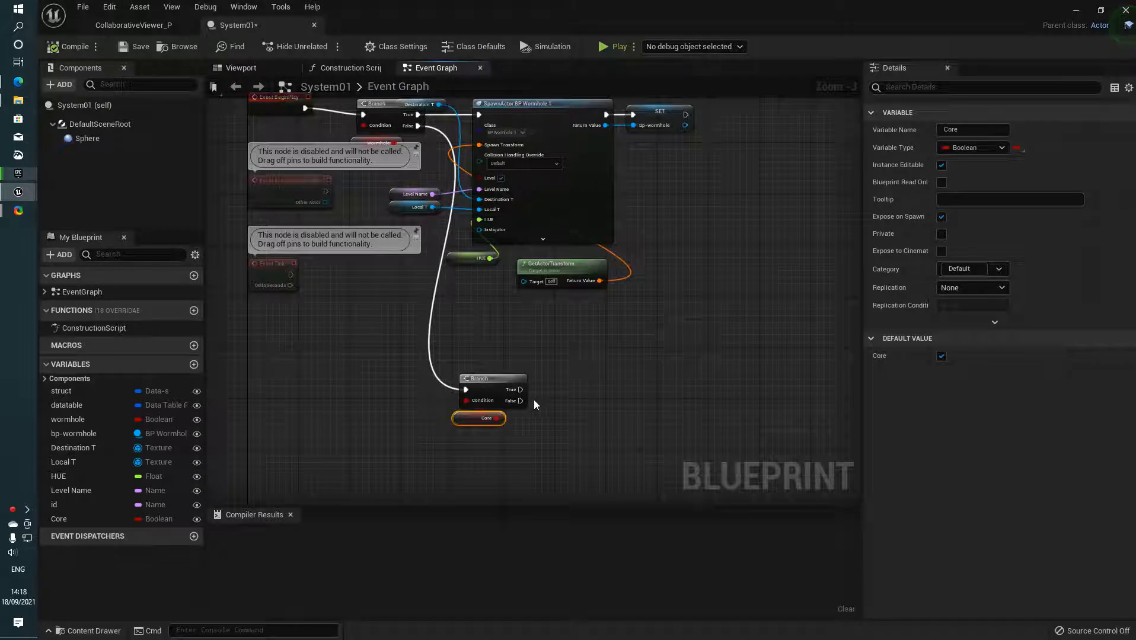
Step: Examine the event graph's Wormhole branch, its SpawnActor BP Wormhole node and the Core branch
left_click_drag(521, 389, 592, 398)
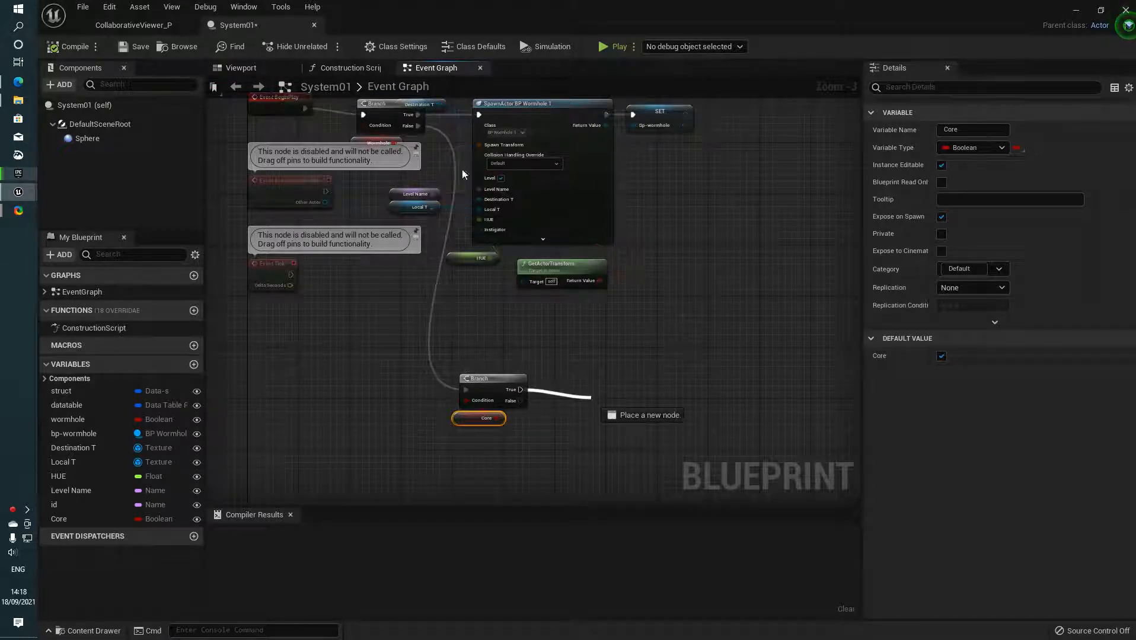
left_click_drag(313, 262, 195, 248)
right_click_drag(340, 207, 364, 236)
left_click(396, 172)
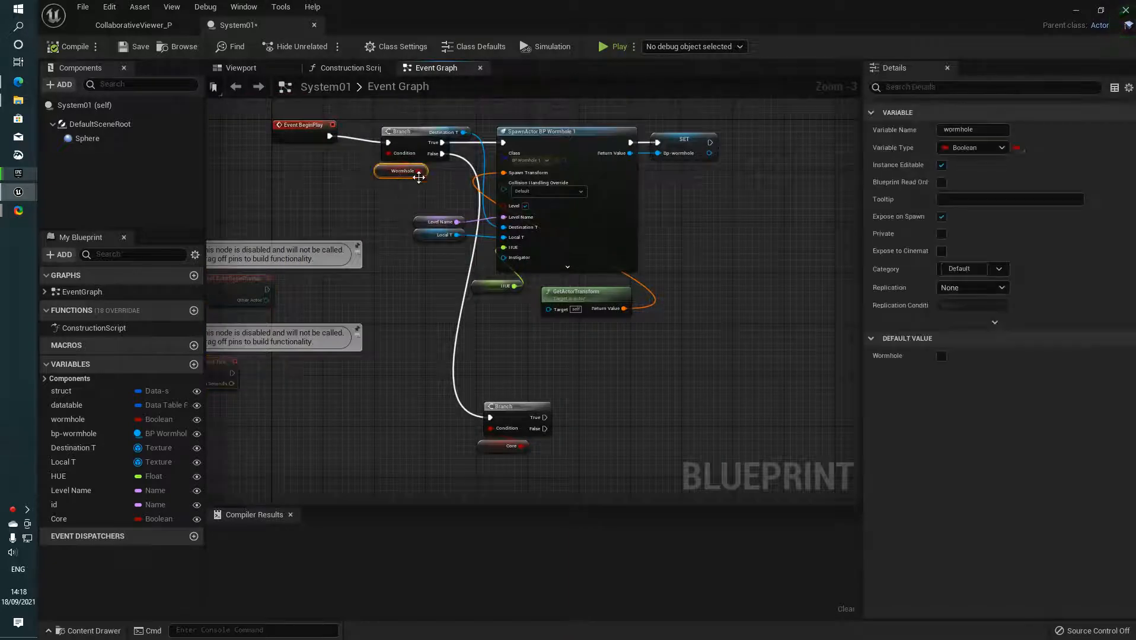
left_click(571, 135)
right_click_drag(468, 249, 457, 229)
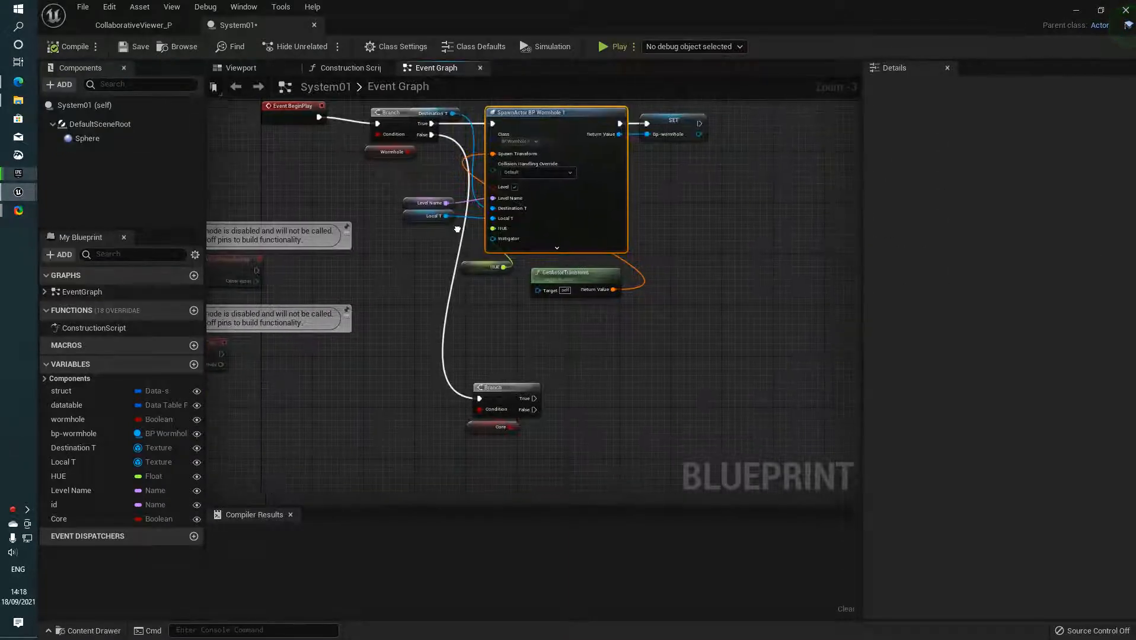
right_click_drag(486, 443, 455, 393)
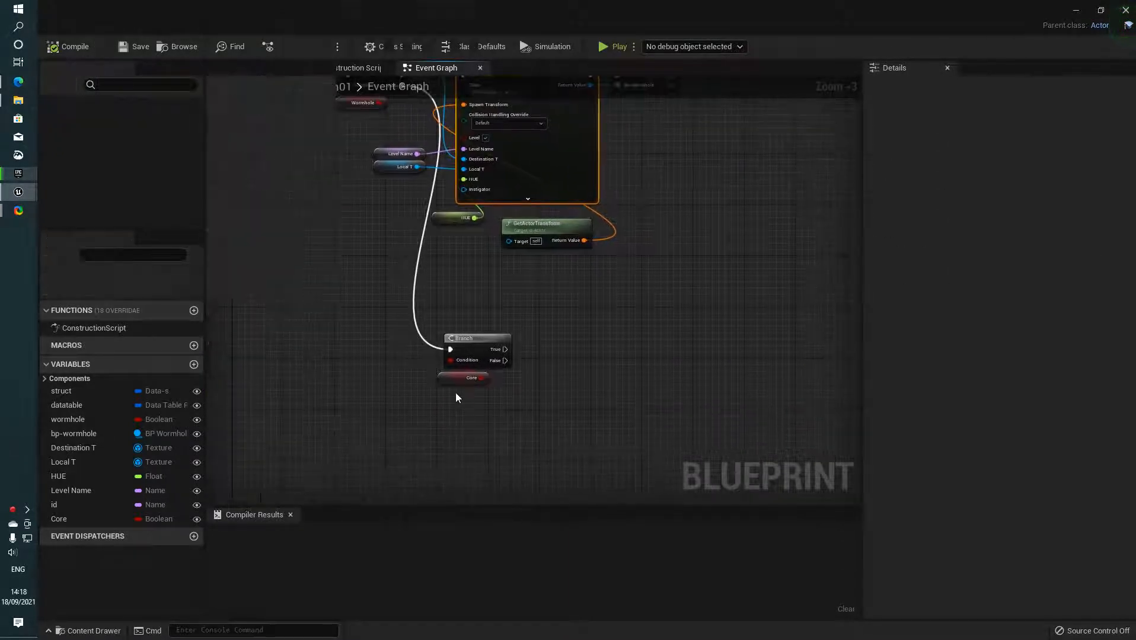
left_click(460, 380)
right_click_drag(547, 390, 460, 394)
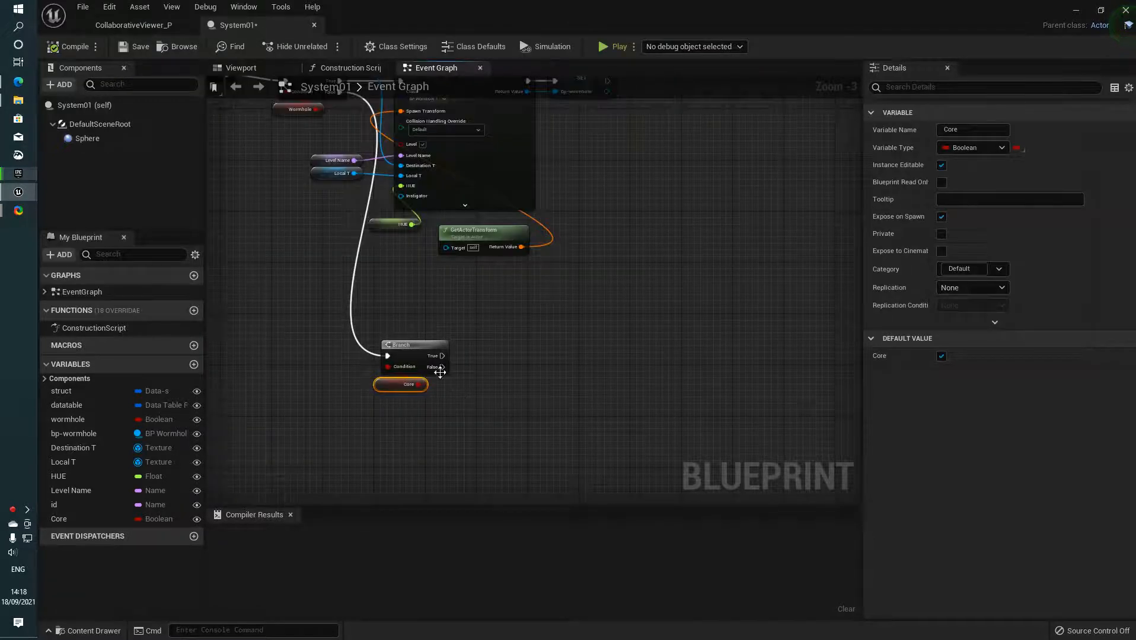
key("s")
left_click(472, 357)
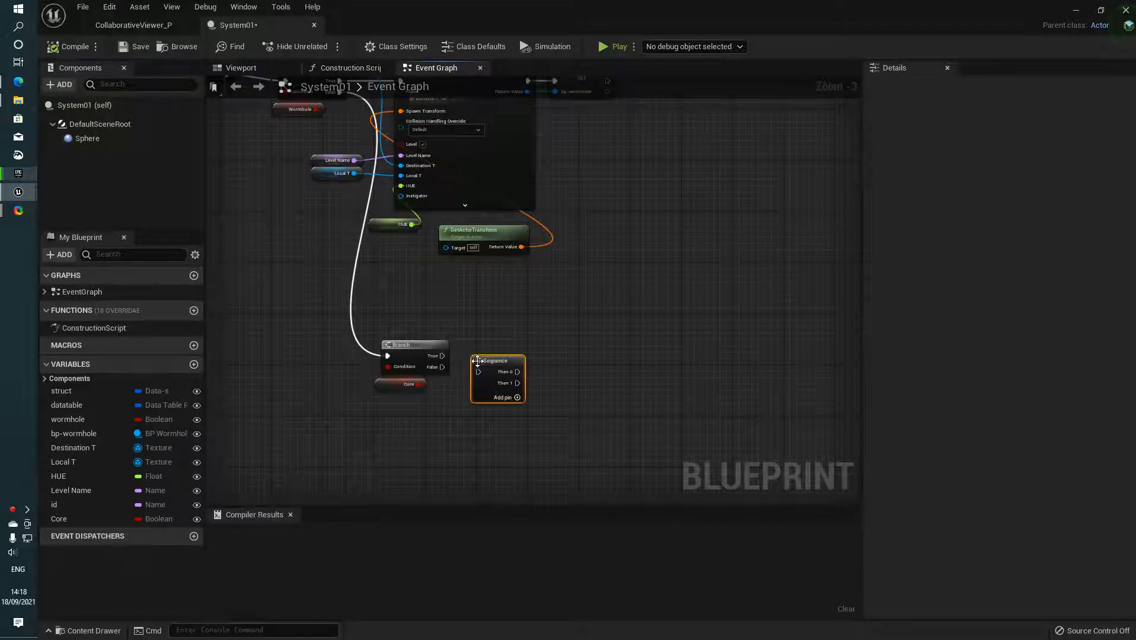
key("Delete")
Step: Add a Spawn Actor from Class node to the True output of the Core branch
left_click_drag(442, 356, 508, 352)
type("spawn")
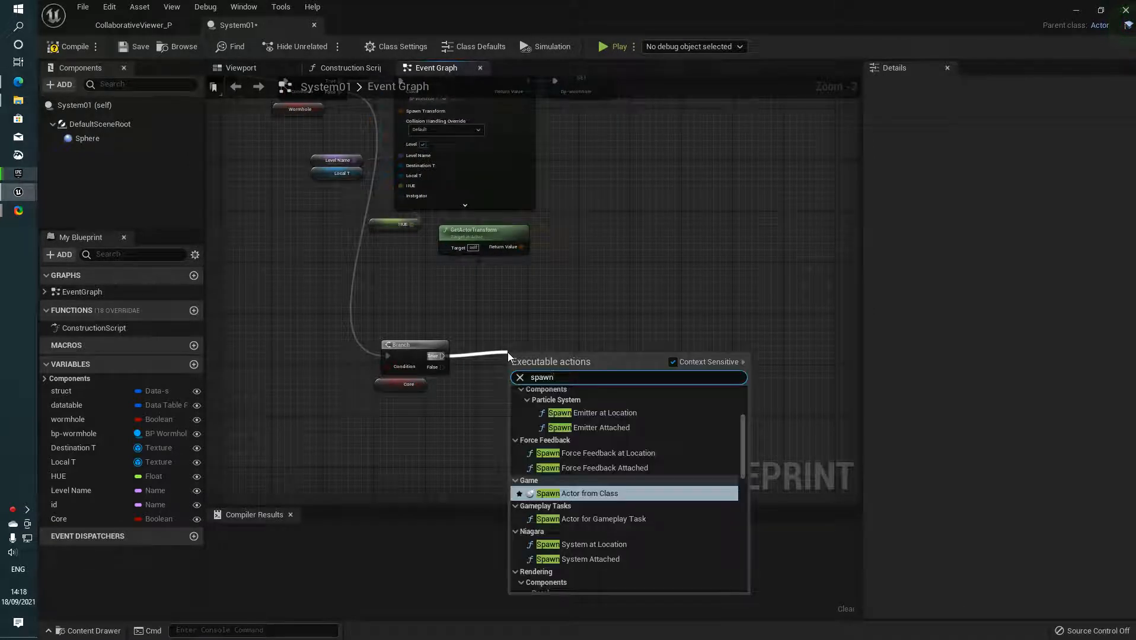
key("Return")
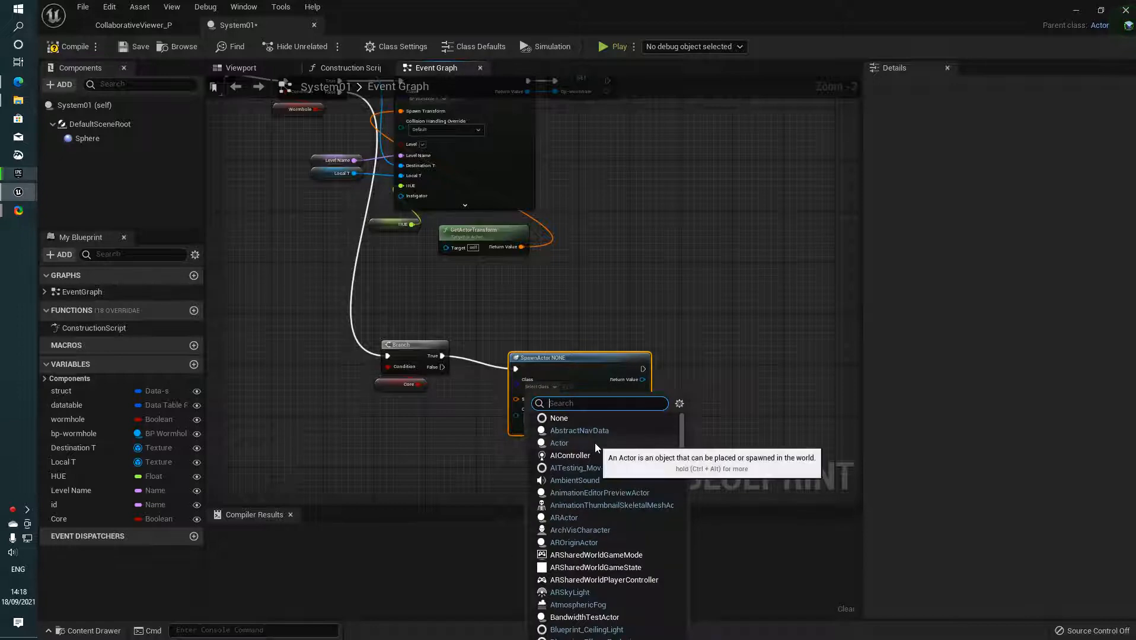
Step: Create an Actor blueprint class named Core-bp in the Platform folder and open it
left_click(89, 631)
right_click(507, 478)
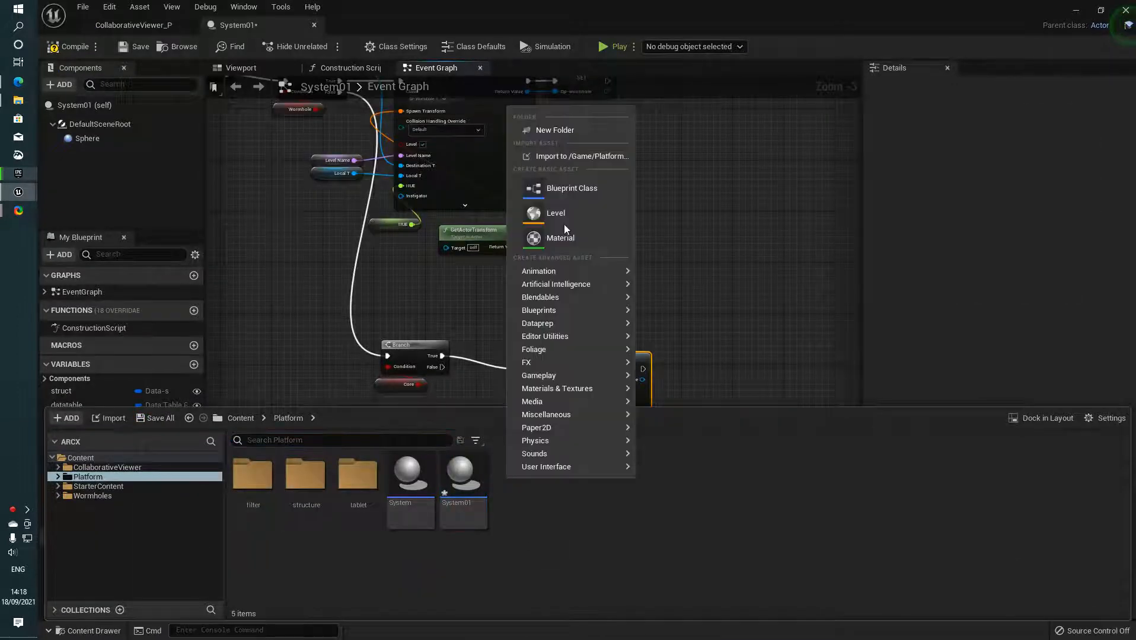
left_click(568, 193)
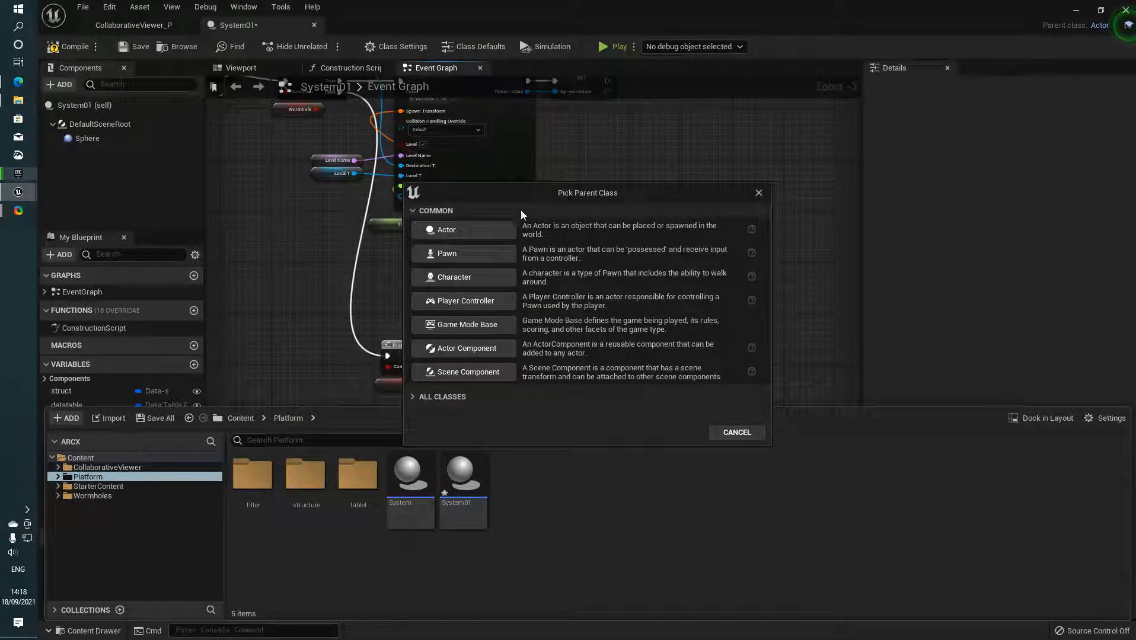
left_click(456, 230)
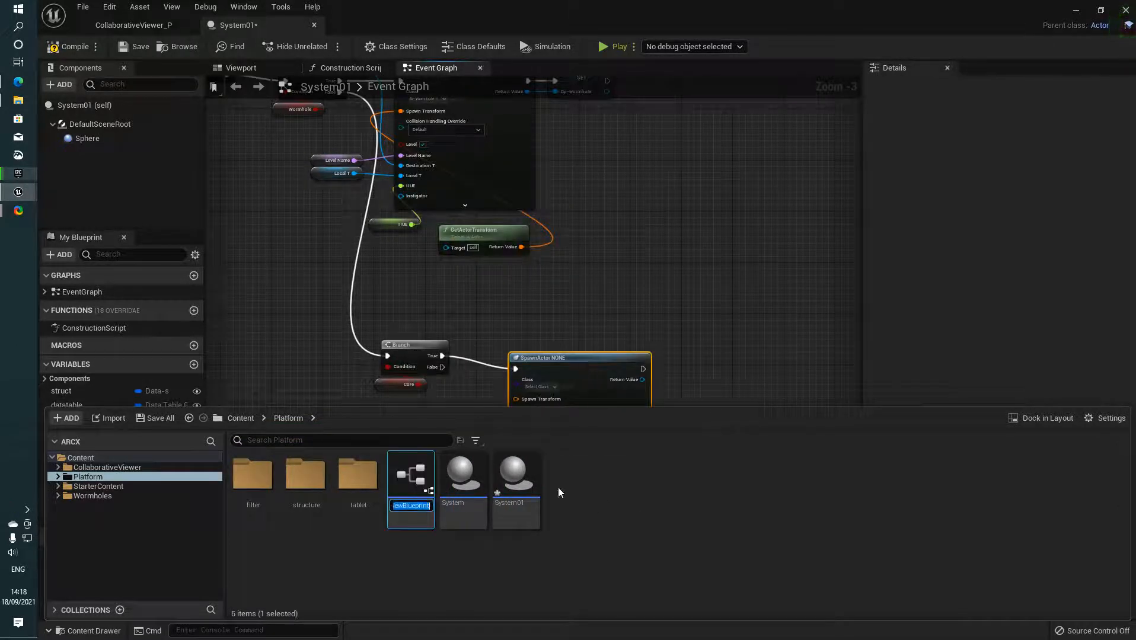
type("Core-bp")
key("Return")
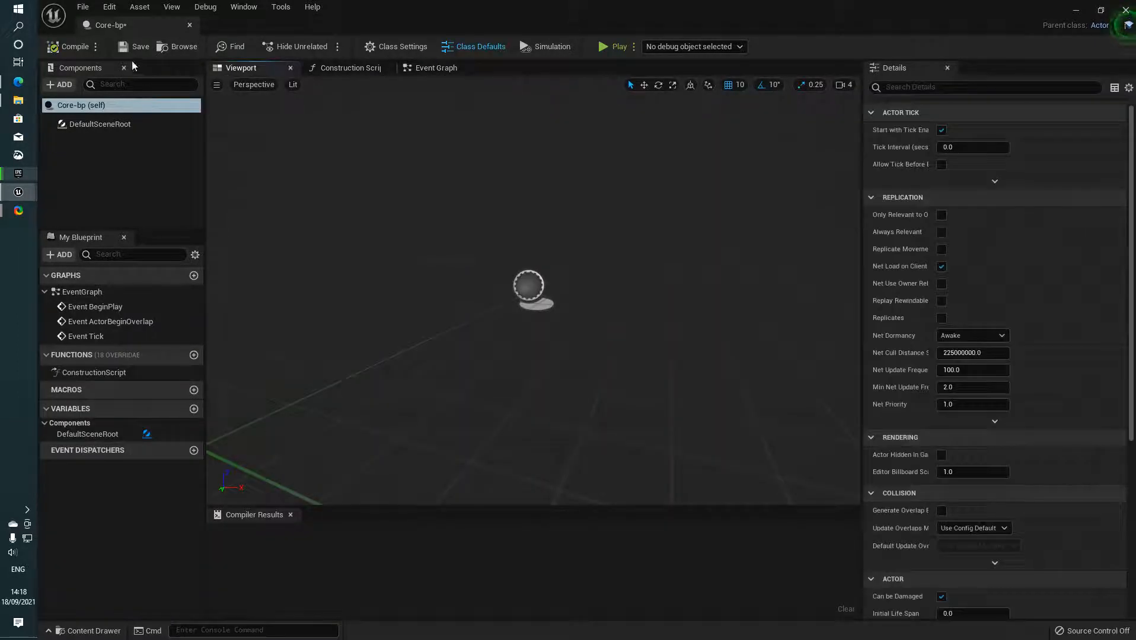
left_click(28, 509)
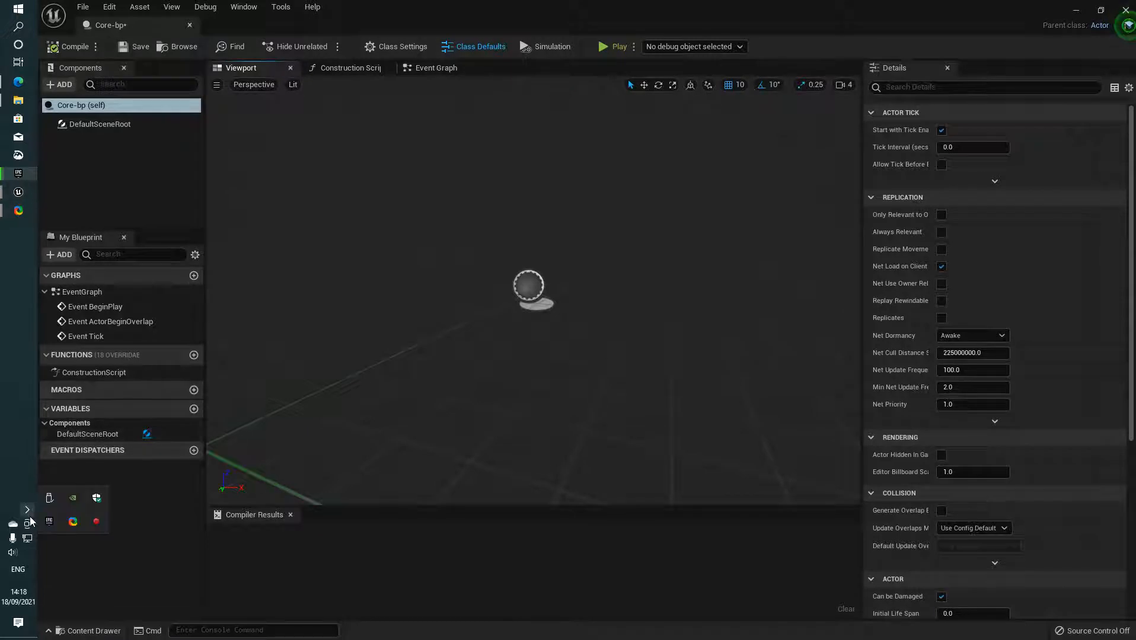
left_click(27, 510)
Step: Add a Sphere component to the Core-bp blueprint
left_click(73, 85)
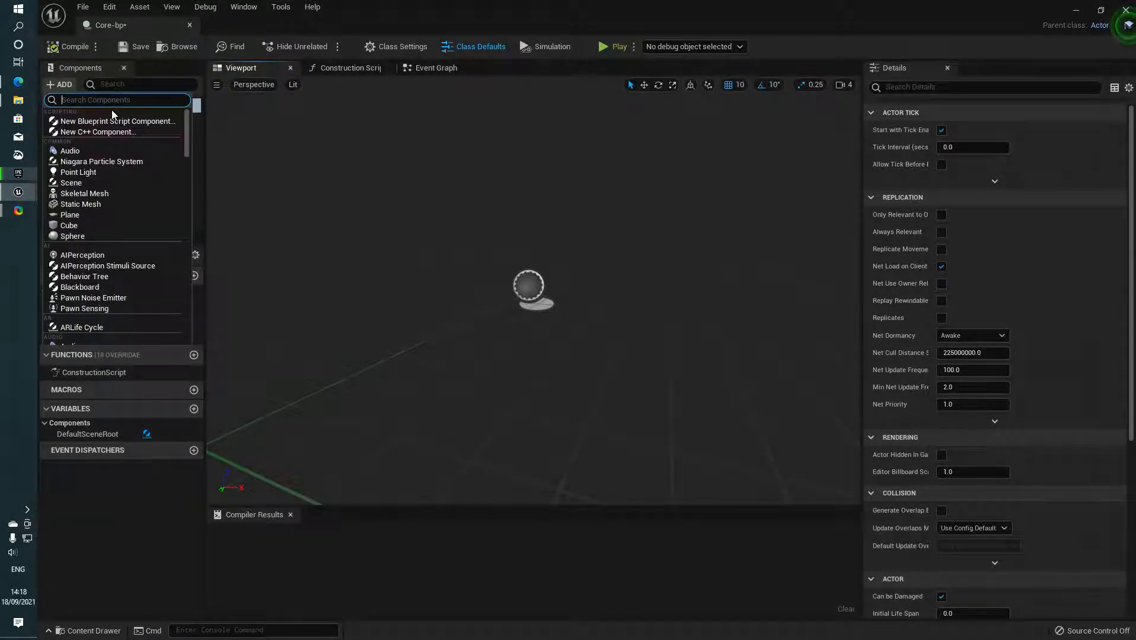
type("sphe")
key("Return")
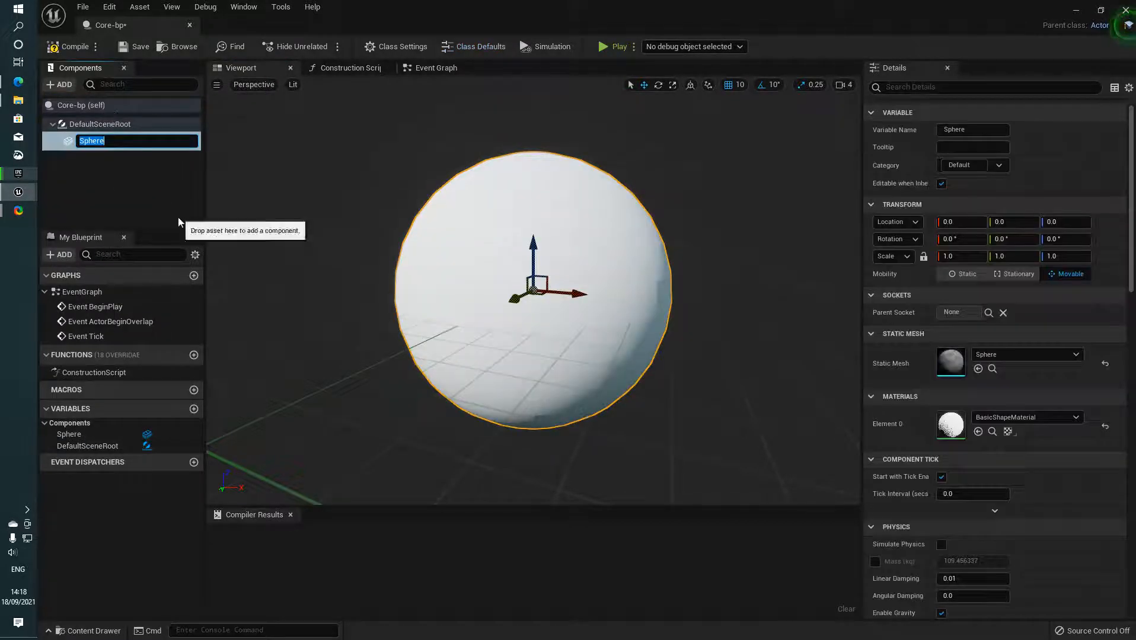
Step: Create a new material named core-m for the sphere's Element 0 slot and open it for editing
left_click(994, 419)
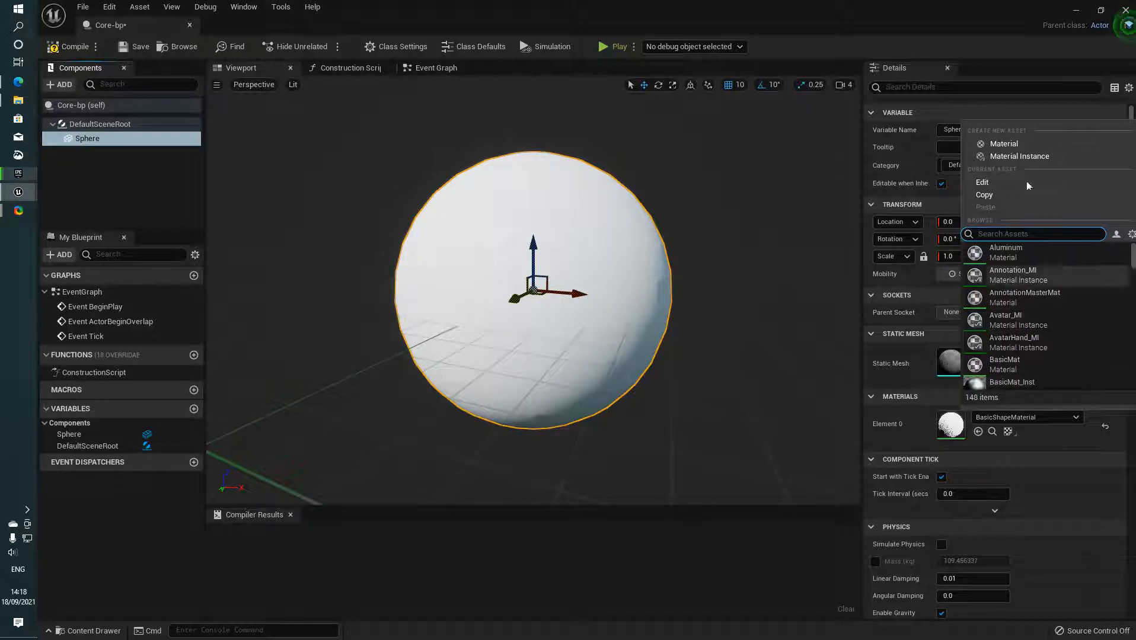
left_click(990, 146)
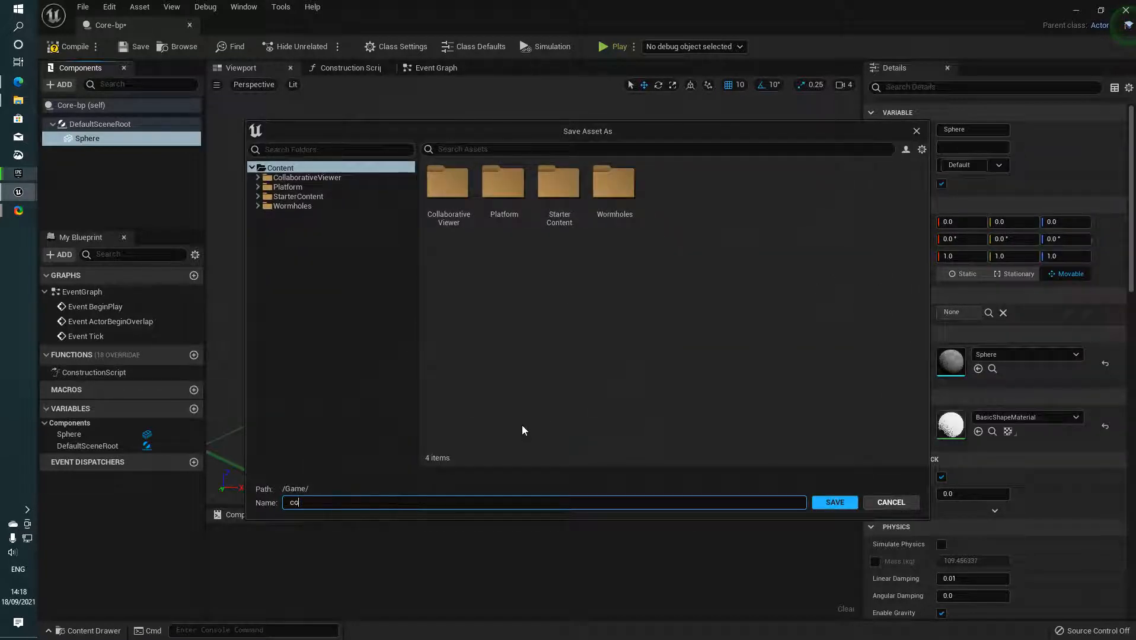
key("Return")
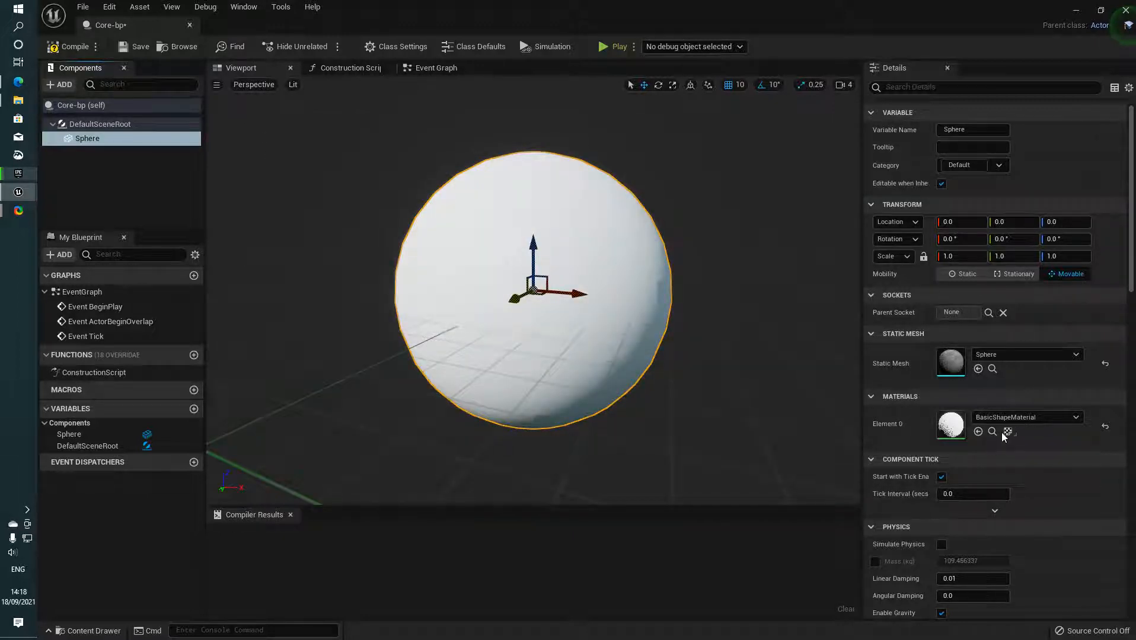
double_click(957, 426)
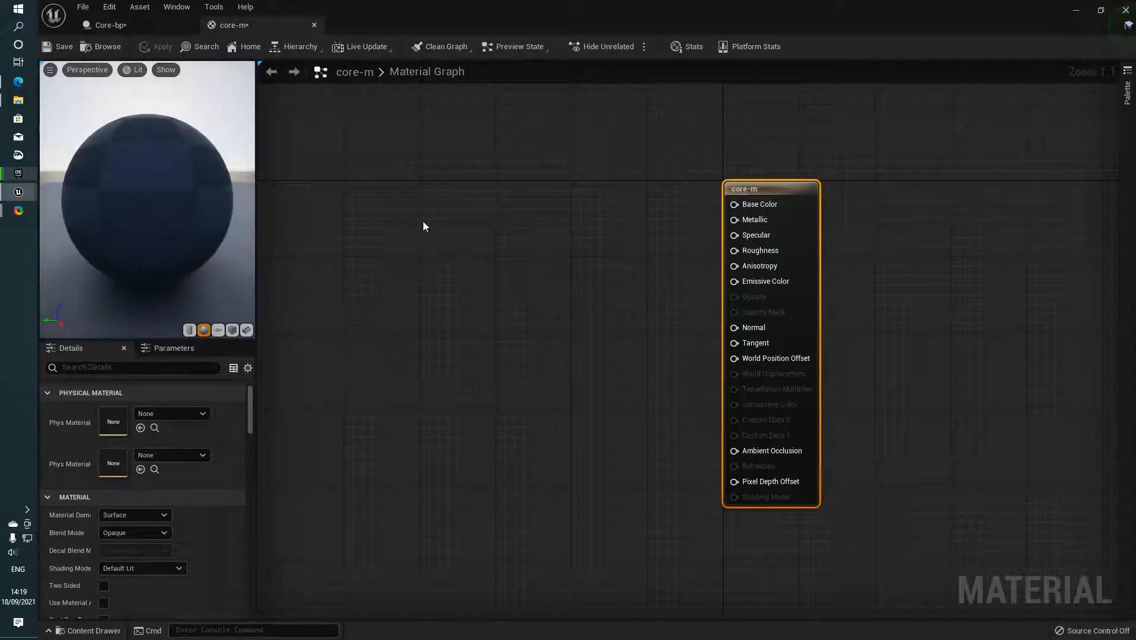
Step: Add a three-component vector constant and a Multiply node to the core-m material graph
left_click(422, 223)
left_click_drag(497, 245, 523, 275)
left_click(531, 271)
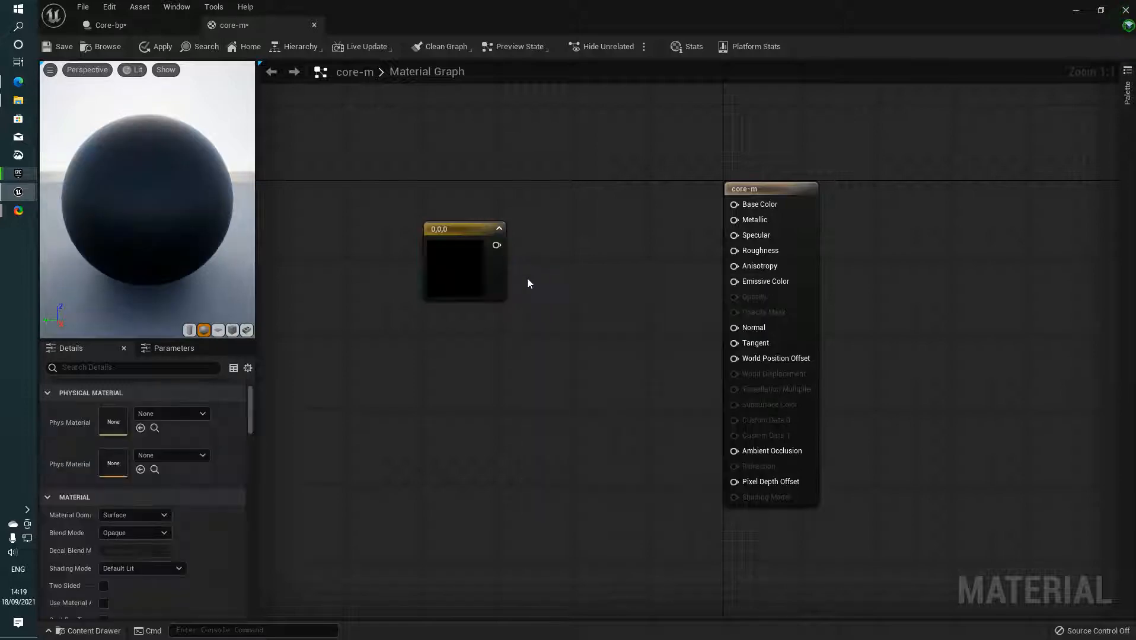
key("m")
left_click(526, 278)
Step: Add a scalar parameter named Emission, then wire it to Multiply's B input and the colour constant to its A input
key("s")
left_click(493, 355)
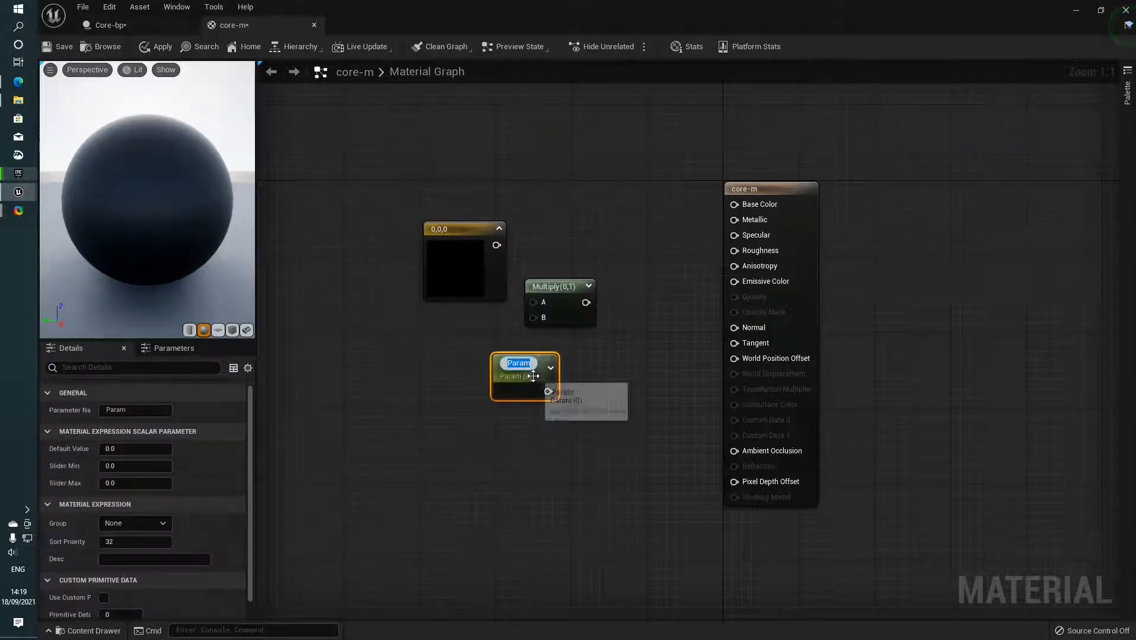
type("Emission")
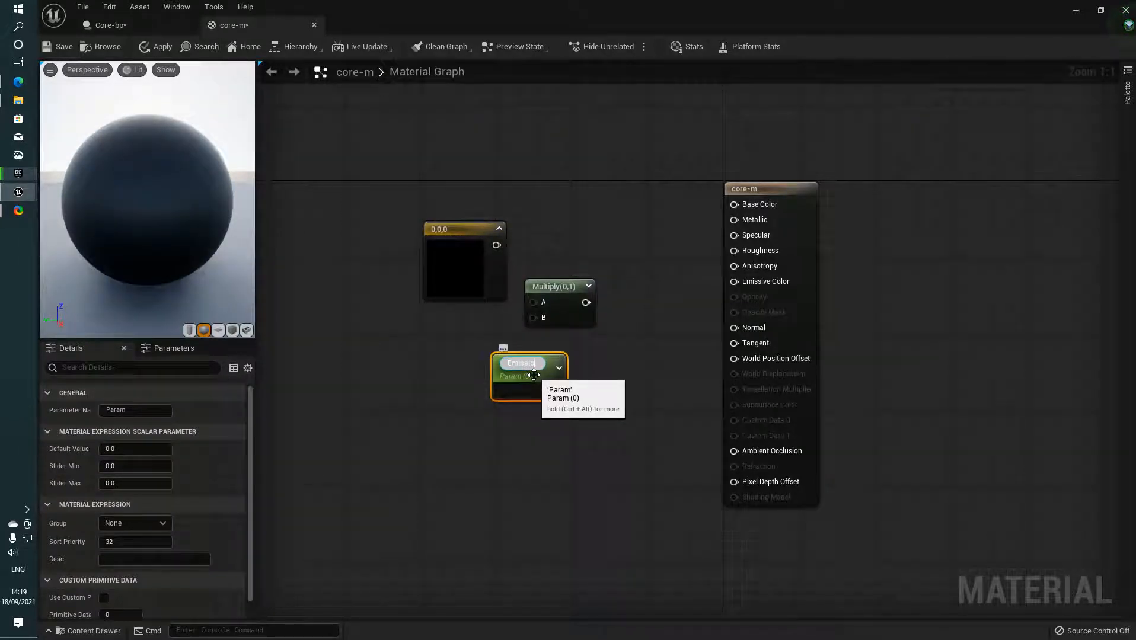
key("Return")
left_click_drag(541, 386, 533, 317)
left_click_drag(502, 249, 533, 303)
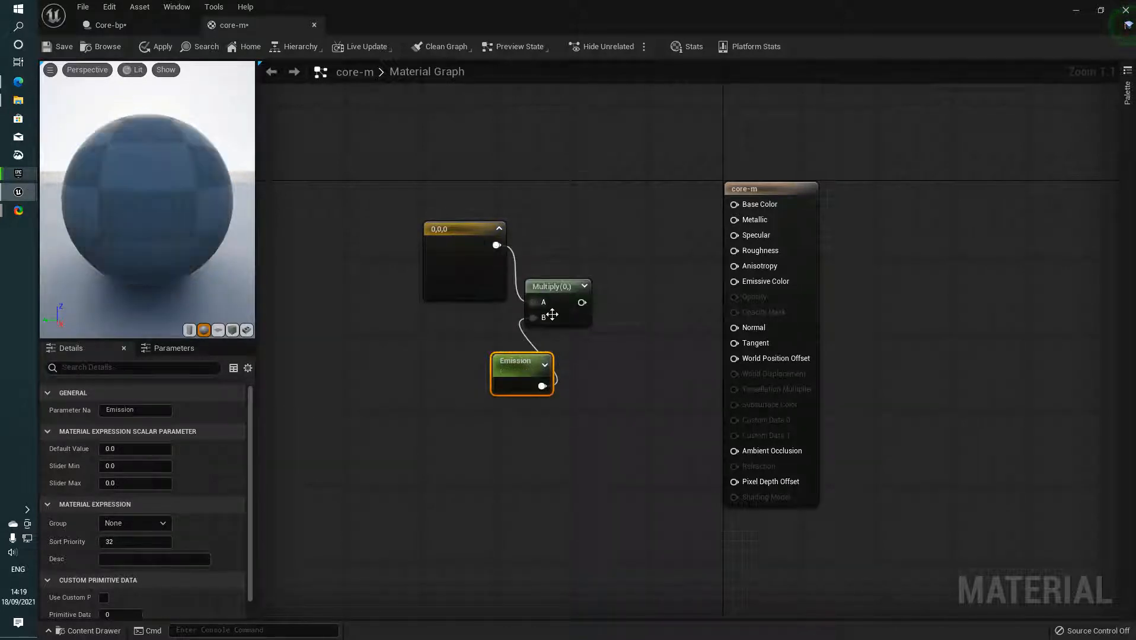
Step: Move the three-component constant farther from the Multiply node to make room between them
right_click_drag(449, 262, 384, 231)
left_click(384, 232)
right_click_drag(472, 218, 431, 210)
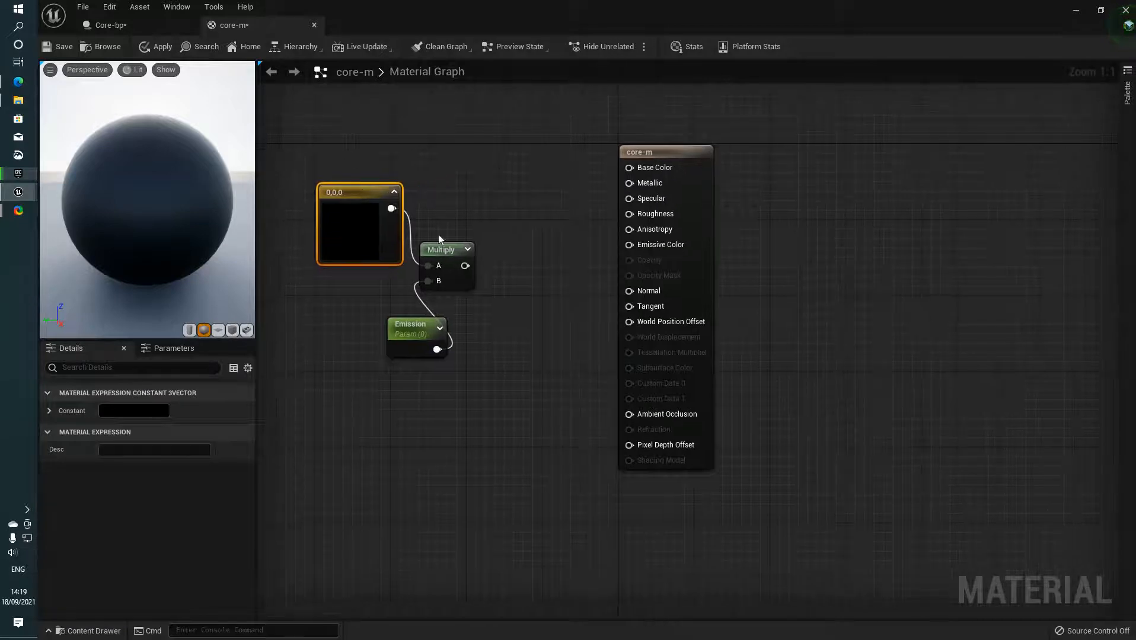
left_click_drag(350, 221, 207, 218)
right_click_drag(381, 221, 406, 211)
left_click_drag(283, 215, 417, 213)
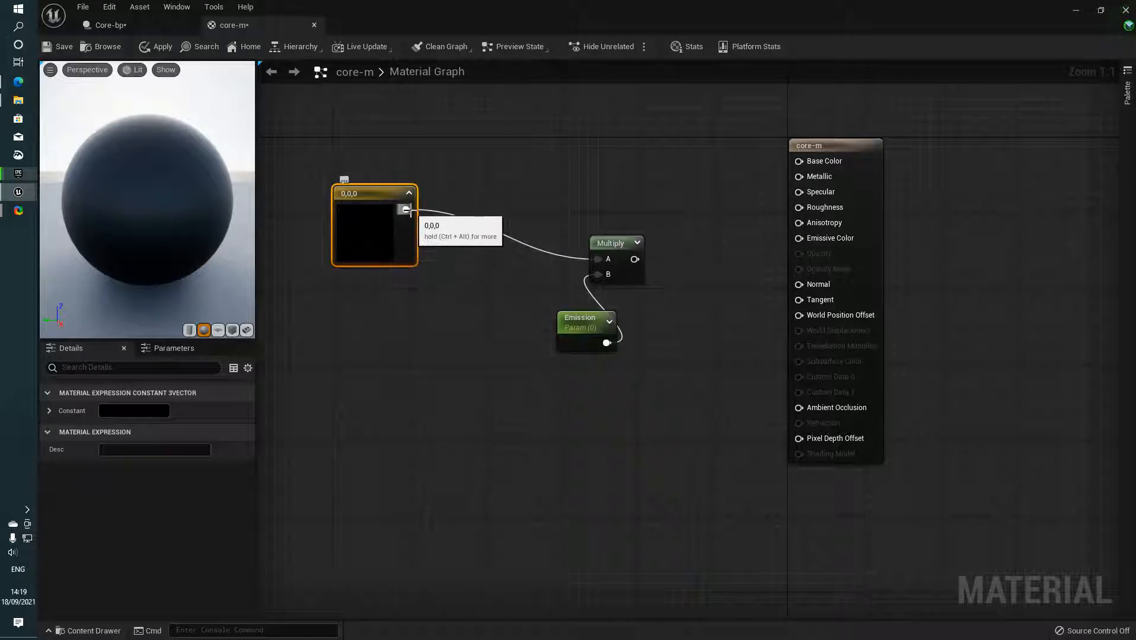
Step: Add a HueShift node fed by the three-component constant's output
left_click_drag(407, 210, 437, 217)
type("hue")
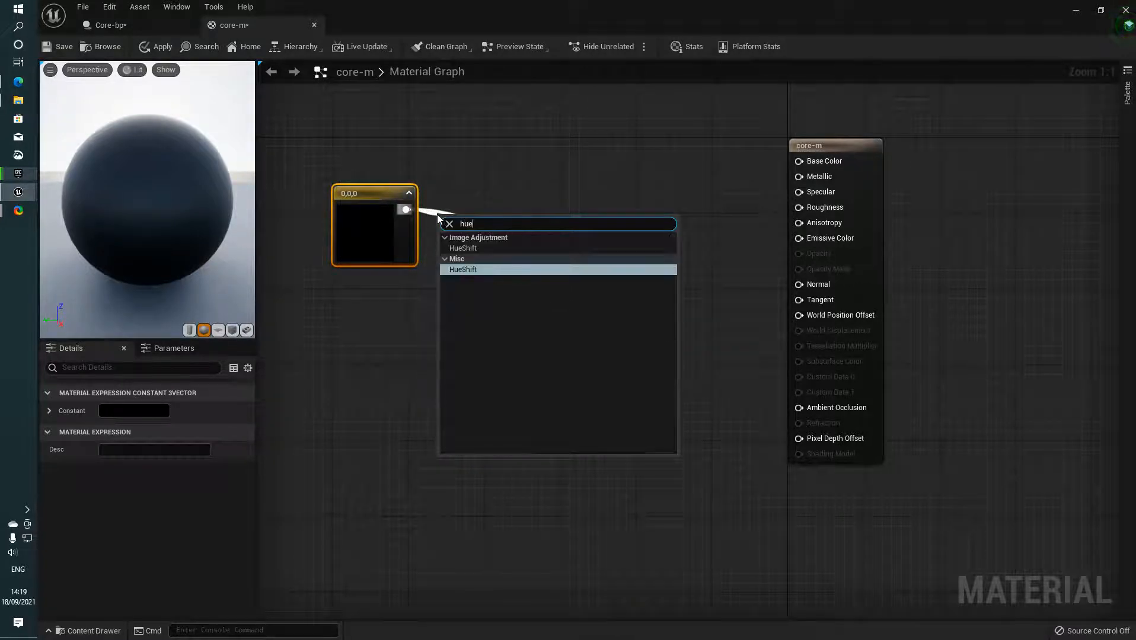
key("Up")
key("Return")
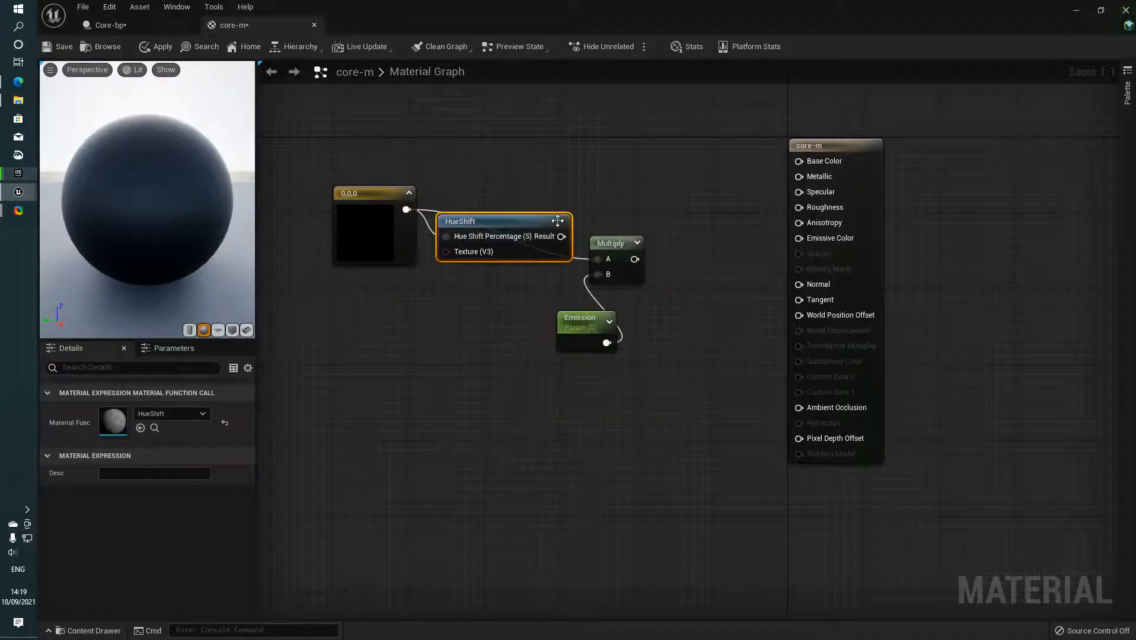
Step: Connect the HueShift result to Multiply's A input and place HueShift between the constant and Multiply
left_click_drag(557, 221, 598, 260)
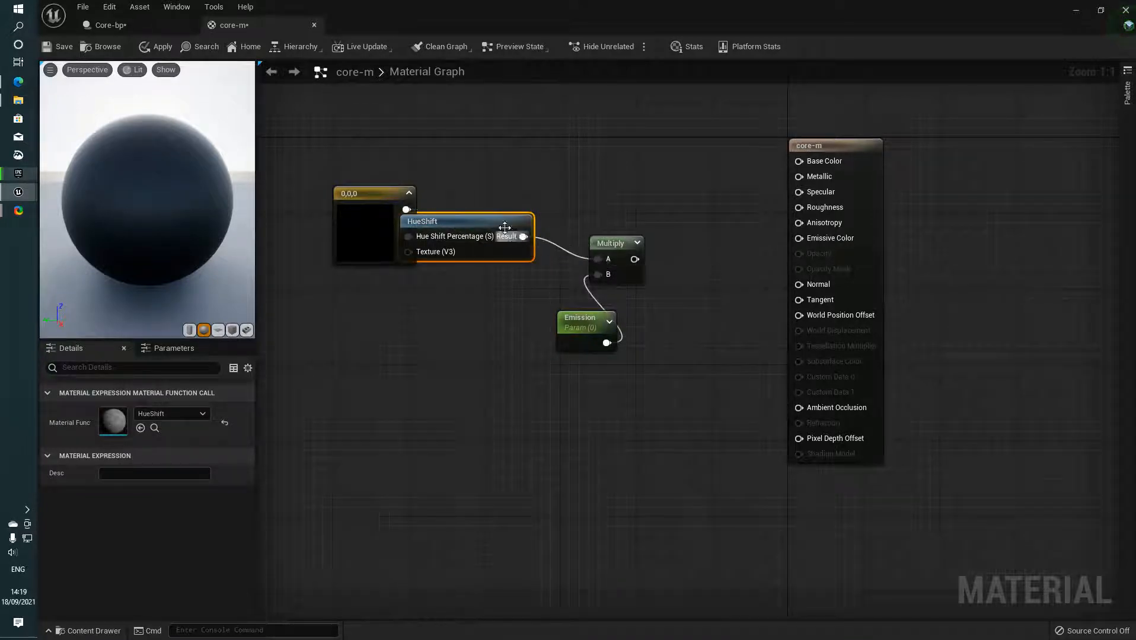
left_click_drag(505, 228, 571, 218)
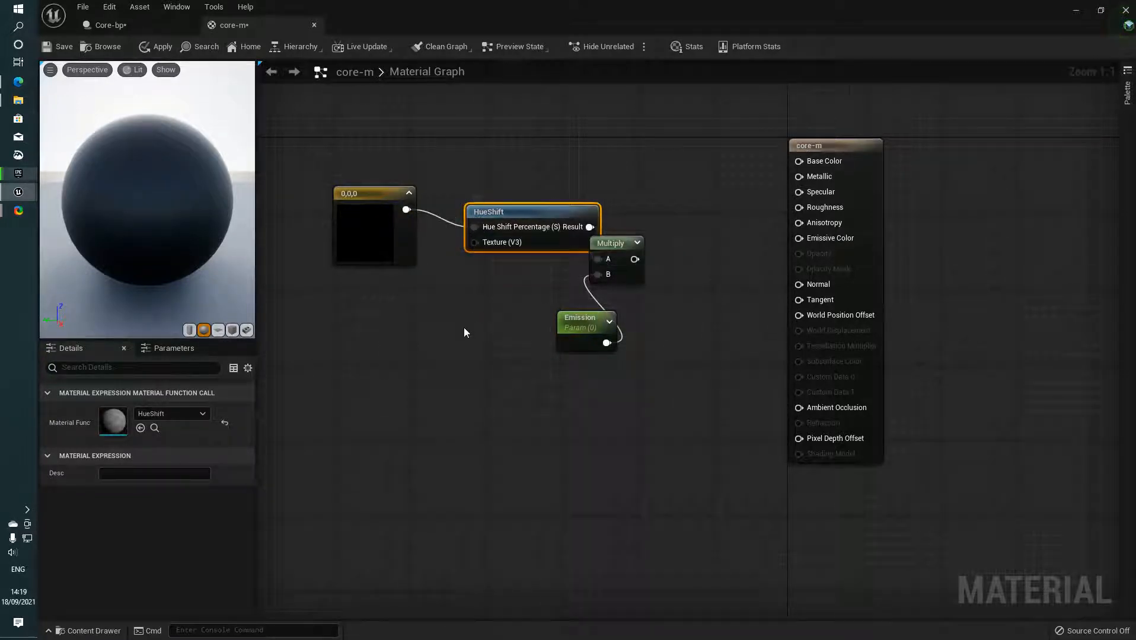
right_click_drag(465, 332, 523, 319)
left_click_drag(592, 209, 564, 190)
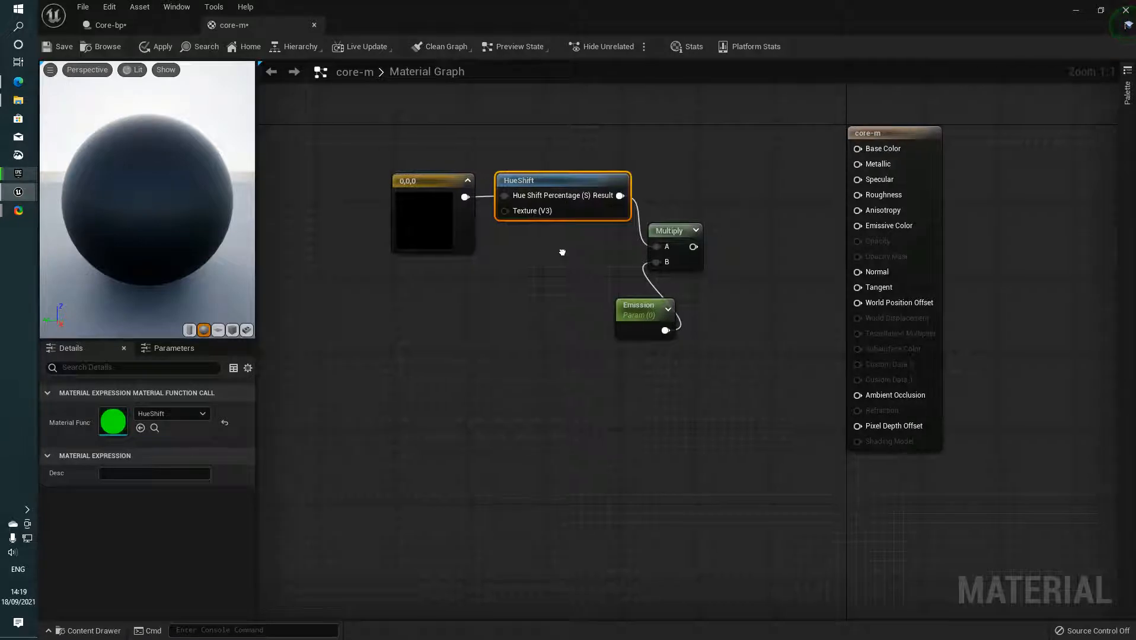
Step: Add a four-component vector constant in the empty area below the three-component constant
right_click_drag(472, 304, 524, 293)
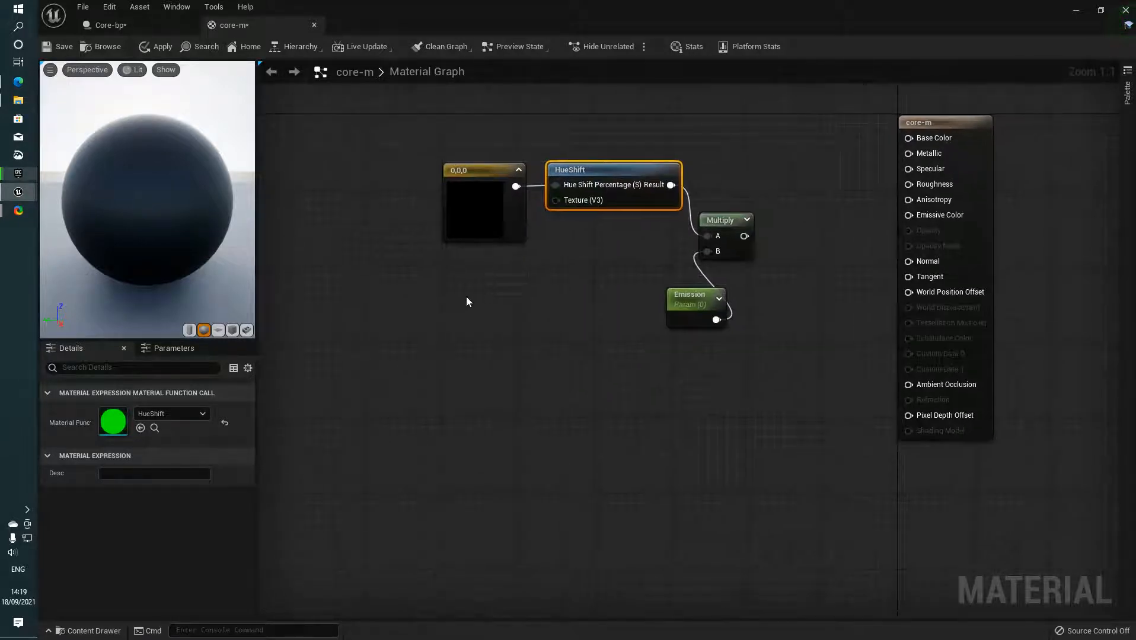
right_click(398, 310)
left_click(368, 309)
key("4")
left_click(365, 299)
Step: Add a ReflectionVectorWS node with its CustomWorldNormal input fed by the four-component constant
left_click_drag(438, 322, 482, 322)
type("r")
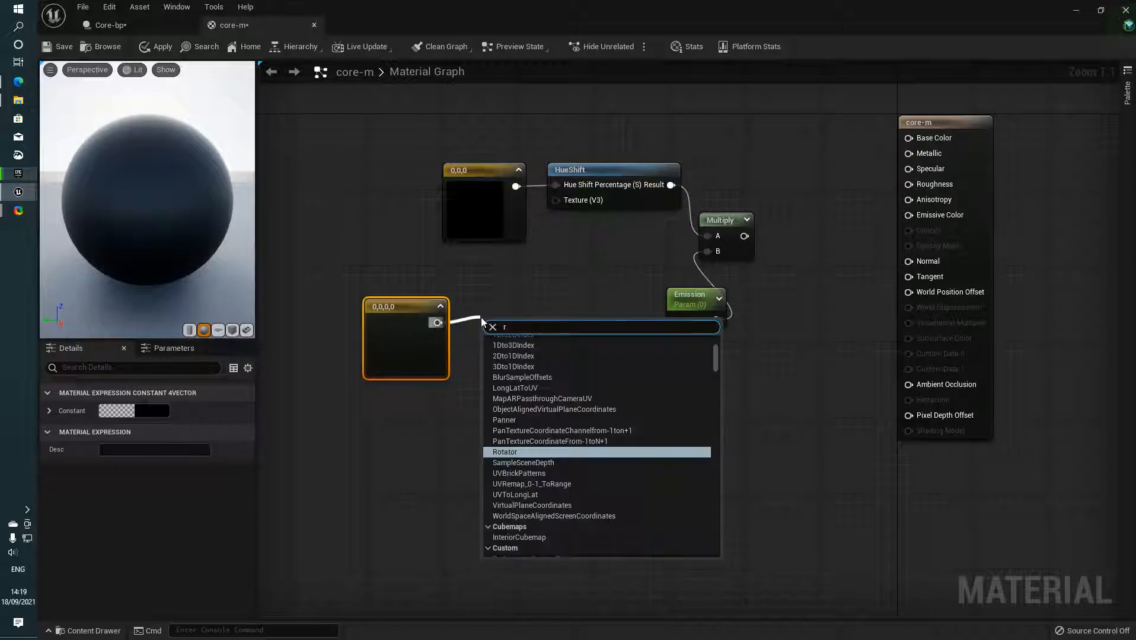
type("flec")
key("BackSpace")
key("BackSpace")
key("BackSpace")
type("efle")
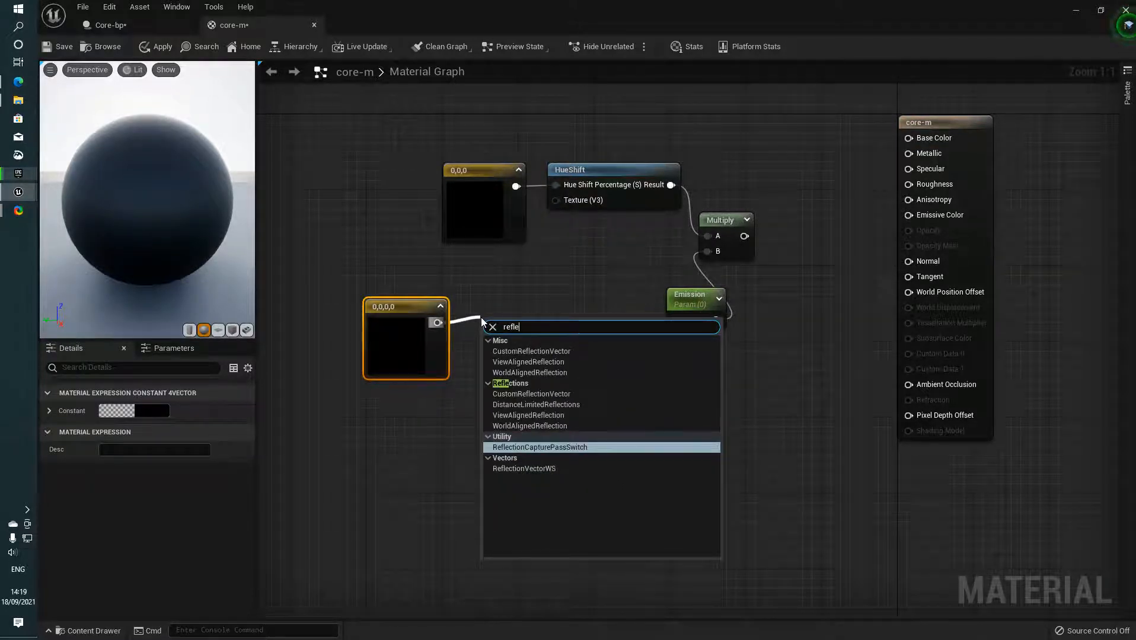
key("Down")
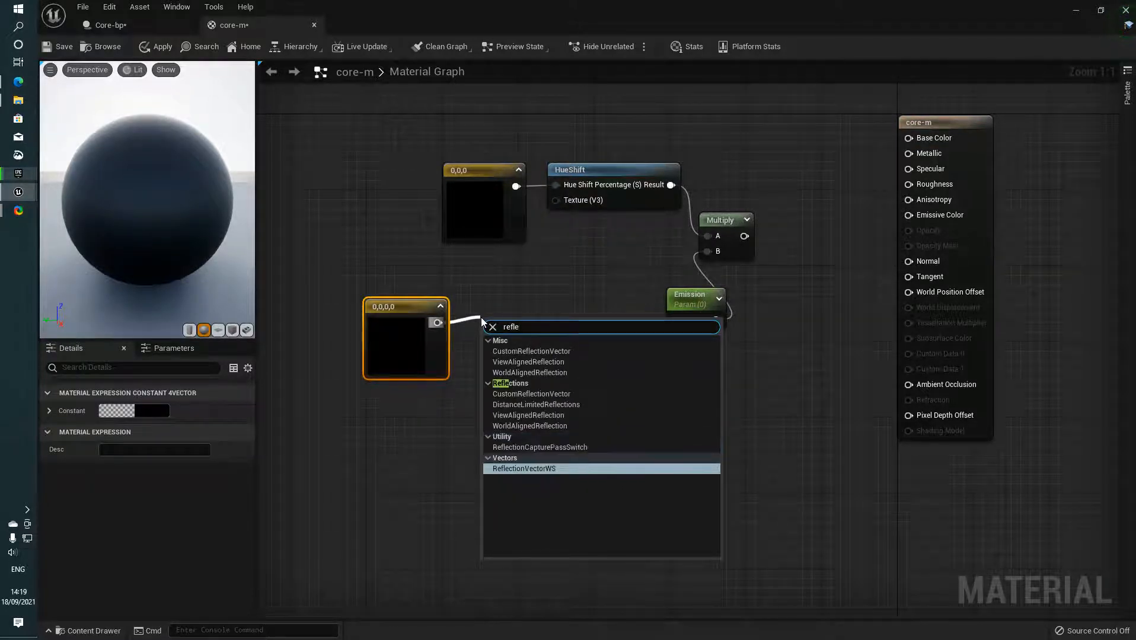
key("Return")
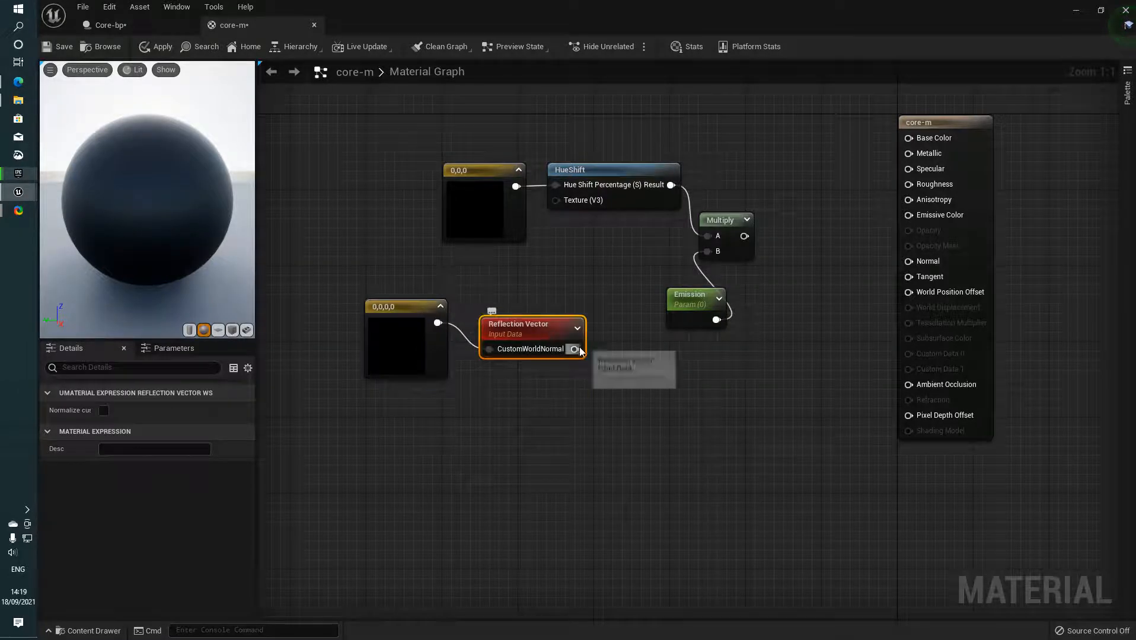
Step: Move the four-component constant and Reflection Vector nodes further left to free space beside them
left_click_drag(527, 327, 505, 314)
right_click_drag(537, 366, 480, 359)
left_click_drag(479, 362, 257, 289)
left_click_drag(445, 331, 458, 345)
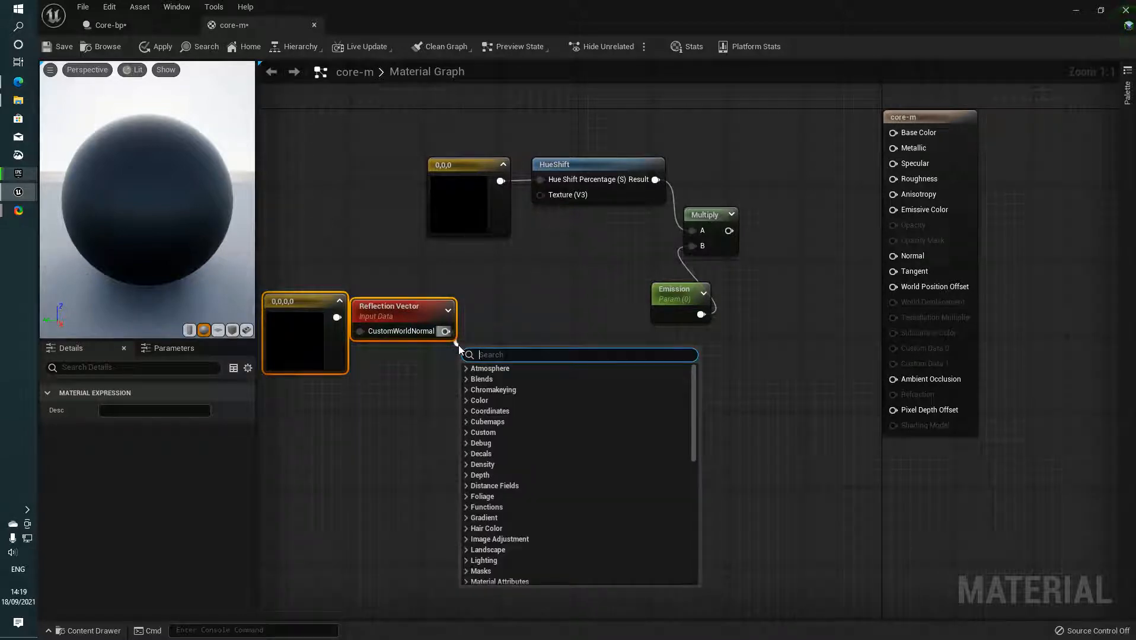
type("-")
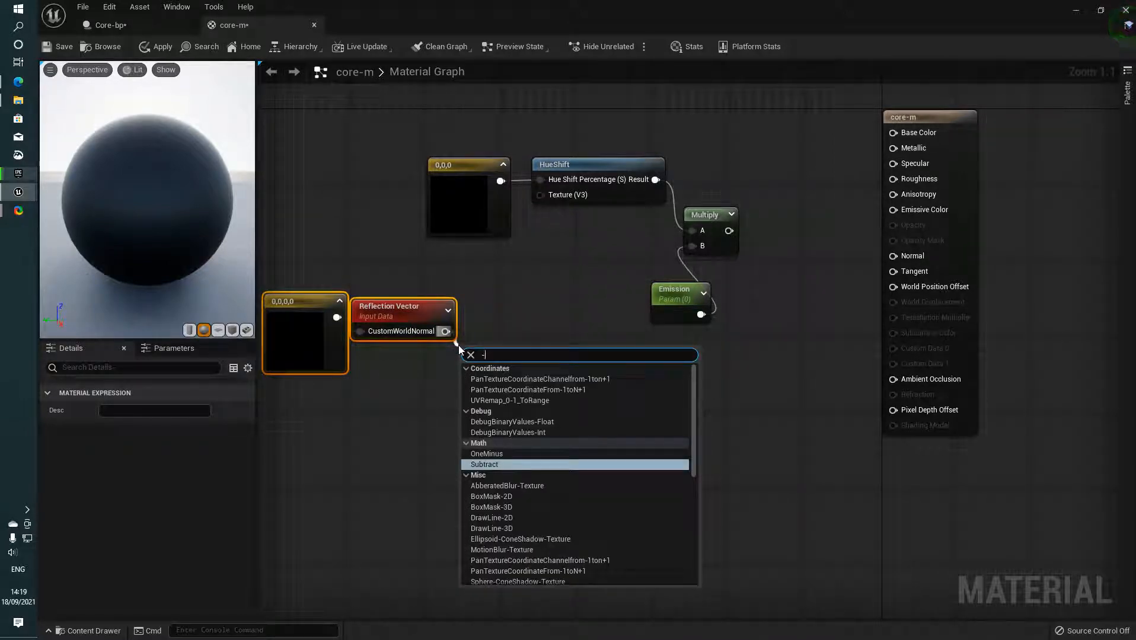
type("-3")
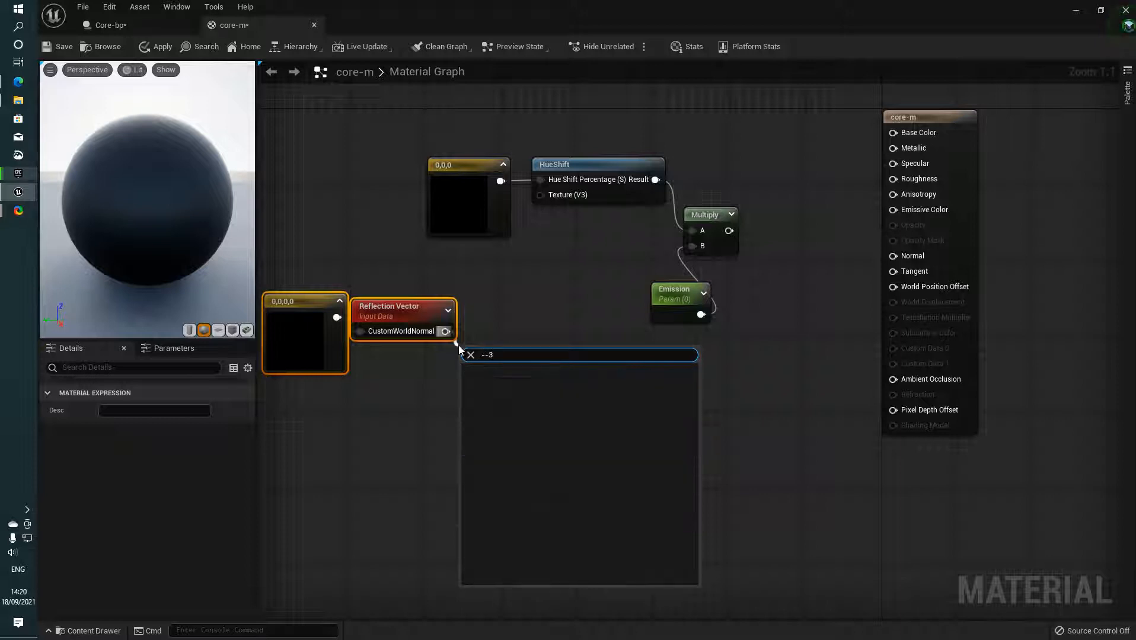
key("BackSpace")
key("BackSpace")
type("3d")
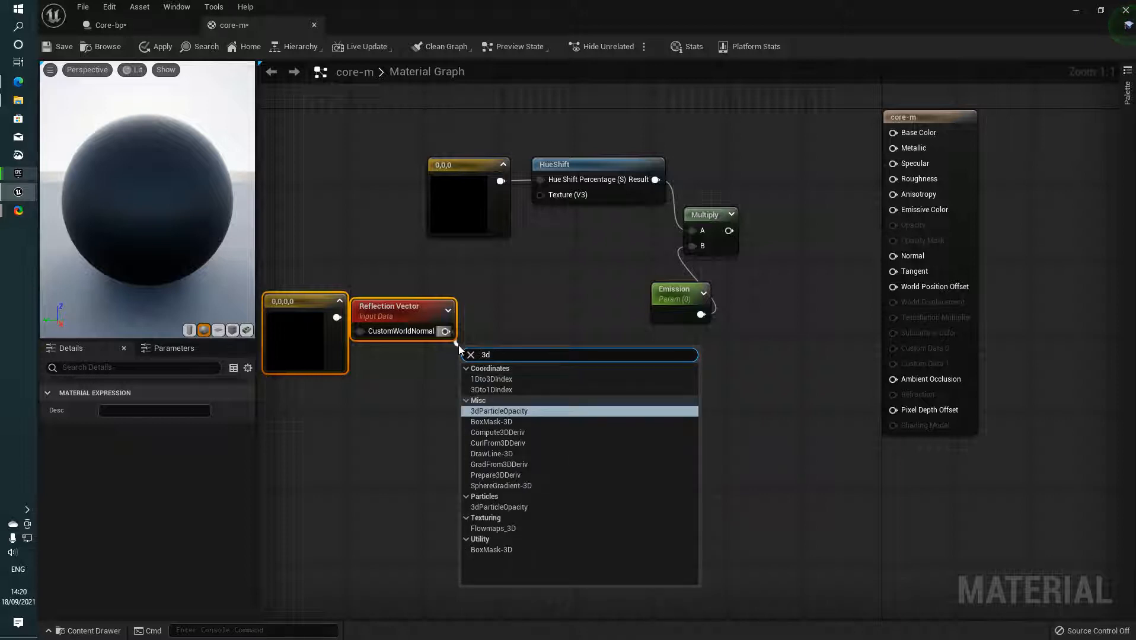
key("BackSpace")
key("BackSpace")
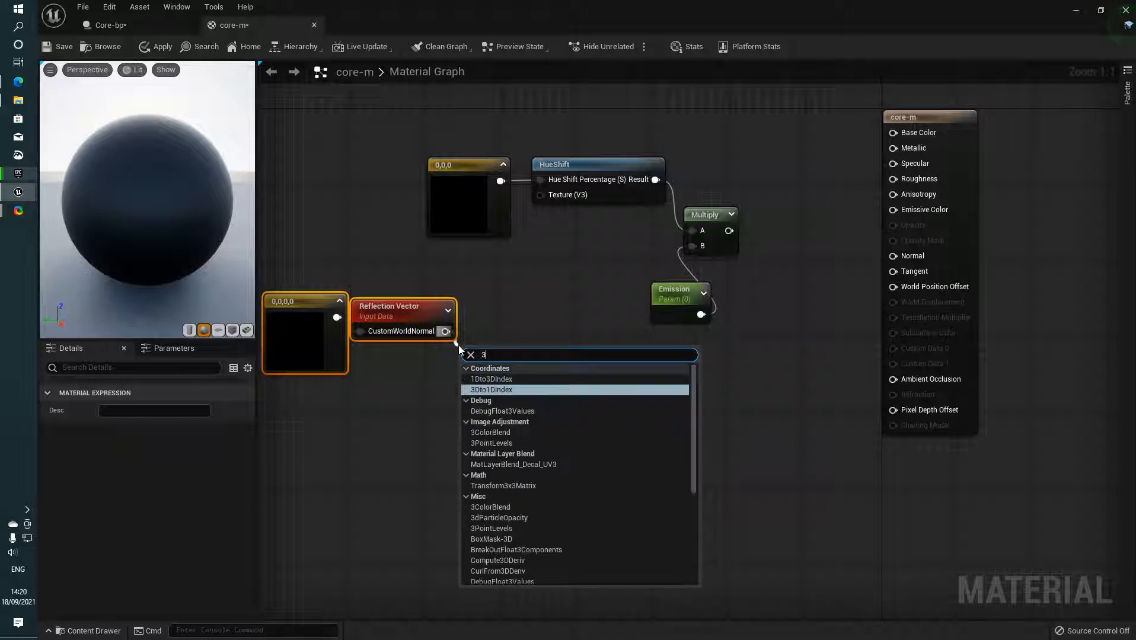
left_click(477, 329)
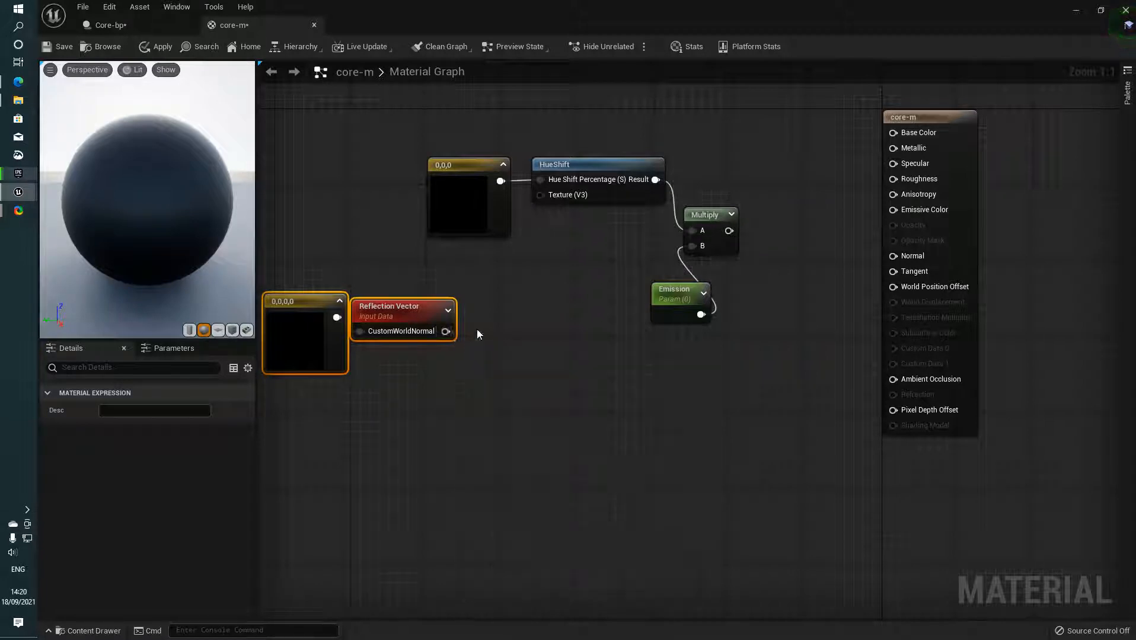
Step: Add a LongLatToUV cubemap function fed by the Reflection Vector output and connect its result to HueShift's Texture input
left_click_drag(445, 331, 507, 369)
scroll(533, 431, "down", 4)
scroll(534, 433, "up", 4)
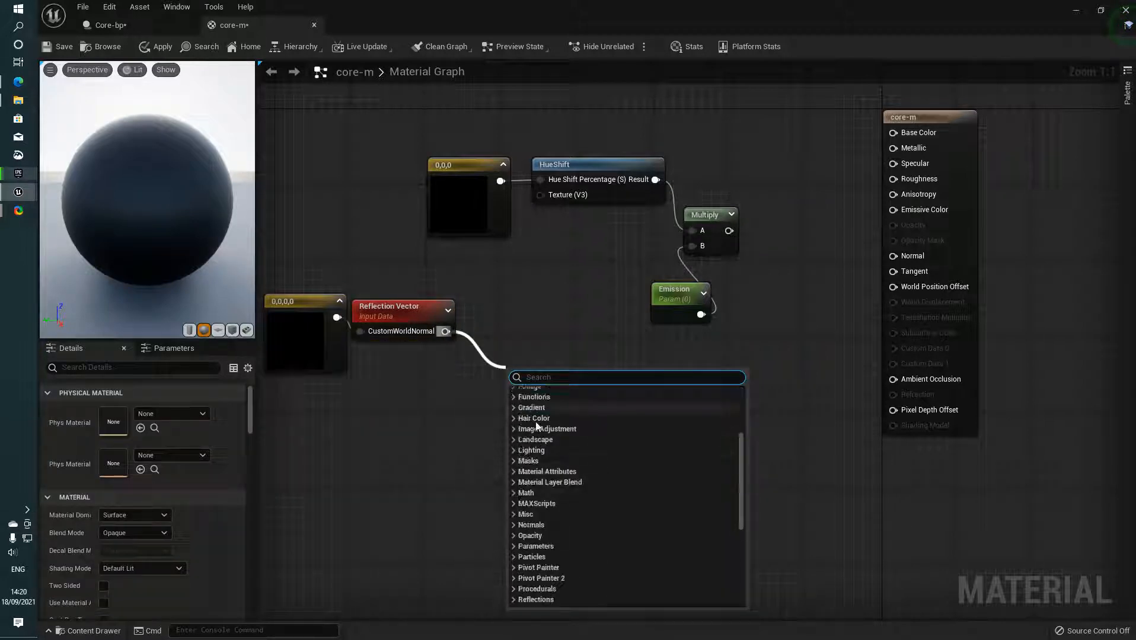
scroll(539, 422, "up", 2)
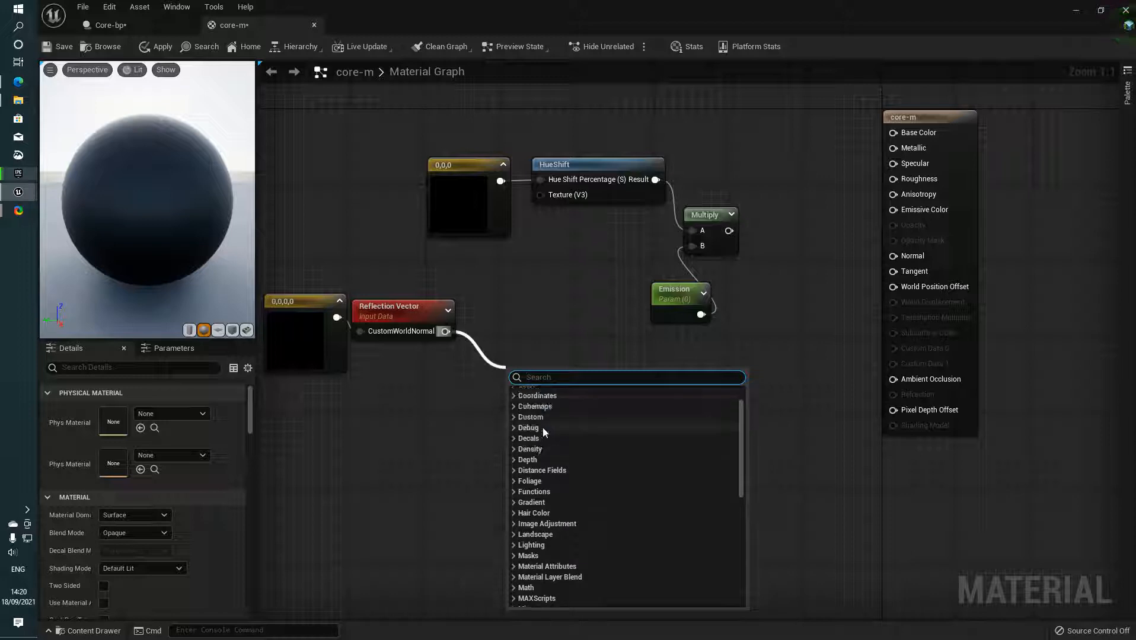
scroll(545, 428, "up", 2)
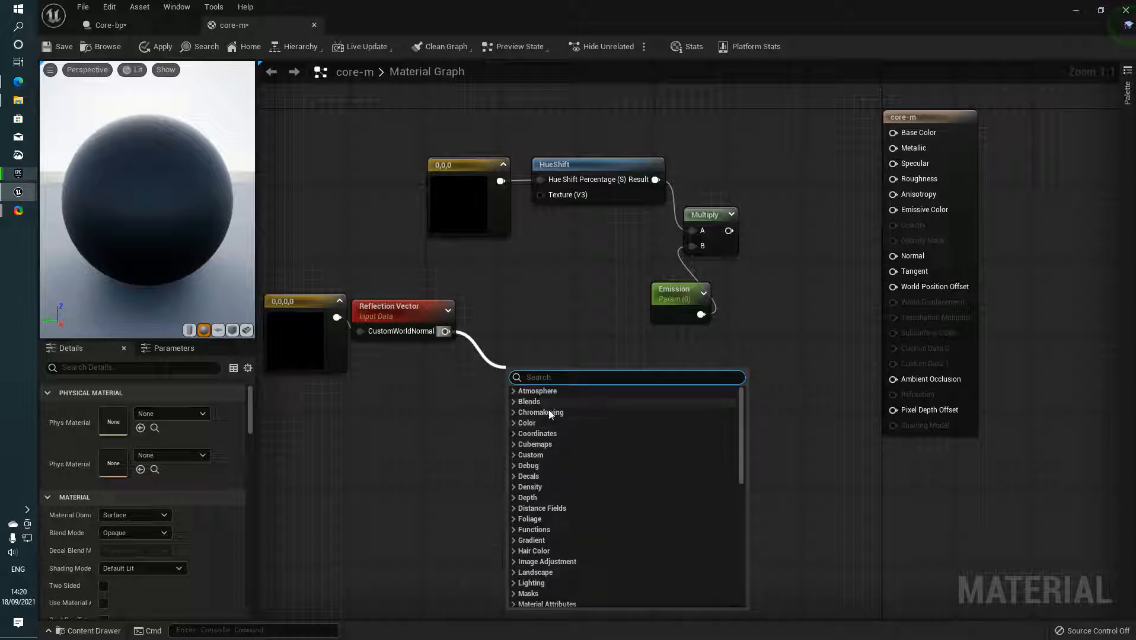
left_click(516, 444)
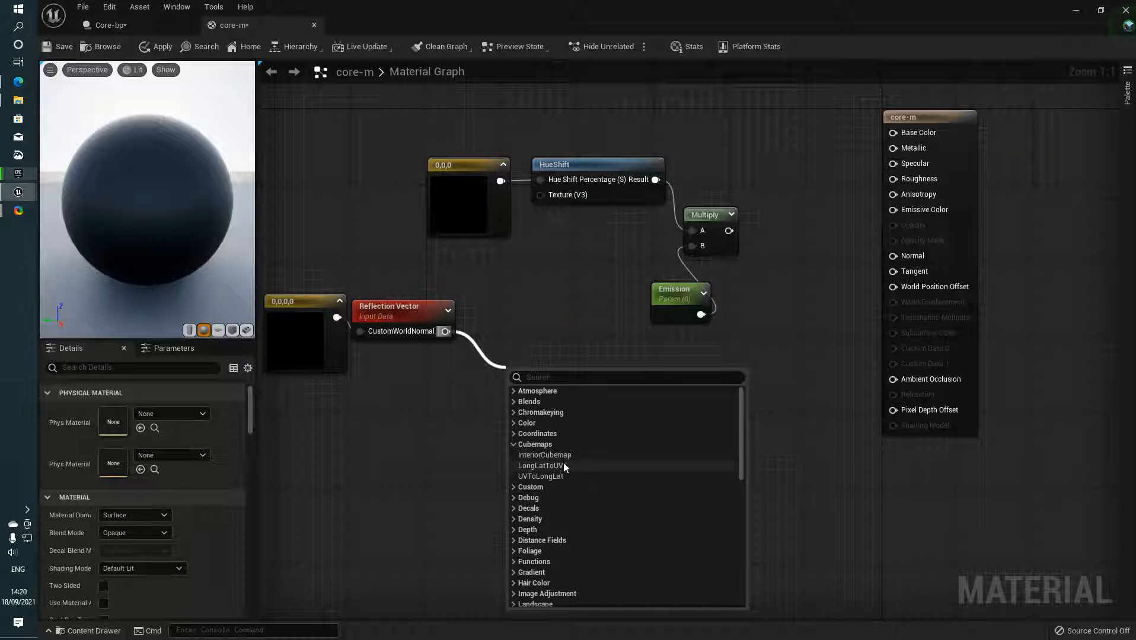
left_click(564, 466)
left_click_drag(590, 391, 540, 195)
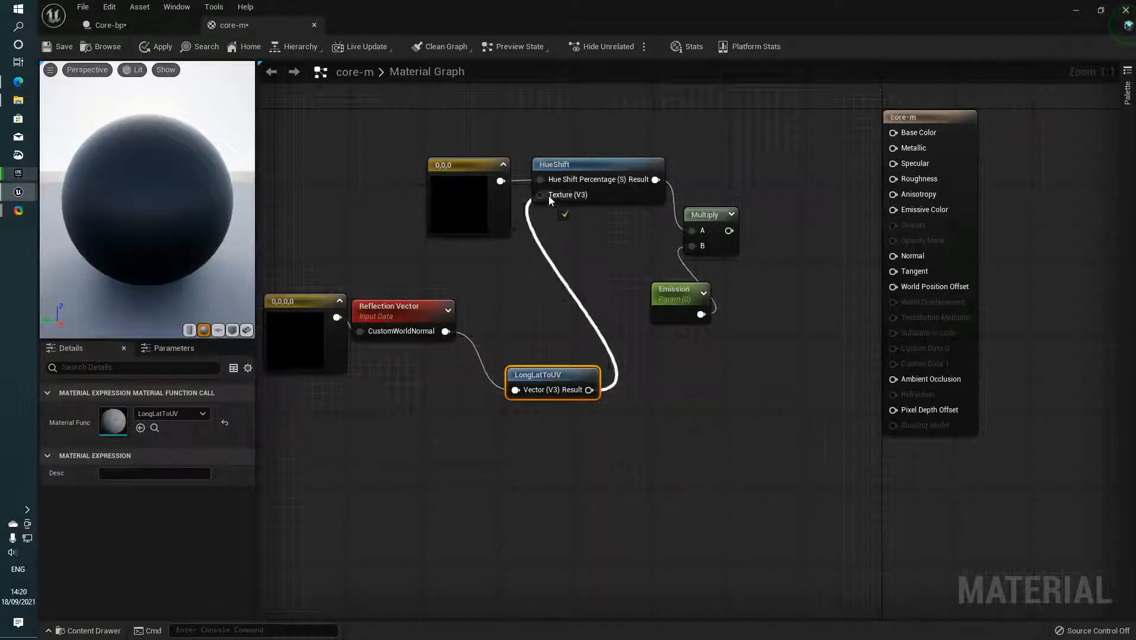
Step: Connect the Multiply output to the Emissive Color input of the core-m material node
right_click_drag(374, 312, 430, 293)
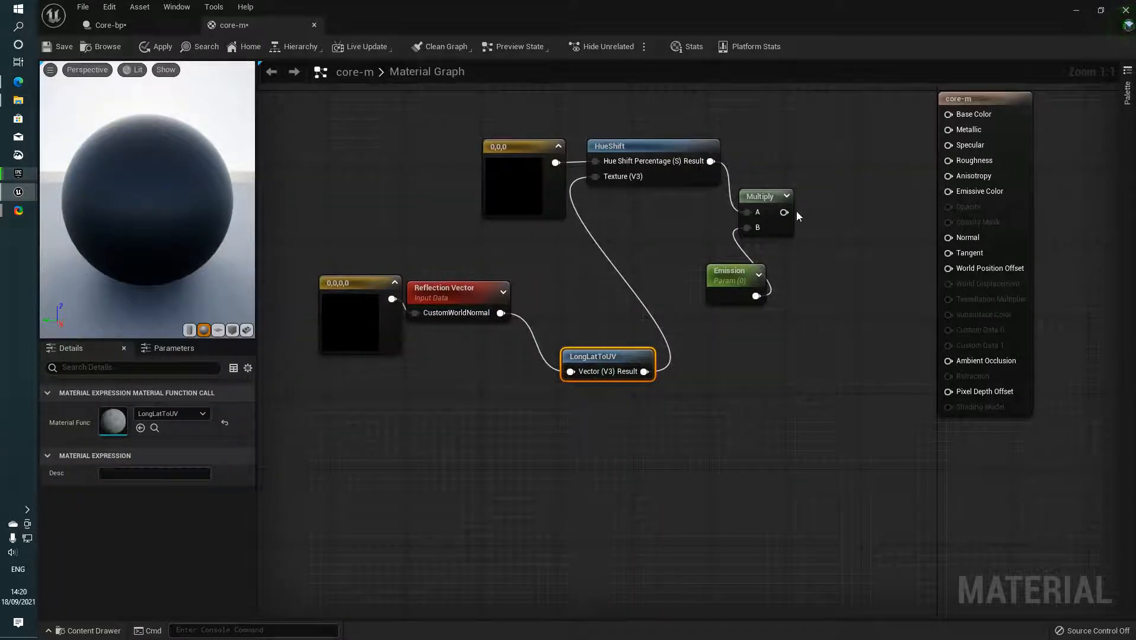
left_click_drag(784, 212, 949, 191)
left_click(965, 124)
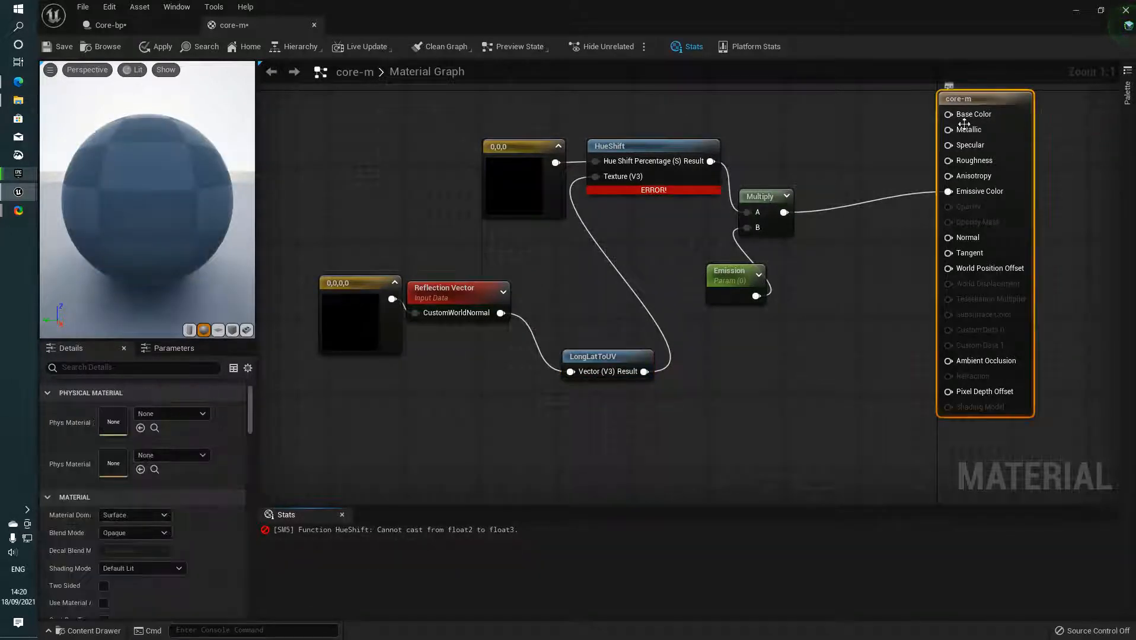
Step: Add a UVToLongLat node fed by the Reflection Vector output and connect its result to HueShift's Texture input
left_click_drag(501, 314, 543, 304)
type("uvto")
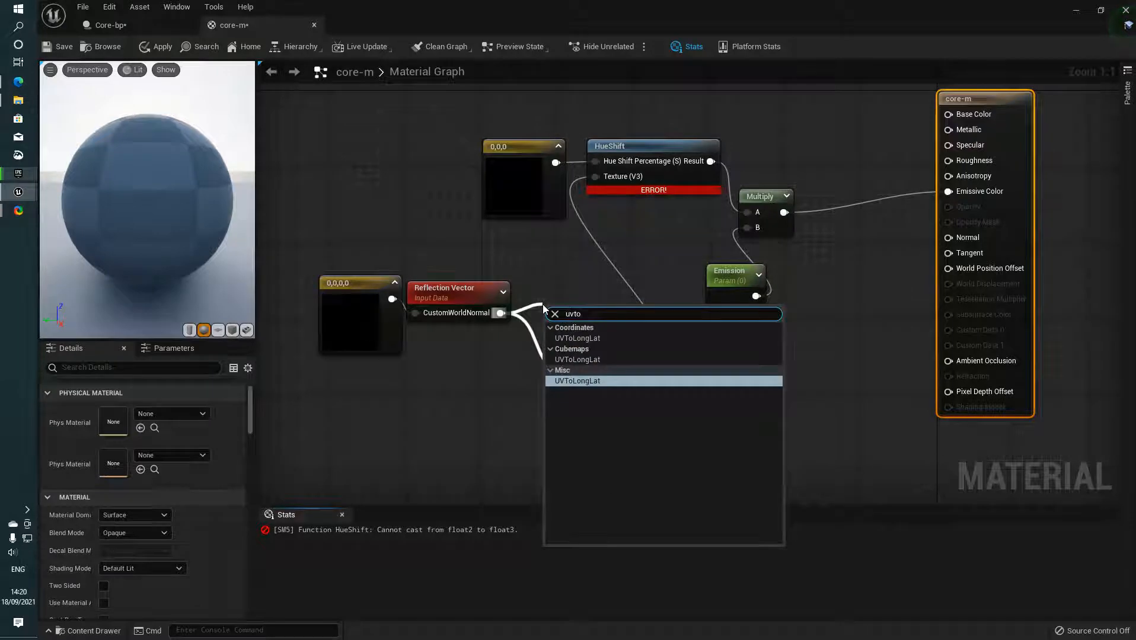
key("Return")
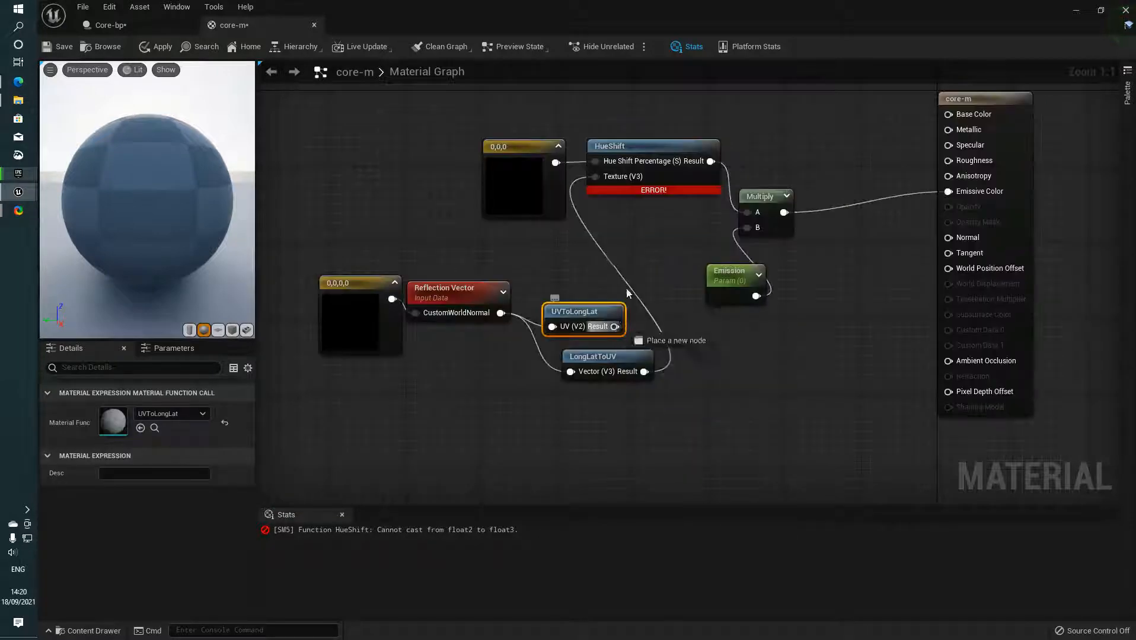
left_click_drag(627, 293, 619, 328)
Step: Add a Texture Sample node below the four-component constant and assign the TC_SkyBox_1 cube texture to it
left_click(338, 318)
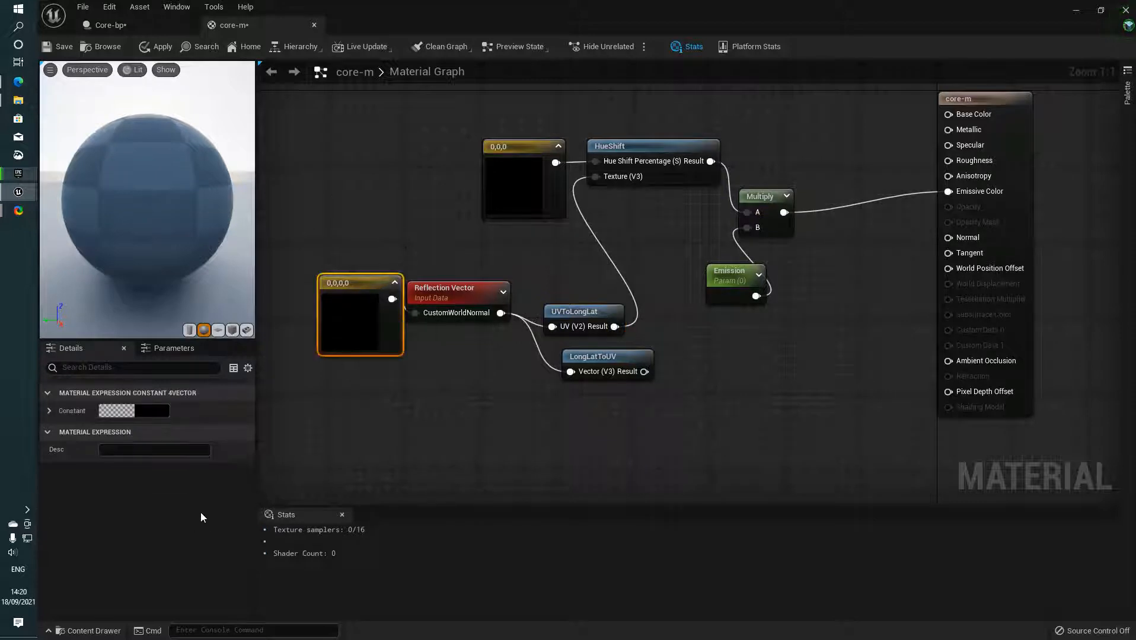
right_click_drag(422, 391, 431, 386)
key("t")
left_click(373, 423)
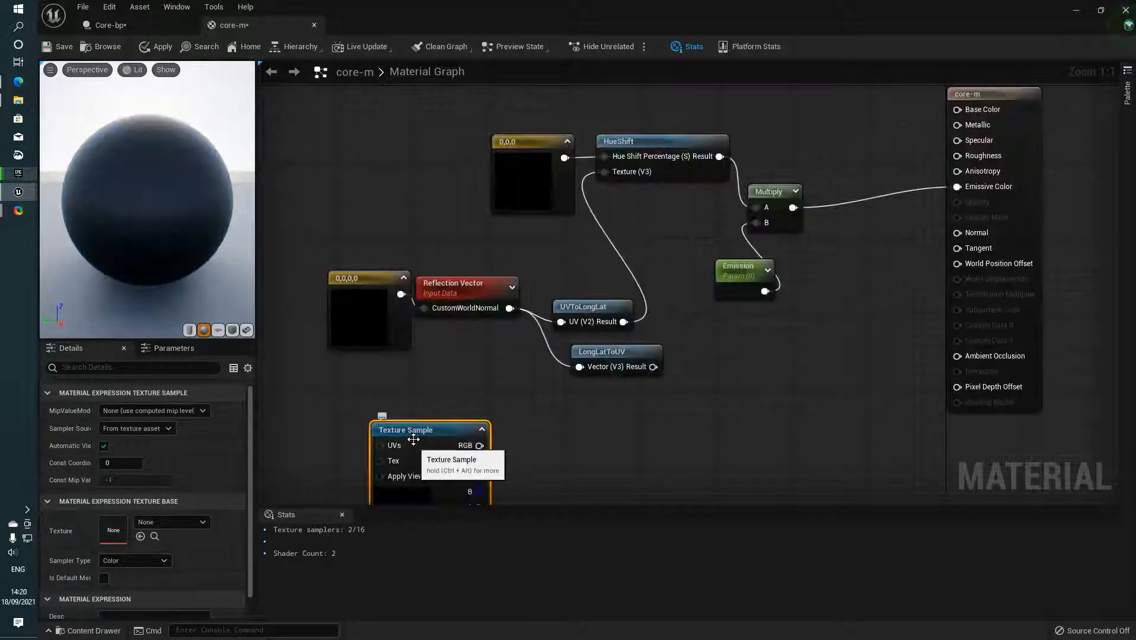
left_click(176, 525)
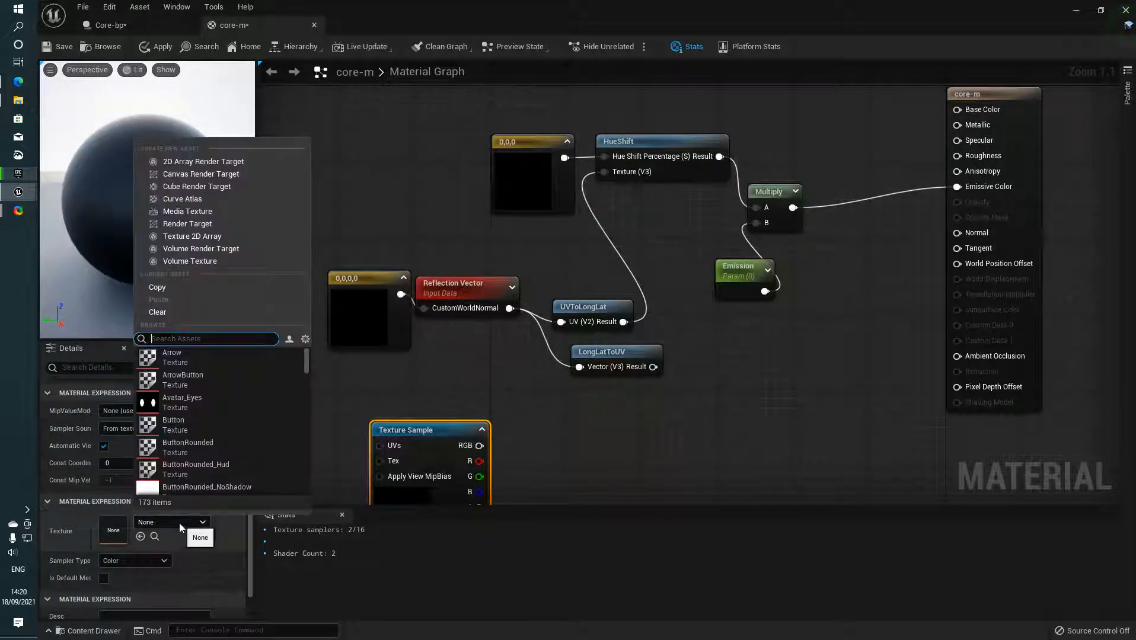
type("cub")
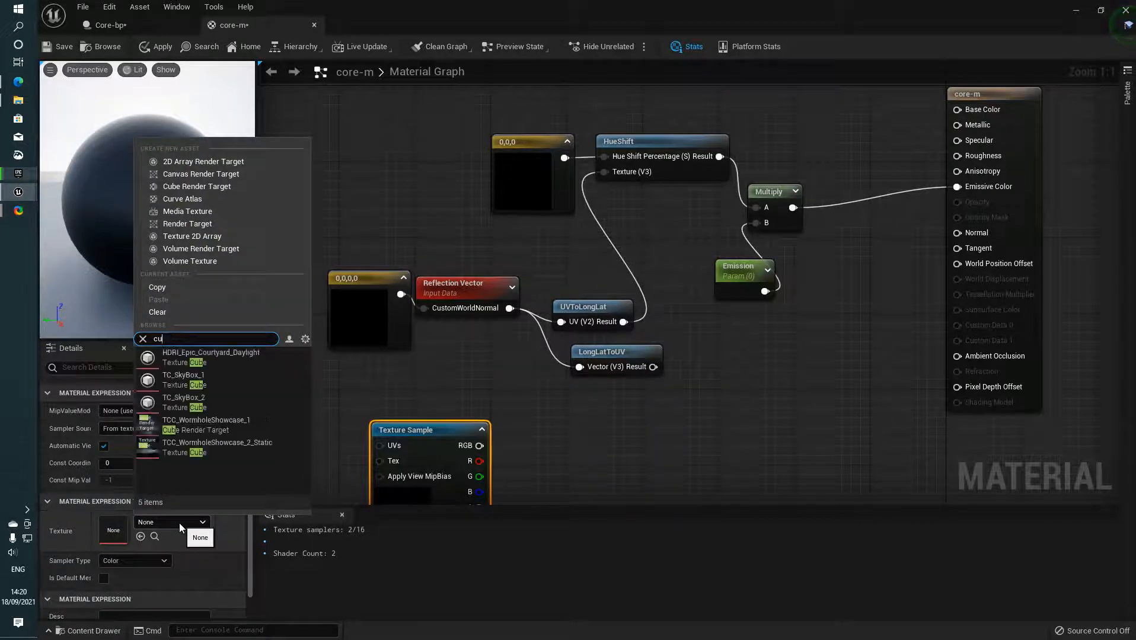
key("Down")
key("Down")
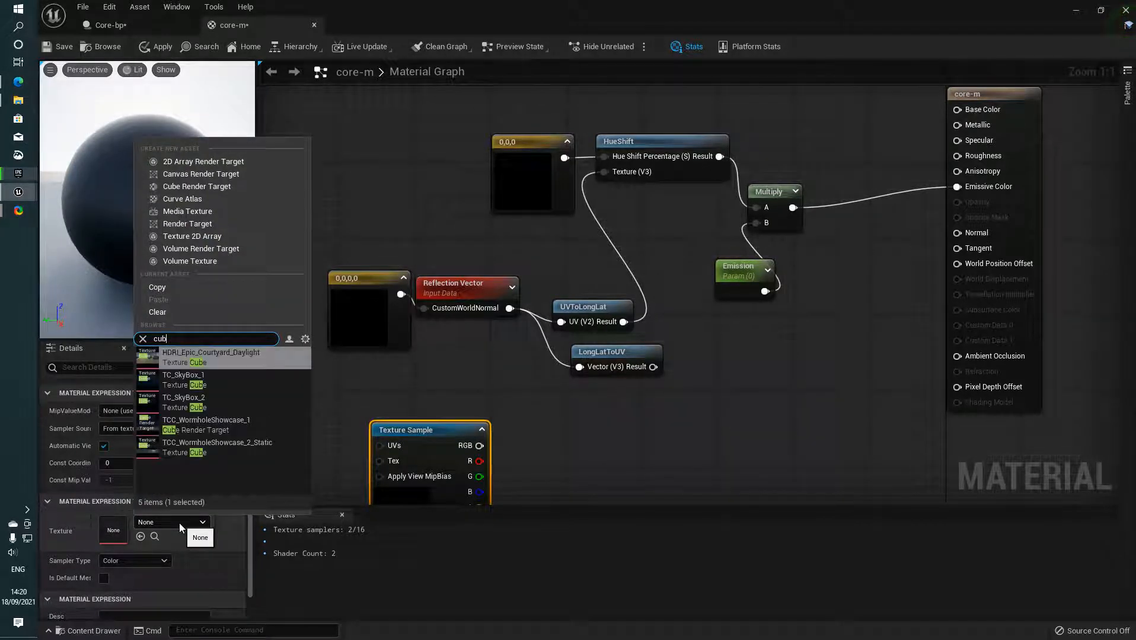
key("Return")
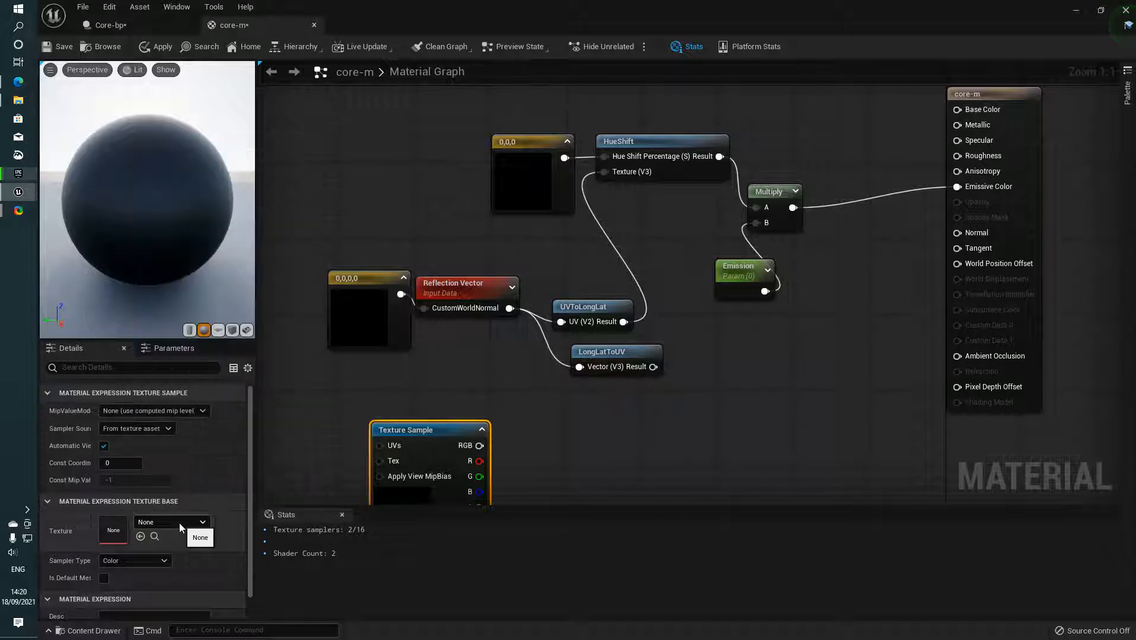
Step: Try feeding the Texture Sample's RGB output into the Reflection Vector's CustomWorldNormal input
right_click_drag(559, 450, 525, 409)
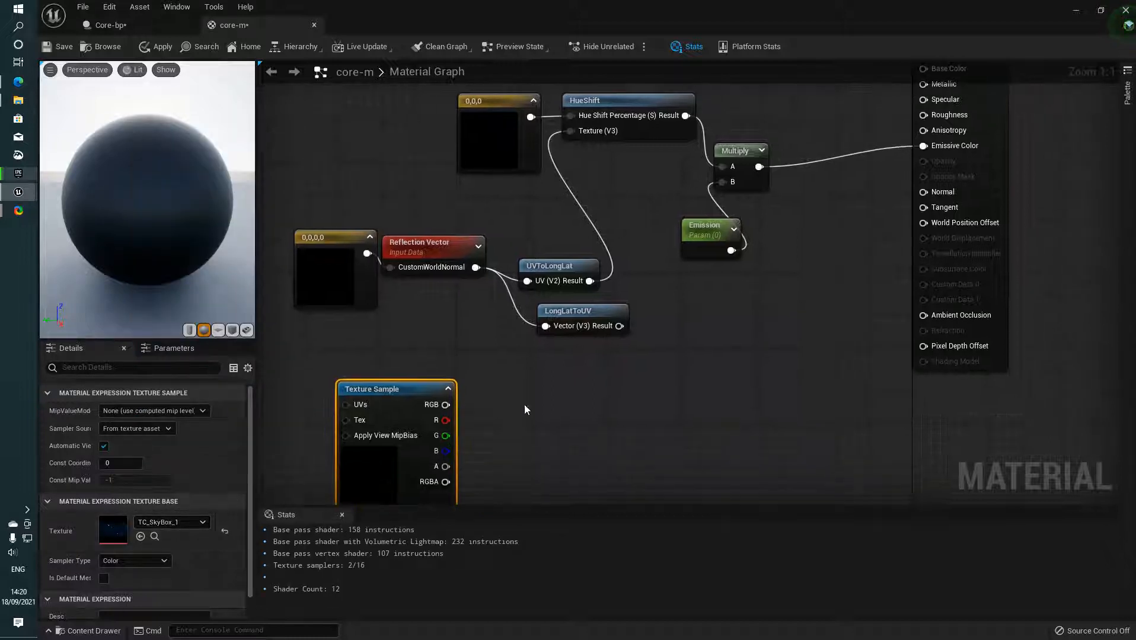
left_click_drag(443, 405, 390, 267)
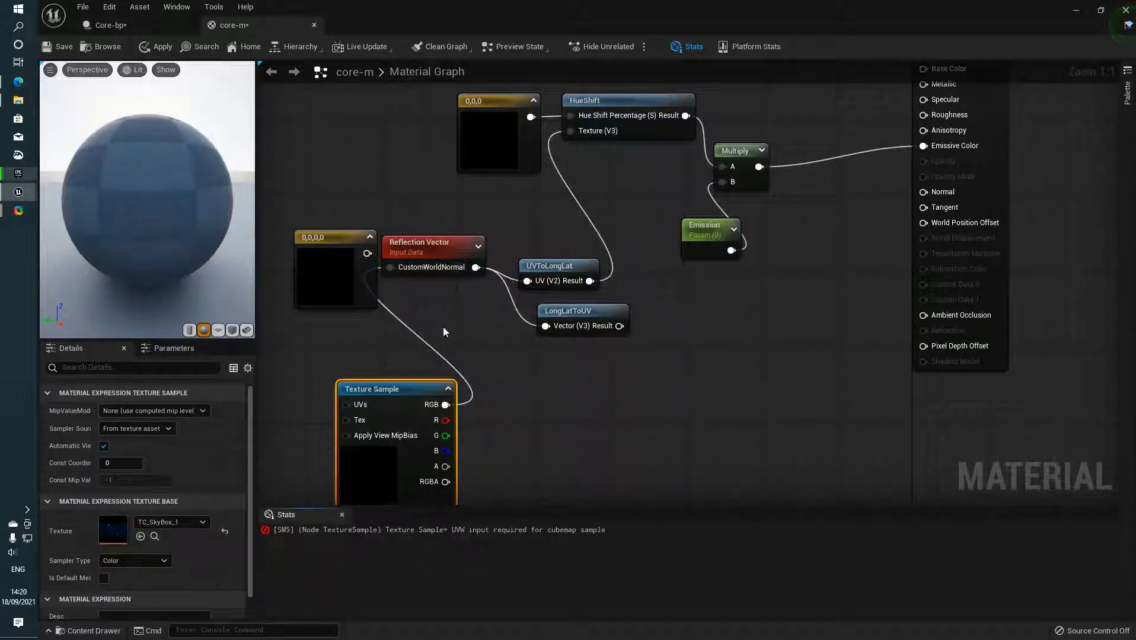
right_click_drag(450, 335, 415, 287)
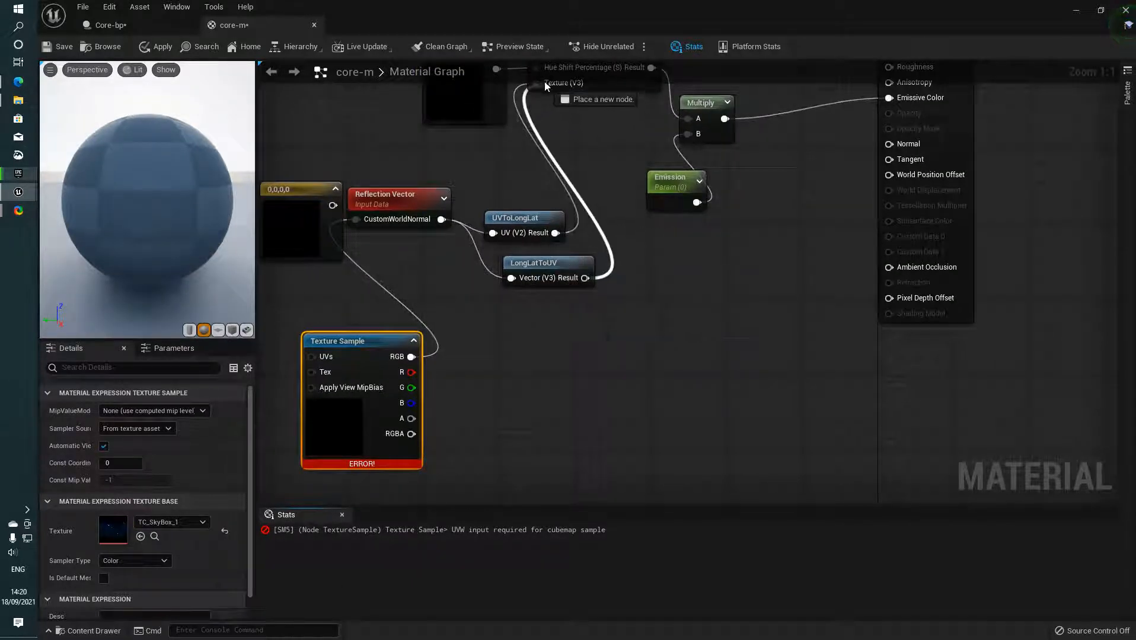
right_click_drag(381, 349, 437, 381)
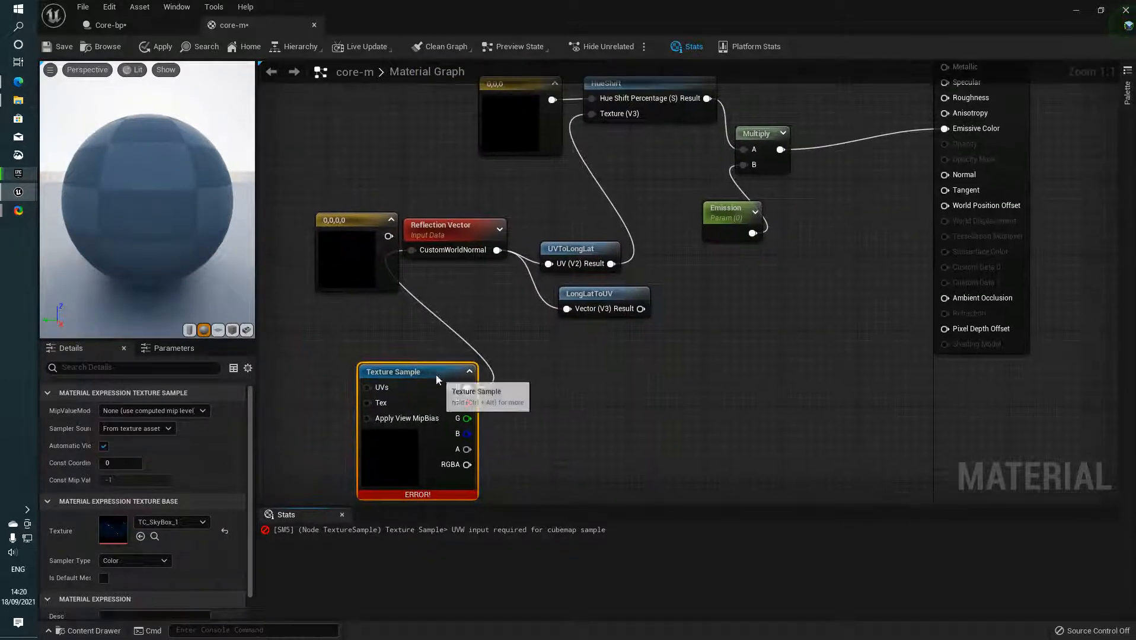
Step: Bring the Reflection Vector and Texture Sample nodes closer together and feed the vector's output into the sample's UVs input
left_click_drag(437, 380, 442, 347)
left_click_drag(475, 238, 478, 326, "shift")
left_click(491, 324)
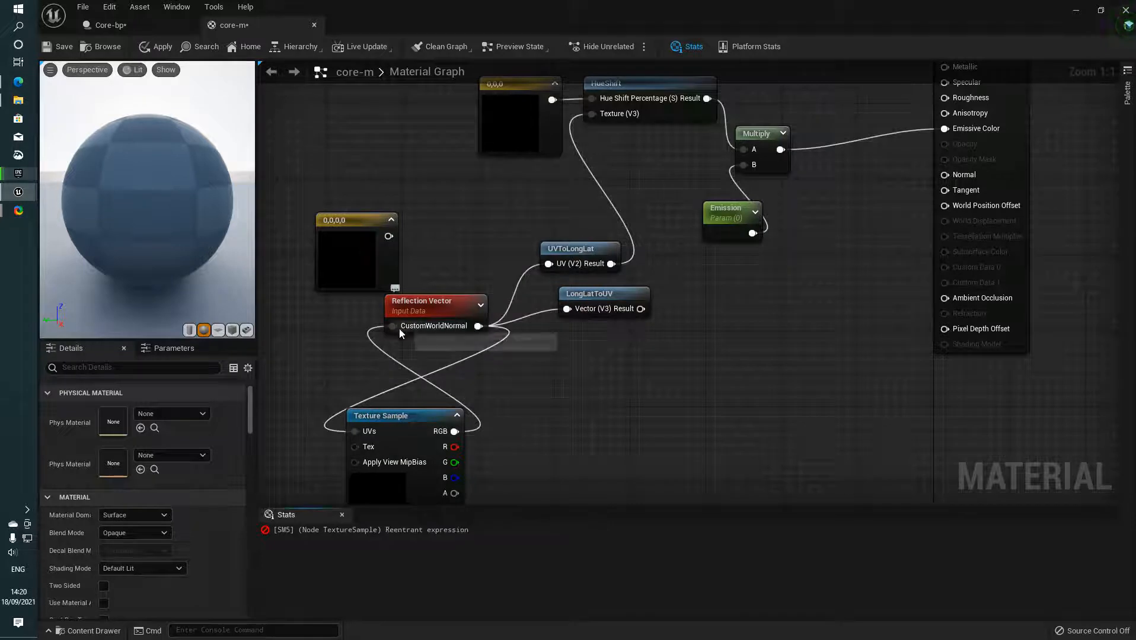
Step: Reconnect the four-component constant to CustomWorldNormal and stack the constant, Reflection Vector and Texture Sample nodes in a column
left_click_drag(389, 236, 365, 302)
left_click_drag(392, 416, 372, 350)
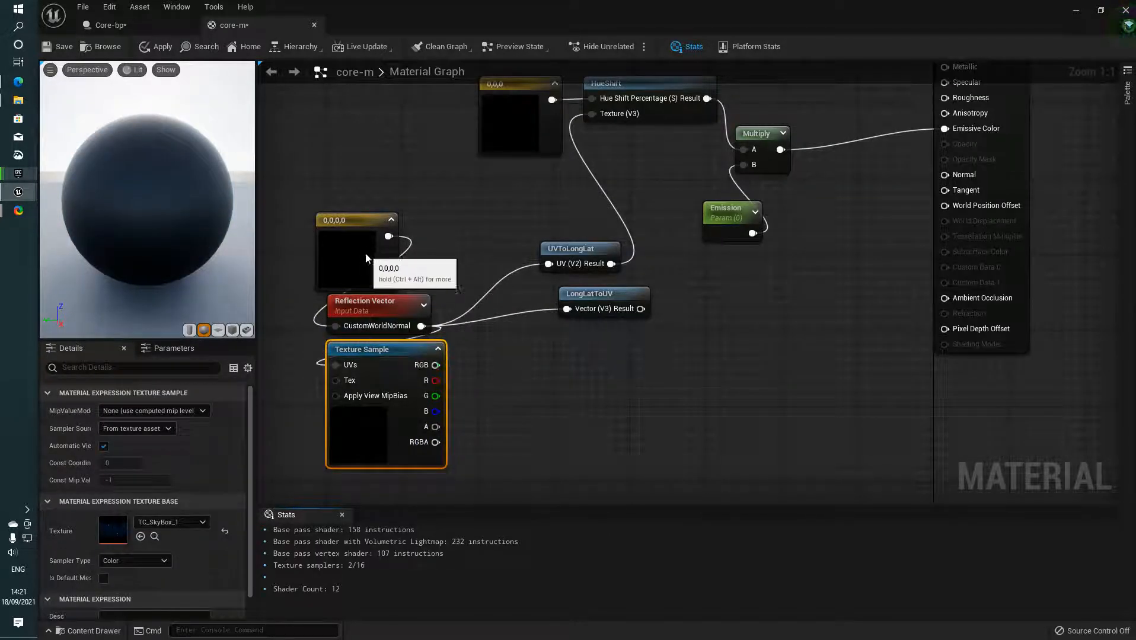
left_click_drag(366, 253, 377, 257)
Step: Start previewing the UVToLongLat node on the material preview sphere
right_click_drag(633, 252, 593, 259)
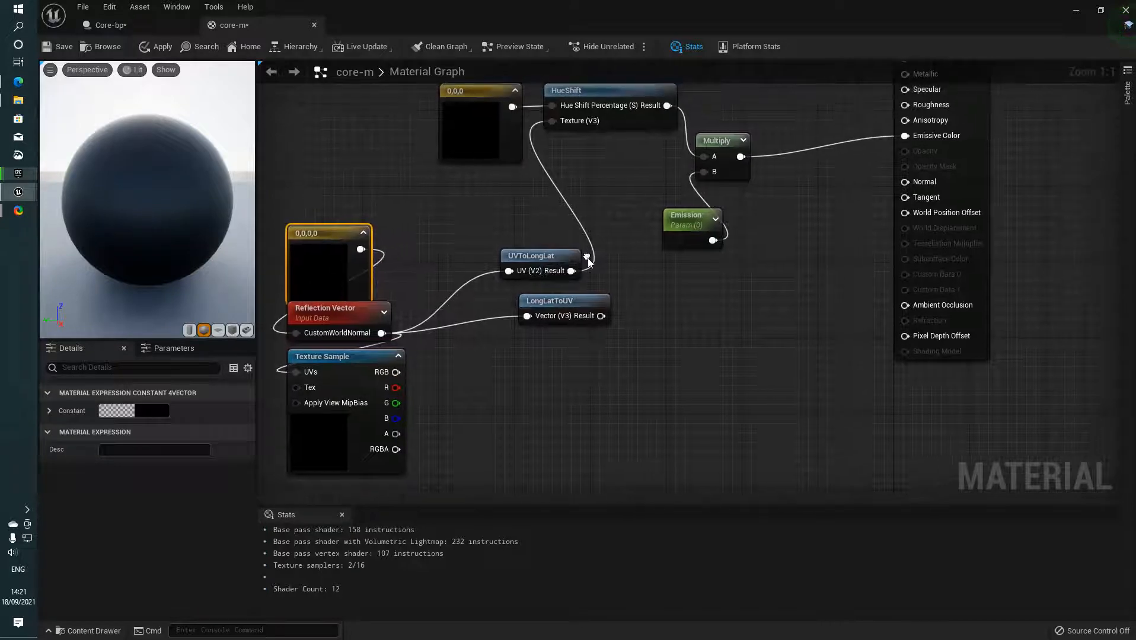
right_click(535, 267)
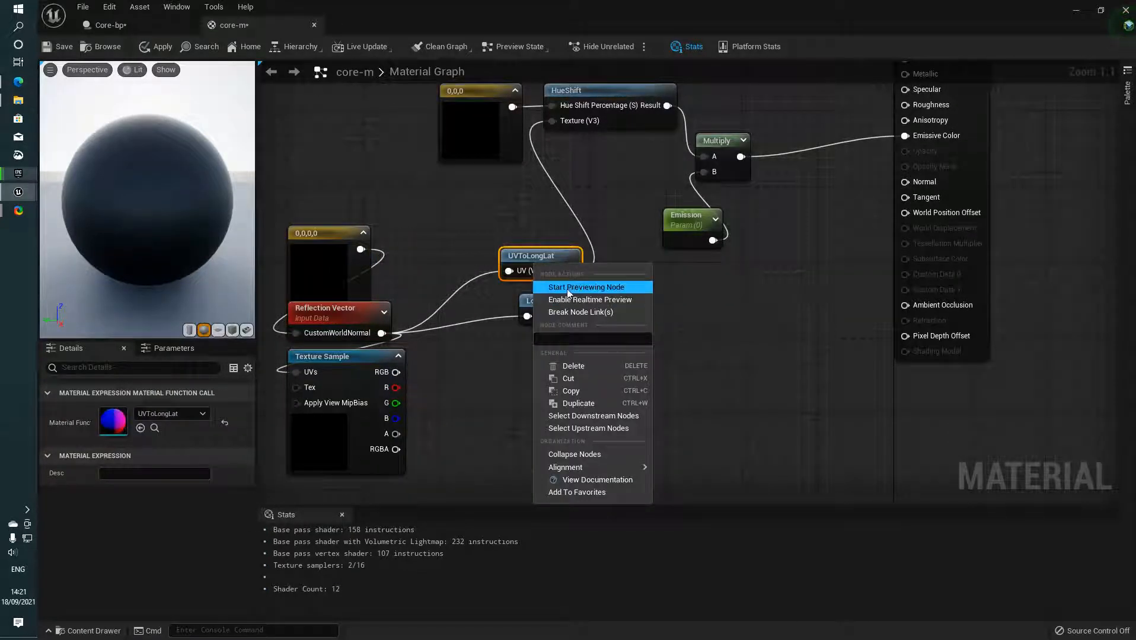
left_click(570, 287)
right_click_drag(622, 253, 550, 243)
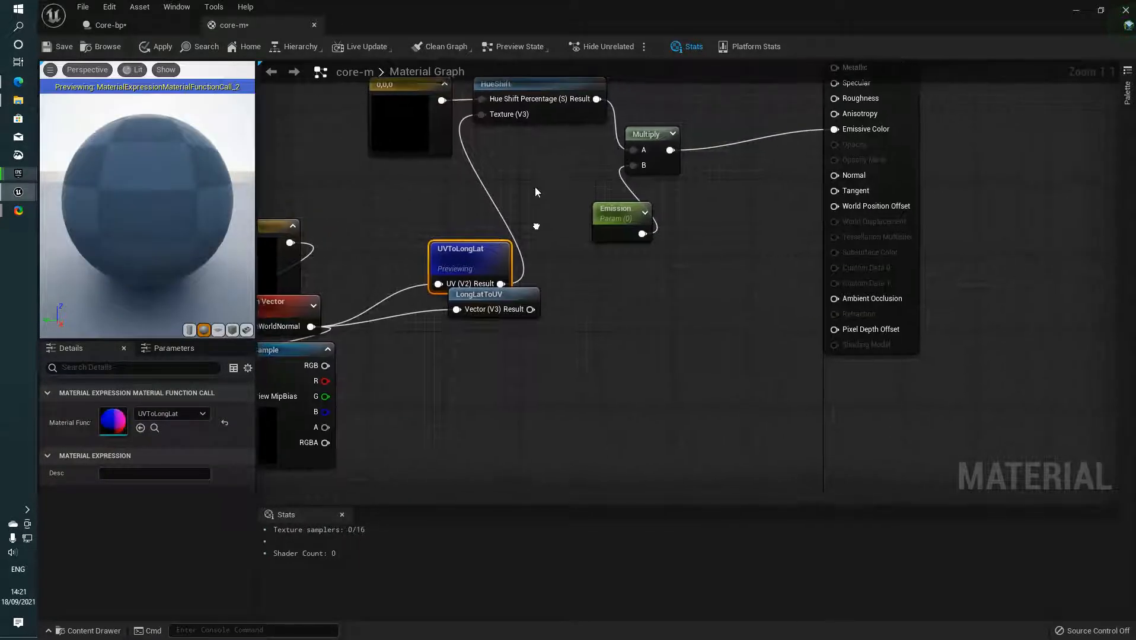
right_click(578, 109)
left_click(620, 124)
Step: Set the R, G and B values of the three-component constant beside HueShift to 1
left_click(374, 123)
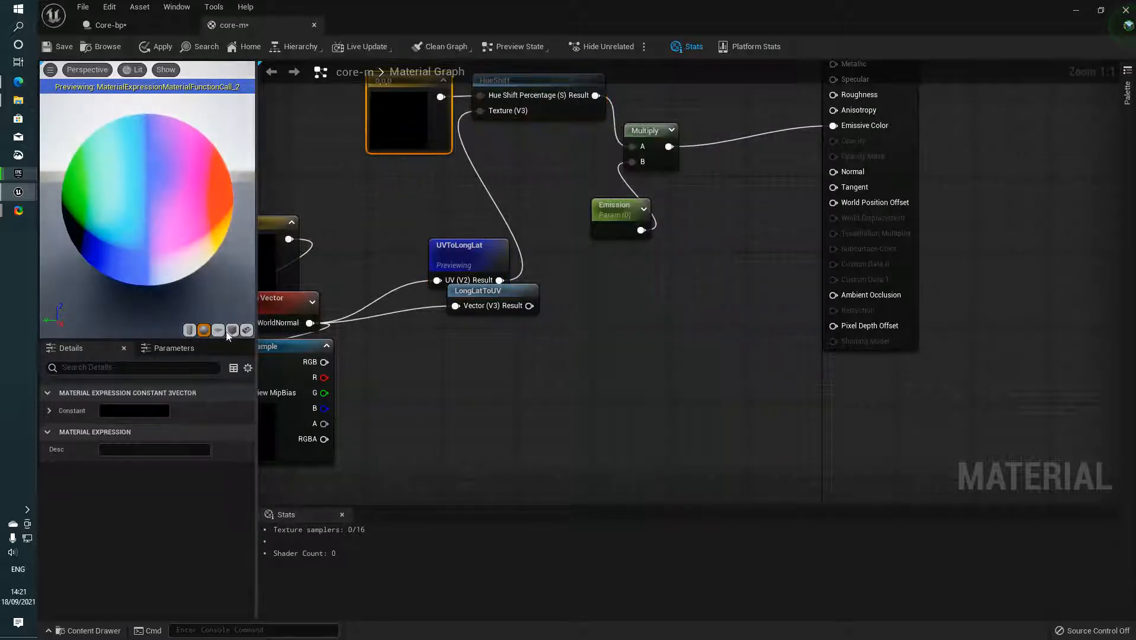
left_click(118, 430)
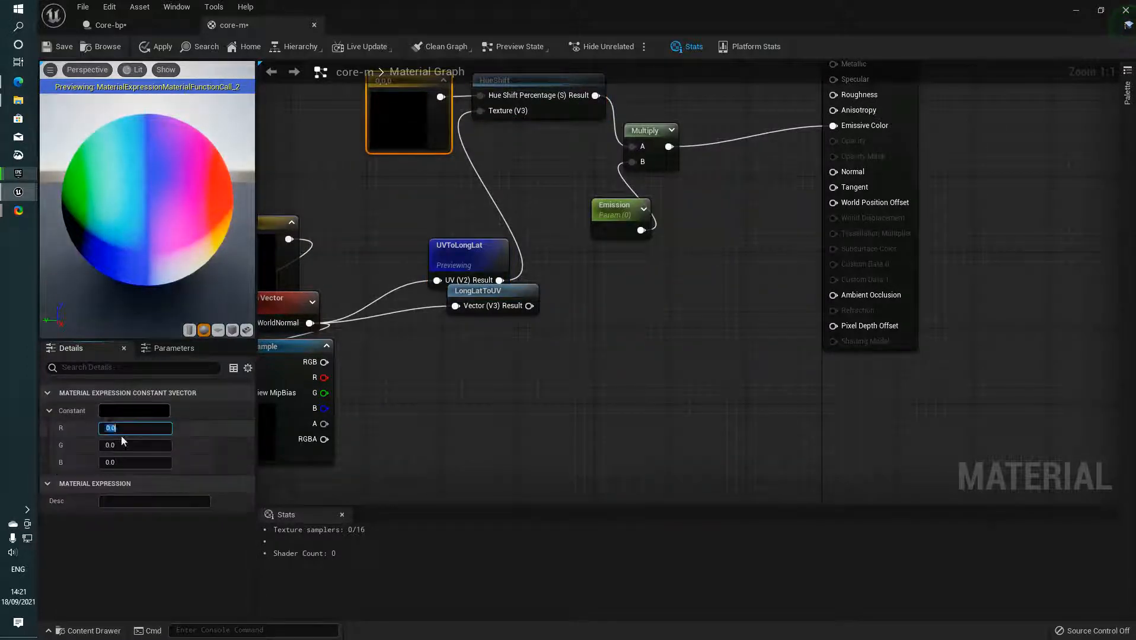
type("1")
key("Tab")
type("1")
key("Tab")
type("1")
key("Tab")
left_click(484, 266)
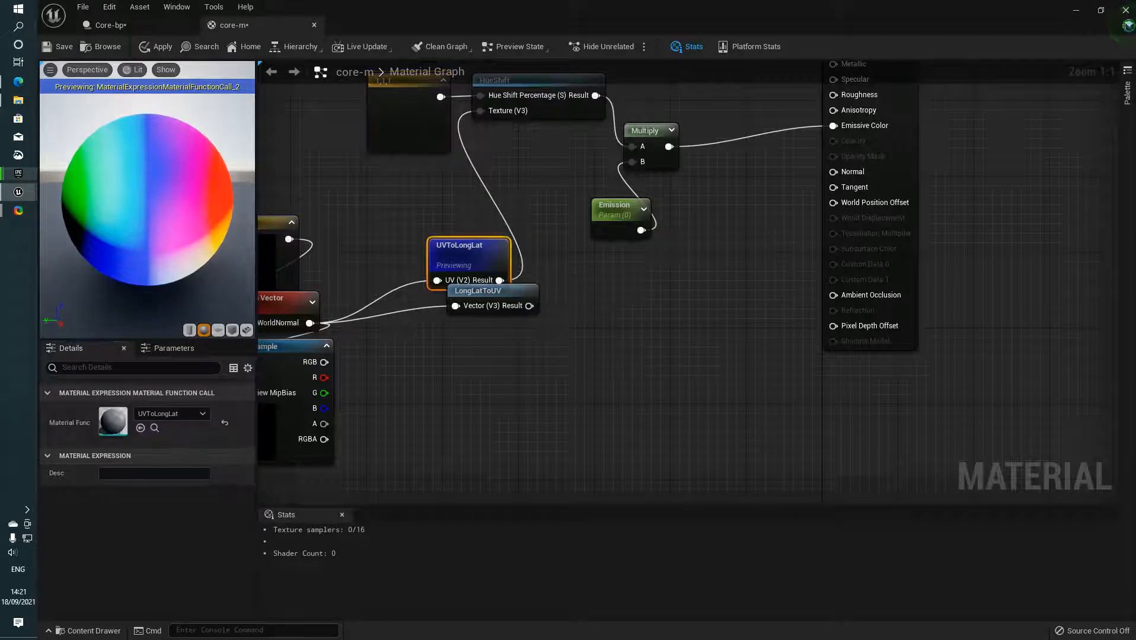
Step: Detach the three-component constant from HueShift, move it aside, and add a scalar parameter named HUE in its place
right_click_drag(478, 193, 551, 222)
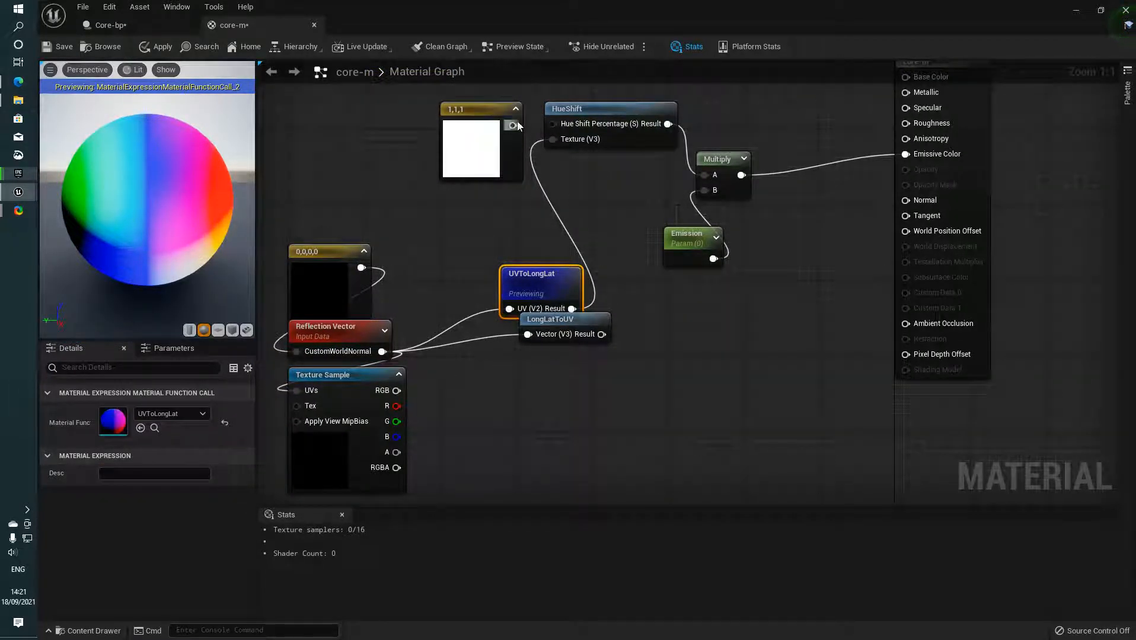
left_click_drag(459, 124, 336, 123)
key("s")
left_click(491, 120)
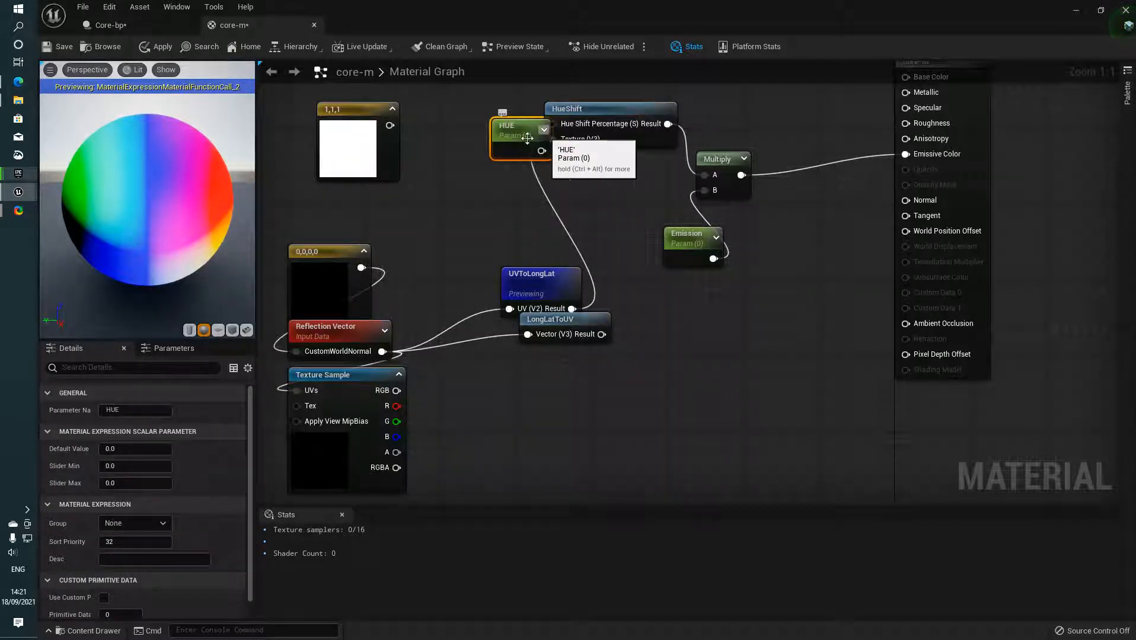
Step: Connect the HUE parameter to HueShift's Hue Shift Percentage input and preview the HueShift node on the material preview sphere
left_click_drag(513, 137, 552, 125)
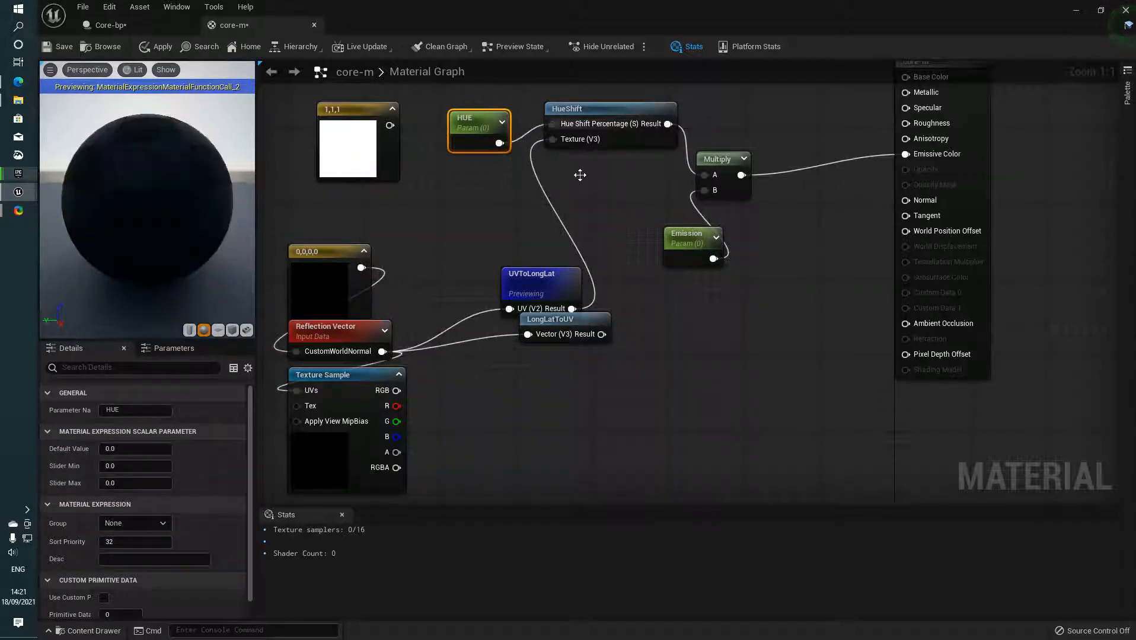
right_click_drag(595, 185, 569, 171)
right_click(615, 139)
left_click(635, 151)
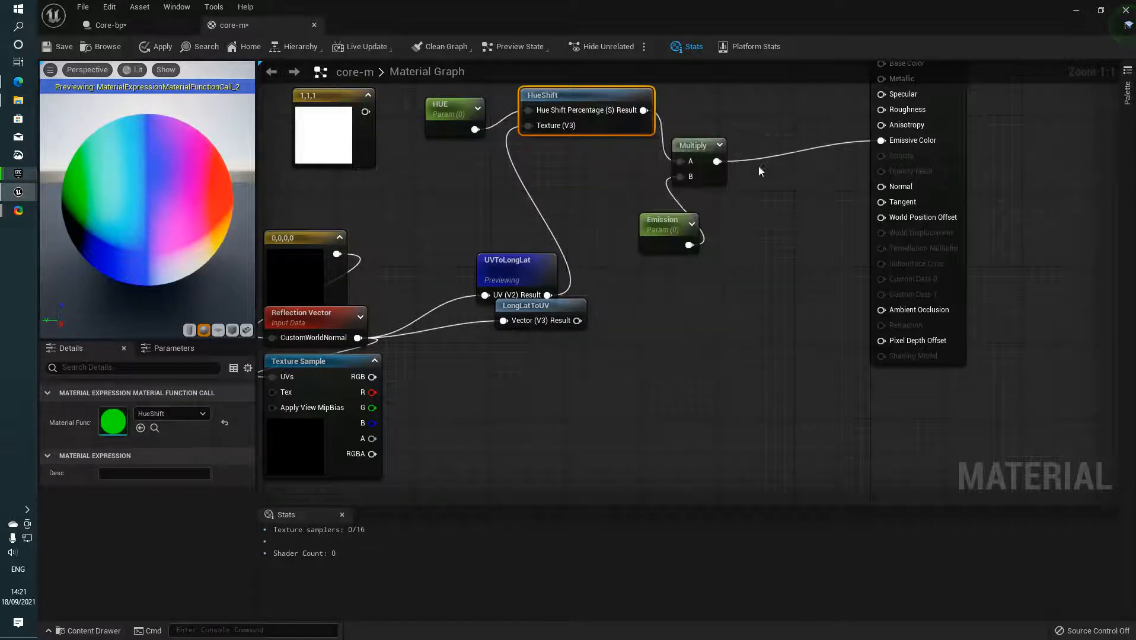
left_click_drag(202, 212, 148, 228)
Step: Move the four-component constant clear of the Reflection Vector node and set its A value to 1
left_click(368, 403)
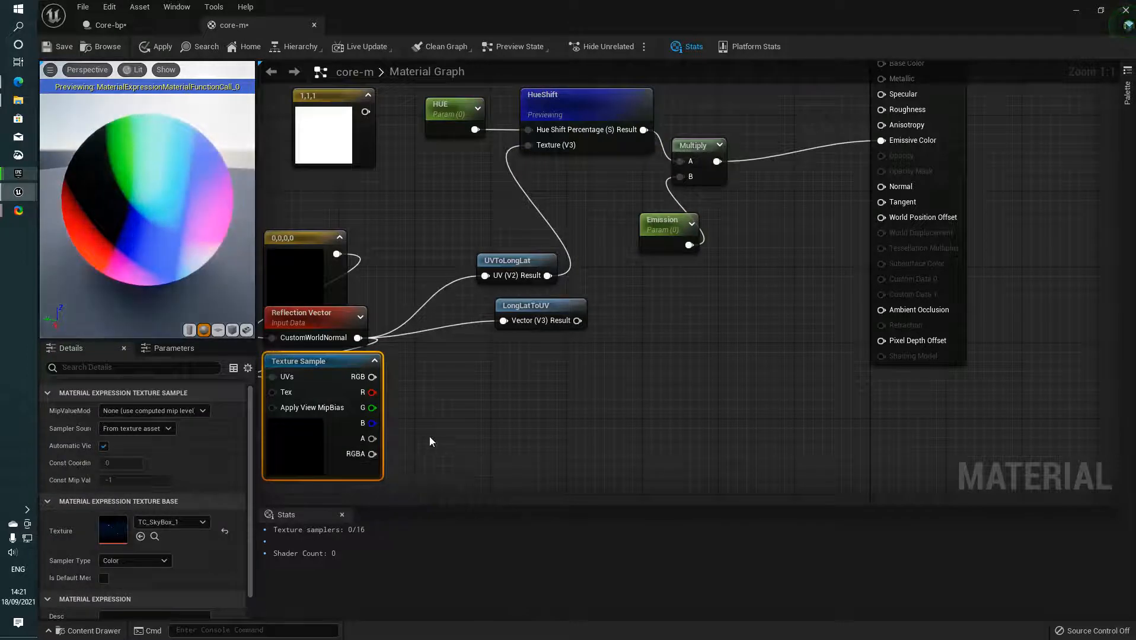
right_click_drag(431, 441, 489, 413)
left_click_drag(380, 394, 372, 376)
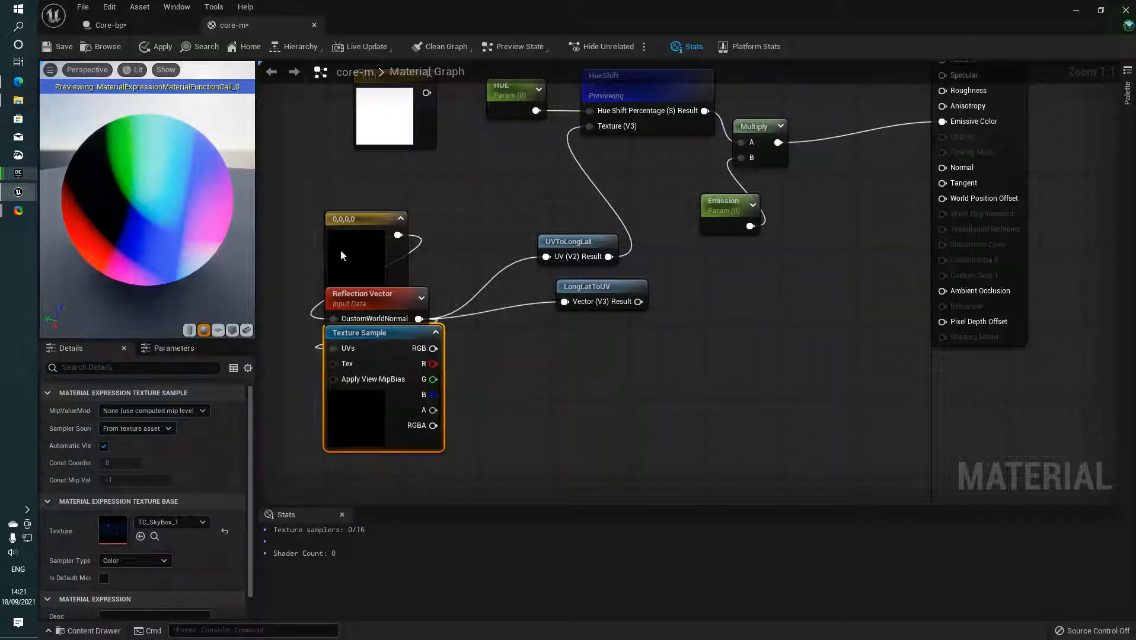
left_click(384, 273)
right_click_drag(385, 273, 415, 264)
left_click_drag(397, 239, 324, 211)
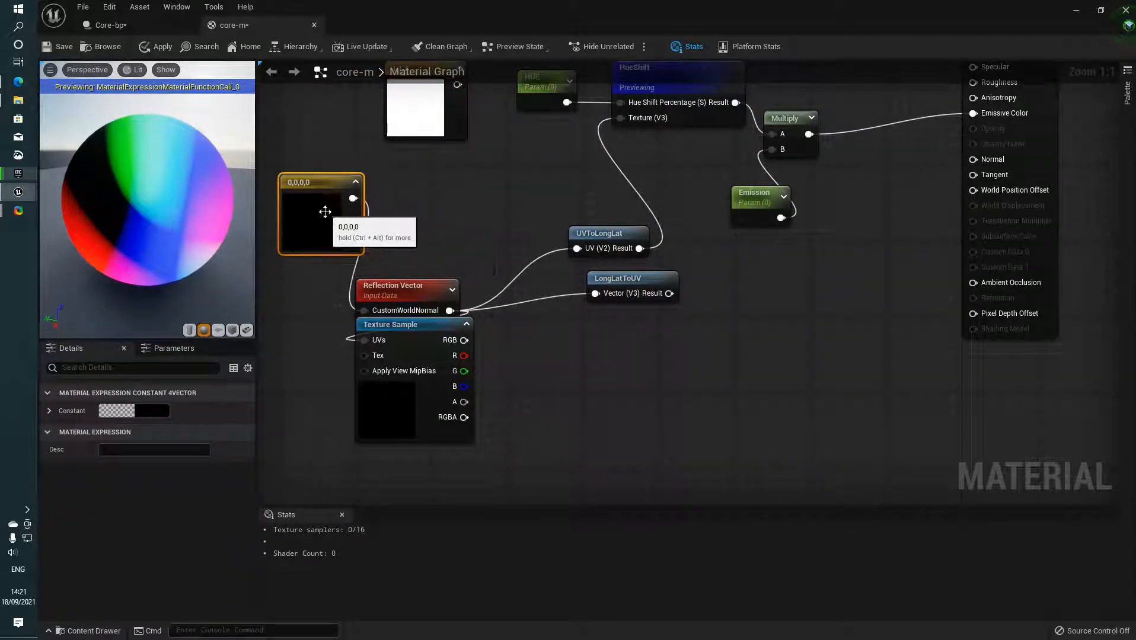
left_click(51, 411)
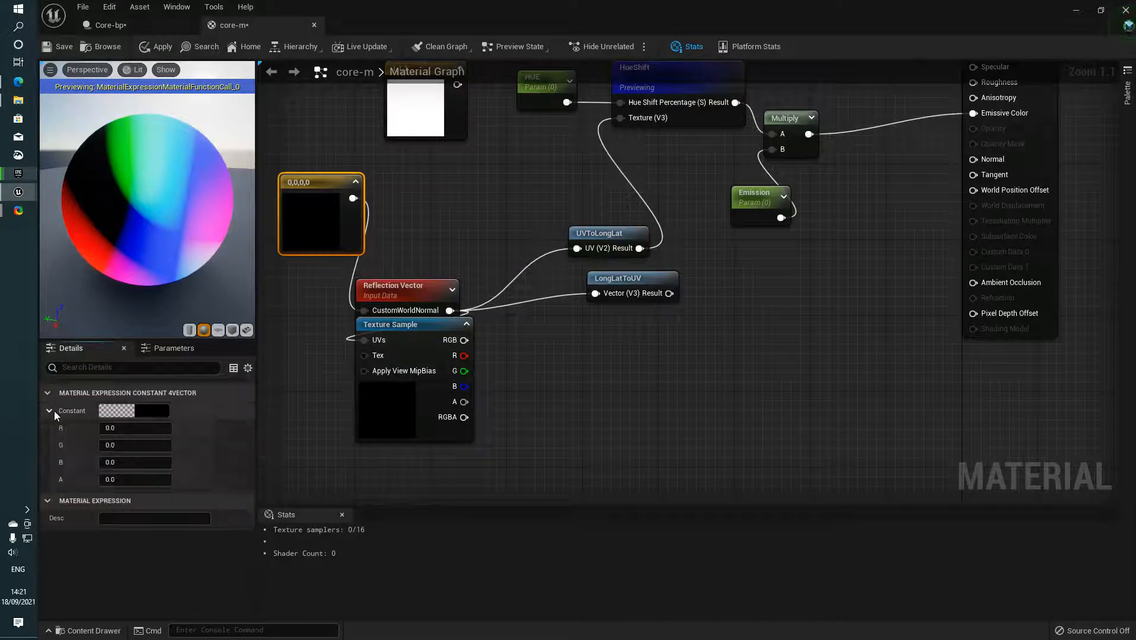
left_click(127, 480)
type("1")
key("Tab")
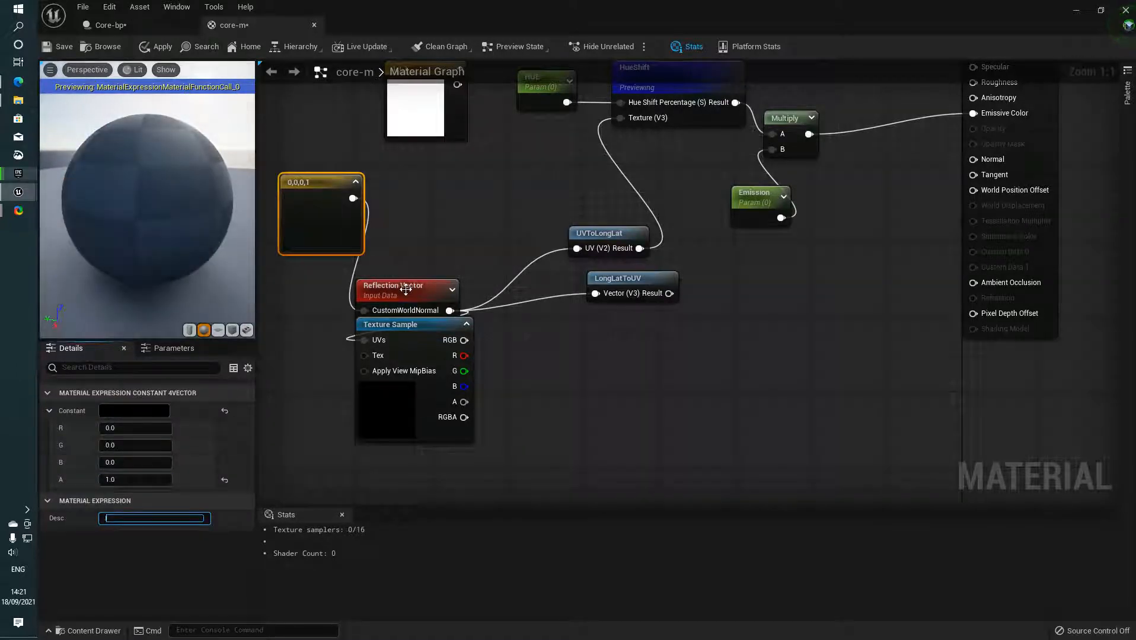
Step: Stack Reflection Vector and Texture Sample beside the four-component constant and connect the texture's RGB output to UVToLongLat's UV input
left_click_drag(405, 289, 415, 185)
left_click_drag(410, 317, 419, 232)
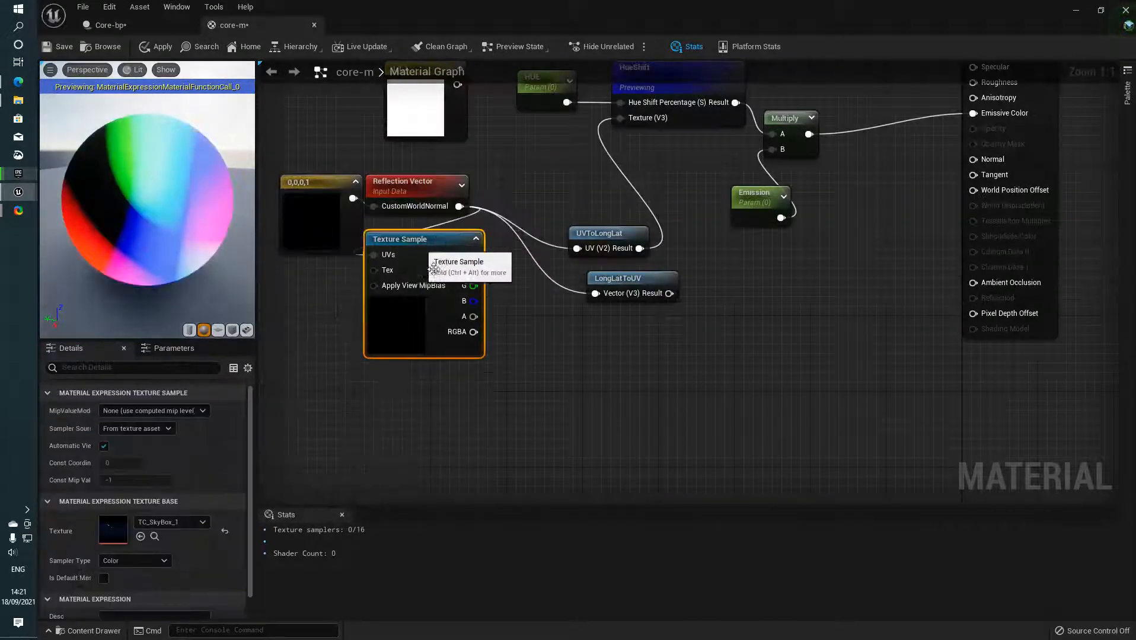
left_click_drag(474, 256, 577, 248)
right_click_drag(581, 316, 533, 369)
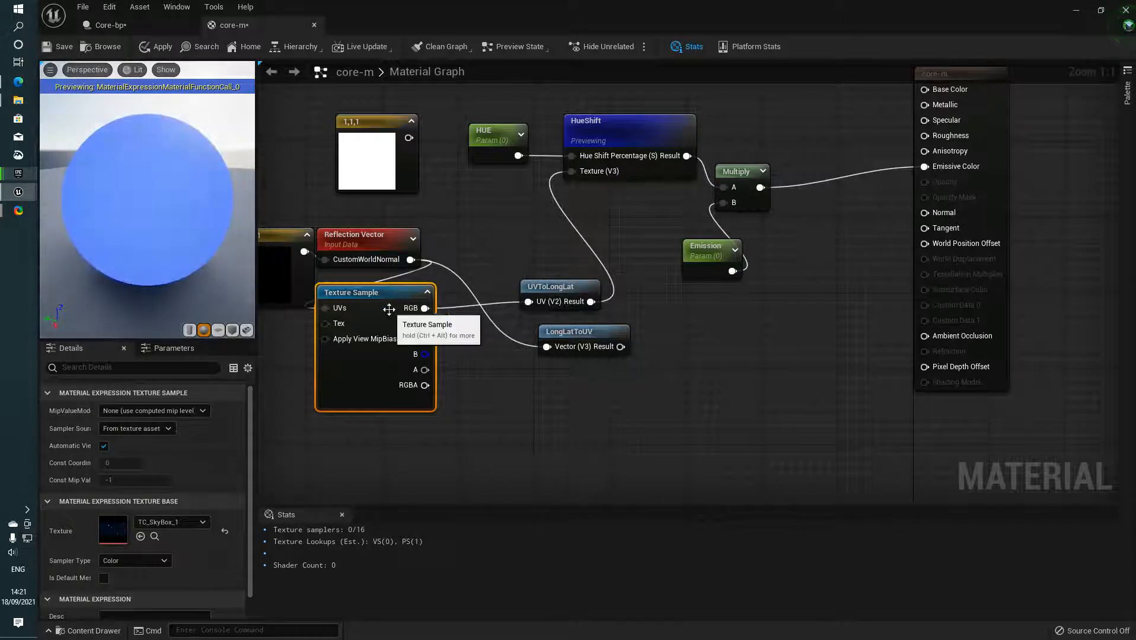
left_click_drag(185, 243, 234, 268)
left_click_drag(101, 248, 220, 210)
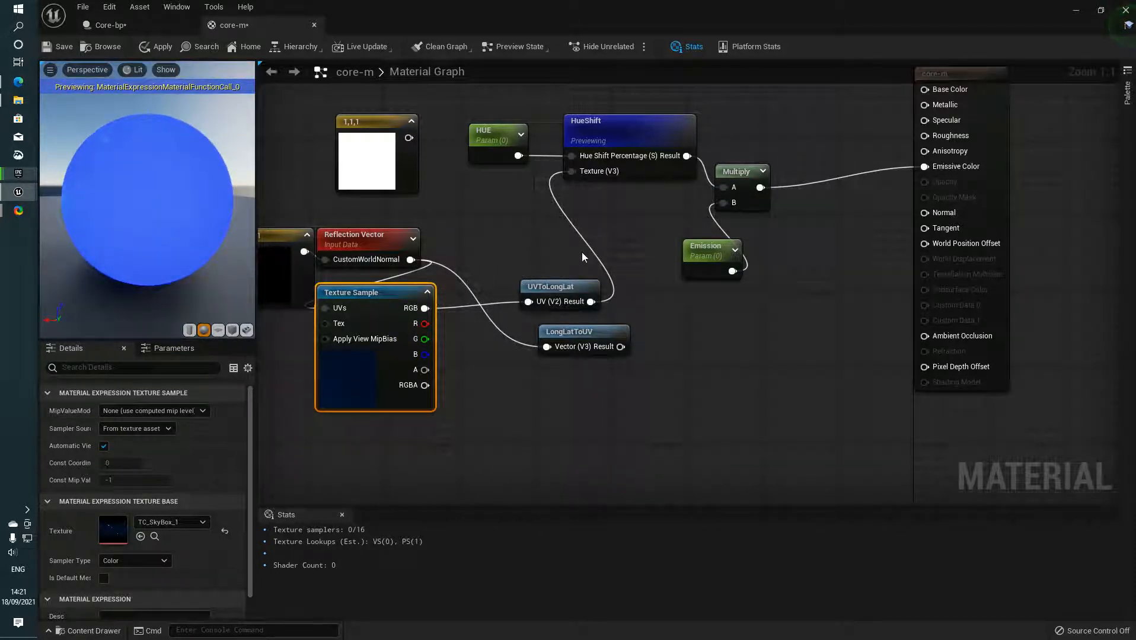
right_click_drag(477, 314, 540, 306)
right_click_drag(534, 366, 520, 365)
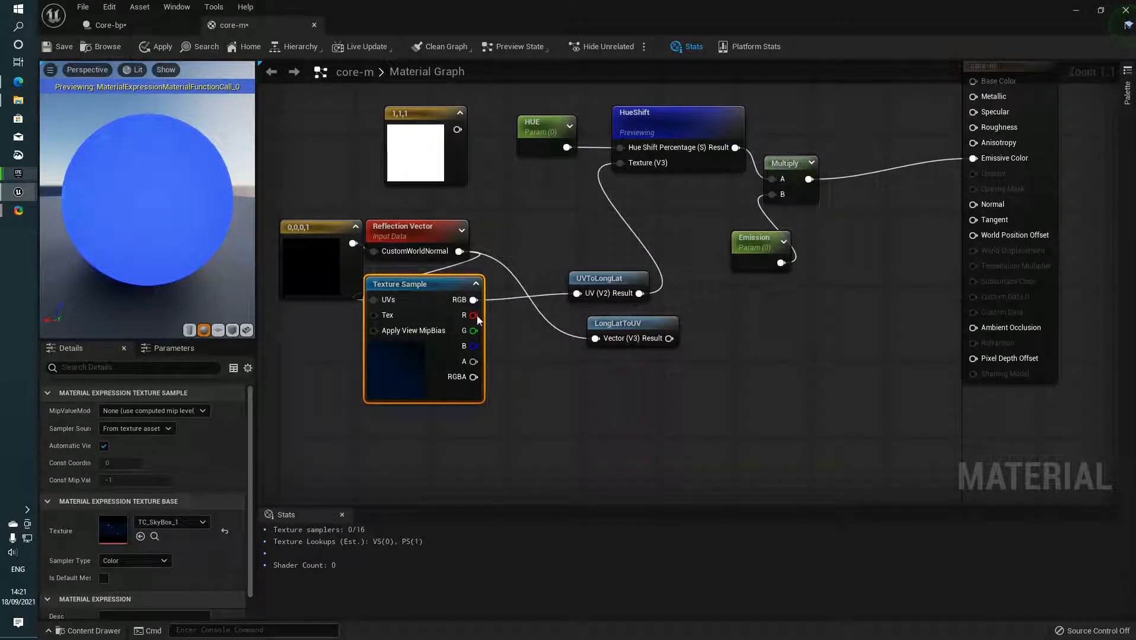
Step: Route the Texture Sample's RGB output through LongLatToUV into HueShift's Texture input
left_click_drag(477, 315, 595, 338)
left_click_drag(669, 338, 633, 164)
right_click_drag(728, 293, 683, 287)
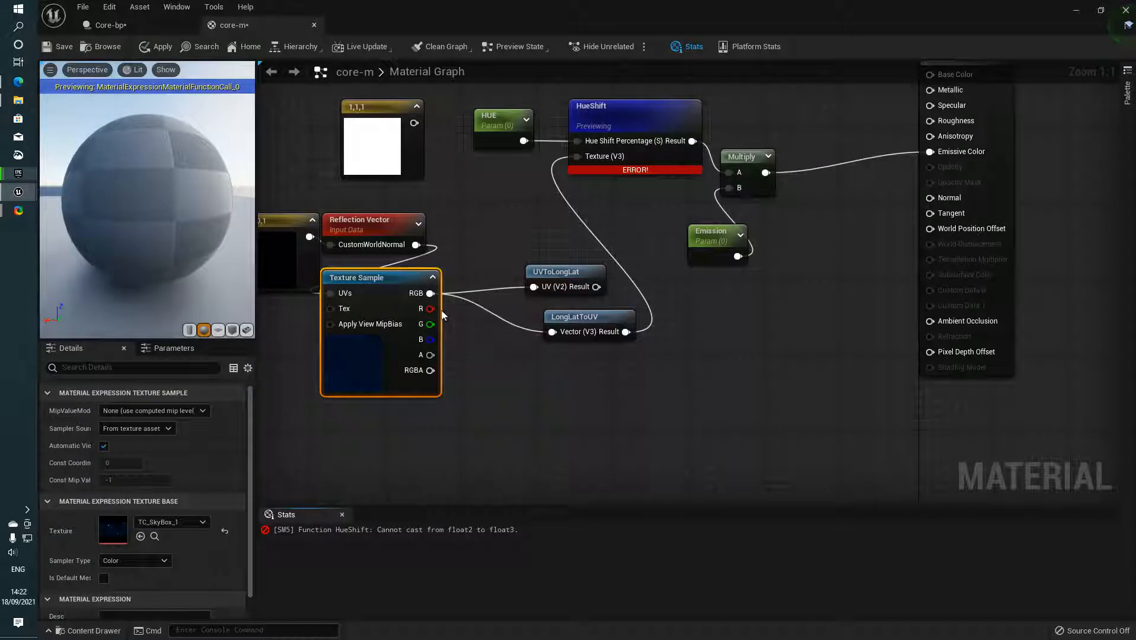
Step: Connect the Texture Sample's RGB output directly to Multiply's A input and stop previewing the HueShift node
left_click_drag(431, 293, 732, 167)
left_click_drag(729, 160, 432, 294)
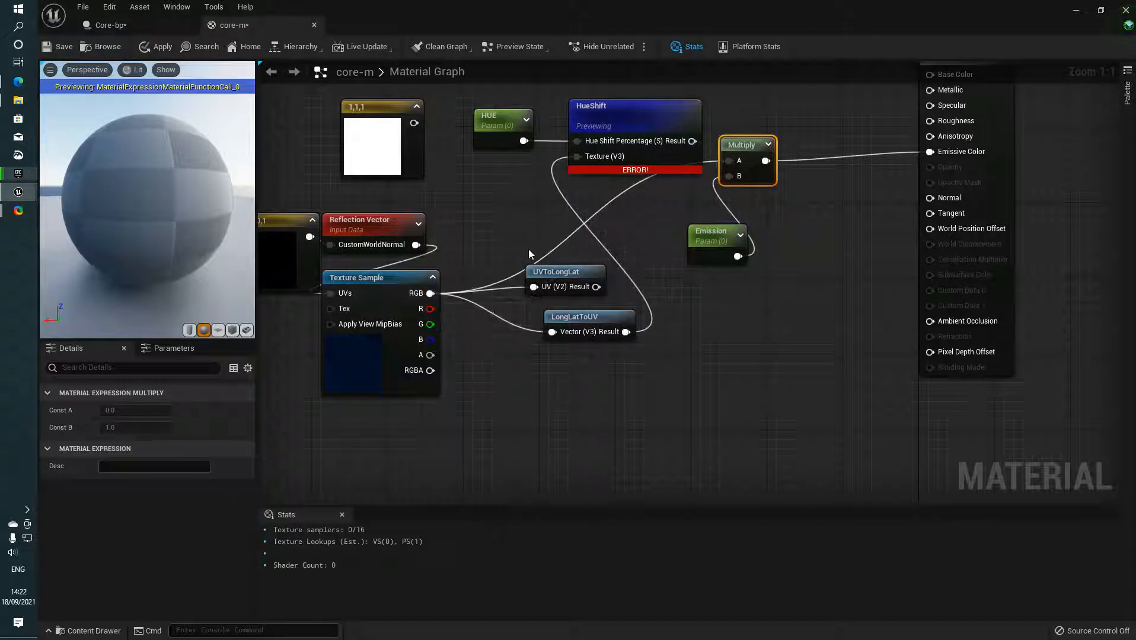
right_click_drag(529, 250, 499, 246)
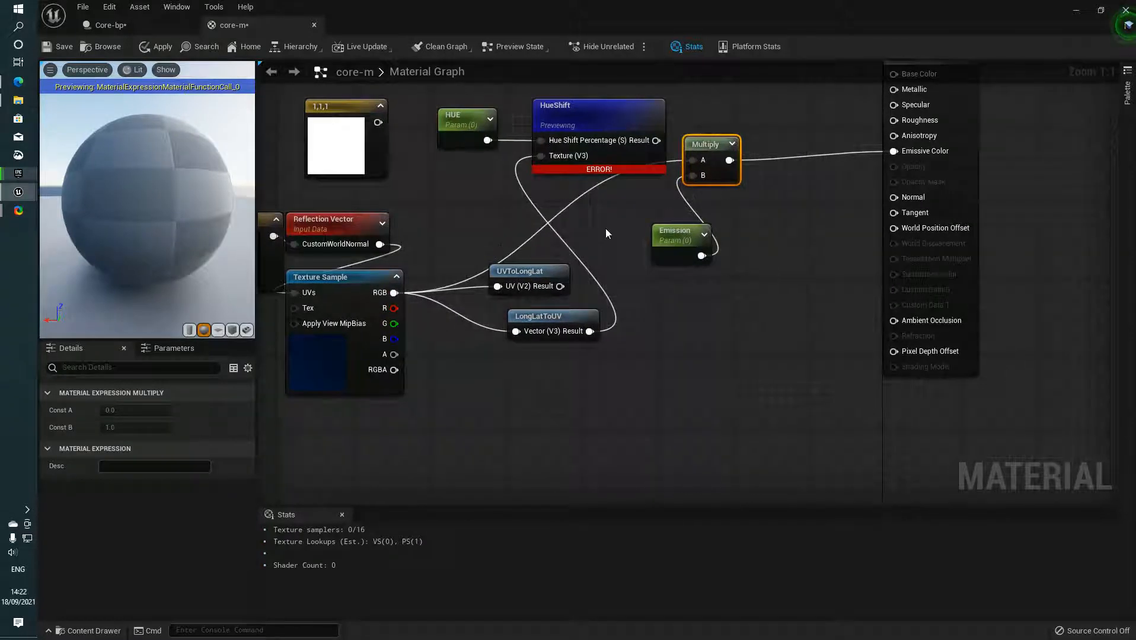
right_click(624, 126)
left_click(661, 145)
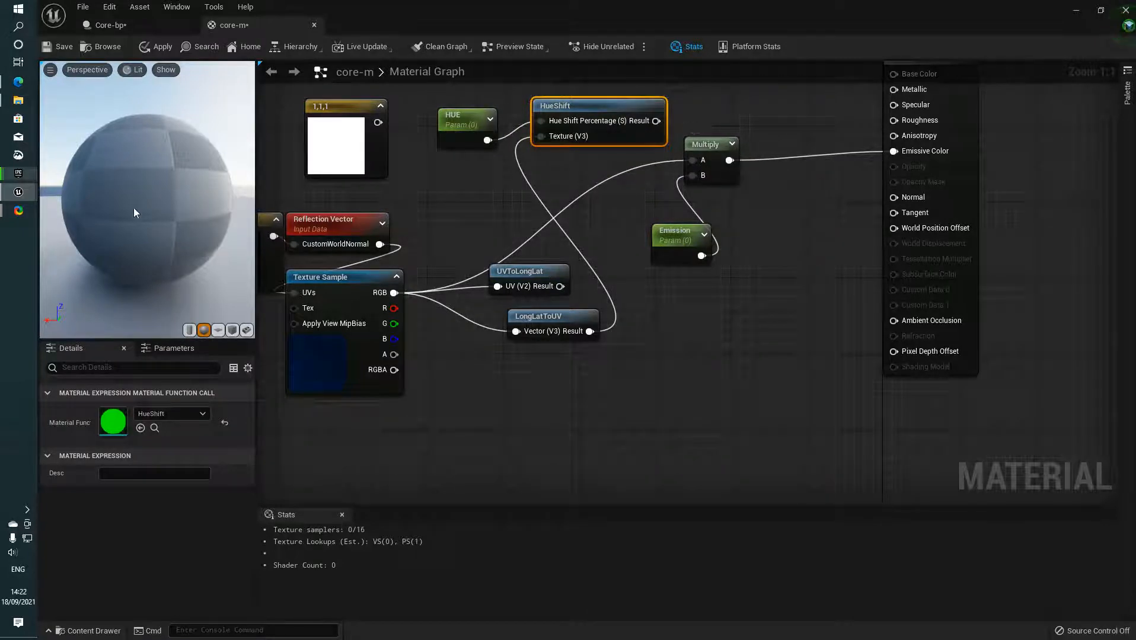
left_click(29, 509)
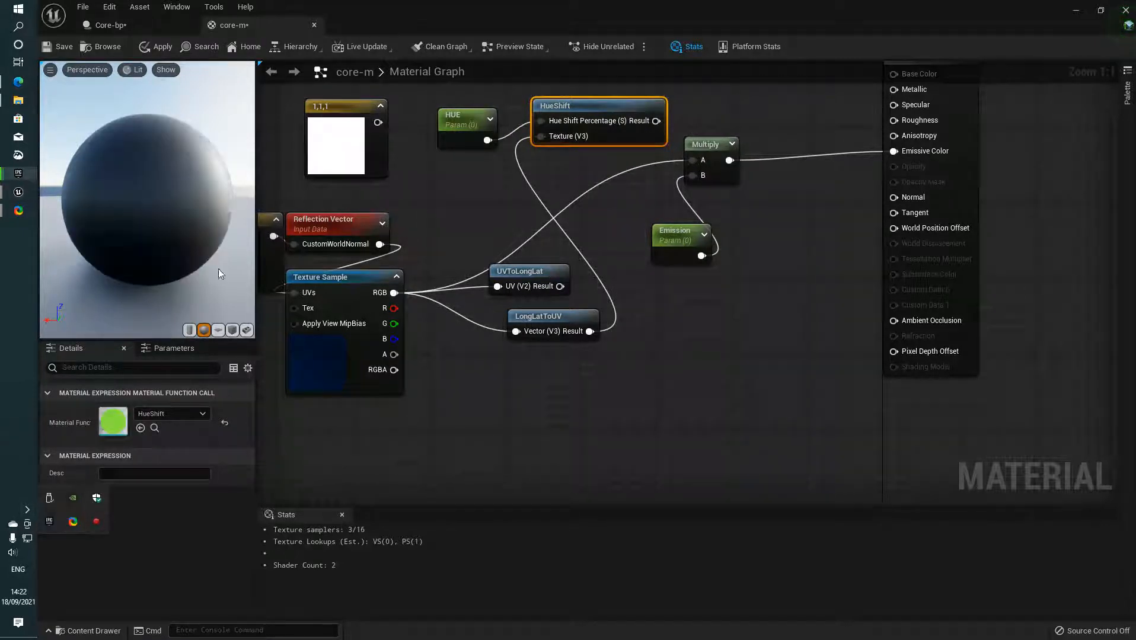
left_click_drag(218, 269, 42, 218)
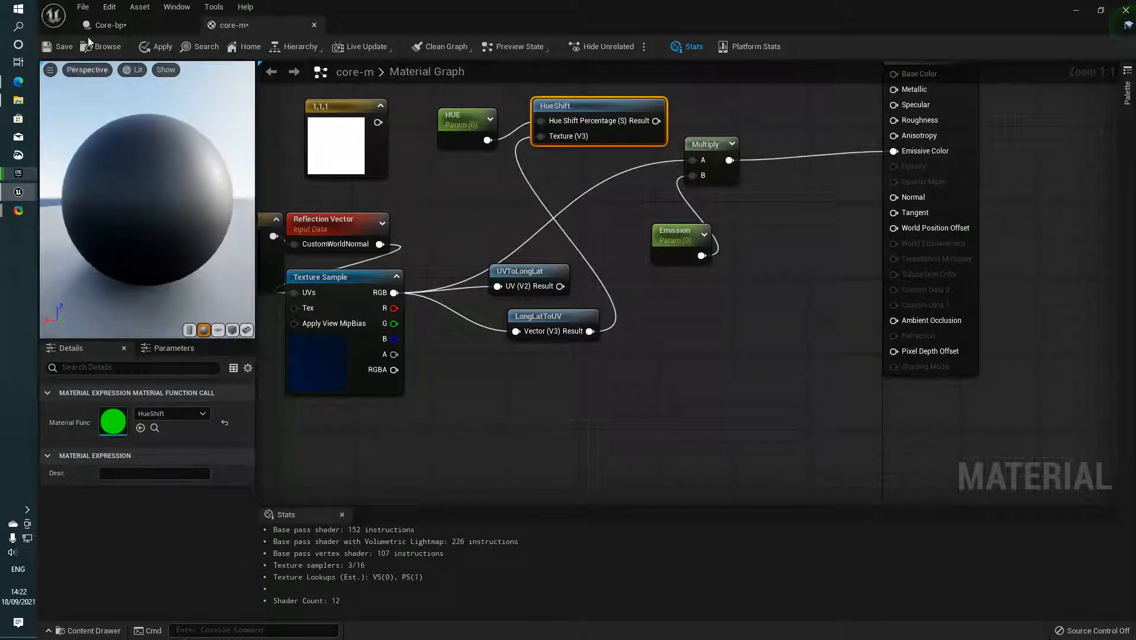
Step: Open the preview scene settings and hide both the environment and the floor in the material preview
left_click(50, 72)
left_click(131, 69)
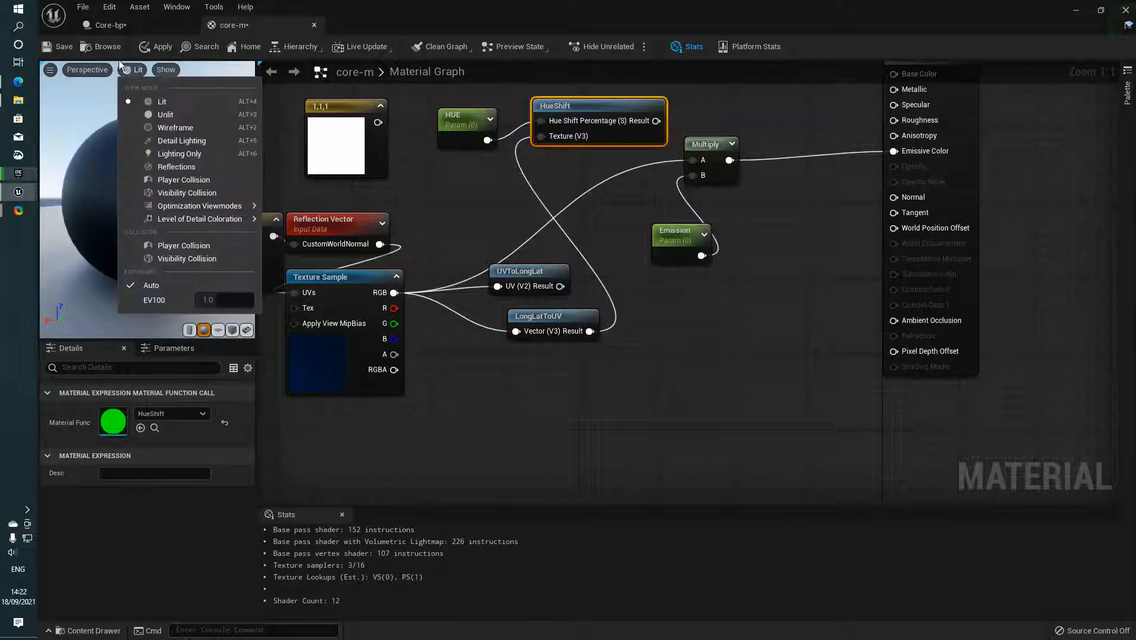
left_click(177, 6)
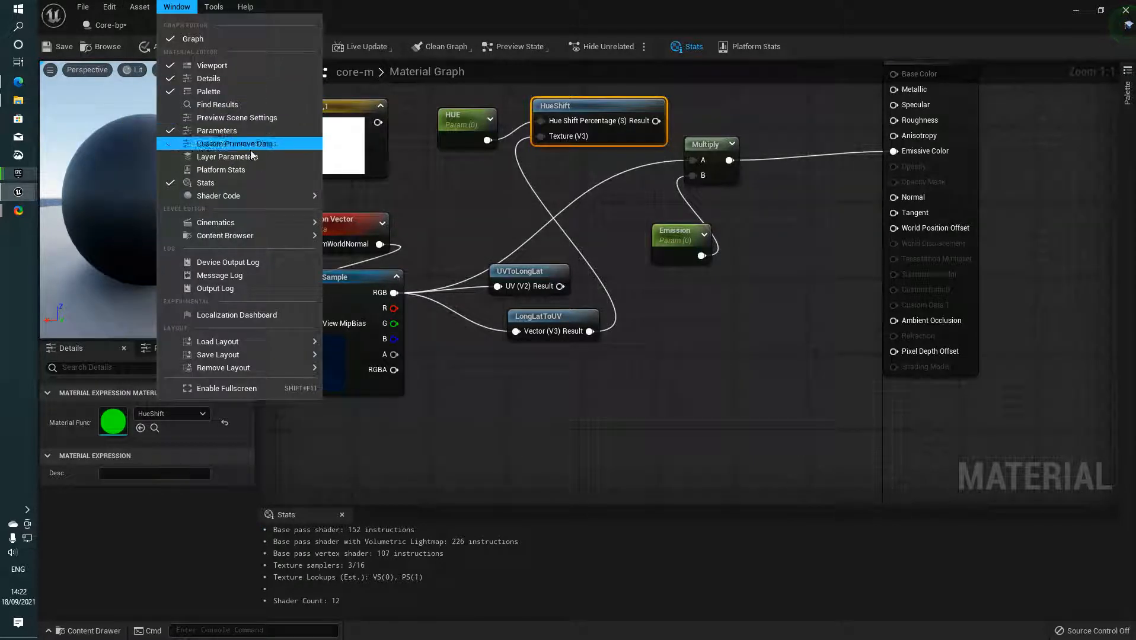
left_click(255, 119)
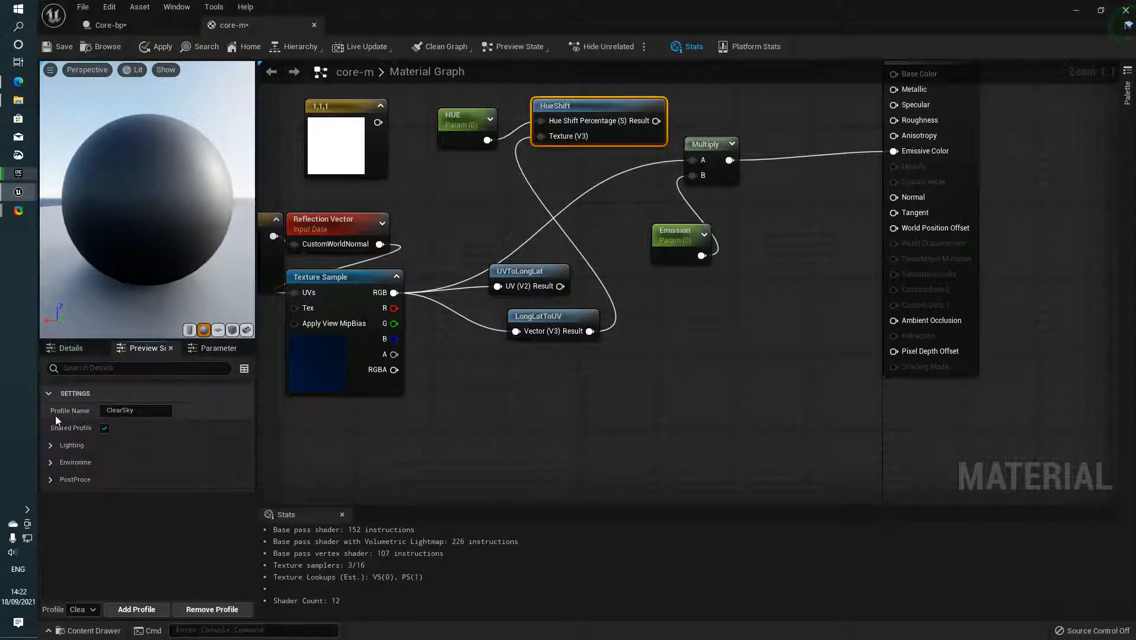
left_click(52, 462)
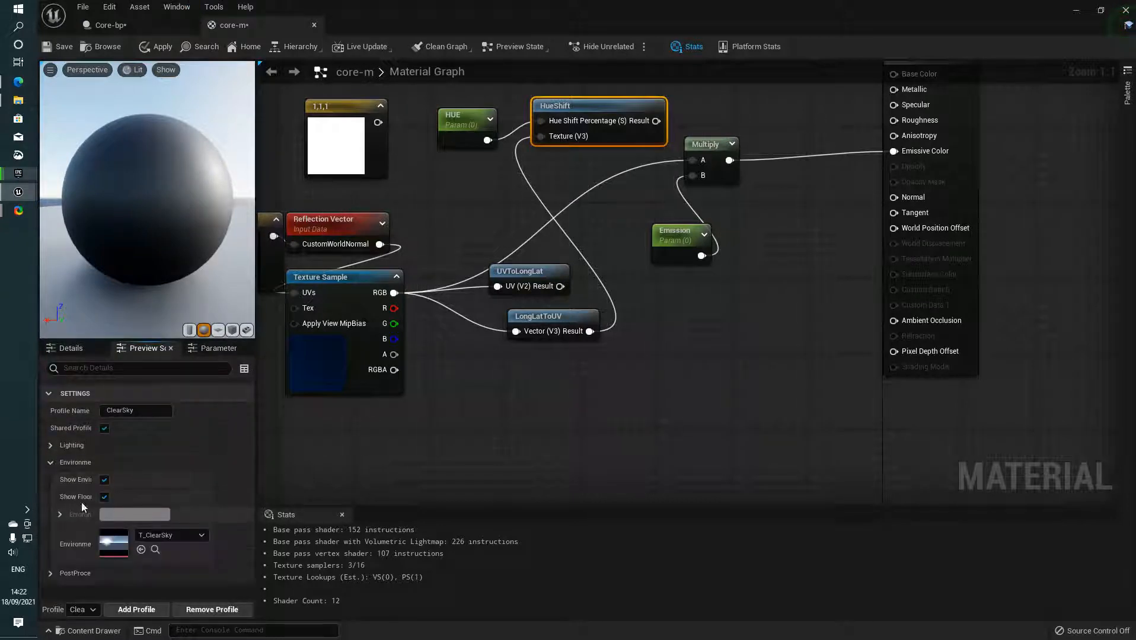
left_click(105, 481)
left_click(105, 497)
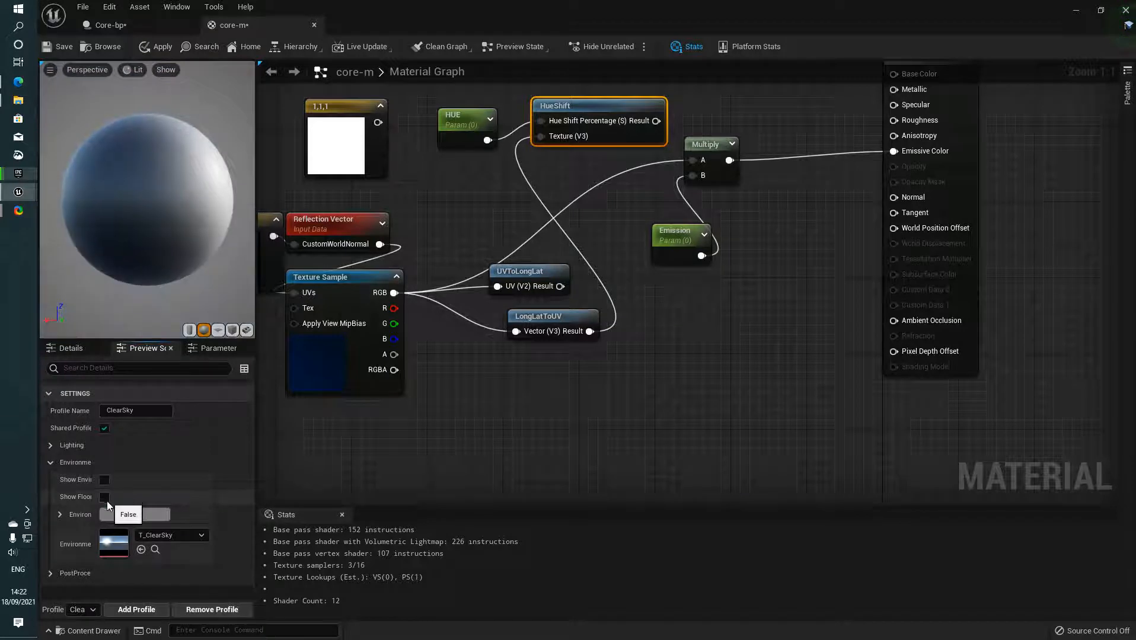
Step: Set the R, G and B values of the preview scene's environment color to 0
left_click(61, 514)
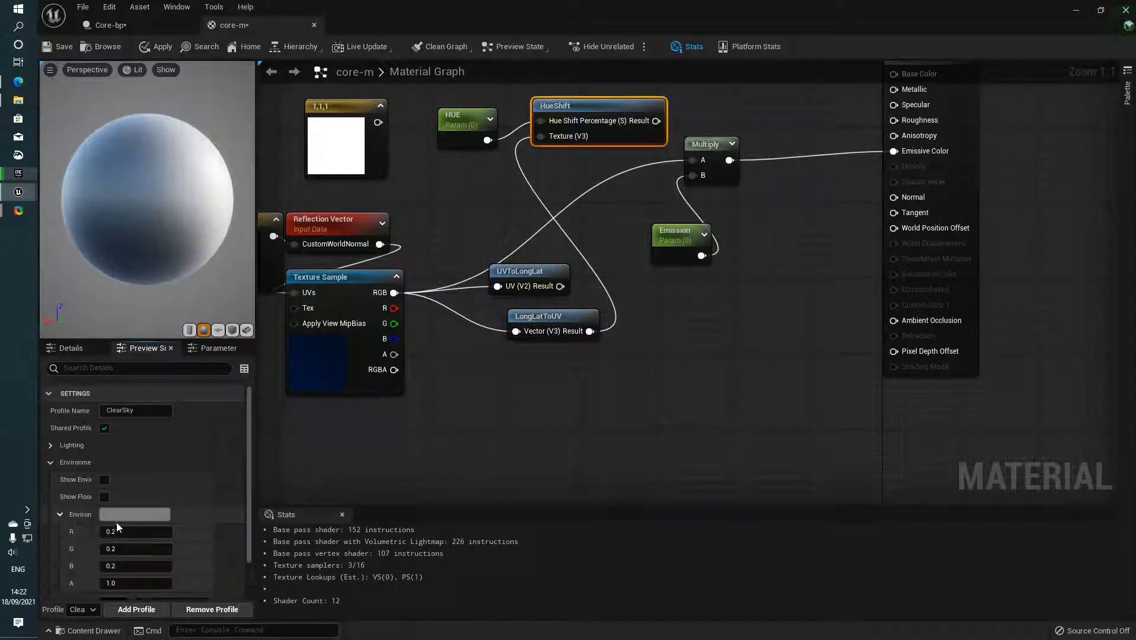
type("0")
key("Tab")
type("0")
key("Tab")
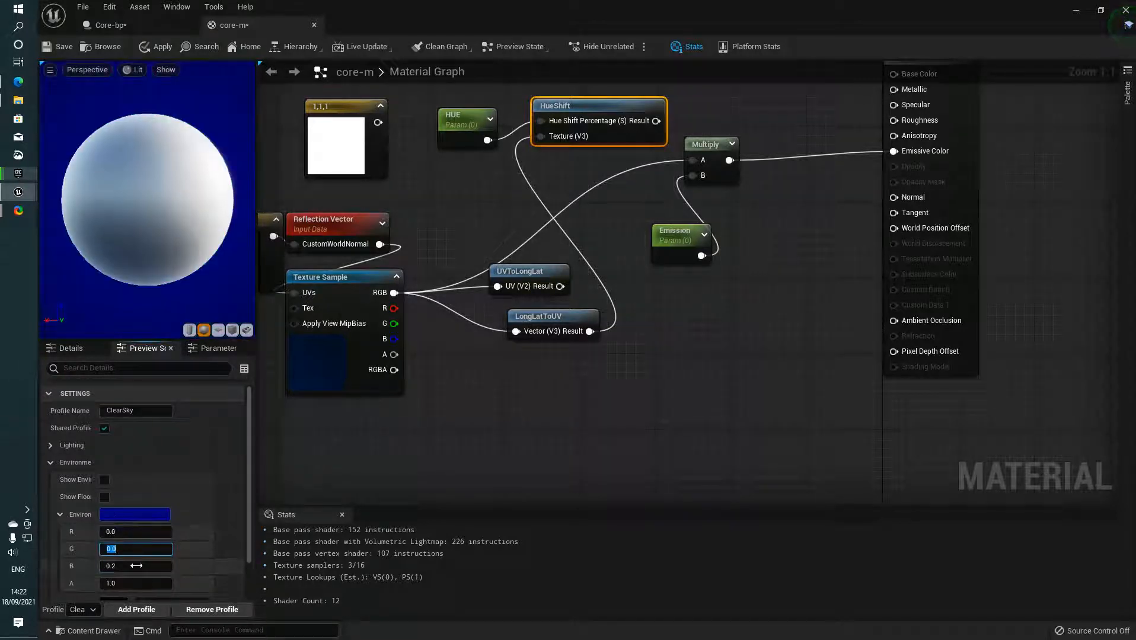
type("0")
key("Return")
Step: Set the preview scene's environment cube map to TC_SkyBox_1
scroll(185, 555, "down", 2)
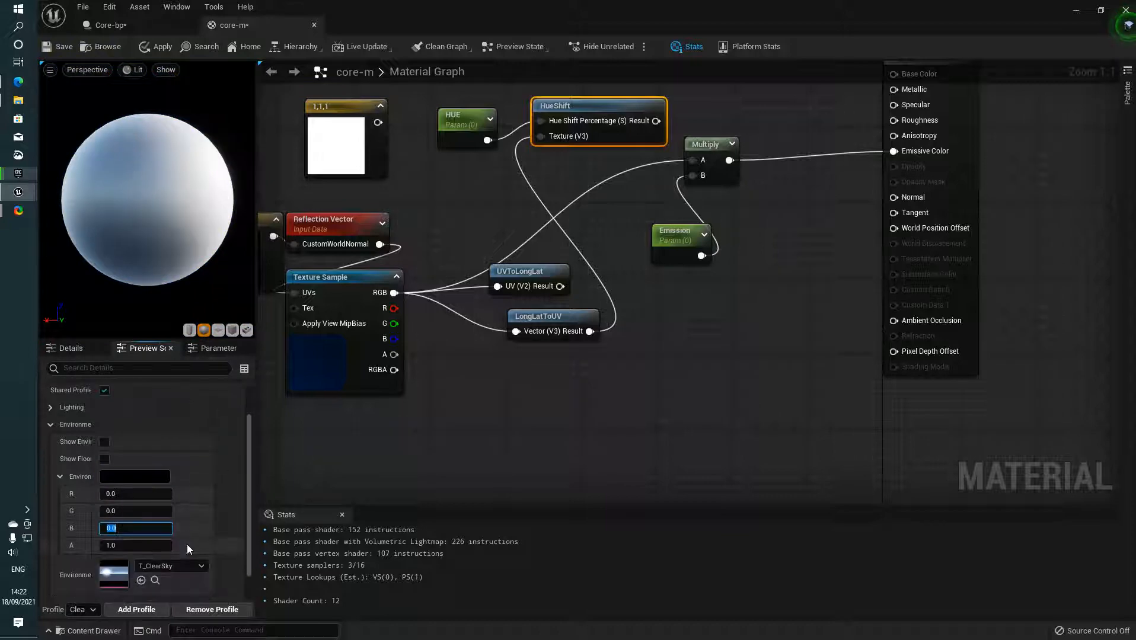
left_click(153, 571)
left_click(195, 425)
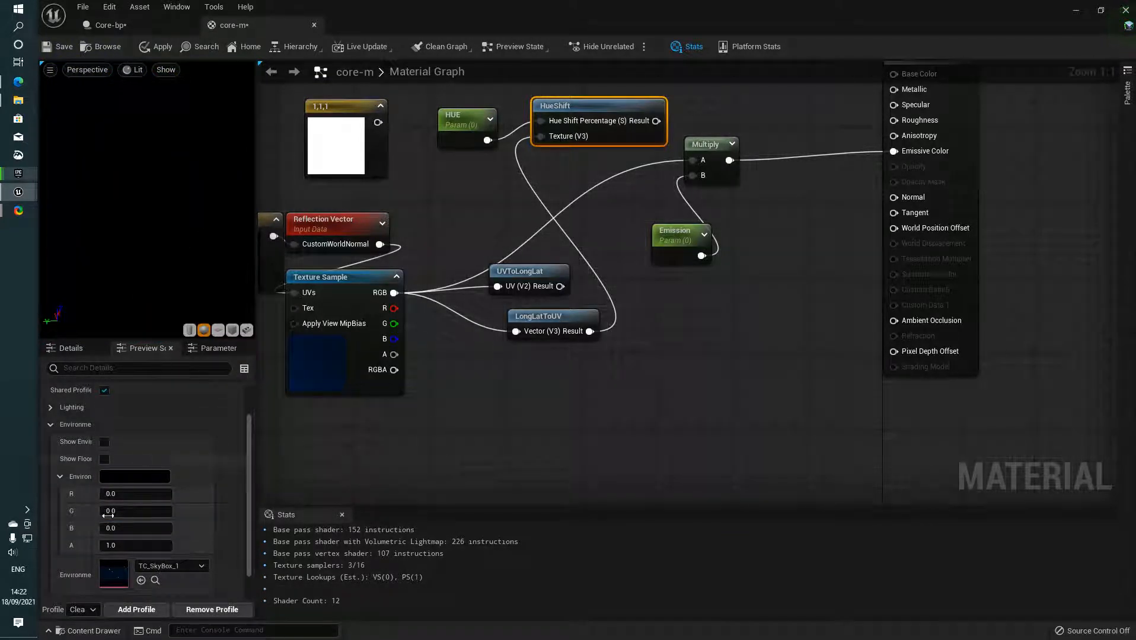
Step: Set the environment color's R value to 1 and show the environment in the material preview again
left_click(119, 493)
type("1")
key("Return")
scroll(142, 489, "down", 1)
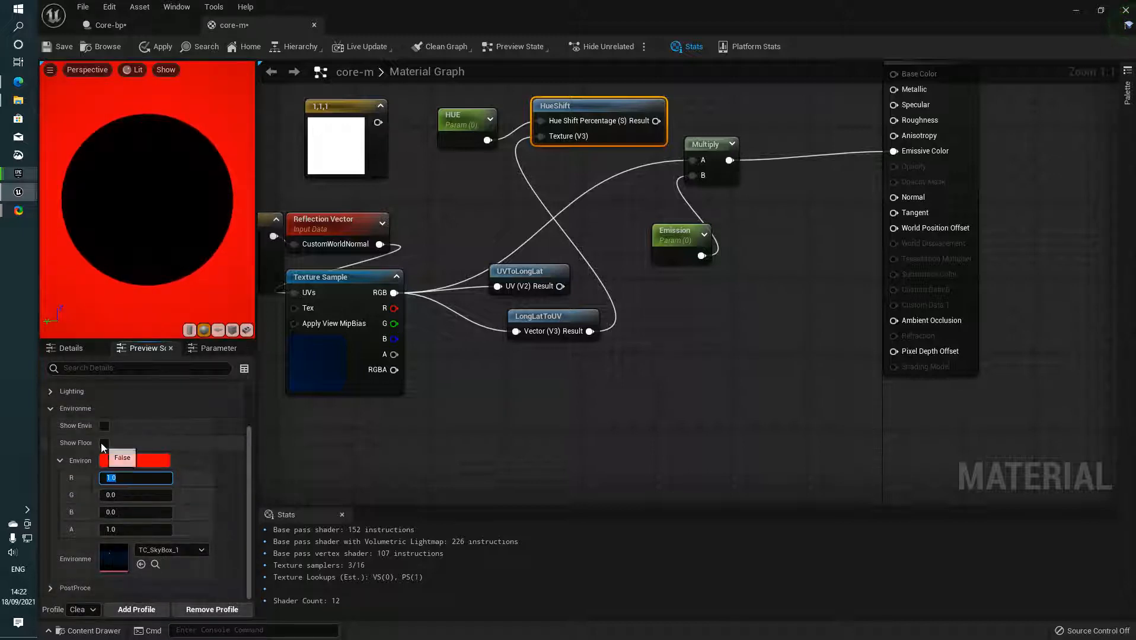
left_click(105, 426)
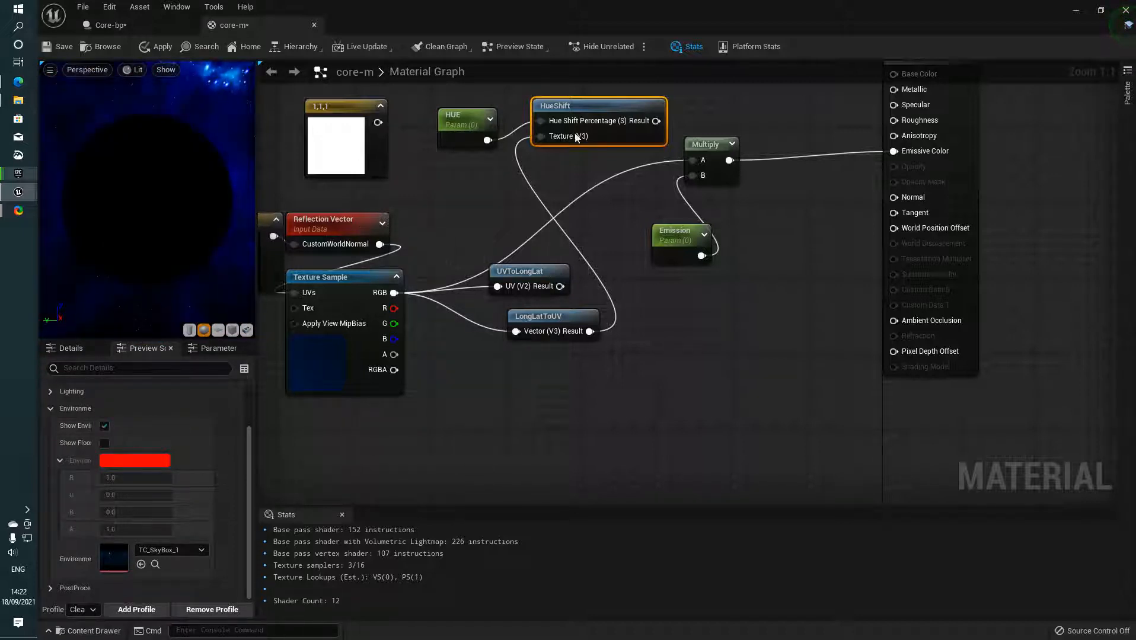
right_click_drag(361, 349, 408, 350)
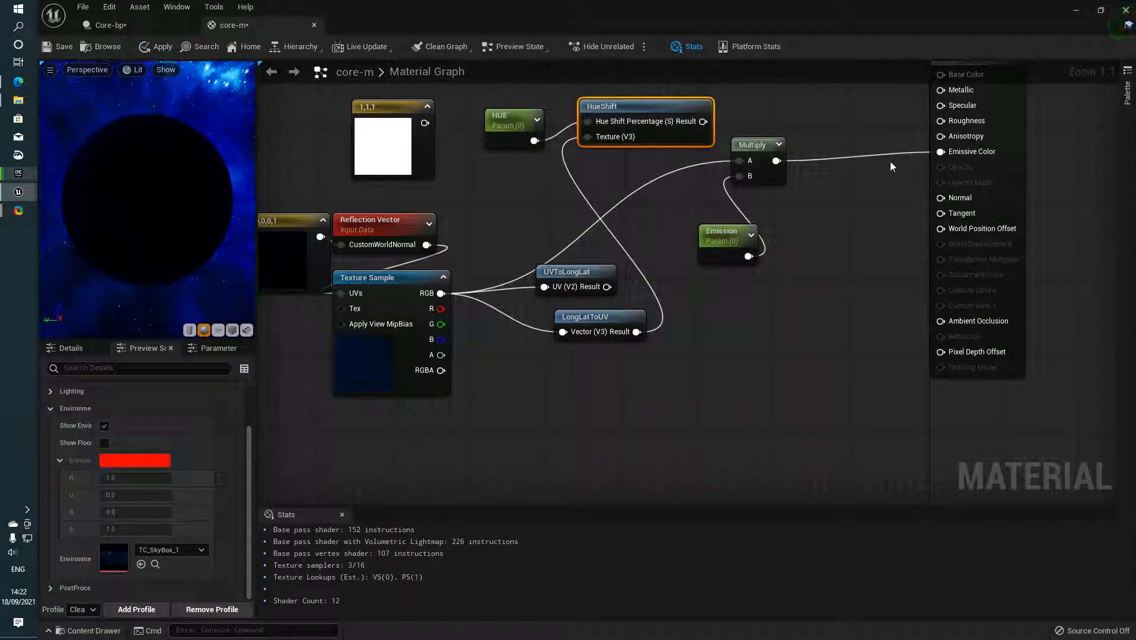
Step: Try the Volume and Light Function material domains for the core-m material
left_click(980, 131)
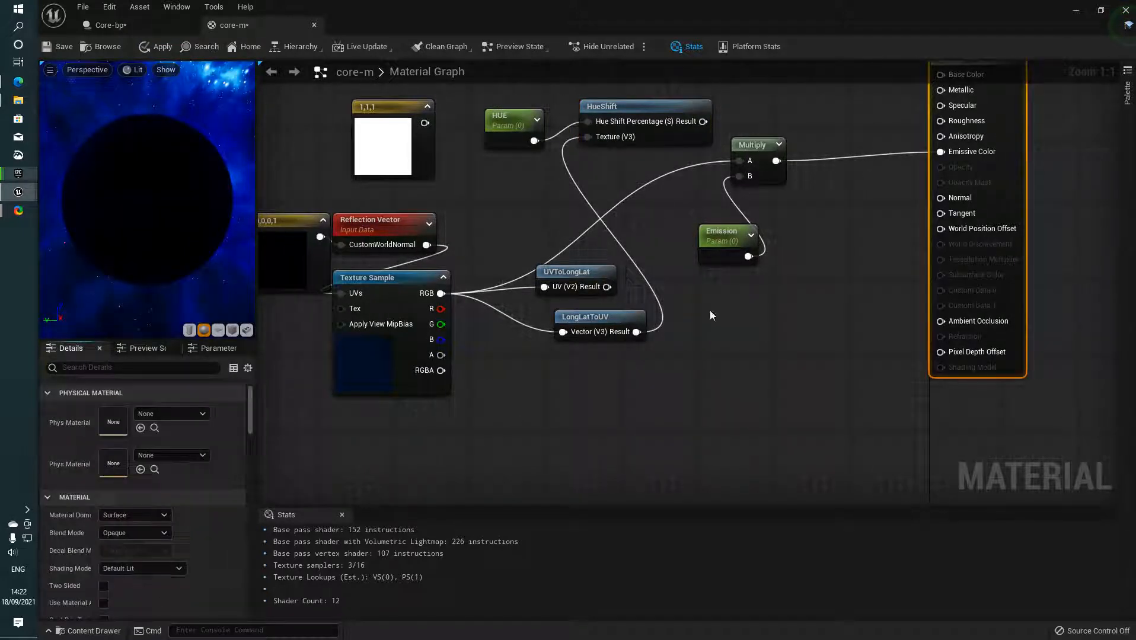
left_click(112, 515)
left_click(127, 548)
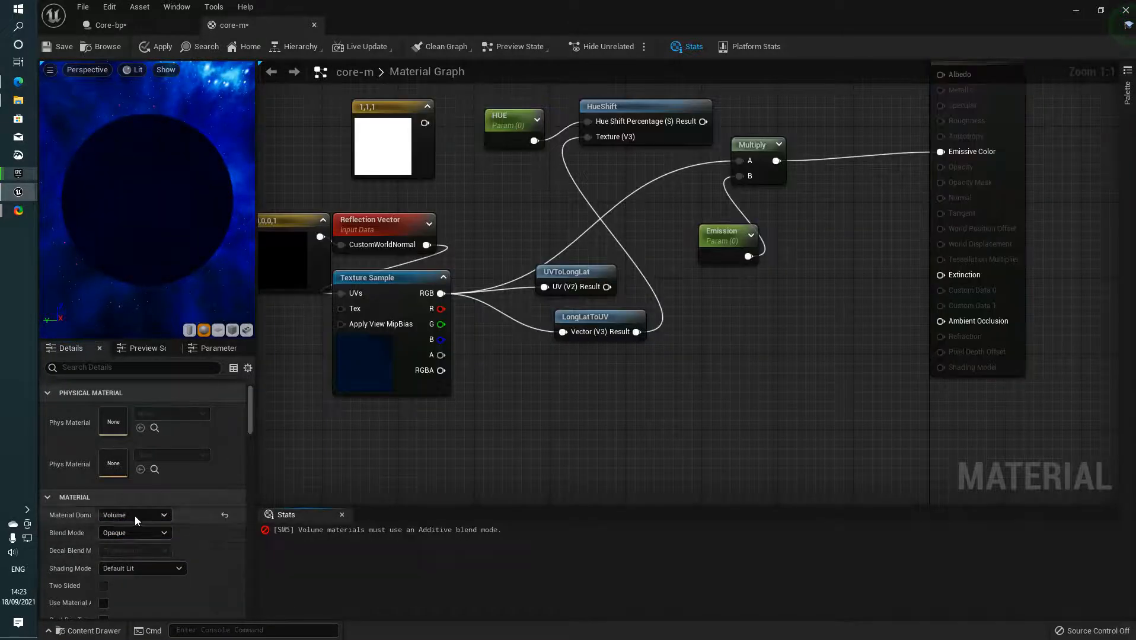
left_click(135, 516)
left_click(131, 545)
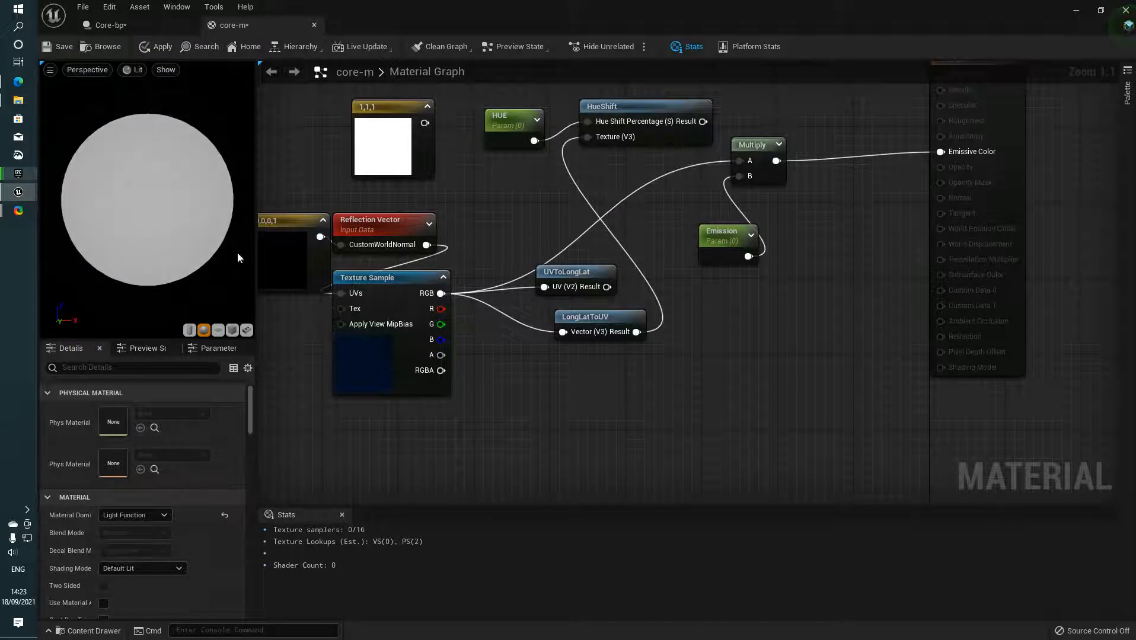
Step: Set core-m's shading model to Unlit and its material domain to Surface
left_click(147, 569)
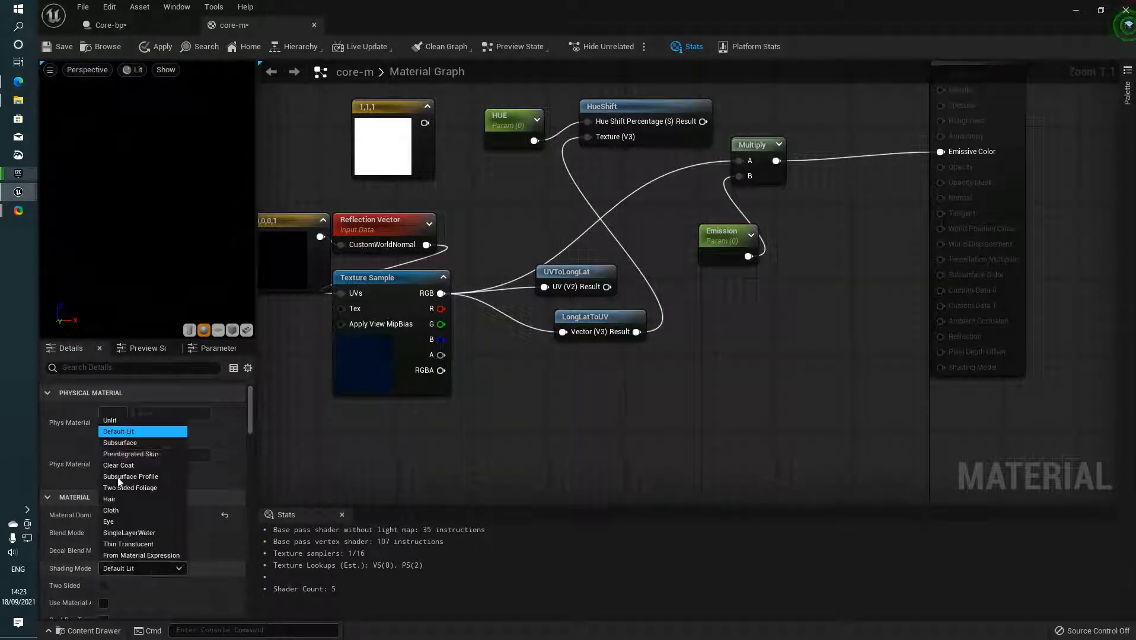
left_click(118, 422)
left_click(136, 517)
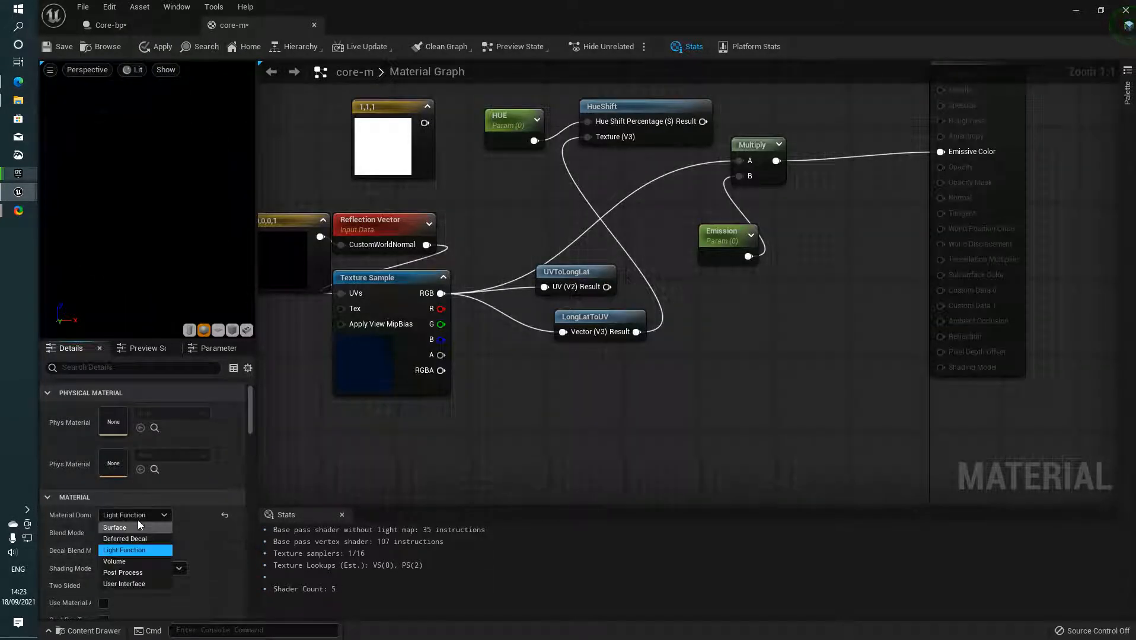
left_click(134, 528)
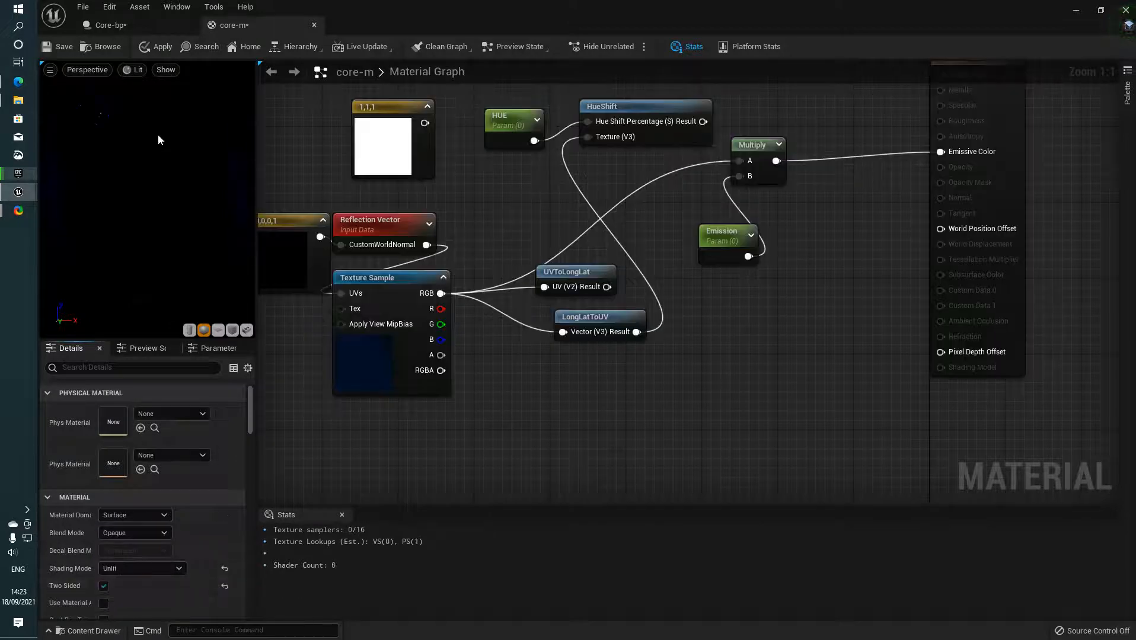
Step: Connect the UVToLongLat result to the Texture input of the HueShift node
left_click_drag(158, 140, 235, 193)
right_click_drag(518, 317, 526, 318)
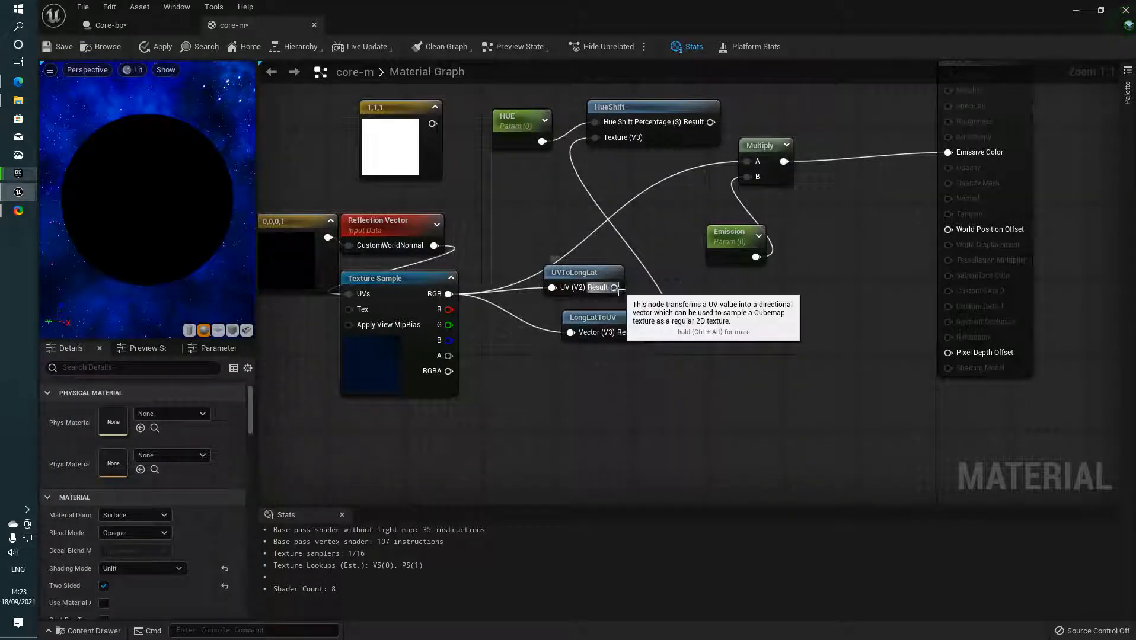
left_click_drag(615, 287, 595, 137)
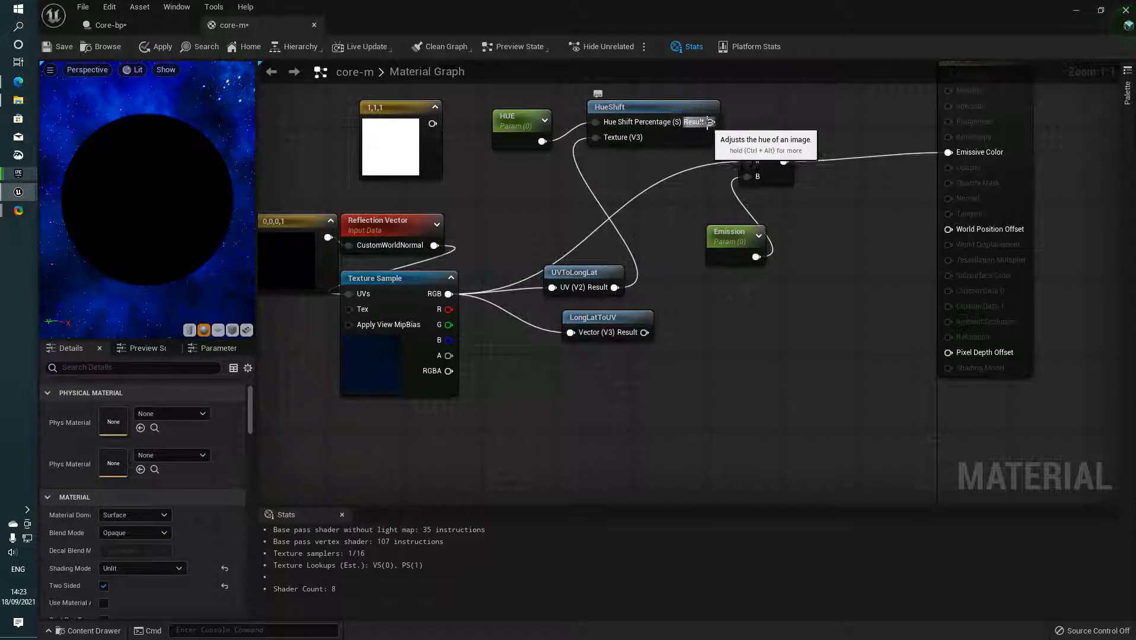
Step: Set the Emission parameter's default value to 1 and orbit the material preview
left_click_drag(713, 261, 718, 260)
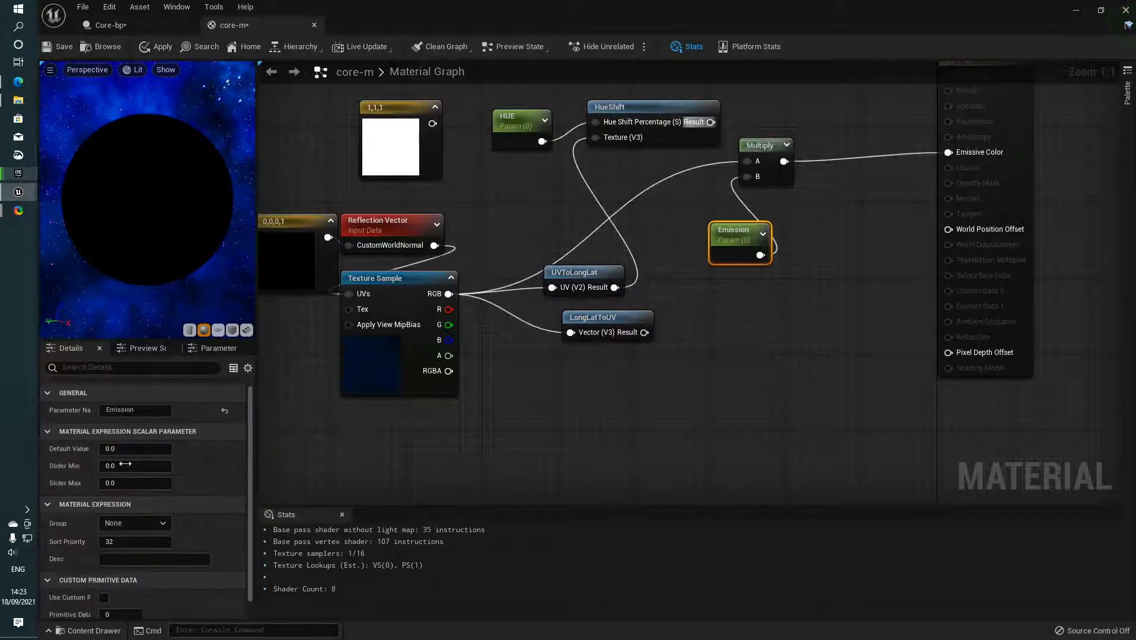
left_click(135, 449)
type("1")
key("Return")
left_click_drag(250, 166, 332, 184)
left_click_drag(248, 219, 321, 223)
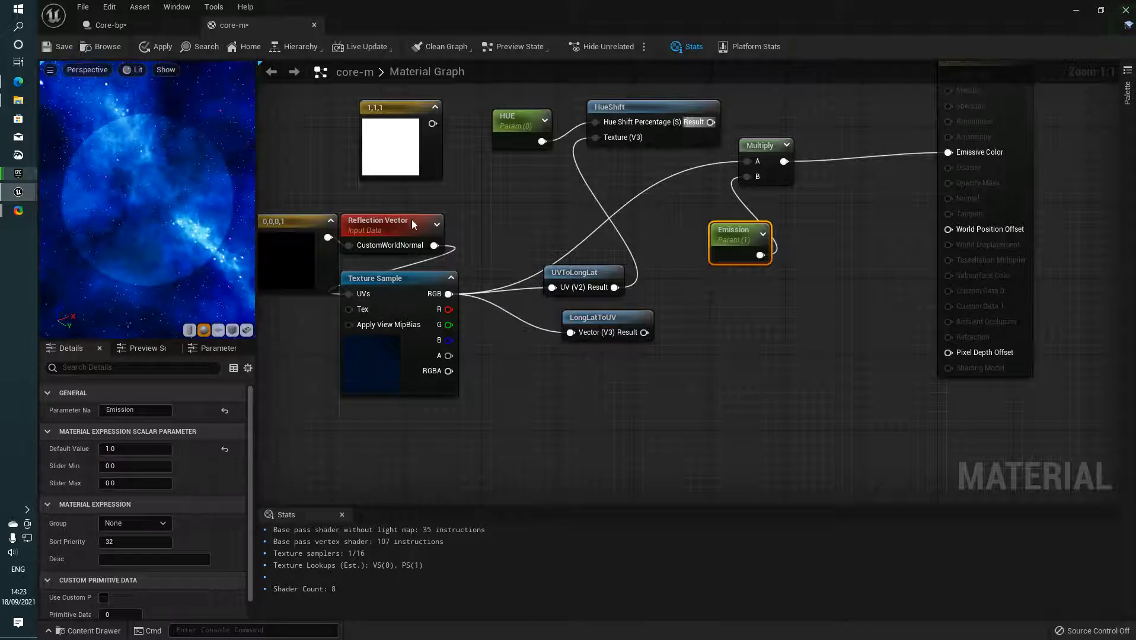
Step: Hide the environment in the preview scene and set the environment color's R value to 0
left_click(50, 70)
mouse_move(199, 191)
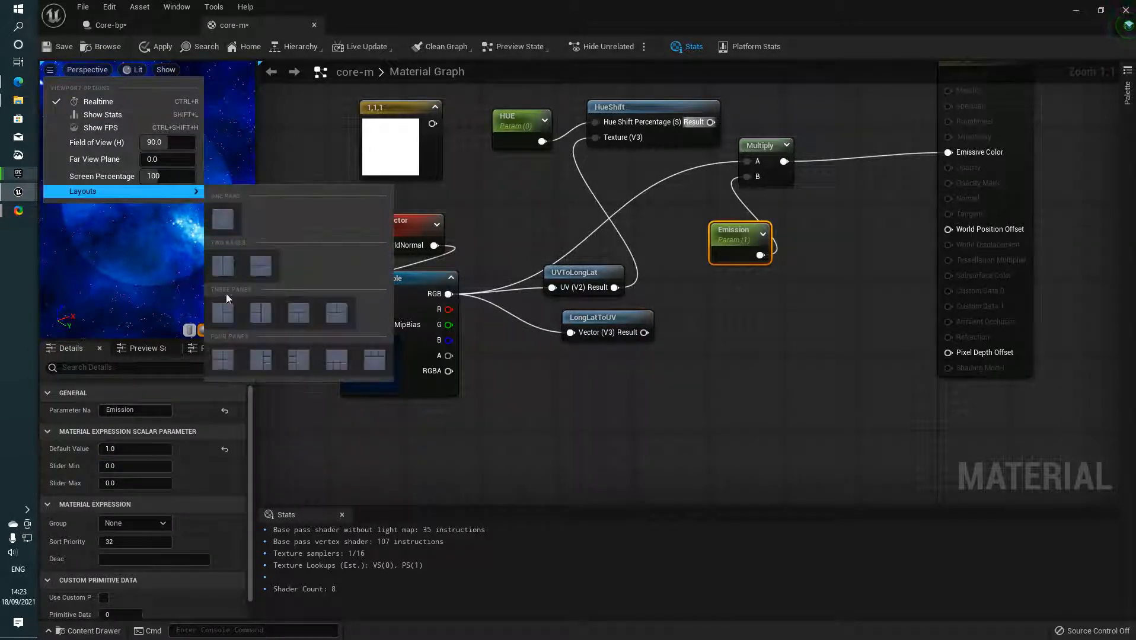
left_click(137, 361)
left_click(145, 349)
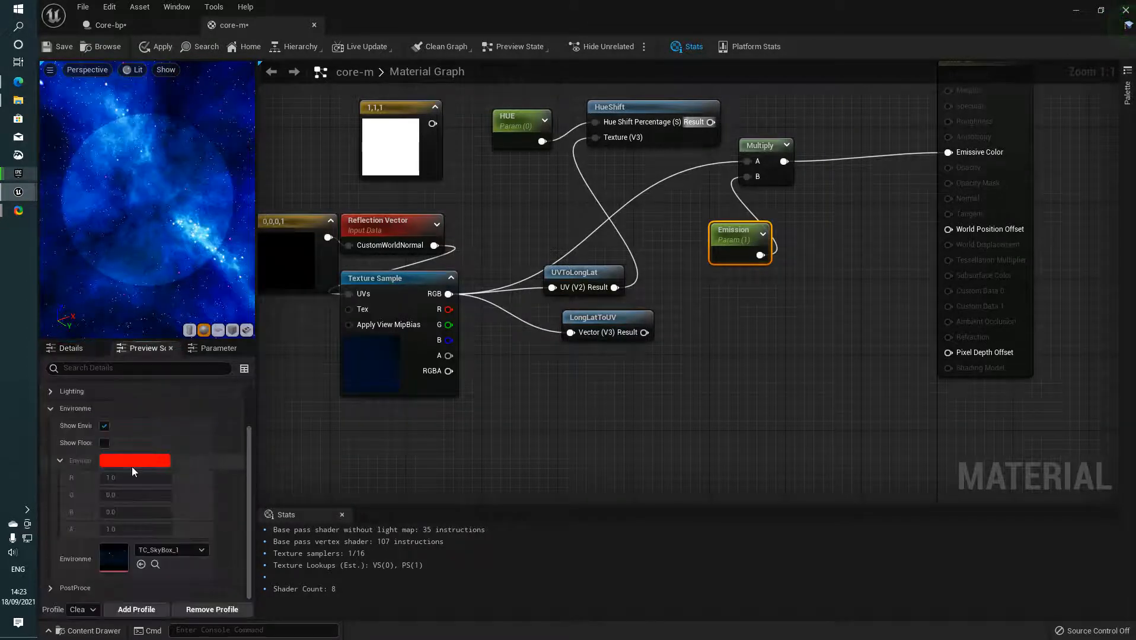
left_click(105, 427)
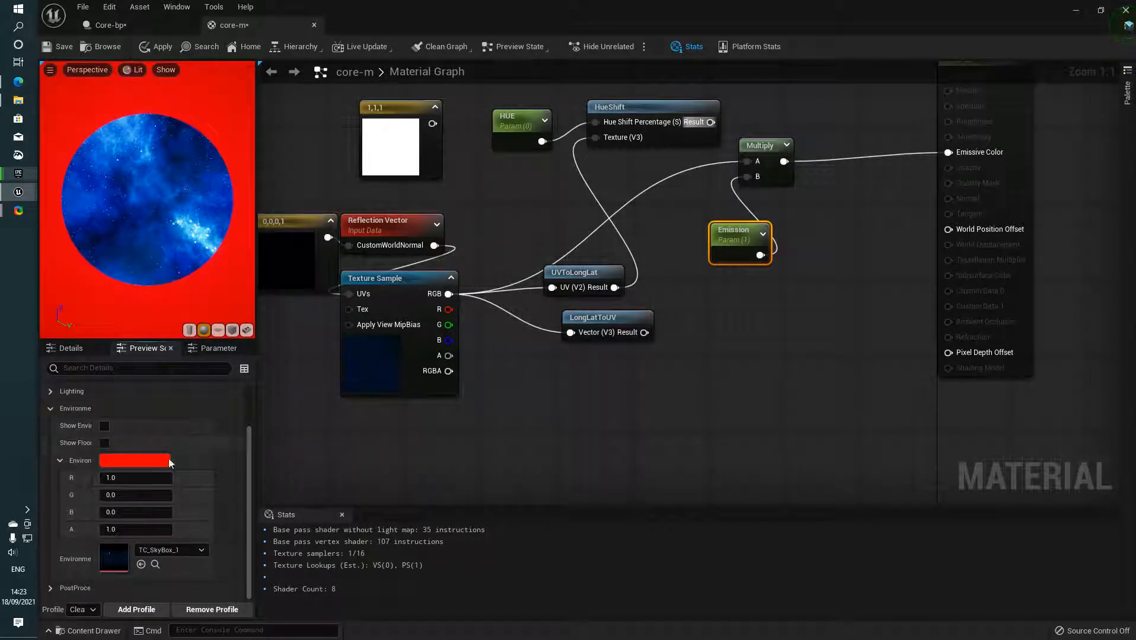
left_click(124, 478)
type("0")
key("Return")
left_click_drag(213, 251, 249, 232)
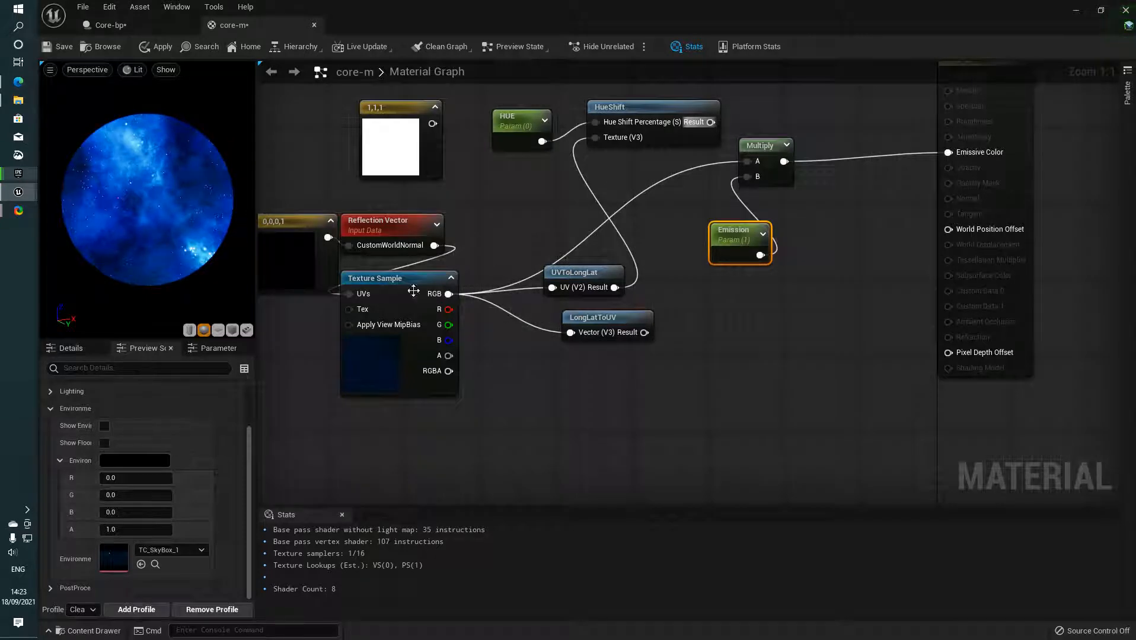
Step: Move LongLatToUV away and wrap the reflection vector, texture sample and UVToLongLat nodes in a comment titled "Cubemap"
left_click(415, 325)
right_click_drag(637, 390, 663, 397)
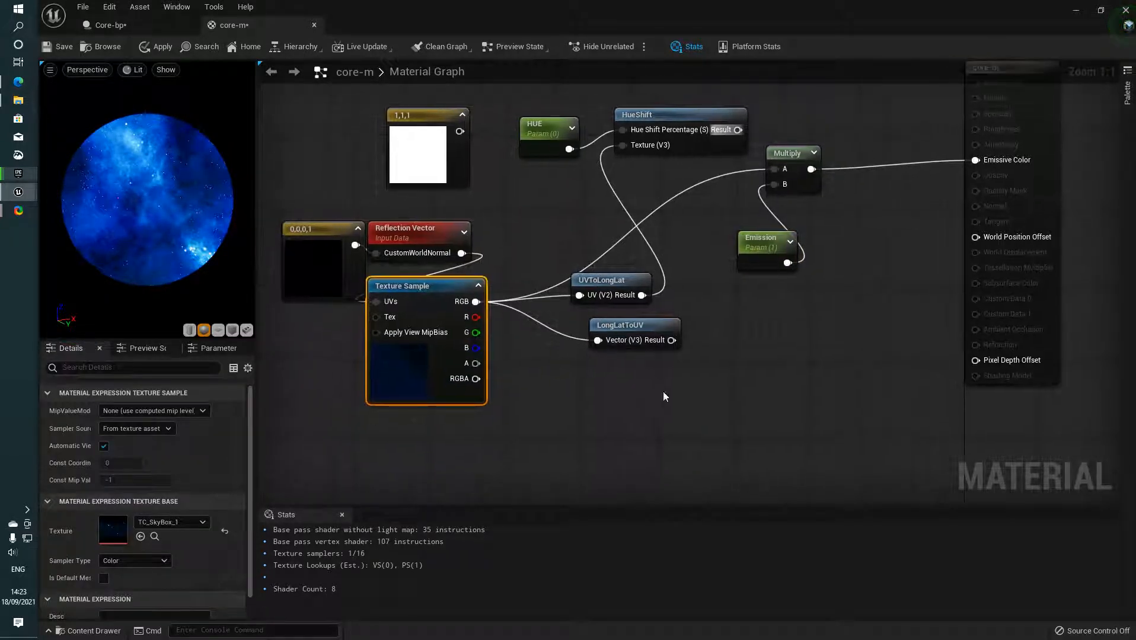
left_click_drag(656, 328, 813, 445)
left_click_drag(628, 429, 445, 205)
type("c")
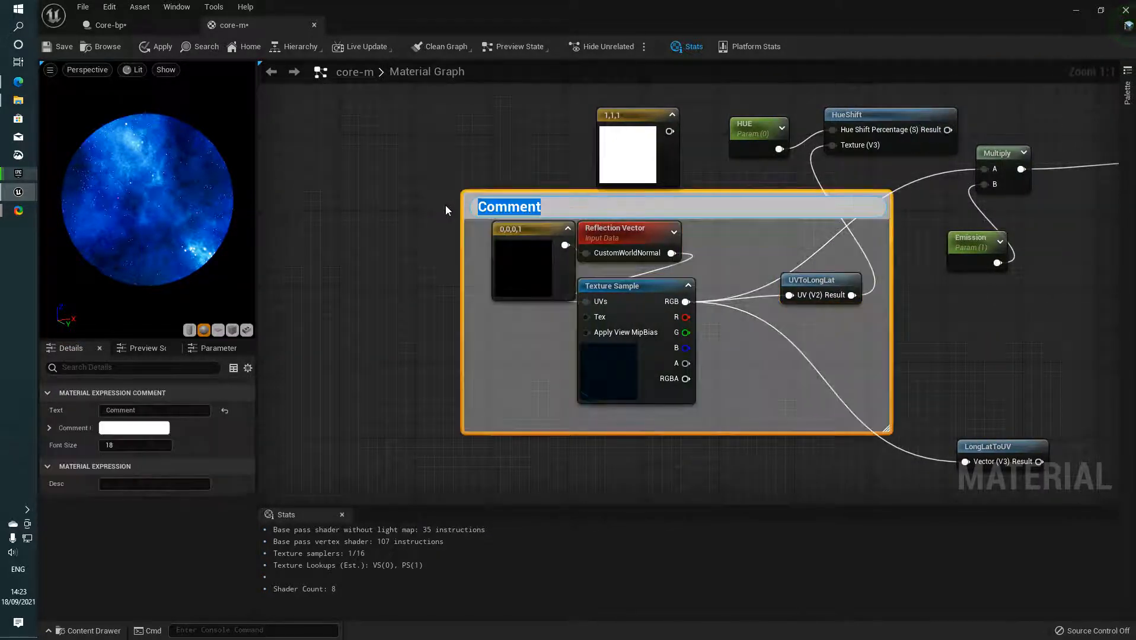
type("Cubemap")
key("Return")
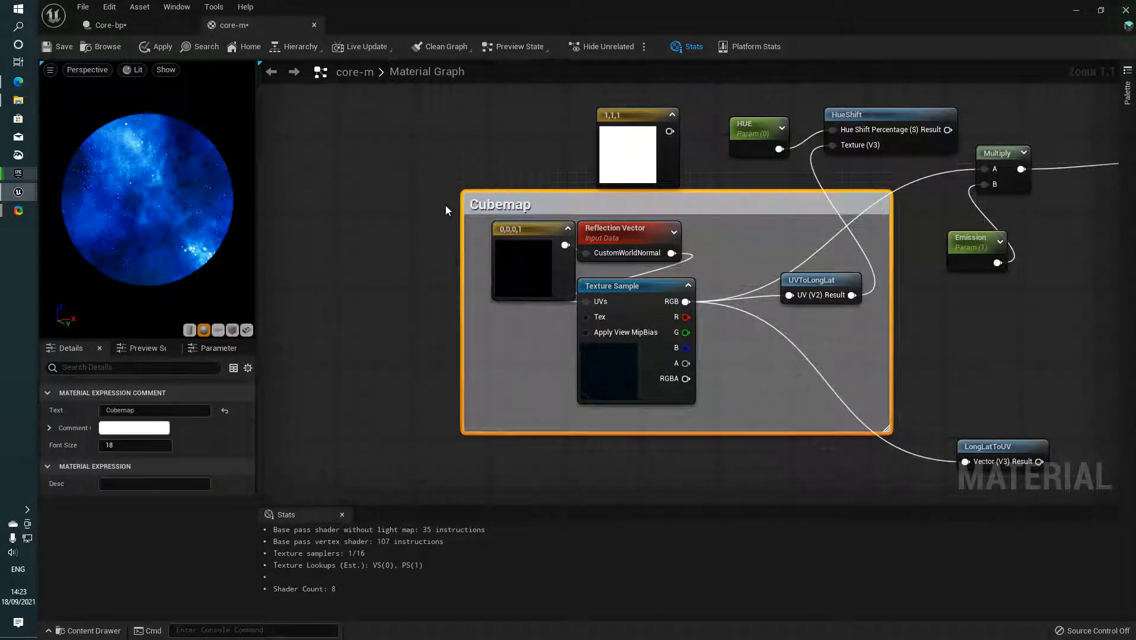
Step: Shift the Cubemap comment away from the other nodes and gather UVToLongLat, HueShift and HUE beside the Texture Sample inside it
left_click_drag(789, 206, 630, 255)
right_click_drag(795, 263, 734, 247)
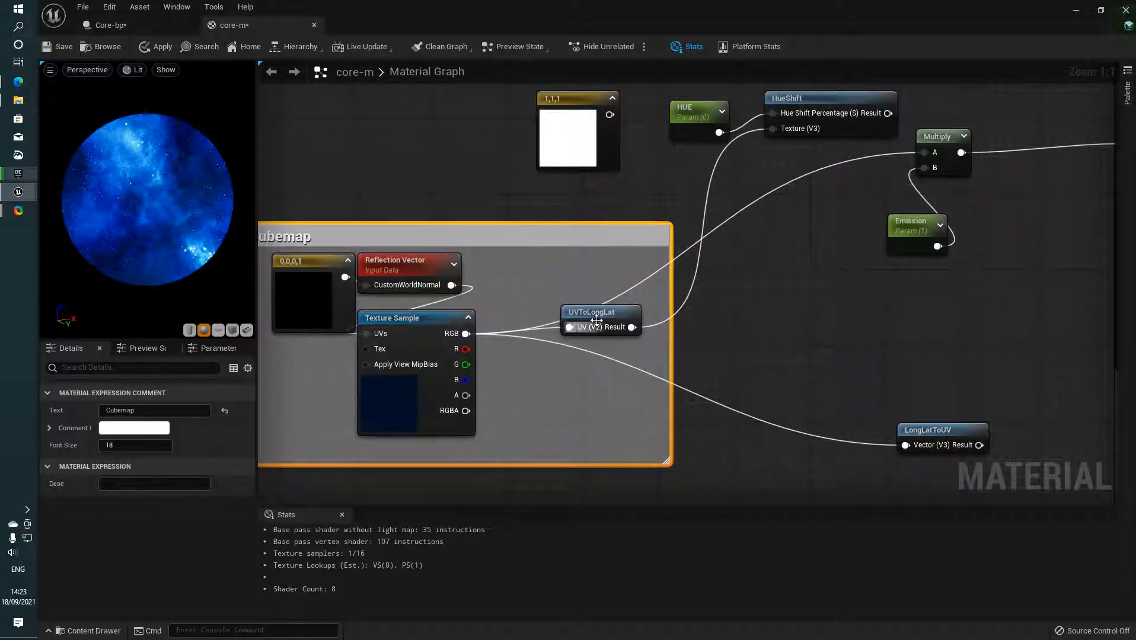
left_click_drag(596, 321, 524, 285)
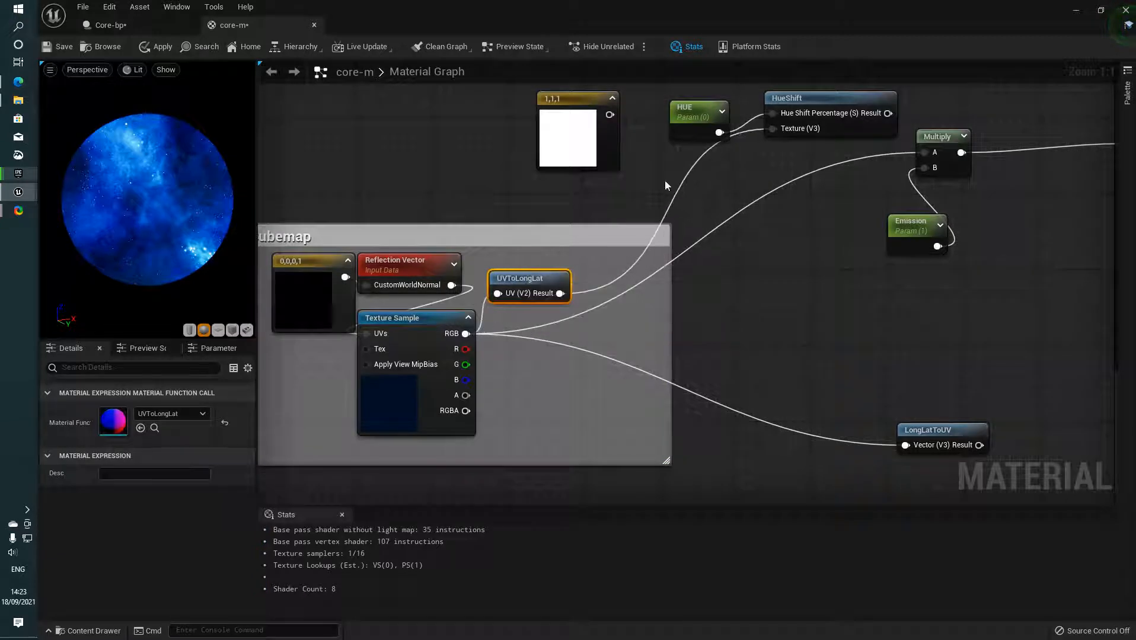
left_click_drag(817, 96, 560, 303)
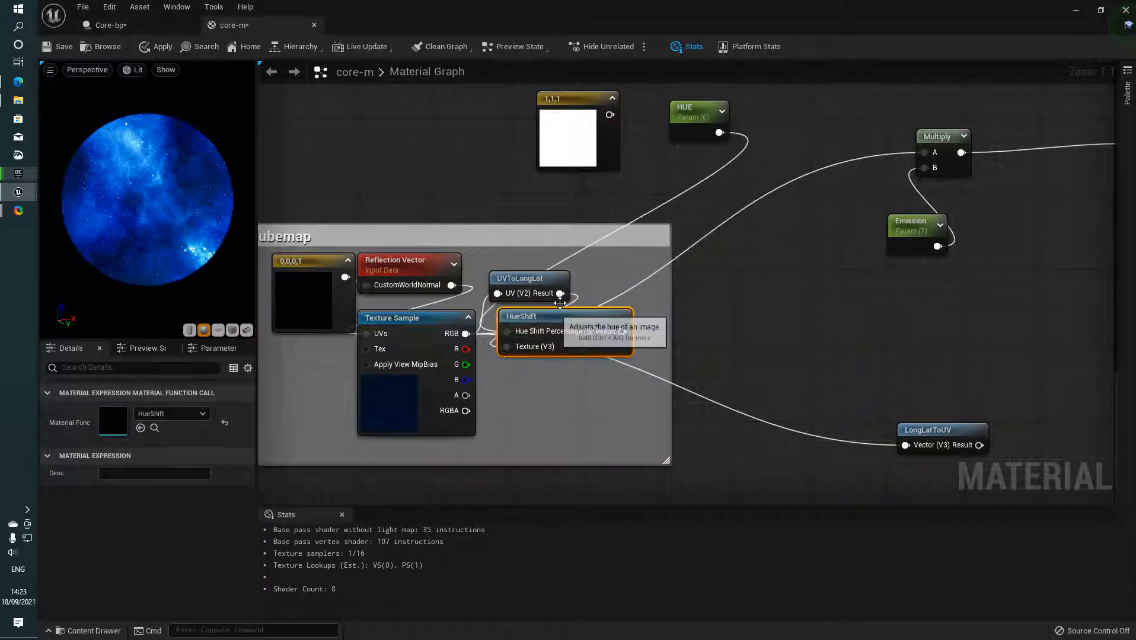
left_click_drag(688, 109, 545, 364)
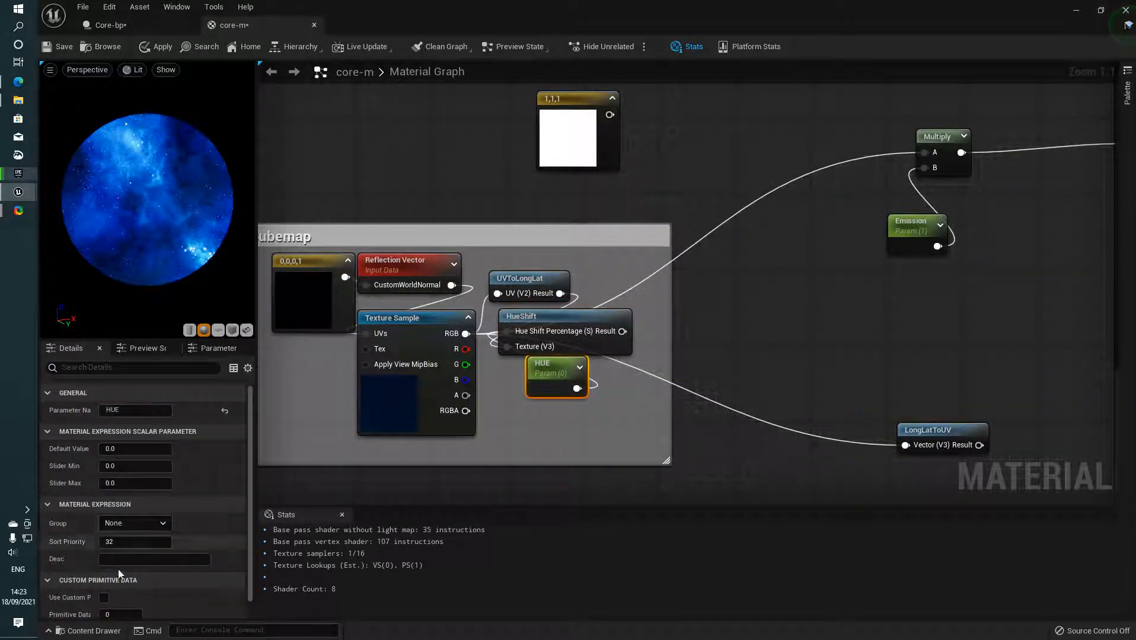
Step: Move the Multiply and Emission nodes together to just outside the Cubemap comment, level with HueShift
right_click_drag(1008, 221, 880, 235)
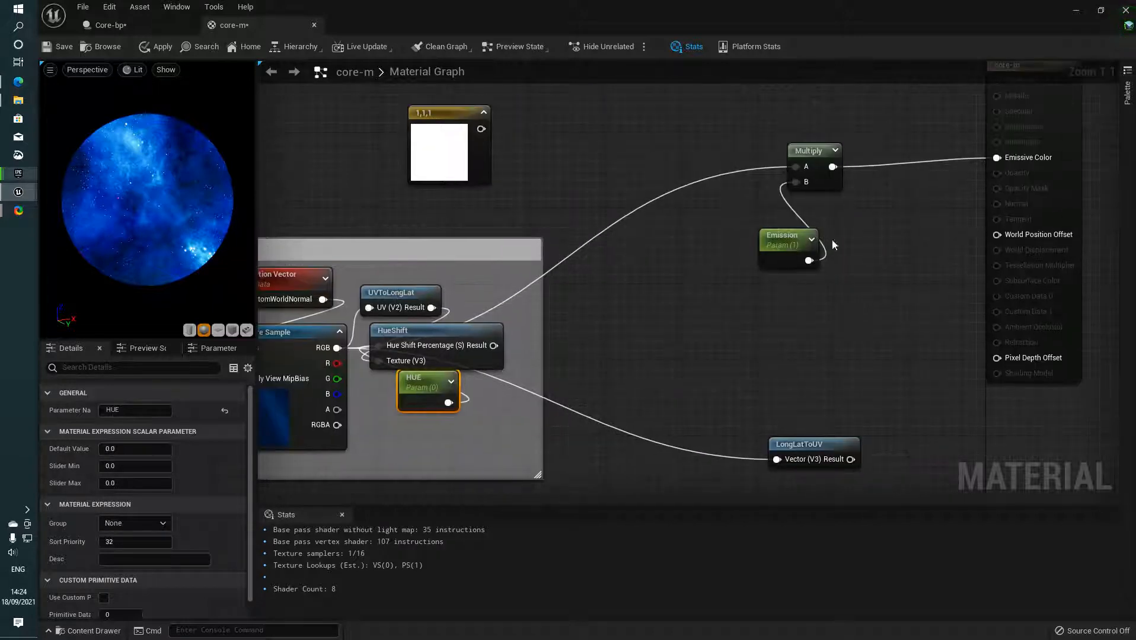
left_click_drag(833, 240, 757, 210)
left_click_drag(808, 175, 647, 356)
Step: Examine the skybox-reflecting material on the preview sphere up close and from other angles
left_click(1052, 186)
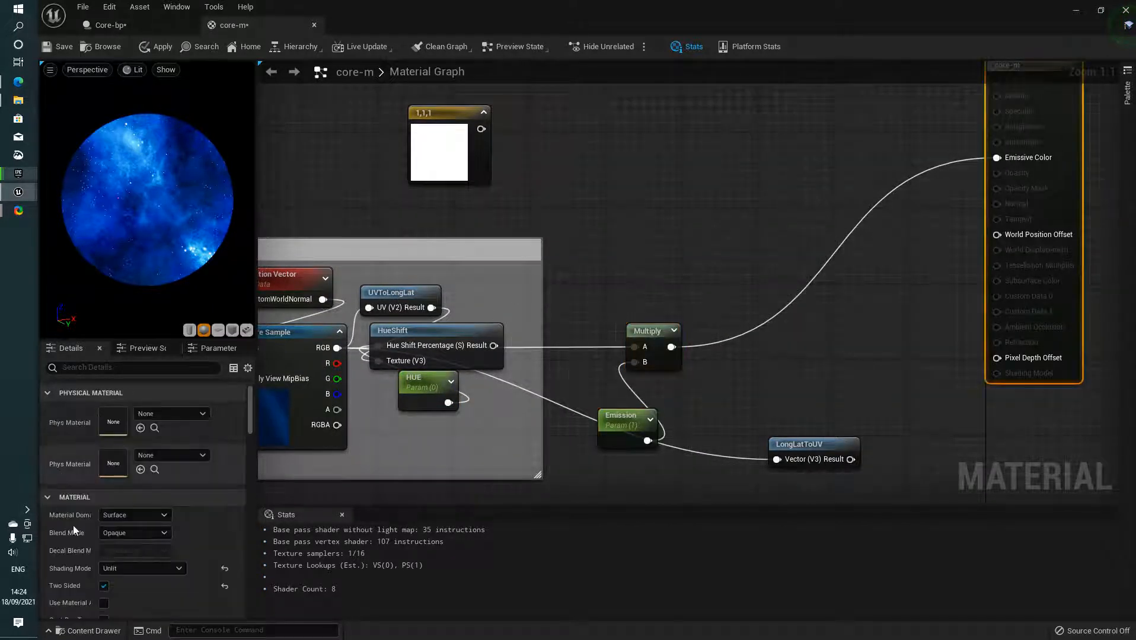
scroll(137, 319, "up", 5)
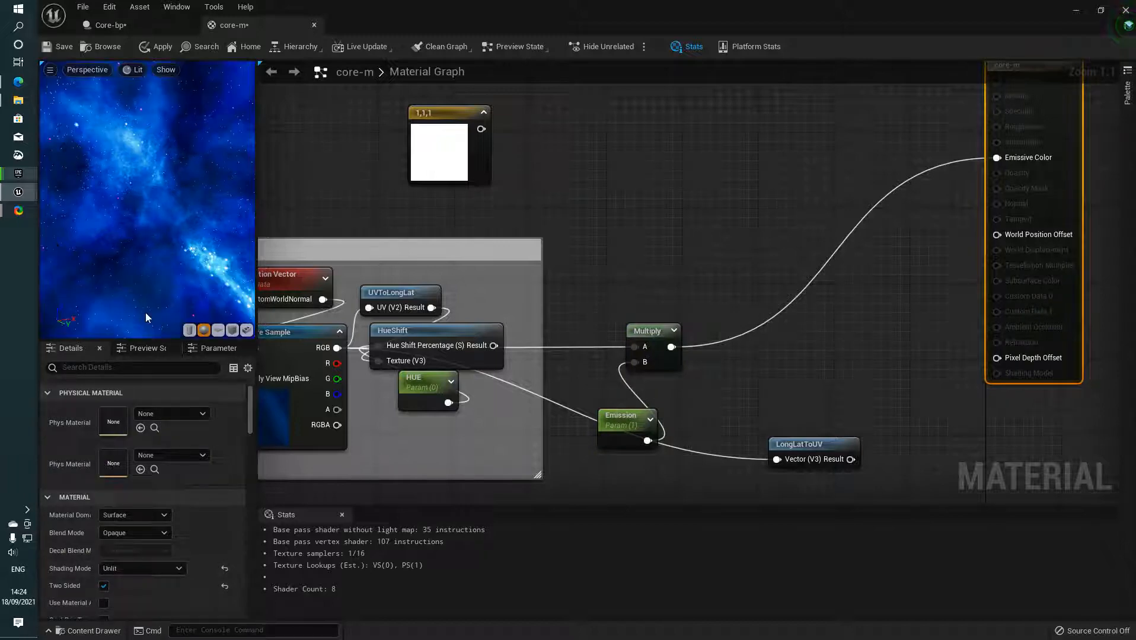
left_click_drag(145, 313, 119, 190)
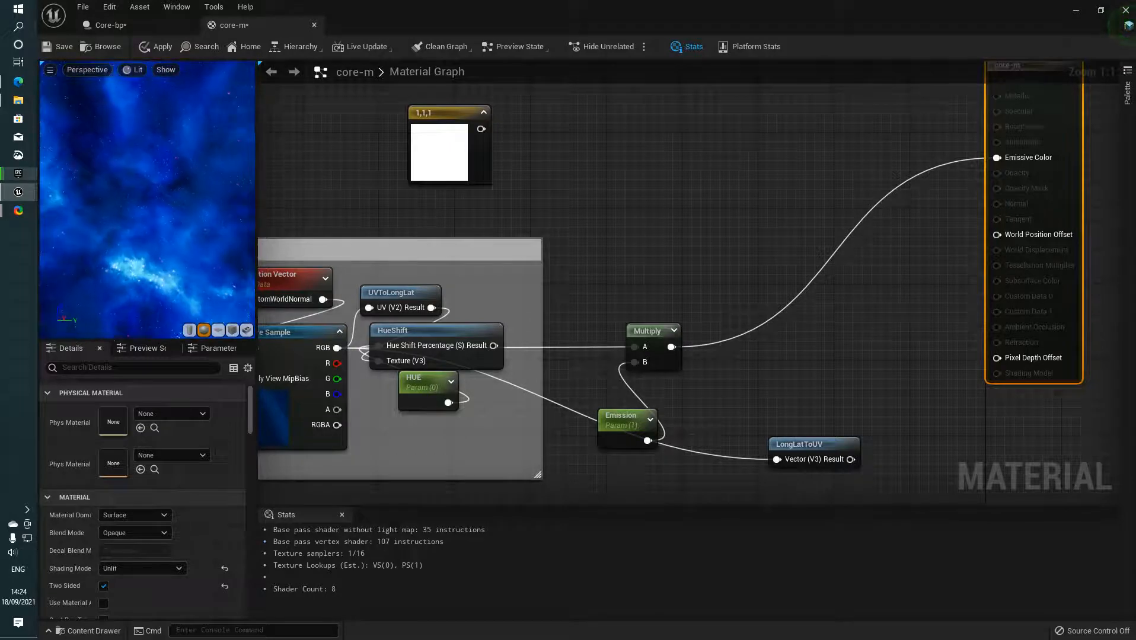
scroll(188, 293, "down", 5)
scroll(186, 251, "up", 5)
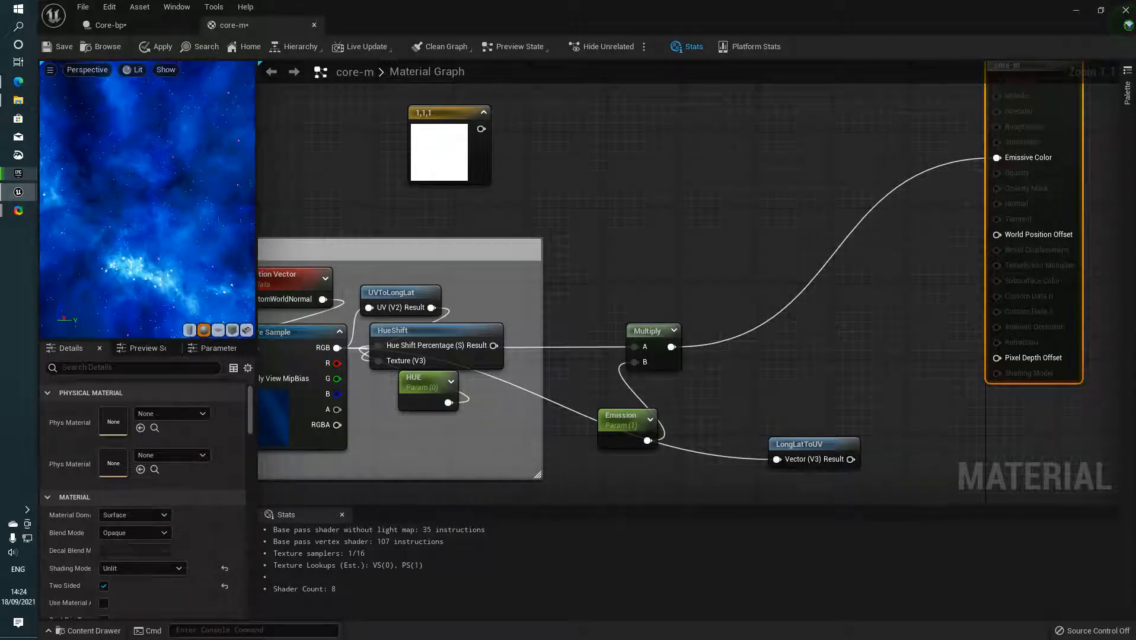
scroll(186, 251, "down", 3)
right_click_drag(730, 298, 717, 252)
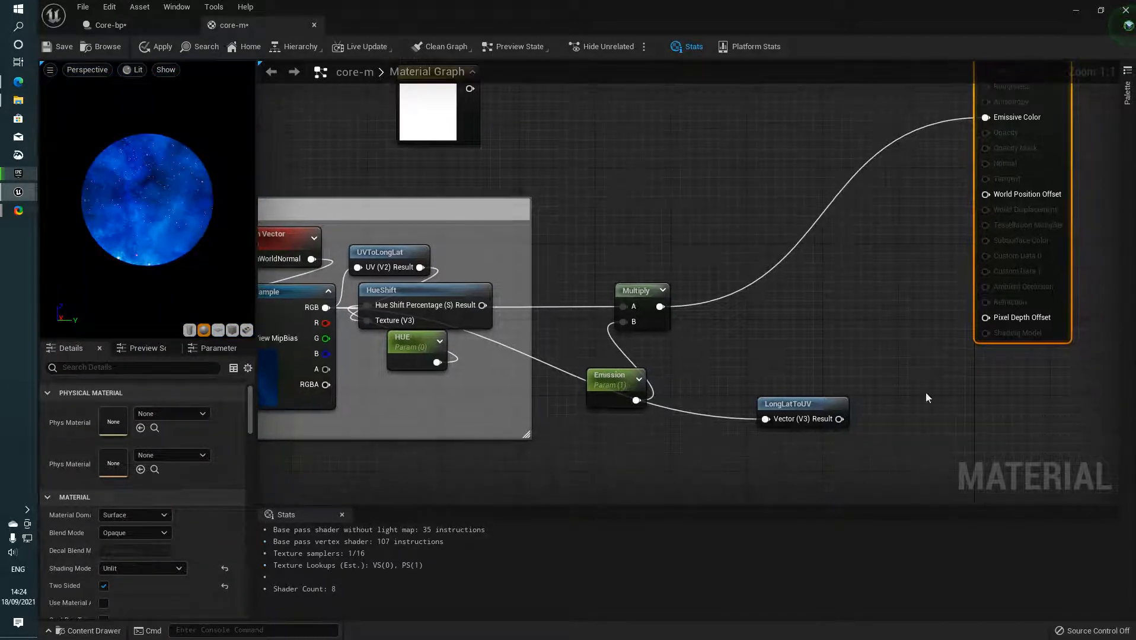
Step: Move the HUE parameter out of the Cubemap comment to the empty area below it
right_click_drag(801, 404, 843, 373)
right_click_drag(876, 414, 964, 340)
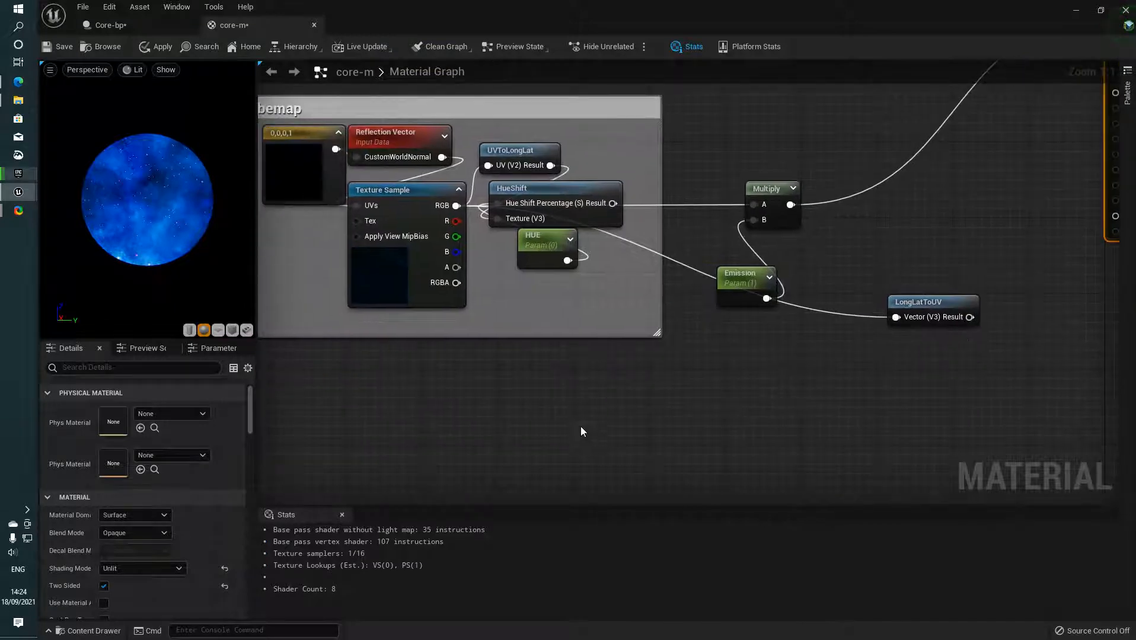
left_click_drag(566, 268, 544, 427)
right_click_drag(568, 373, 658, 354)
scroll(516, 440, "down", 1)
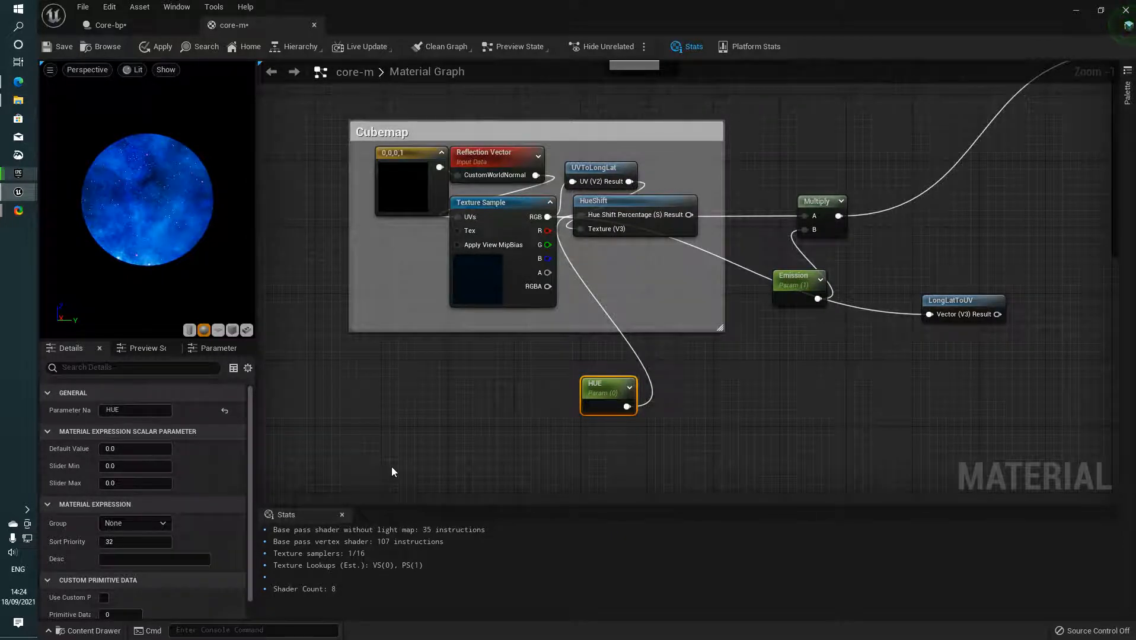
Step: Add a Constant3Vector node in the empty area below the Cubemap comment
left_click(392, 467)
right_click_drag(391, 466, 385, 425)
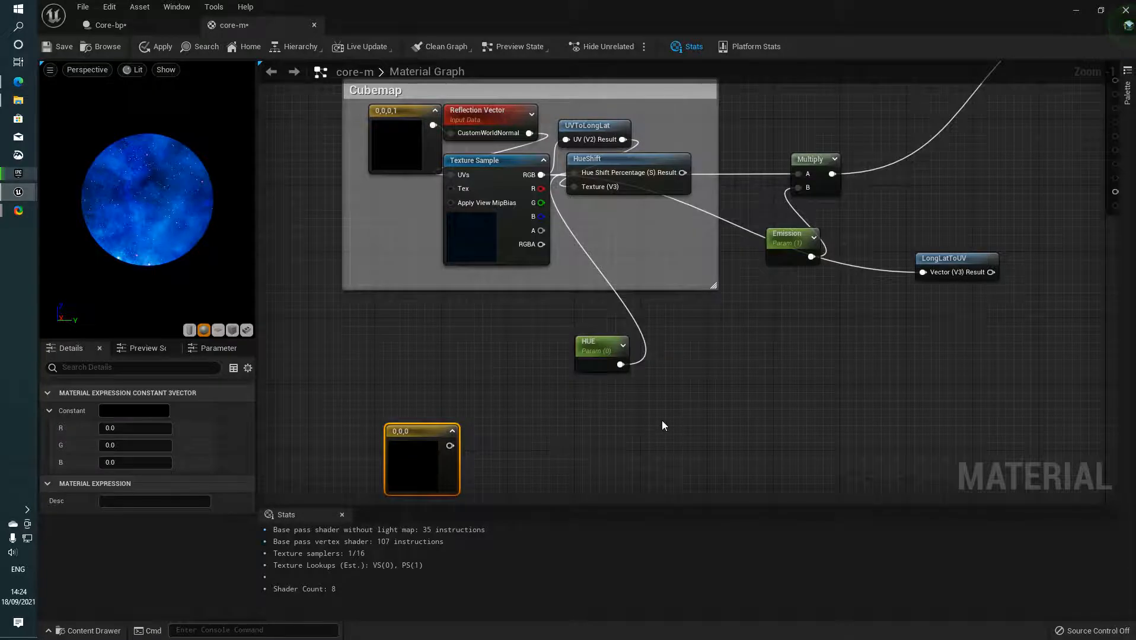
right_click_drag(753, 395, 722, 374)
right_click(533, 426)
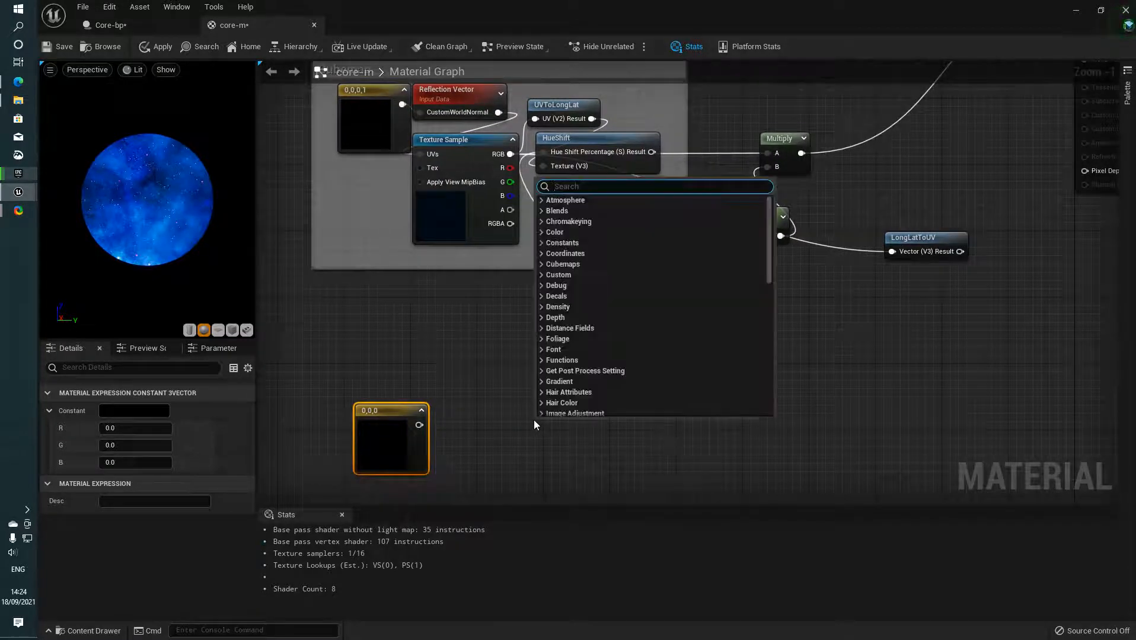
type("swith")
key("BackSpace")
key("BackSpace")
key("BackSpace")
key("BackSpace")
key("BackSpace")
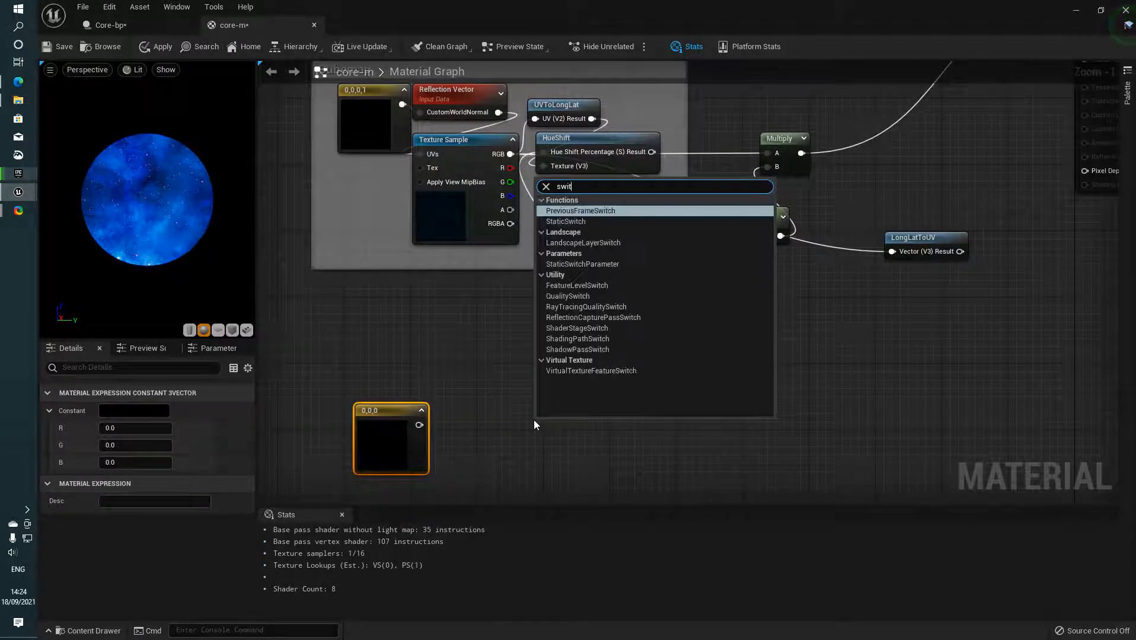
Step: Apply the changes to the core-m material
left_click(163, 49)
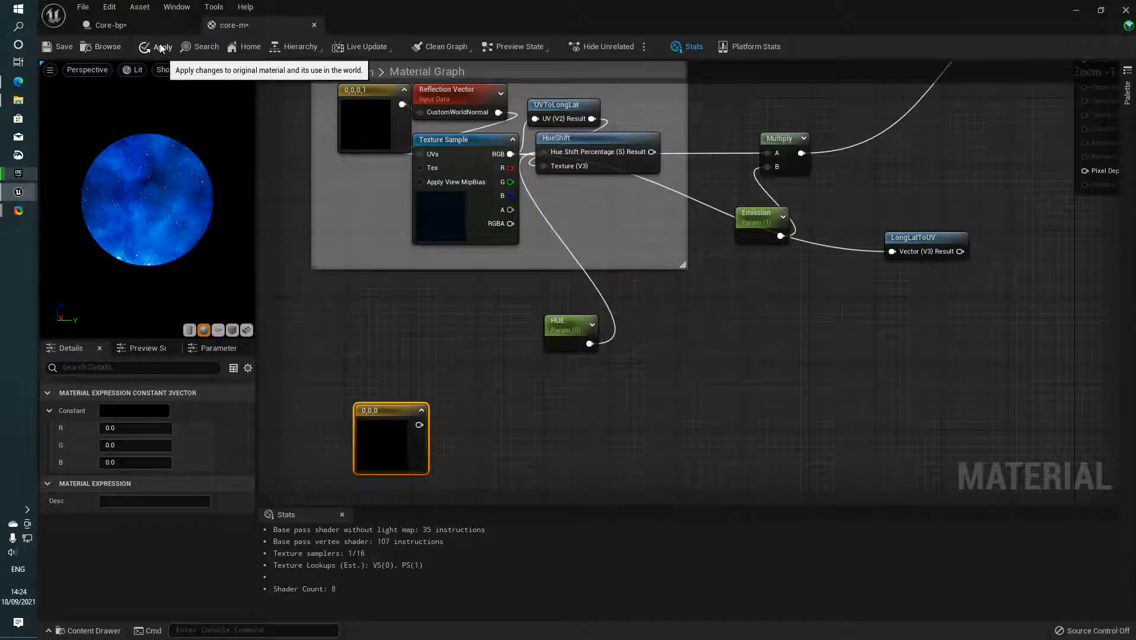
left_click(161, 49)
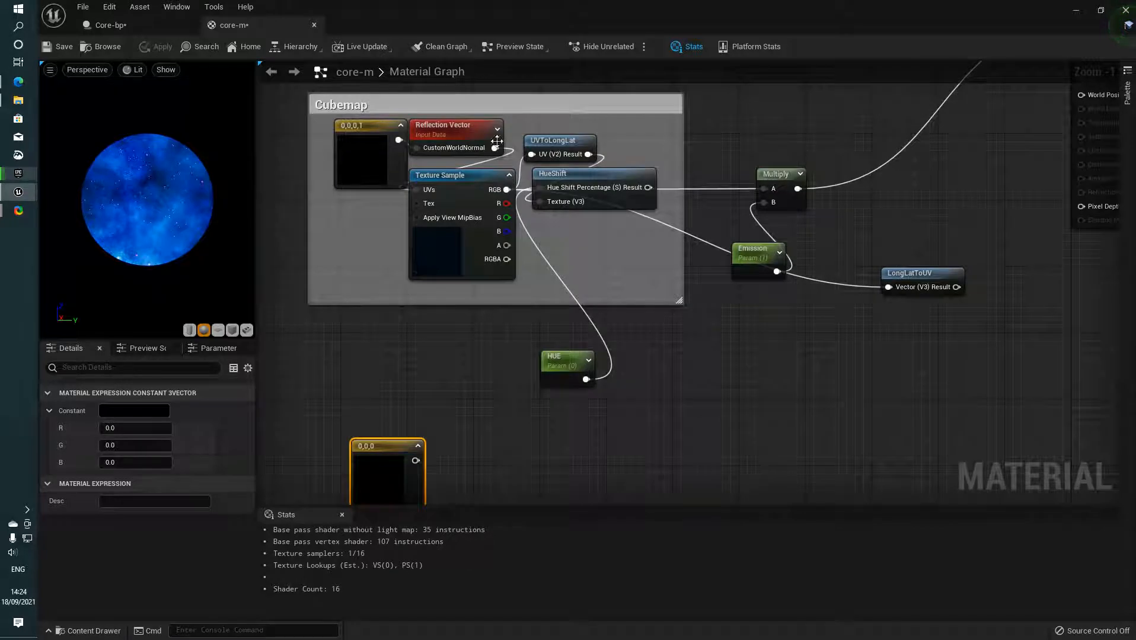
Step: Add a Multiply node fed by the new Constant3Vector through its A input
right_click_drag(729, 380, 719, 343)
left_click_drag(406, 422, 558, 424)
type("mul")
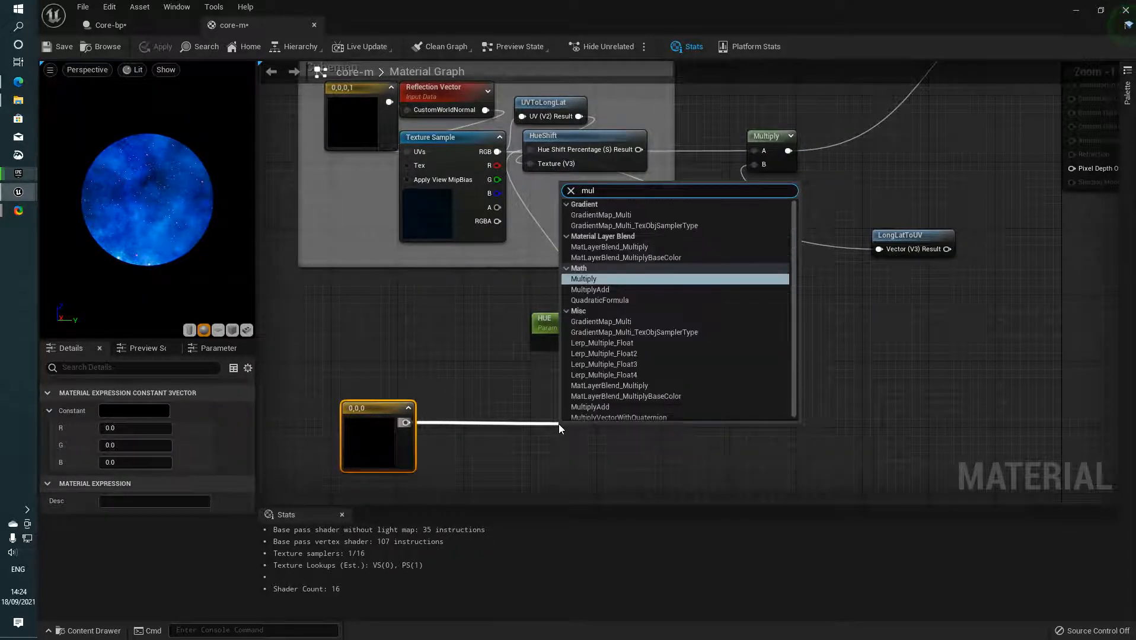
type("t")
key("Return")
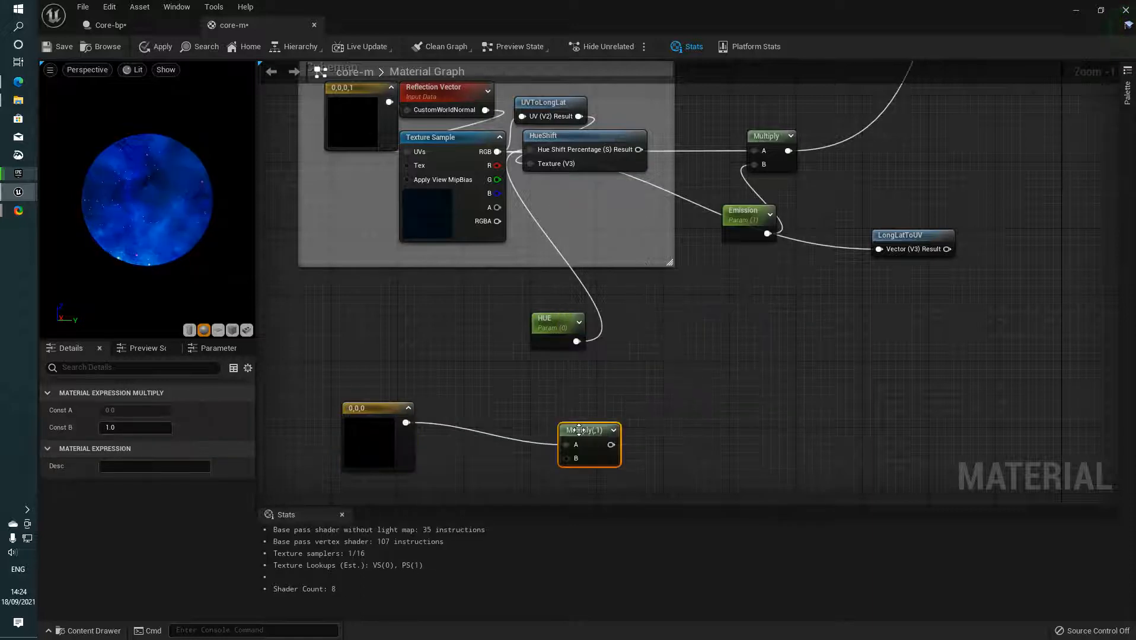
Step: Duplicate the Emission parameter below the new Multiply node and connect the copy to its B input
right_click_drag(660, 385, 677, 374)
left_click(746, 215)
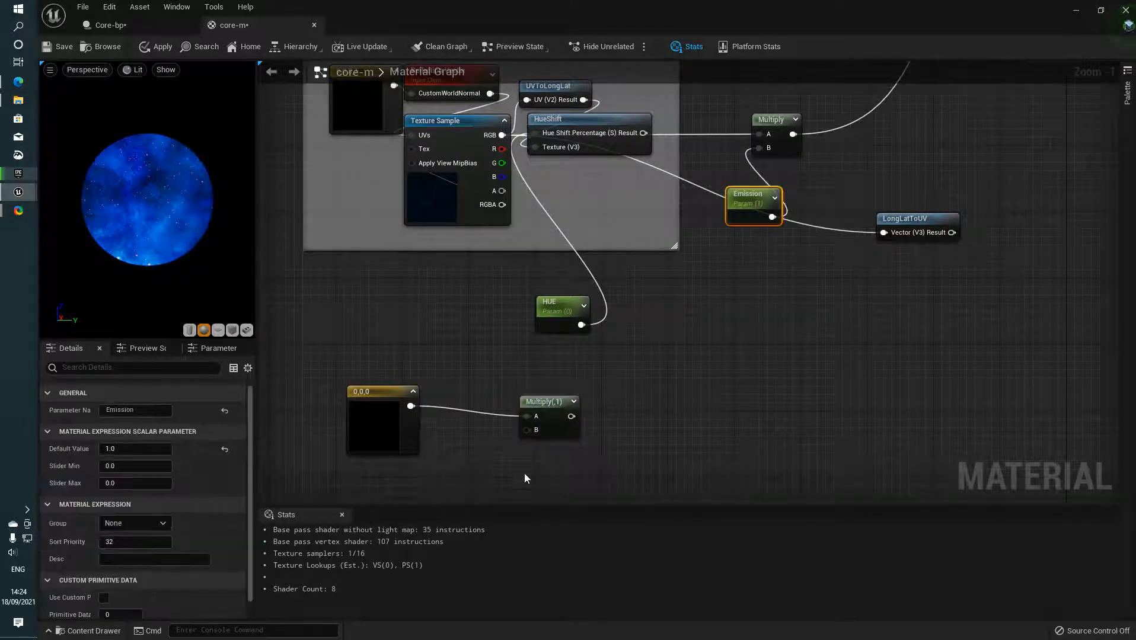
right_click_drag(481, 486, 518, 449)
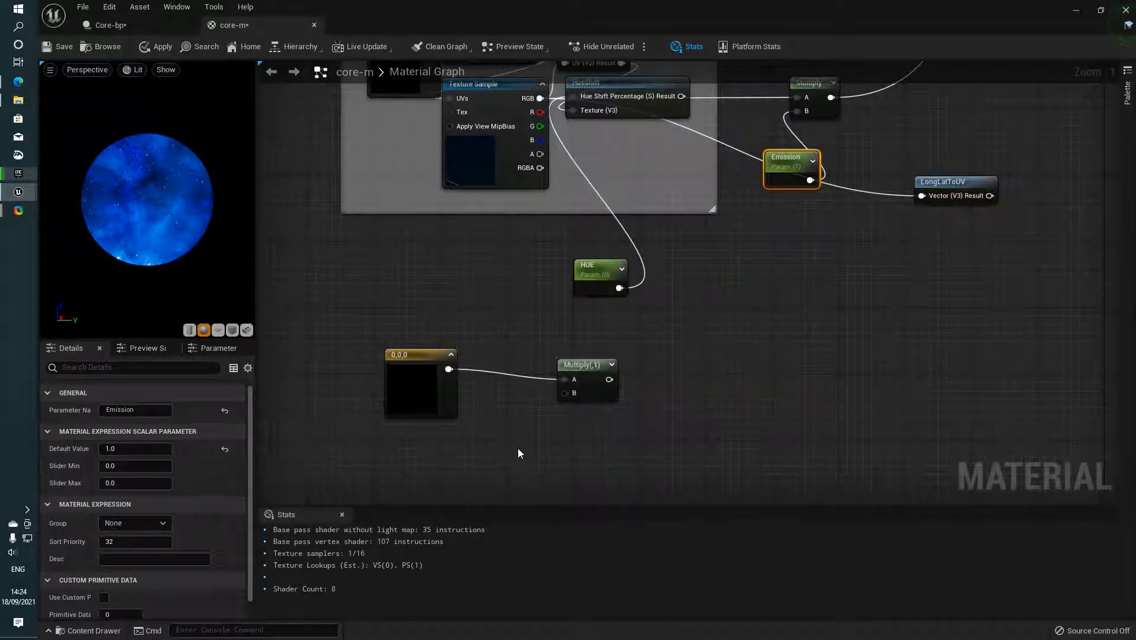
key("ctrl+c")
key("ctrl+v")
left_click_drag(559, 479, 565, 393)
left_click_drag(645, 377, 418, 330)
Step: Duplicate the HueShift node next to the new Multiply and connect the Multiply output to its Hue Shift Percentage input
left_click(393, 255)
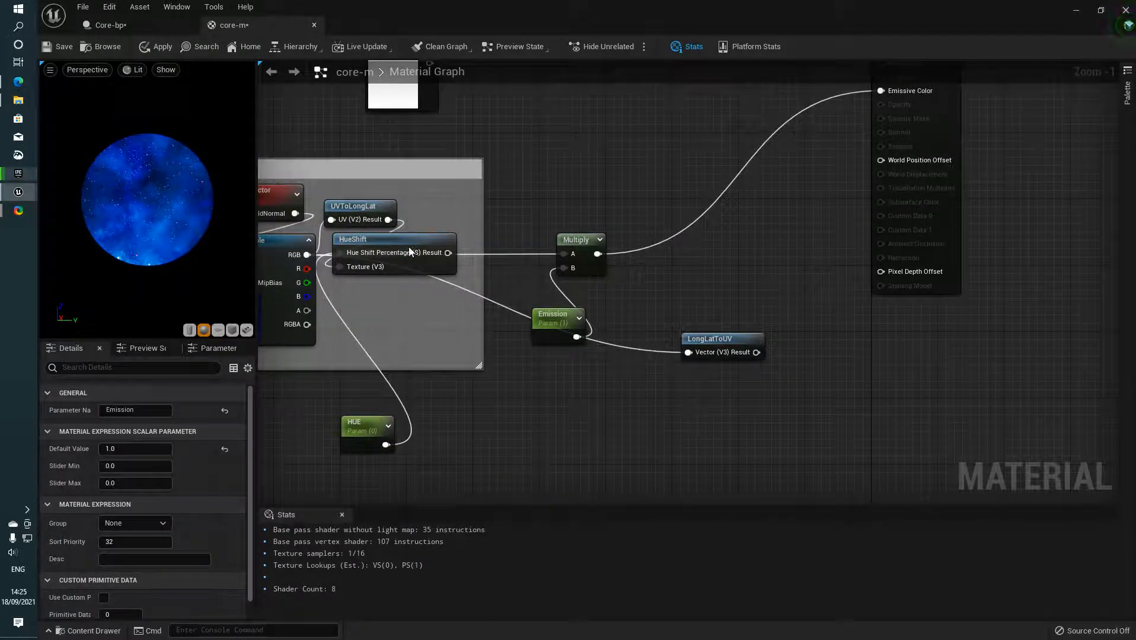
left_click(410, 248)
key("ctrl+c")
right_click_drag(419, 286, 435, 230)
key("ctrl+v")
right_click_drag(456, 467, 487, 386)
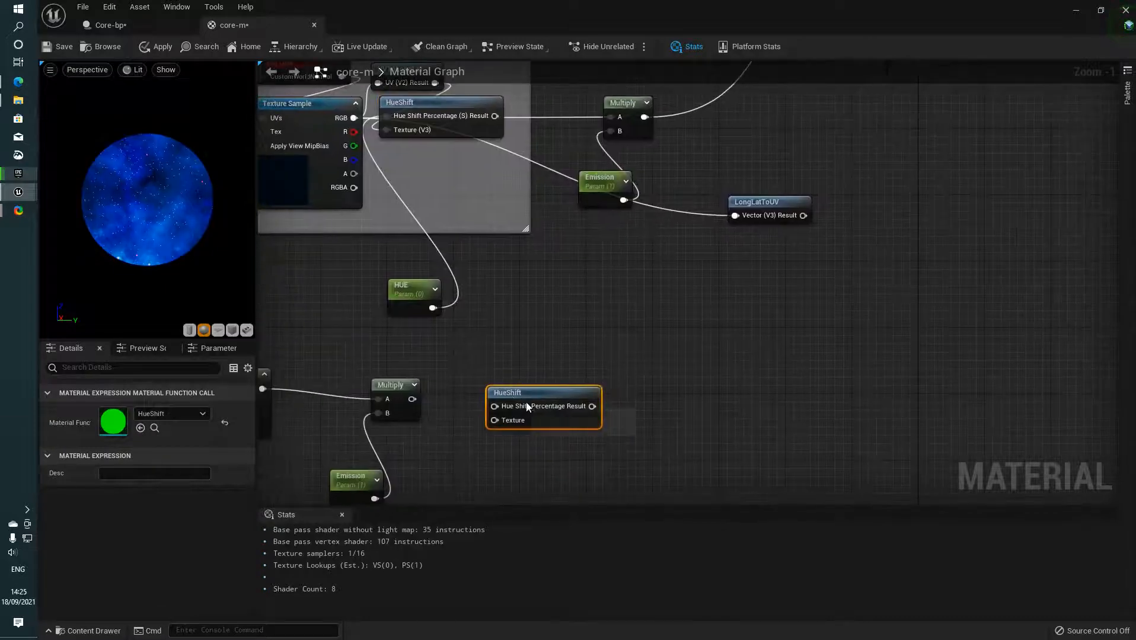
right_click(487, 380)
left_click_drag(412, 399, 527, 386)
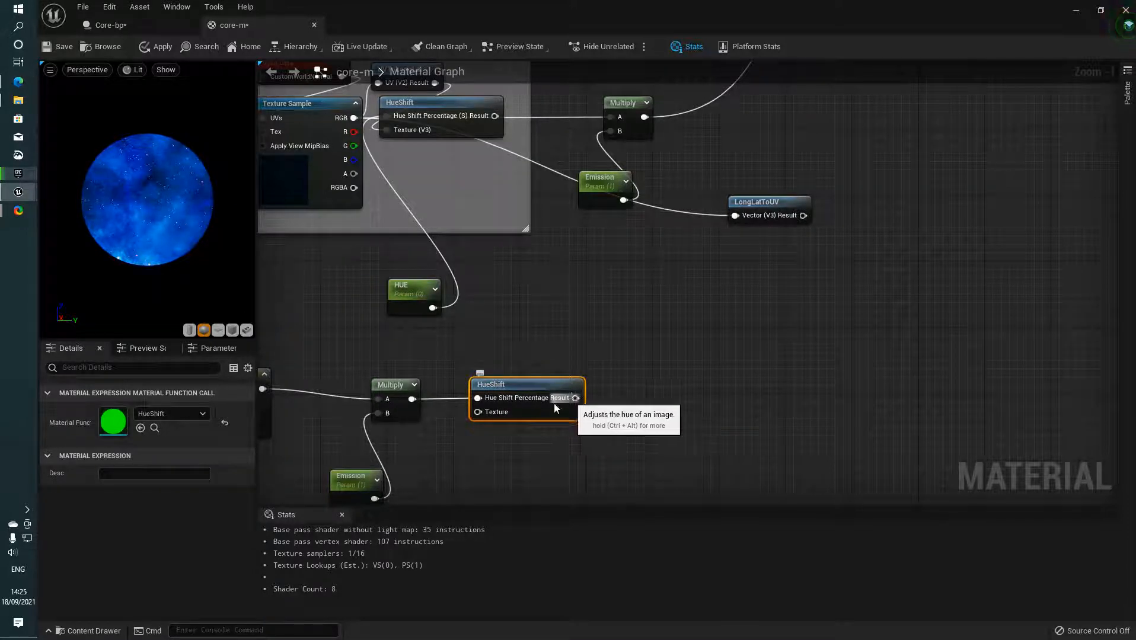
Step: Preview the lower HueShift node and connect the lower Multiply to its Texture input and HUE to its Hue Shift Percentage input
left_click_drag(478, 398, 479, 412, "ctrl")
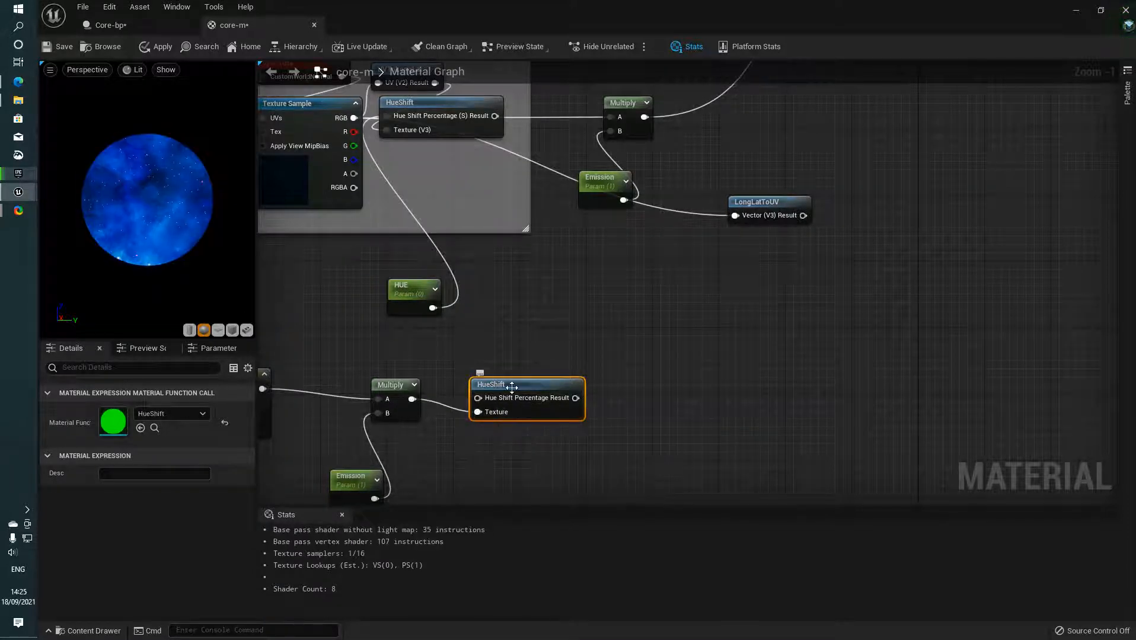
right_click(511, 406)
left_click(549, 409)
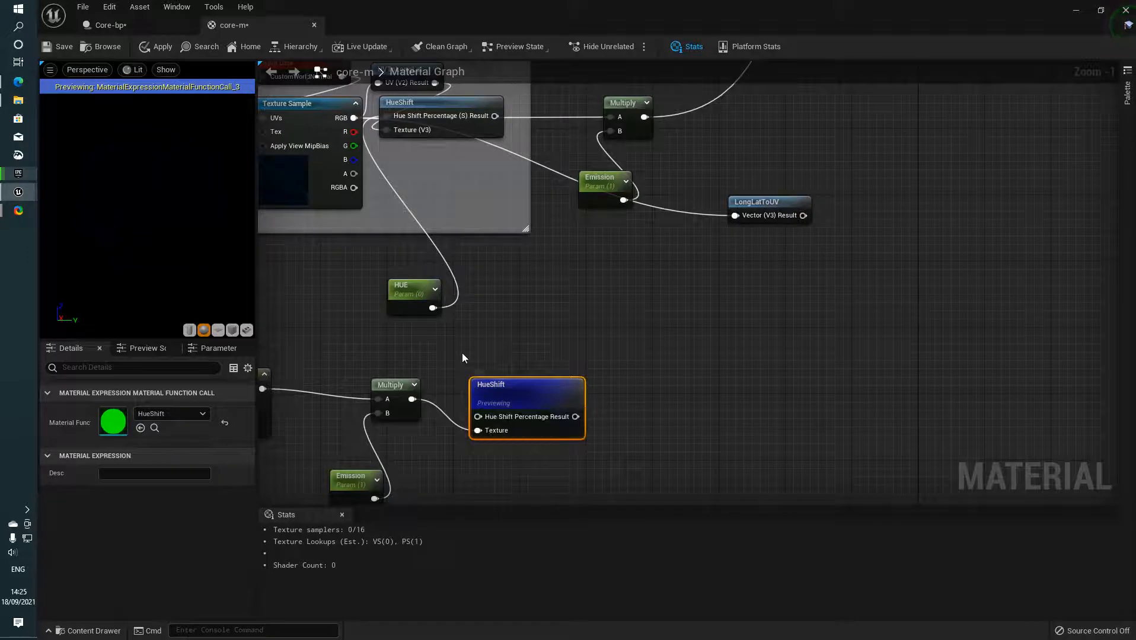
left_click_drag(439, 306, 478, 416)
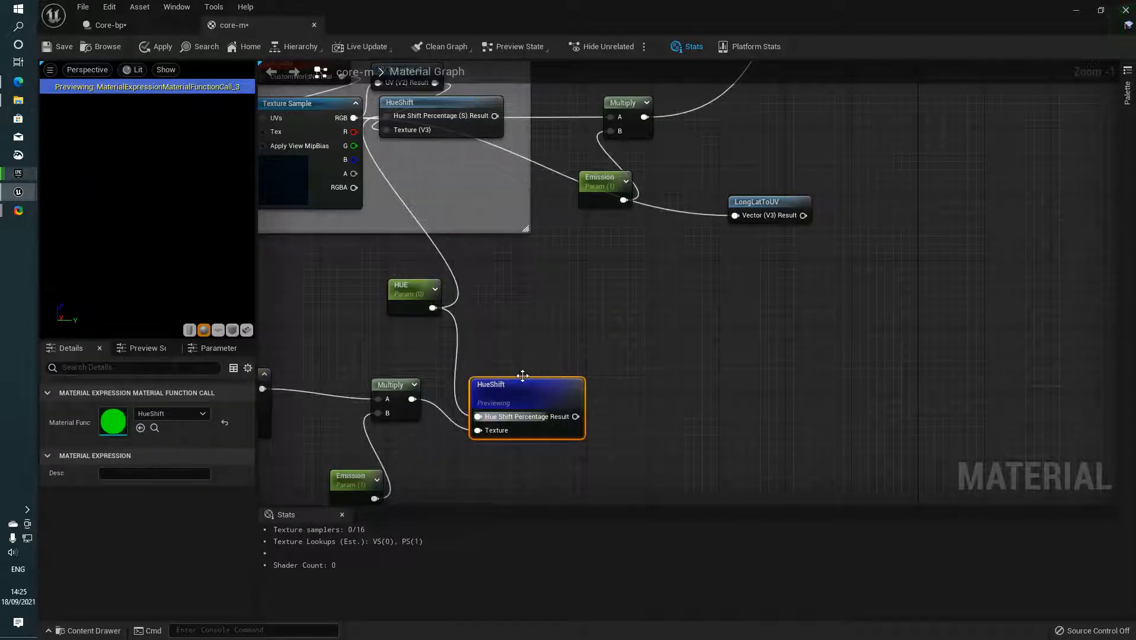
Step: Connect the upper Emission parameter to the lower Multiply's B input and stop previewing the lower HueShift node
left_click_drag(622, 201, 378, 413)
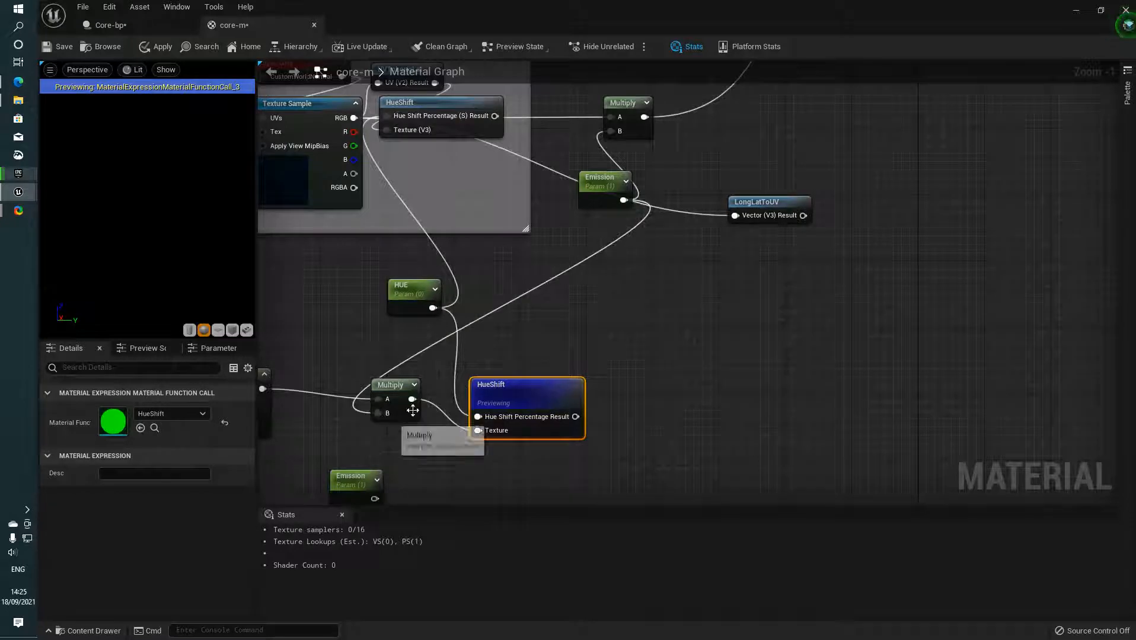
right_click(518, 378)
right_click(473, 397)
right_click(492, 391)
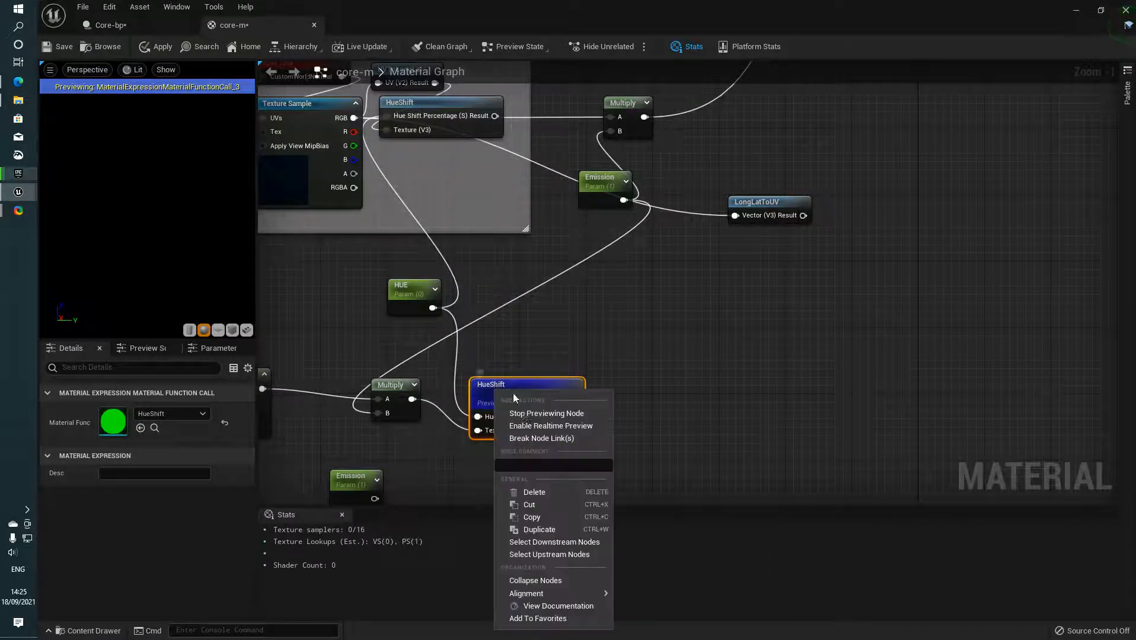
left_click(572, 414)
Step: Add a StaticSwitchParameter node near the material output, with the lower HueShift's Result feeding its True input
left_click_drag(577, 403, 867, 225)
type("par")
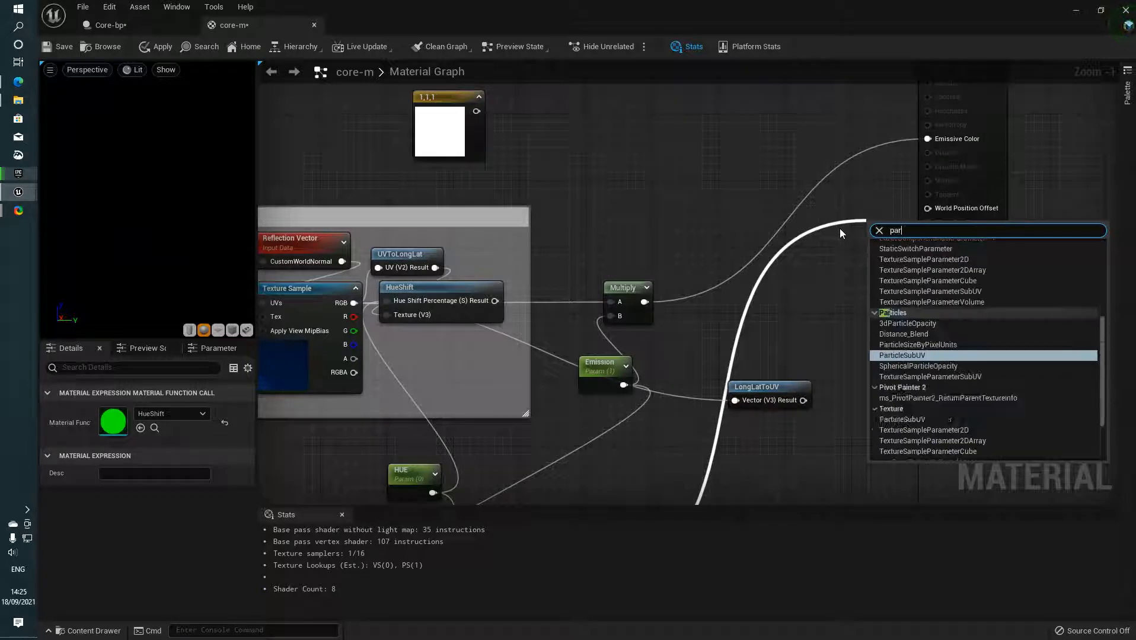
type("ama")
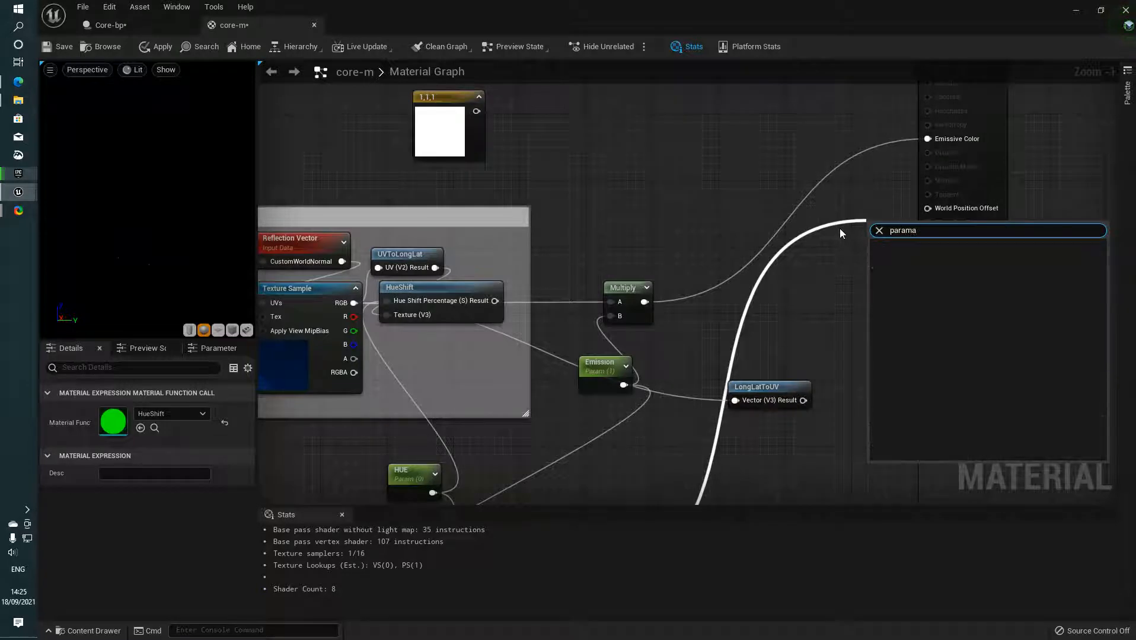
key("ctrl+a")
type("switcvh")
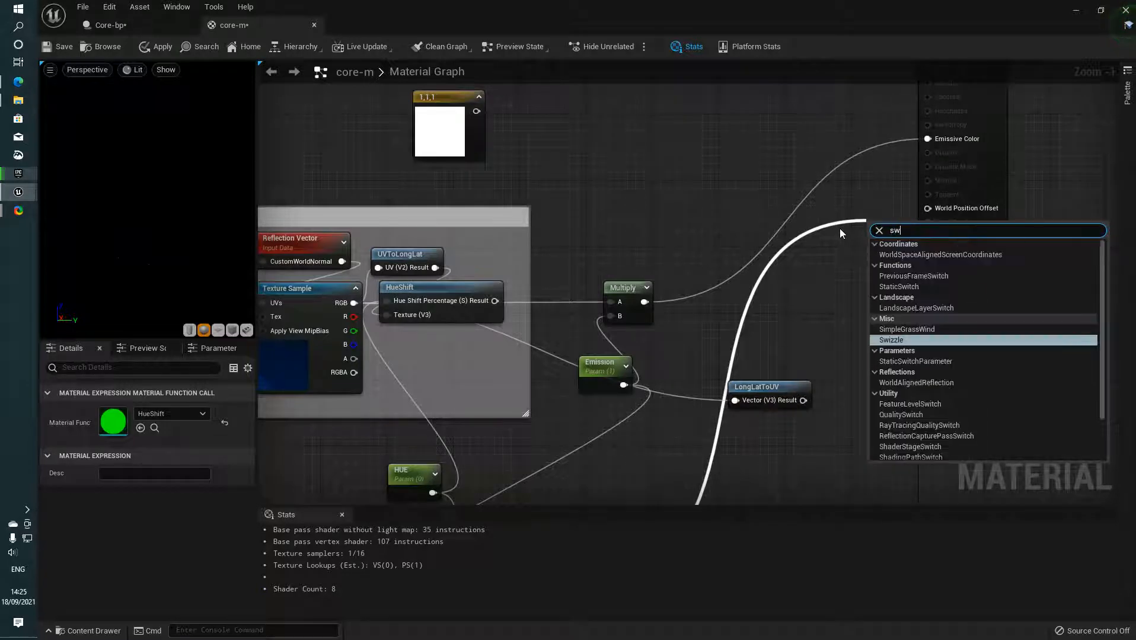
key("BackSpace")
key("BackSpace")
type("h")
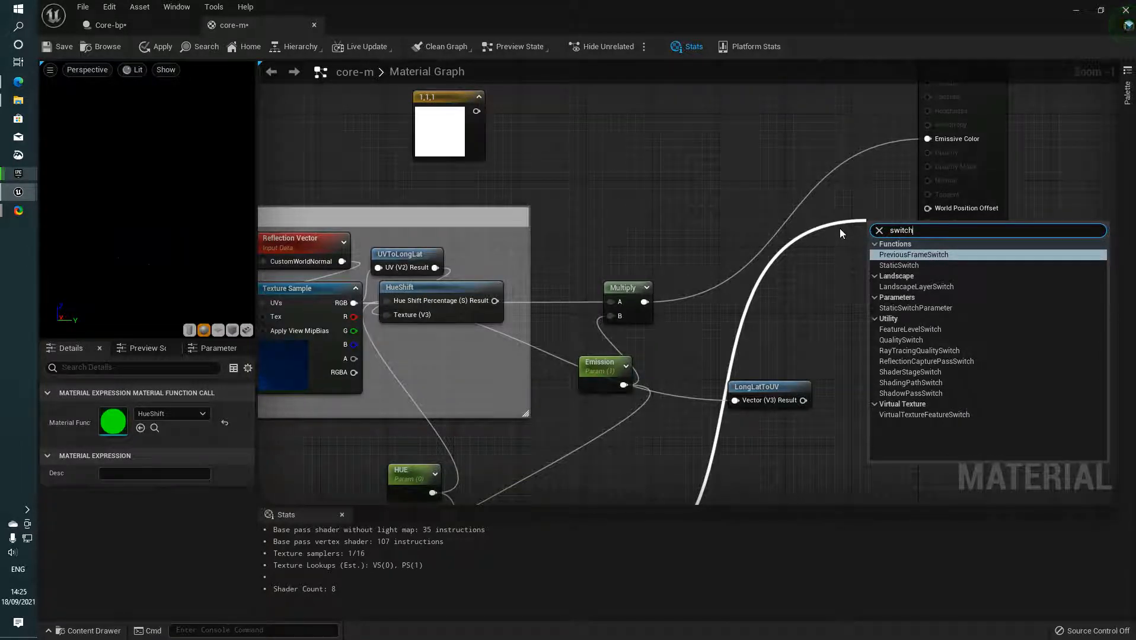
key("Down")
key("Down")
key("Down")
key("Down")
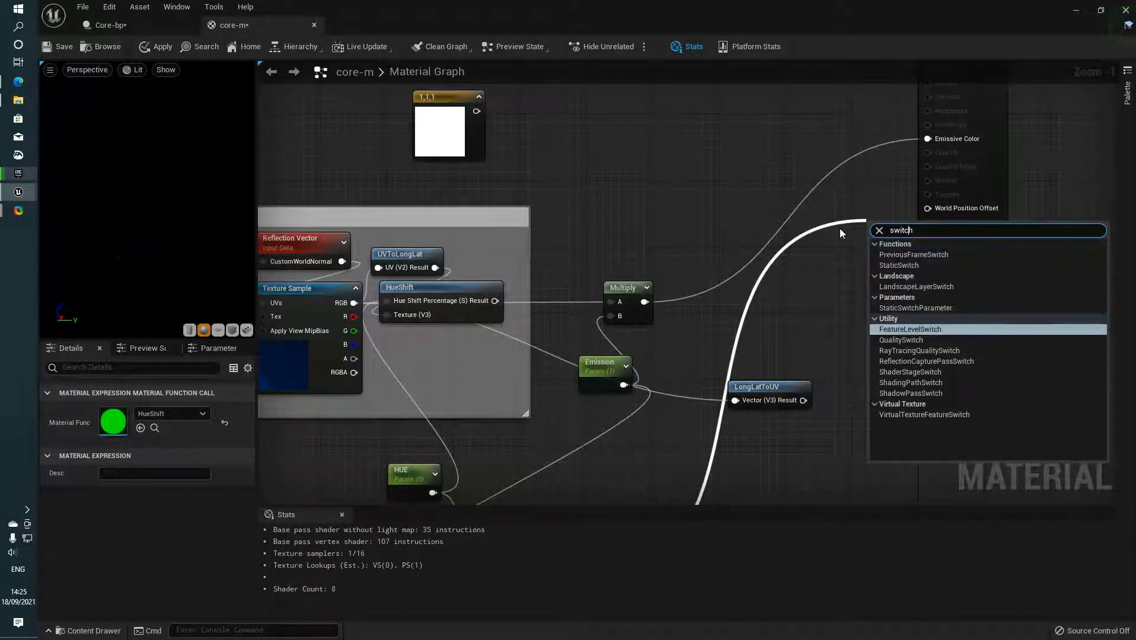
key("Up")
key("Return")
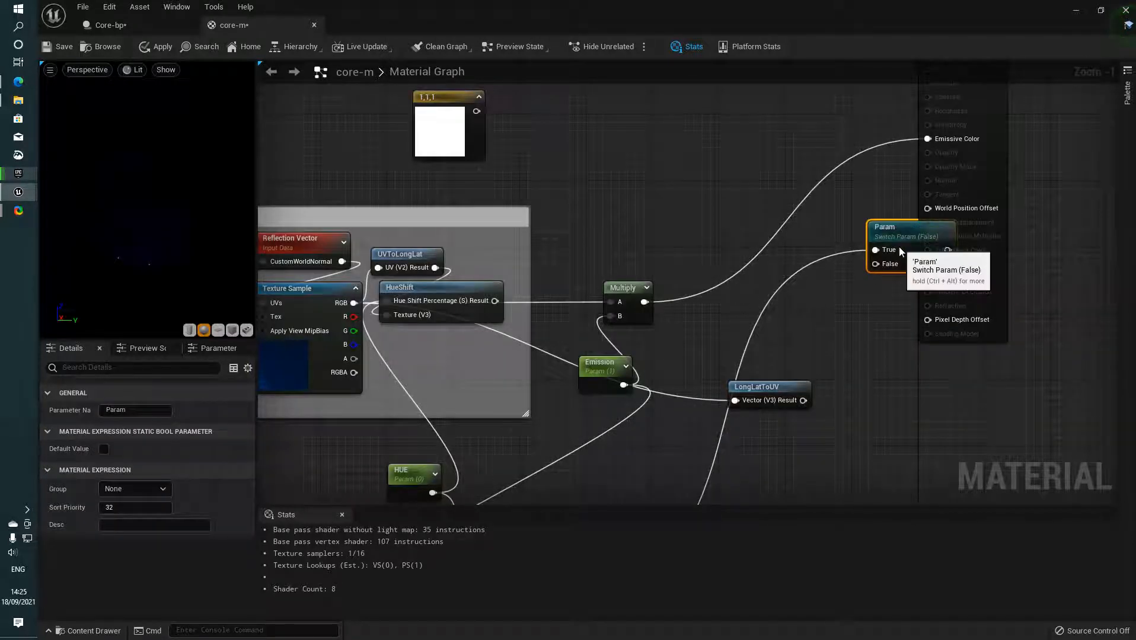
Step: Move the new switch parameter away from the material output node and rename it Toggle
left_click_drag(909, 230, 827, 240)
double_click(828, 240)
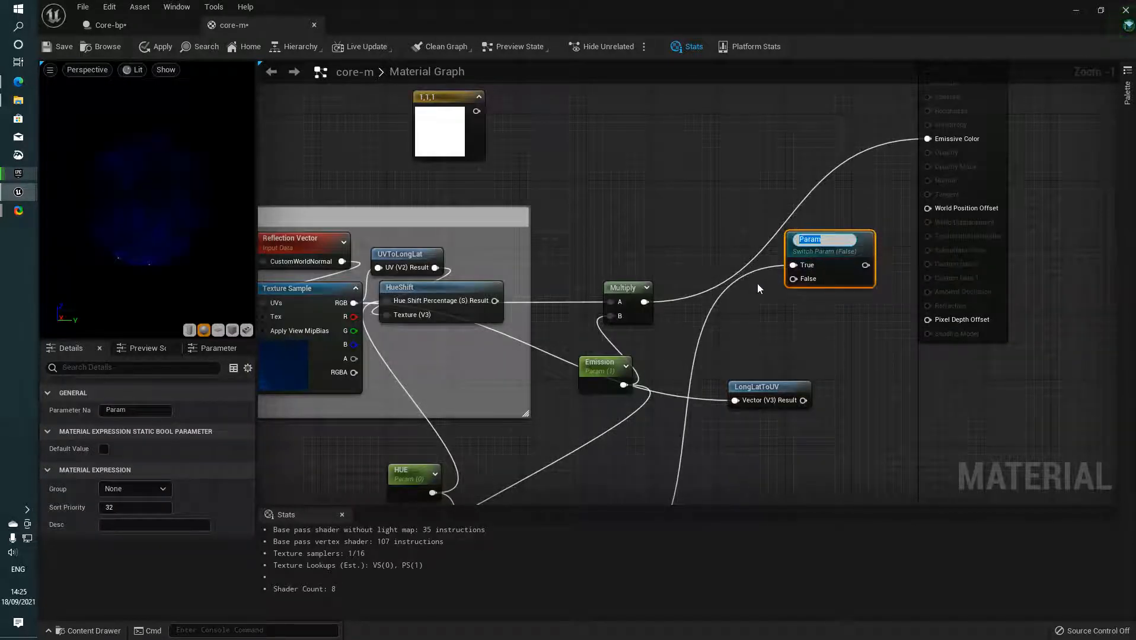
type("Iog")
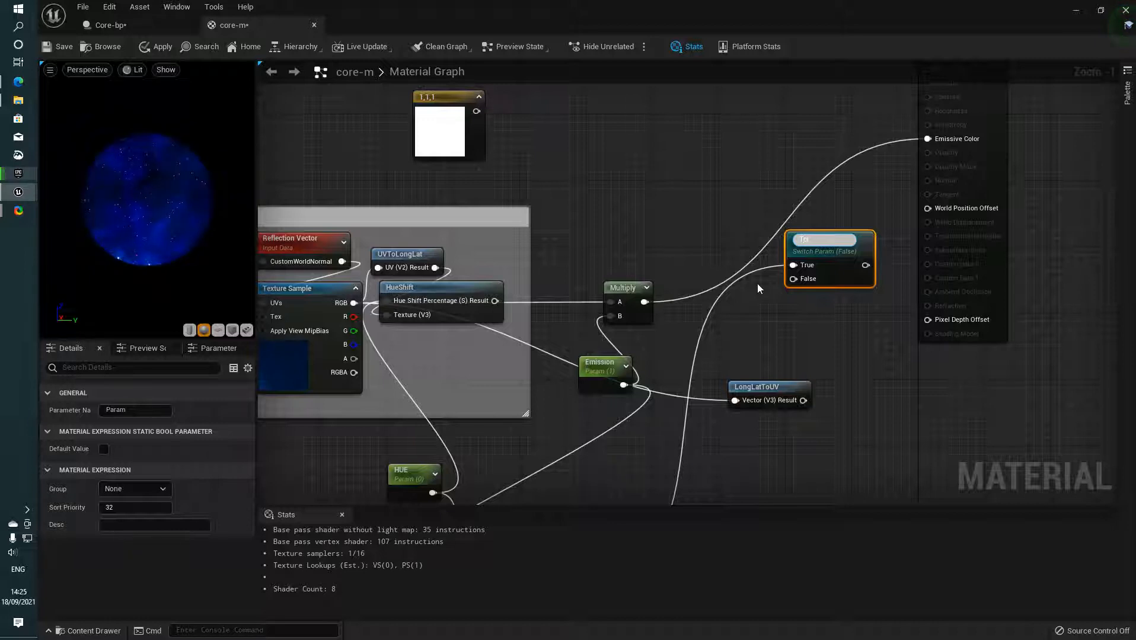
type("gle")
key("Return")
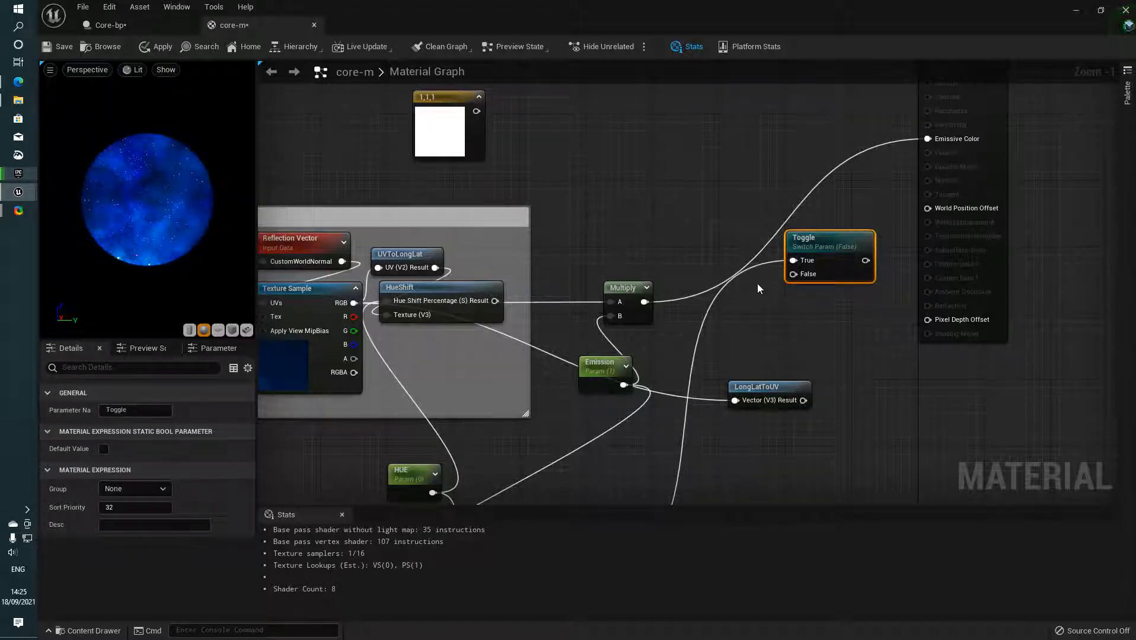
Step: Connect Toggle to Emissive Color and the upper Multiply to Toggle's False input, and enable Toggle's default value
left_click_drag(866, 260, 928, 139)
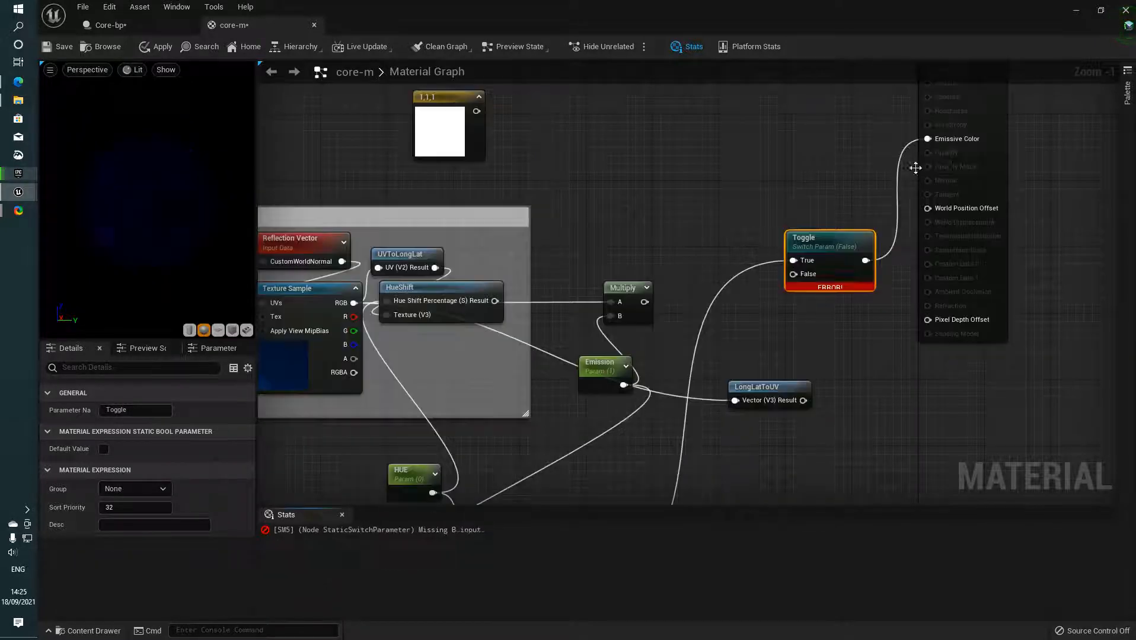
left_click_drag(644, 302, 793, 274)
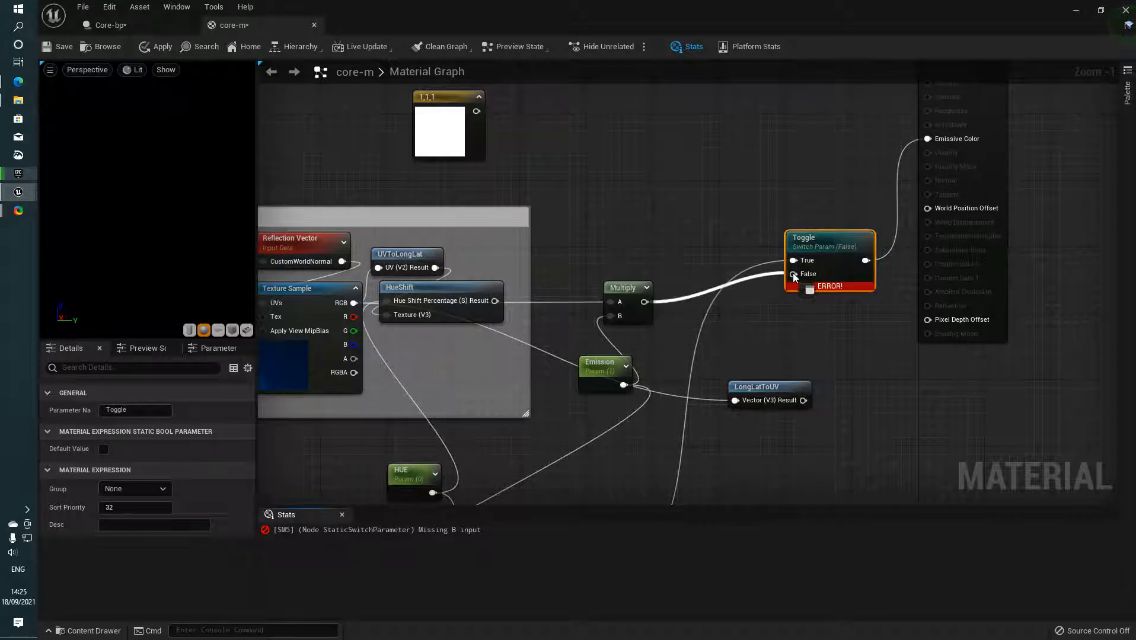
right_click_drag(815, 288, 738, 245)
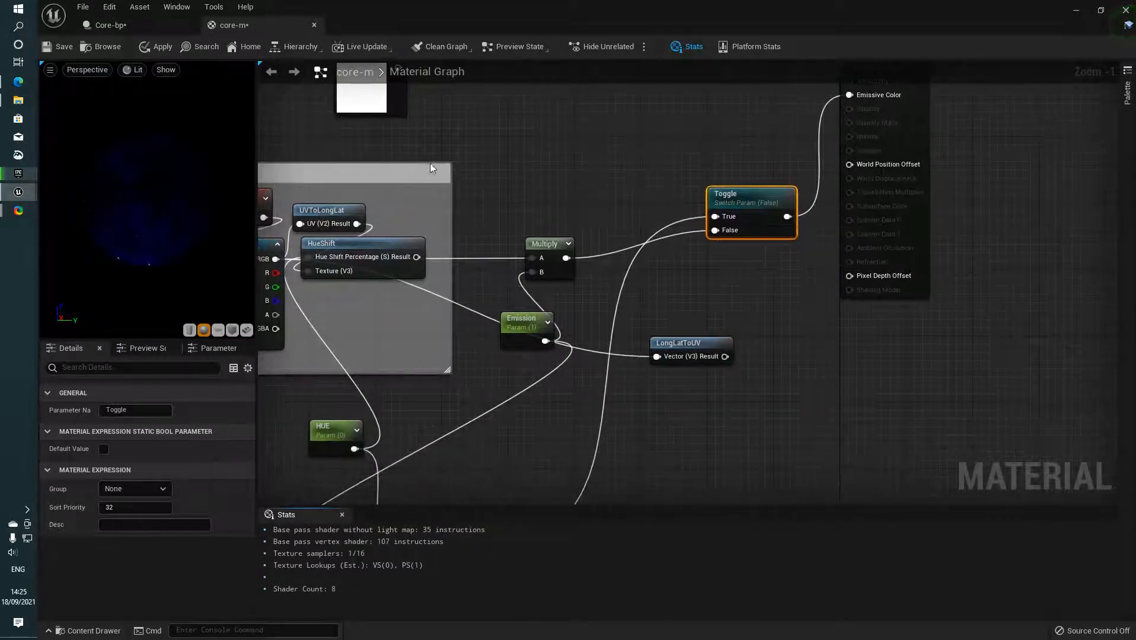
left_click(104, 449)
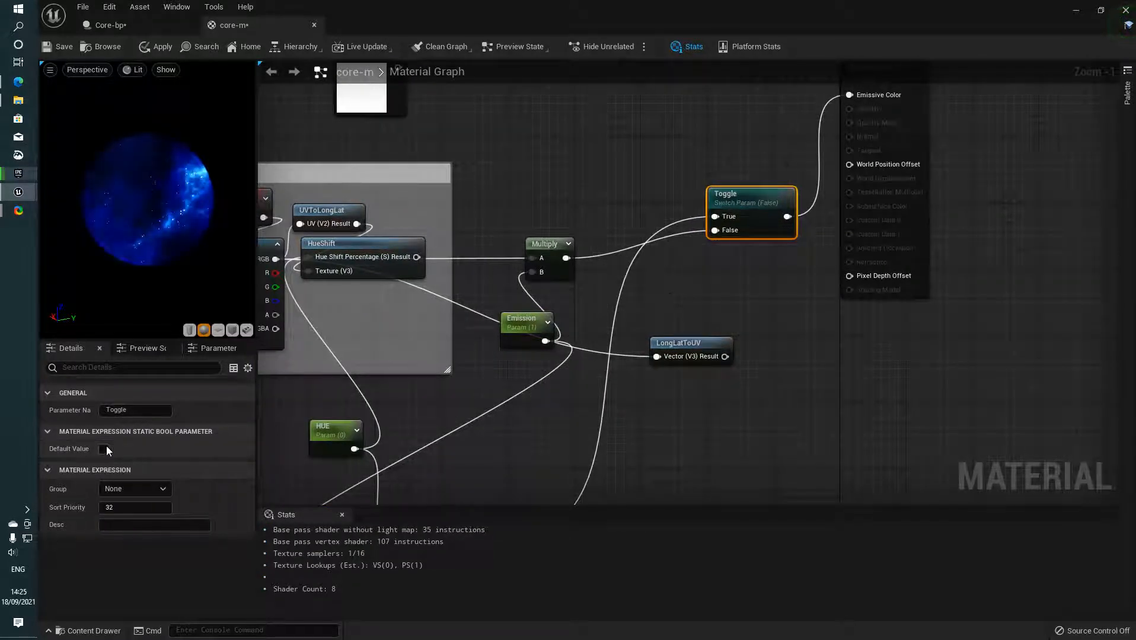
Step: Set the R value of the Constant3Vector feeding the lower Multiply to 1
right_click_drag(746, 428, 999, 277)
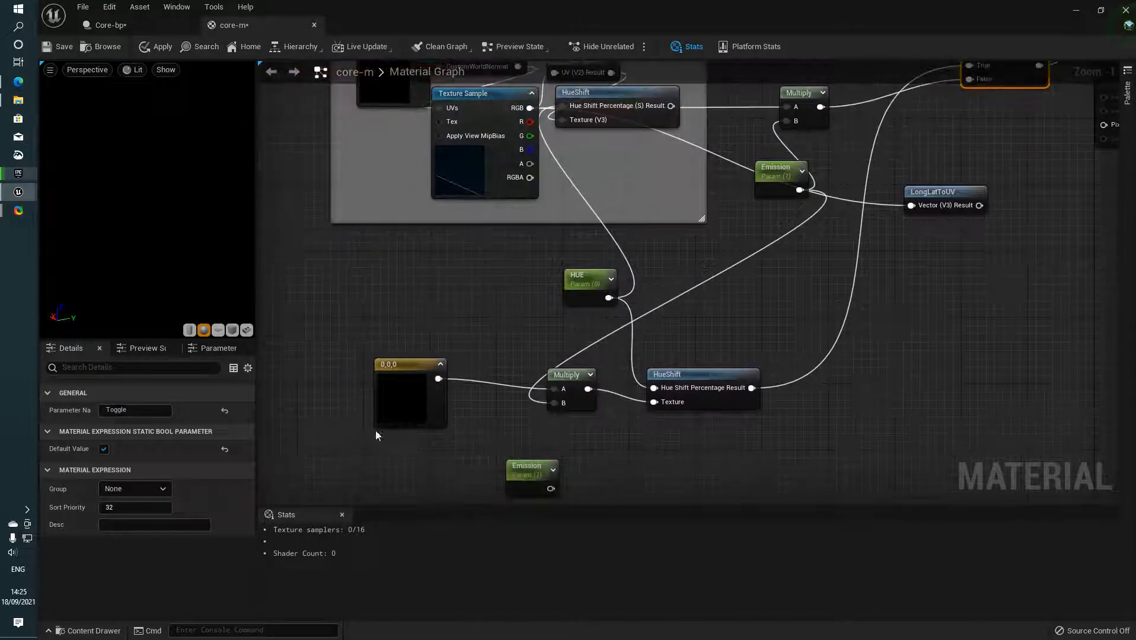
left_click(382, 405)
type("1")
key("Tab")
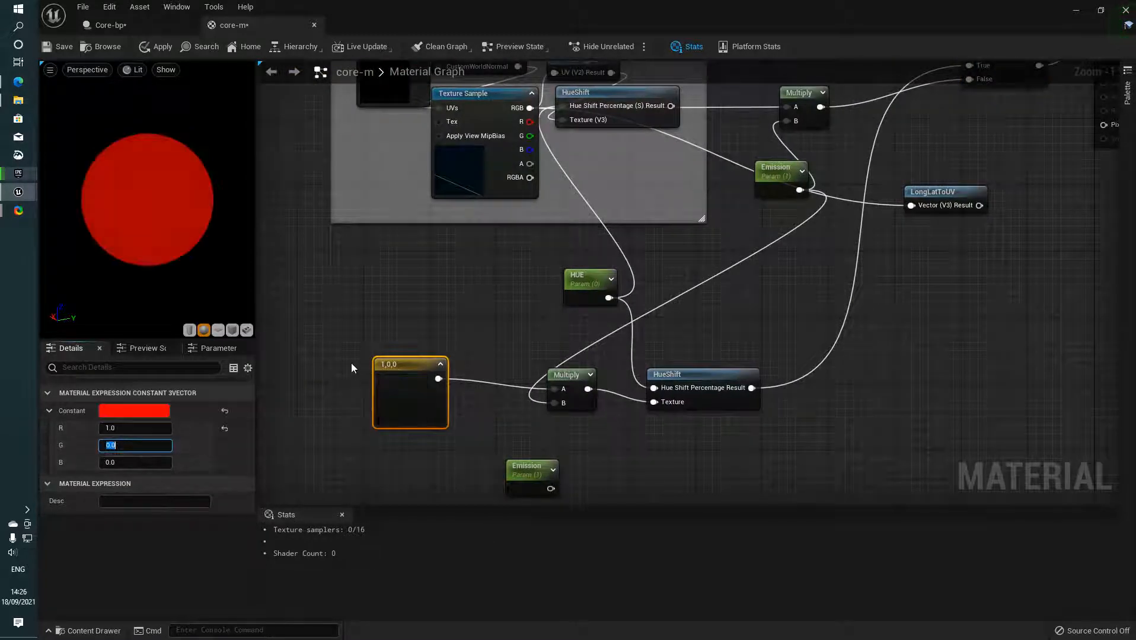
Step: Examine the wiring from the color constant through the HueShift and Toggle nodes to the material output
right_click_drag(587, 491, 564, 466)
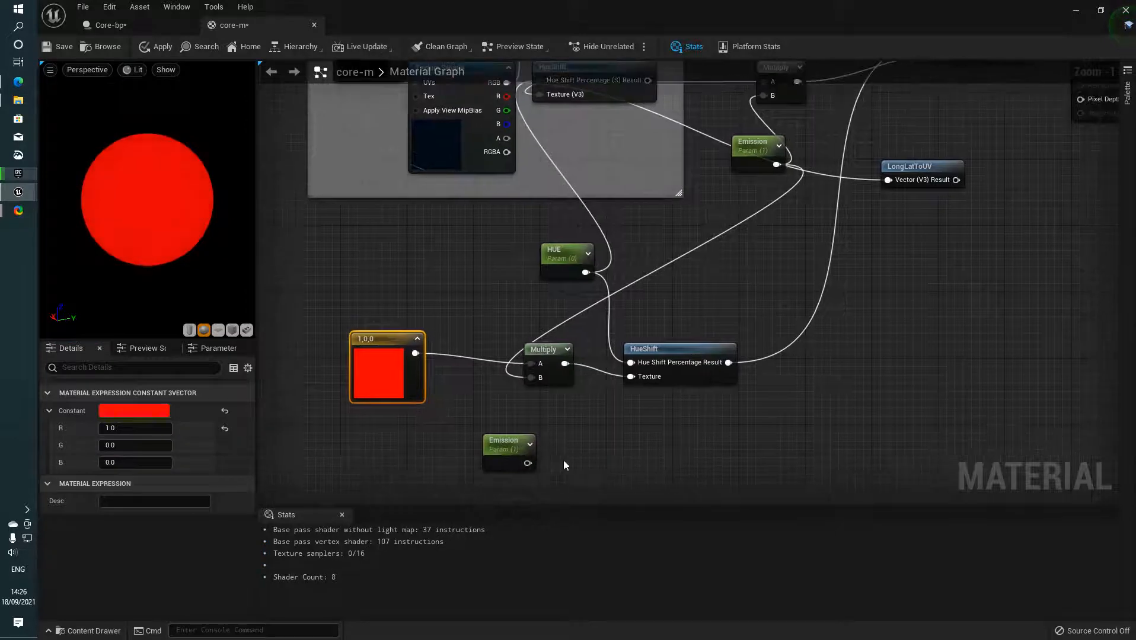
right_click_drag(596, 319, 544, 354)
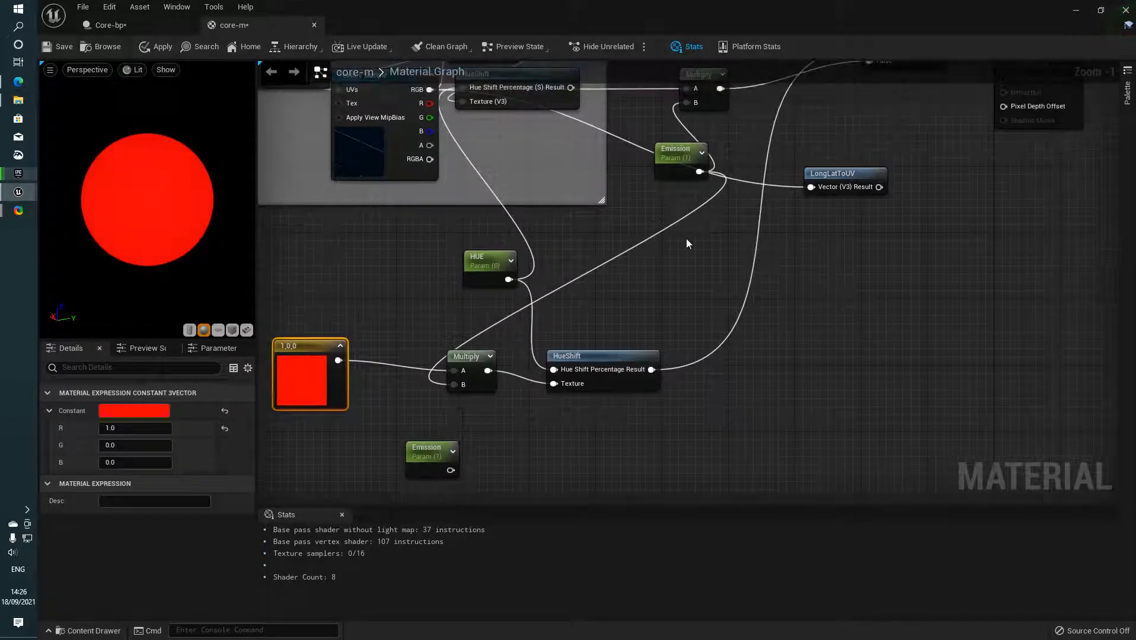
right_click_drag(676, 251, 594, 322)
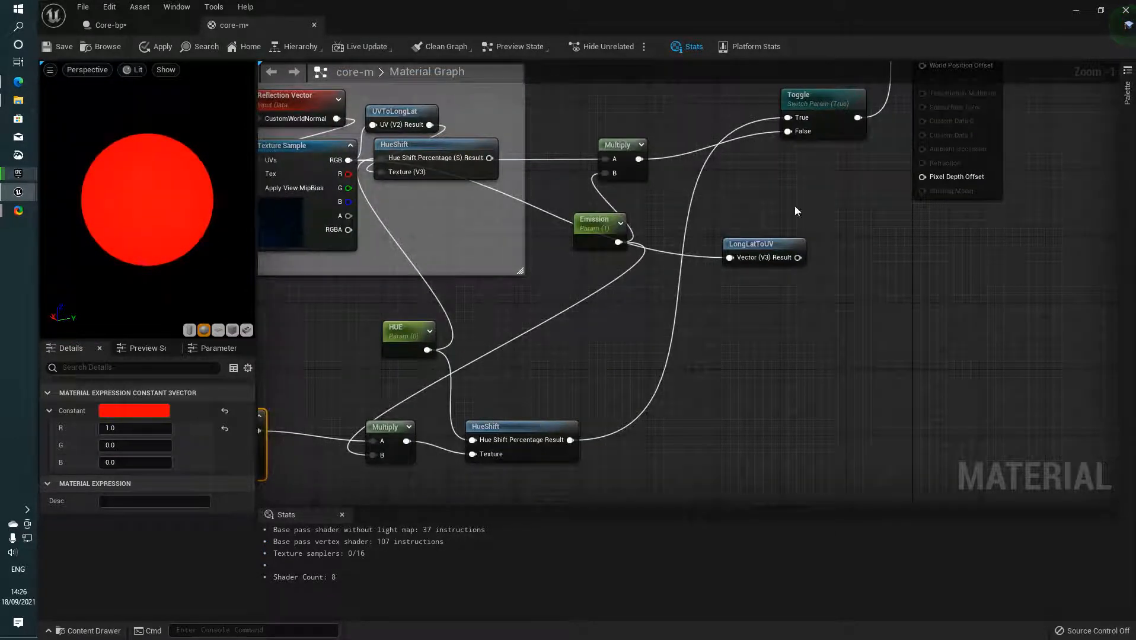
right_click(837, 107)
right_click_drag(647, 185, 579, 258)
left_click(934, 154)
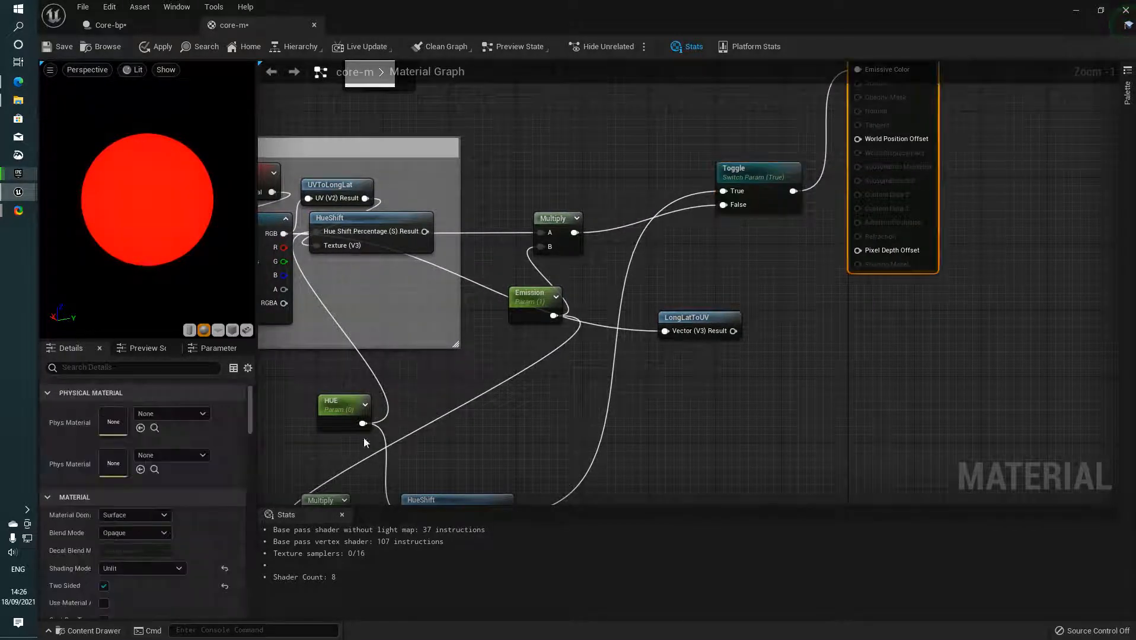
right_click_drag(537, 379, 685, 283)
right_click_drag(580, 354, 516, 320)
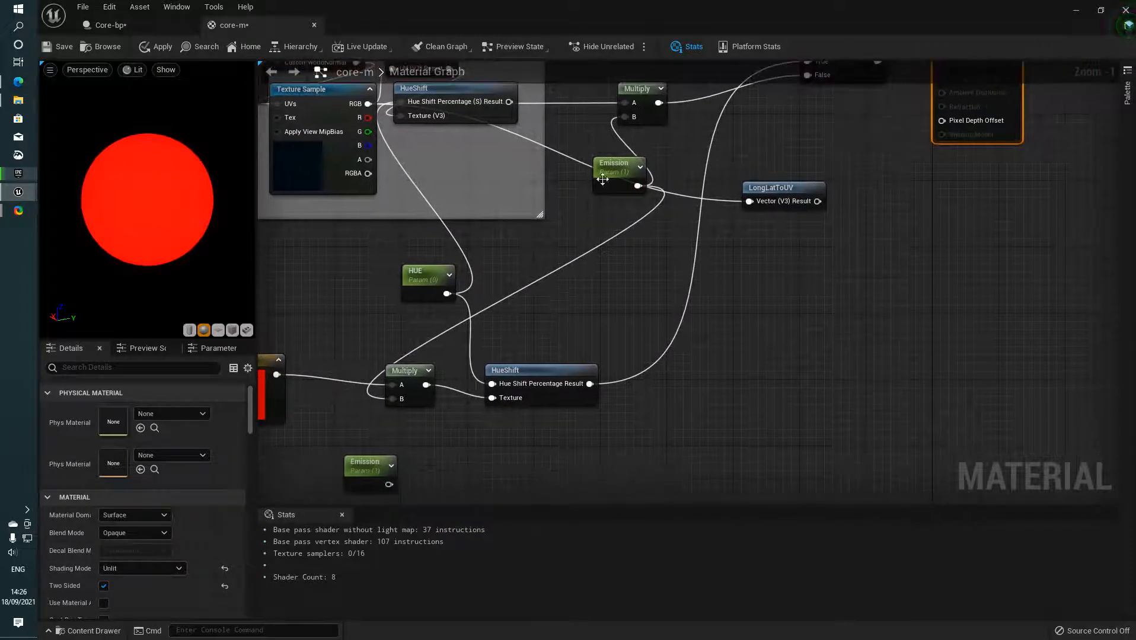
Step: Set the default value of the upper Emission parameter to 111
left_click(620, 177)
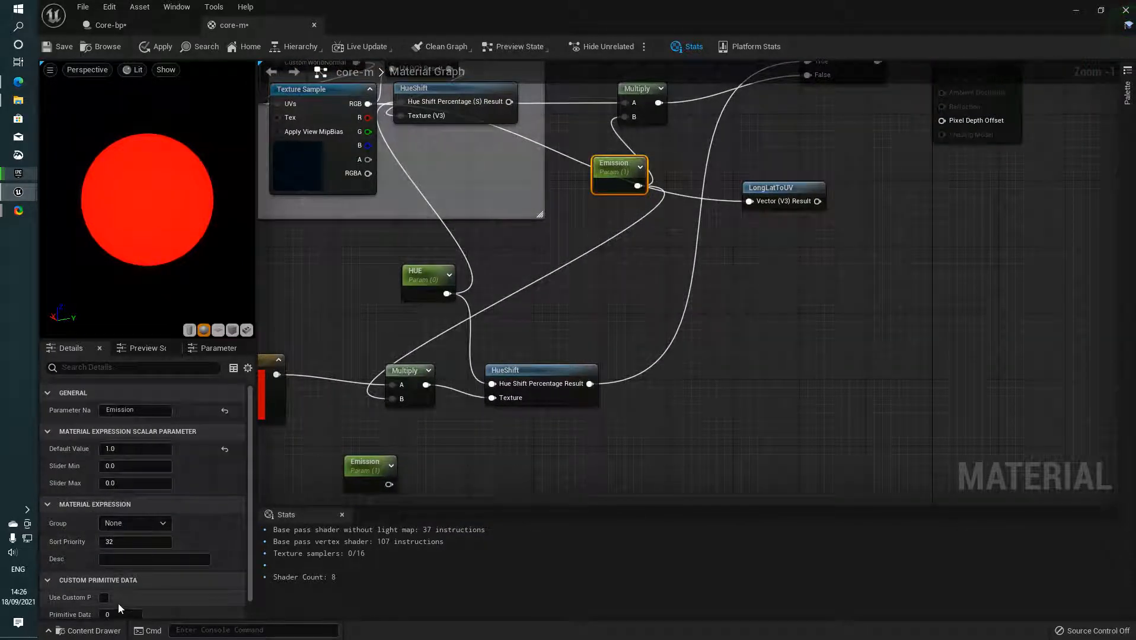
scroll(129, 579, "down", 1)
left_click(134, 441)
type("111")
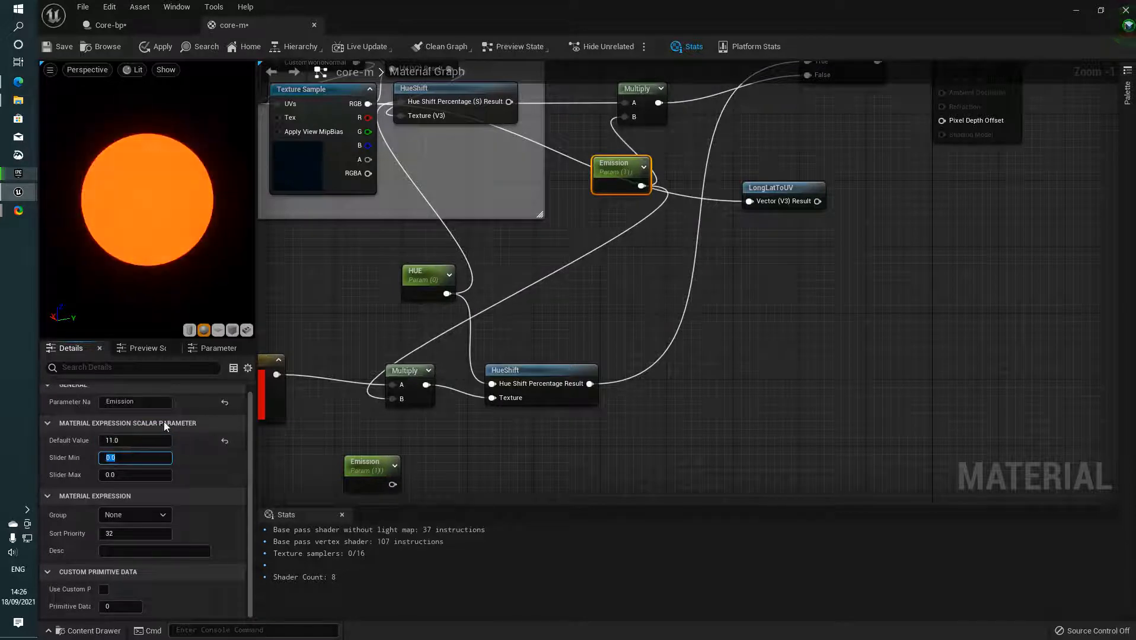
key("Tab")
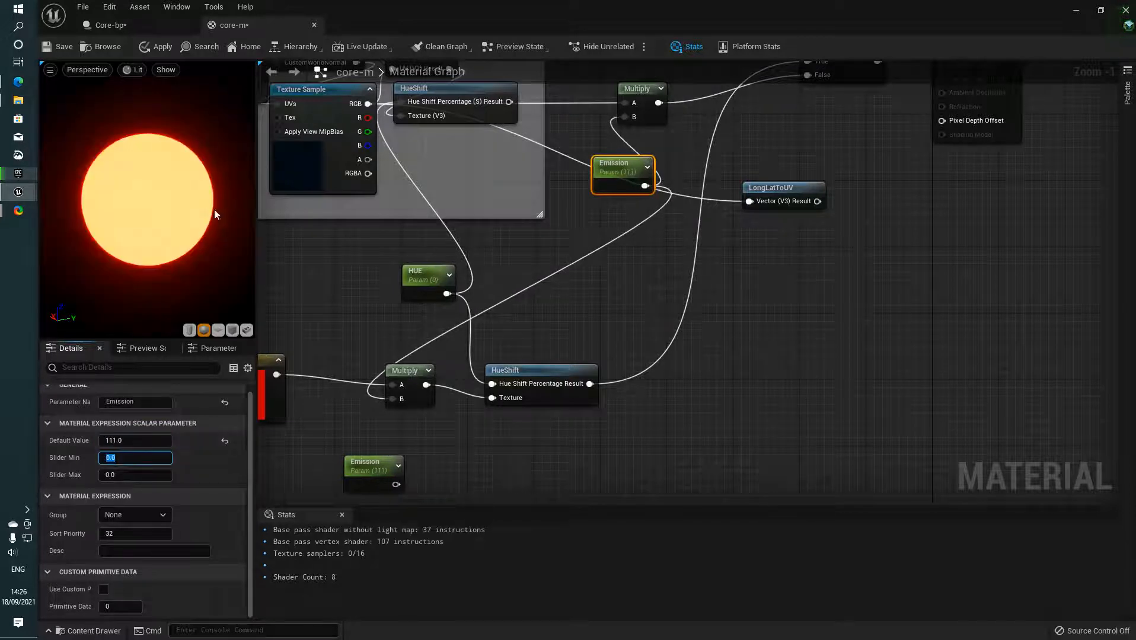
Step: Inspect the preview sphere's glow from different angles and distances and apply the changes to the core-m material
left_click_drag(213, 210, 198, 208)
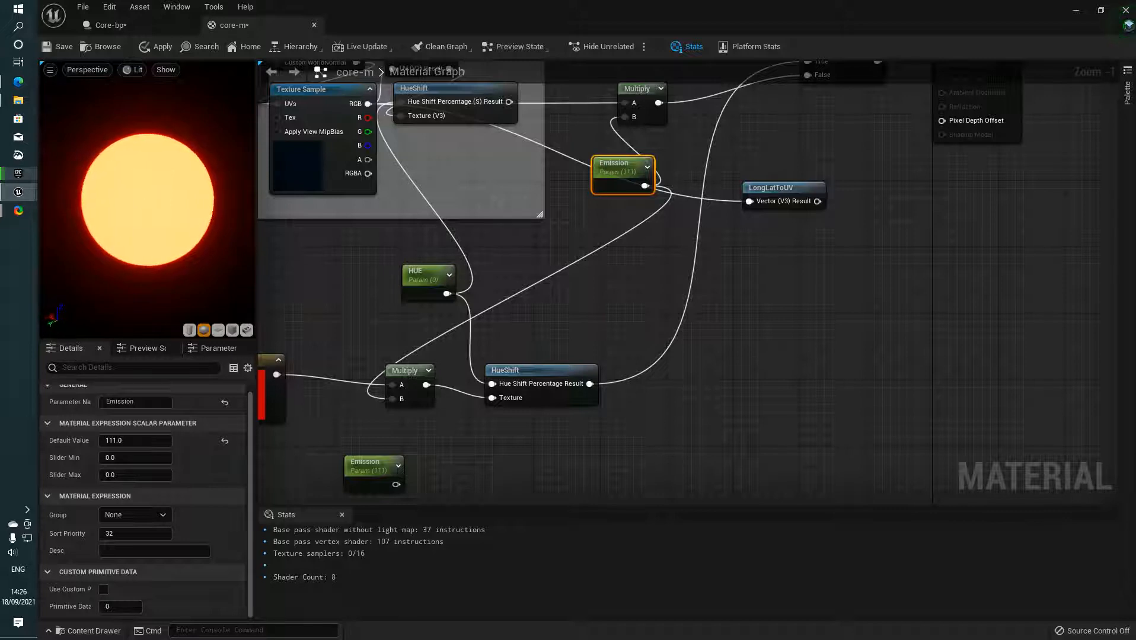
left_click_drag(198, 208, 158, 184)
scroll(157, 184, "down", 3)
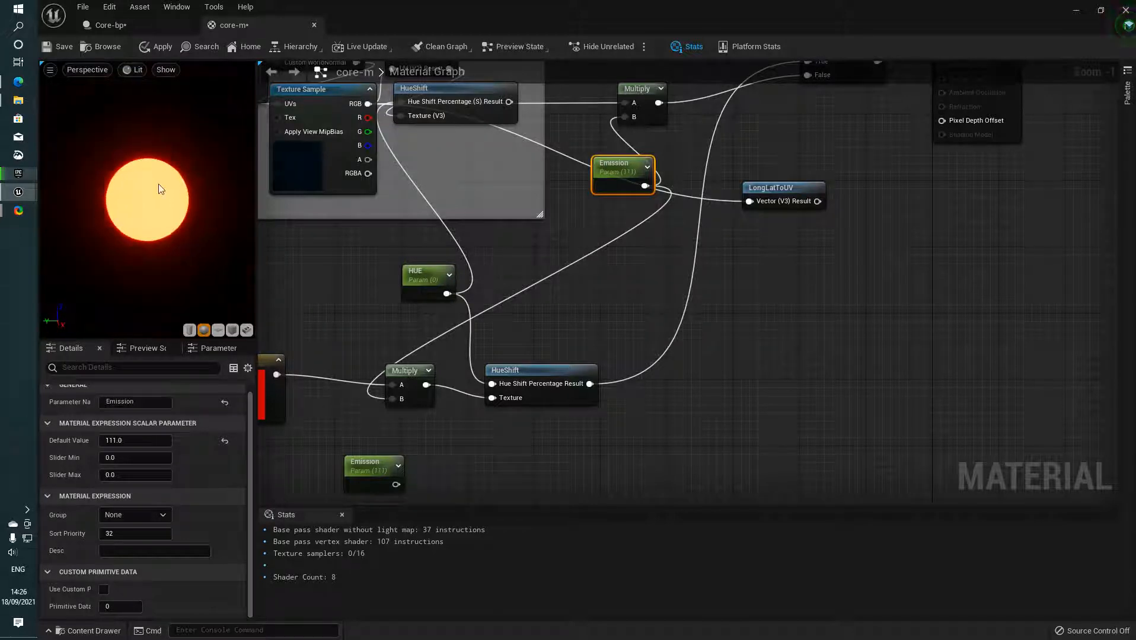
scroll(144, 130, "up", 5)
scroll(135, 76, "down", 4)
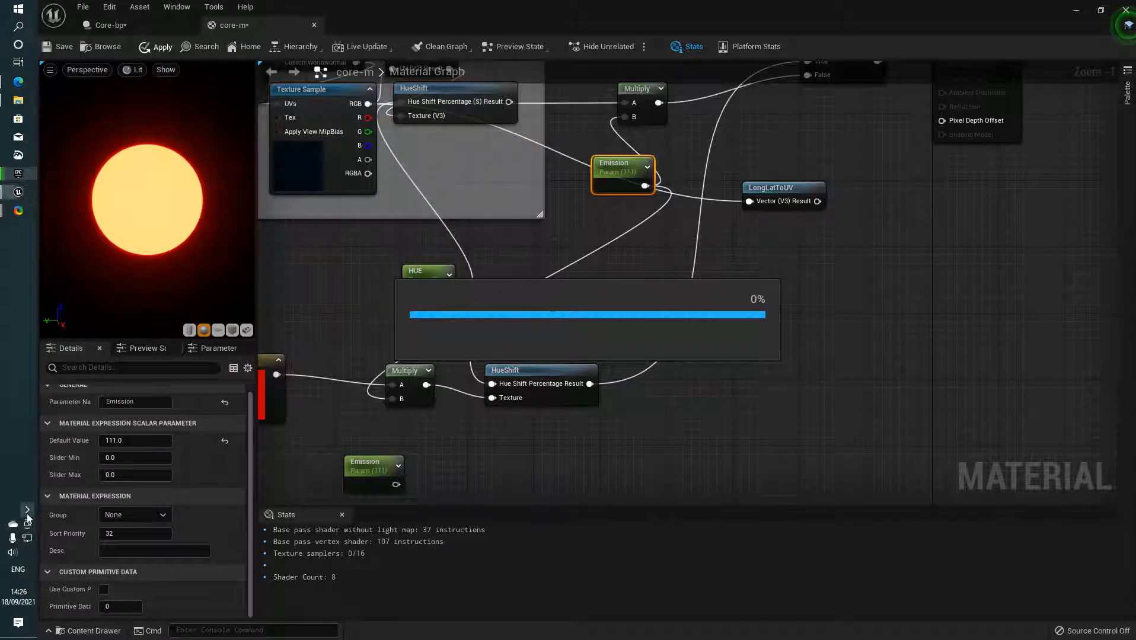
right_click_drag(258, 409, 379, 382)
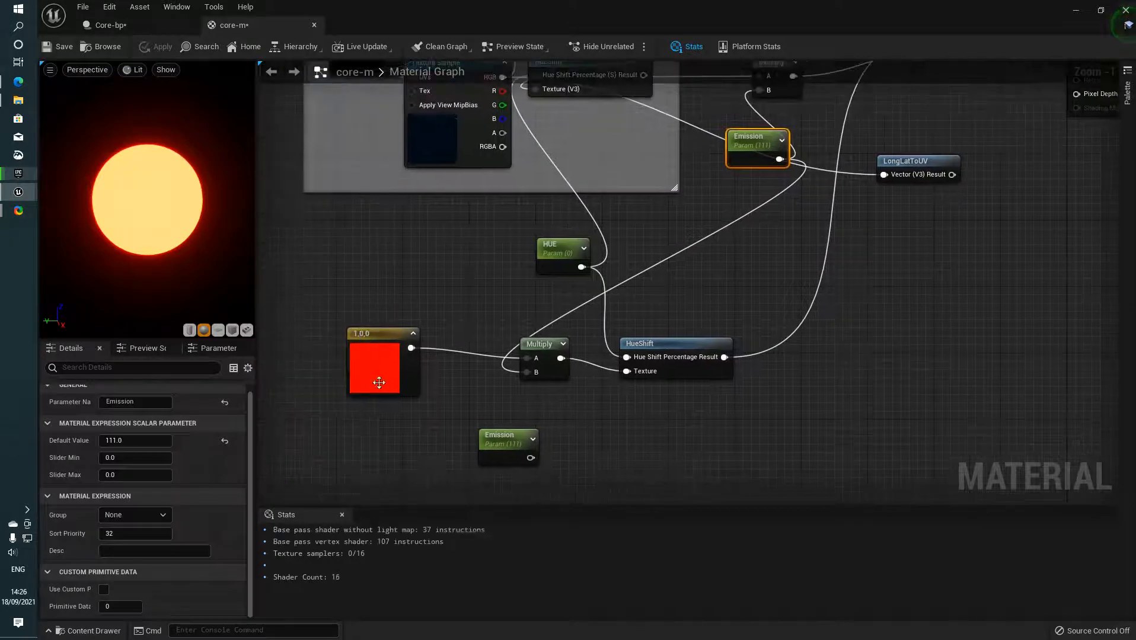
right_click(378, 359)
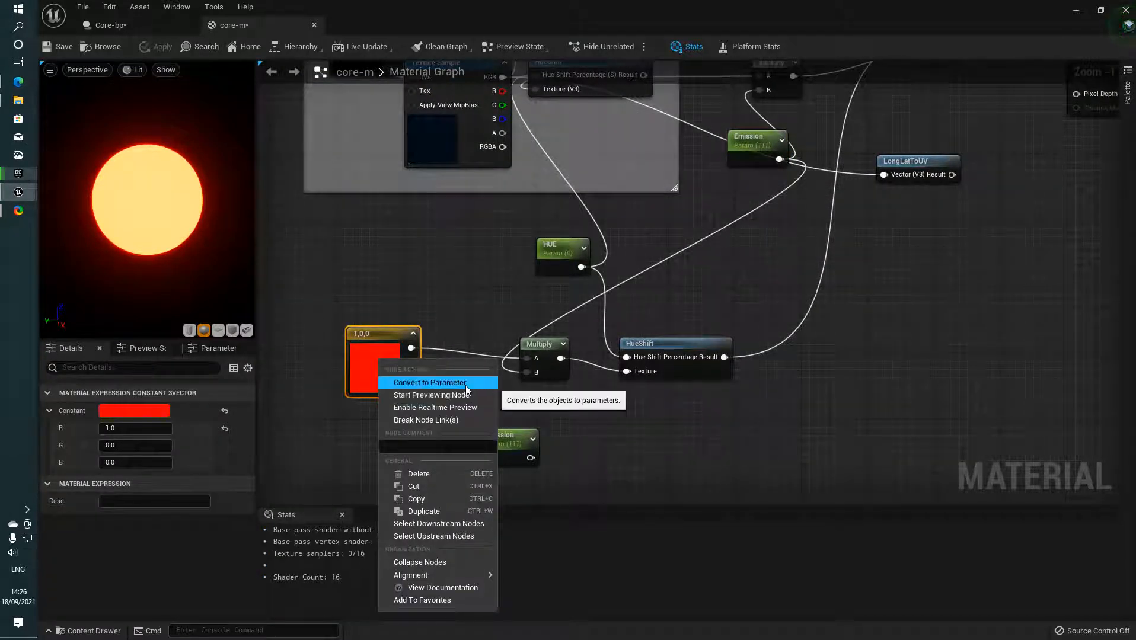
left_click(608, 271)
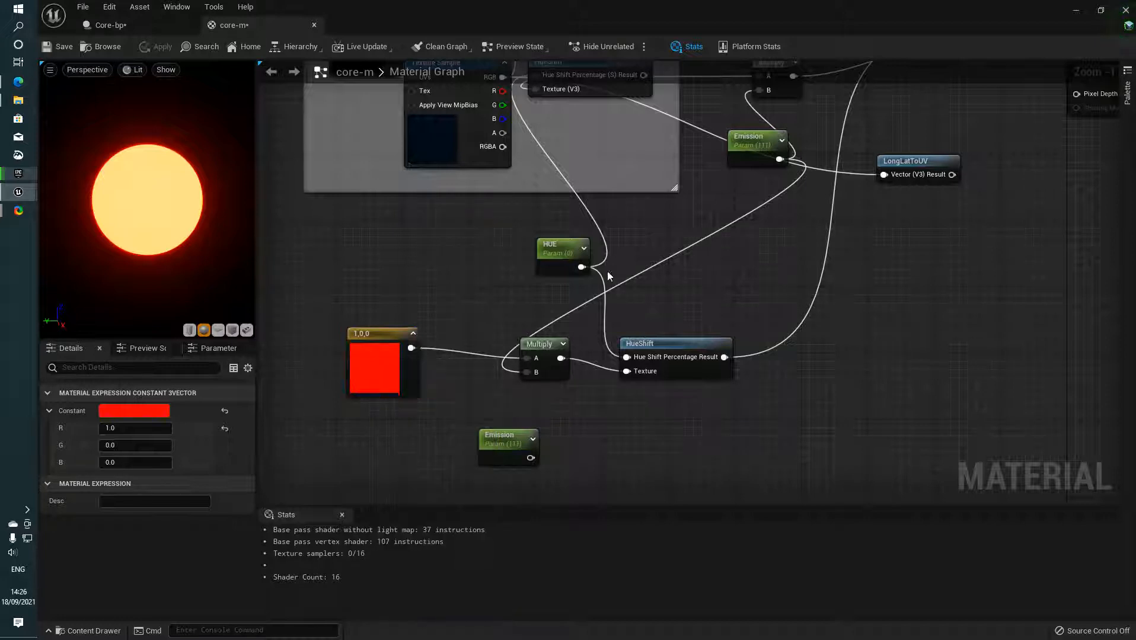
Step: Move the HUE parameter node closer to the color constant, just above the lower Multiply node
left_click_drag(559, 257, 499, 293)
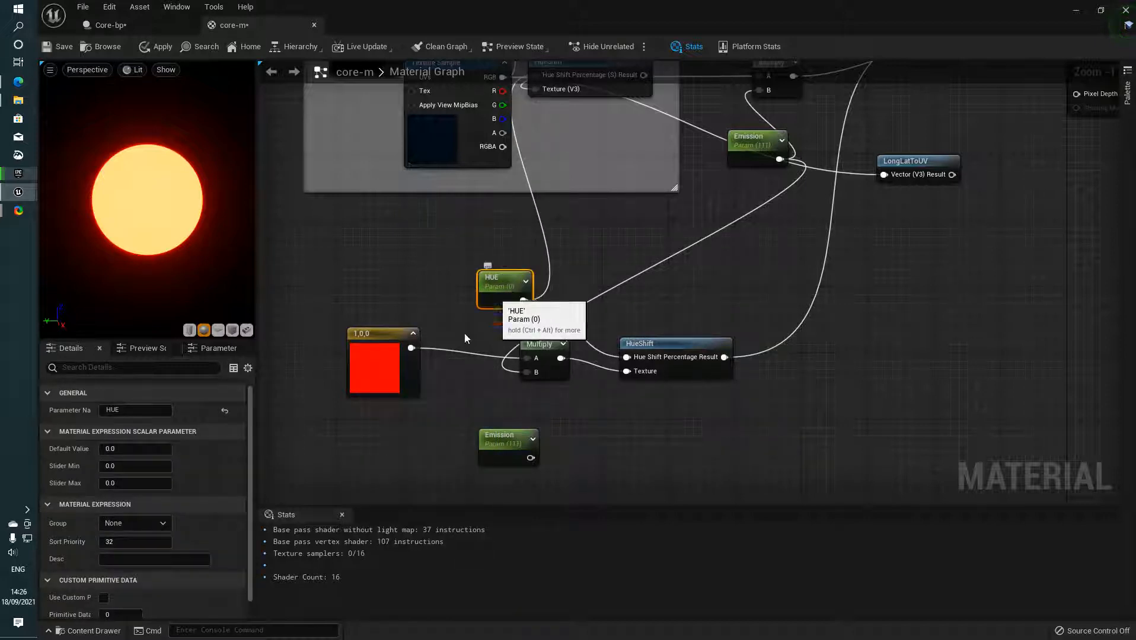
Step: Try default values of 0.5, 0.3 and 1 for the HUE parameter to compare the preview glow
left_click(131, 443)
type("0.5")
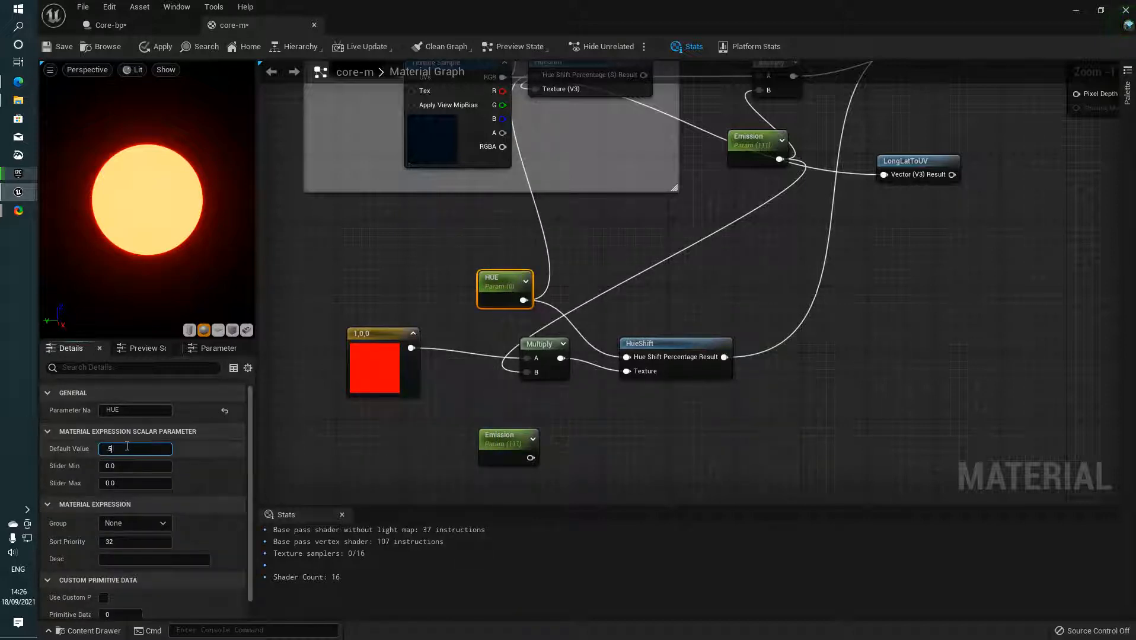
key("Return")
type(".3")
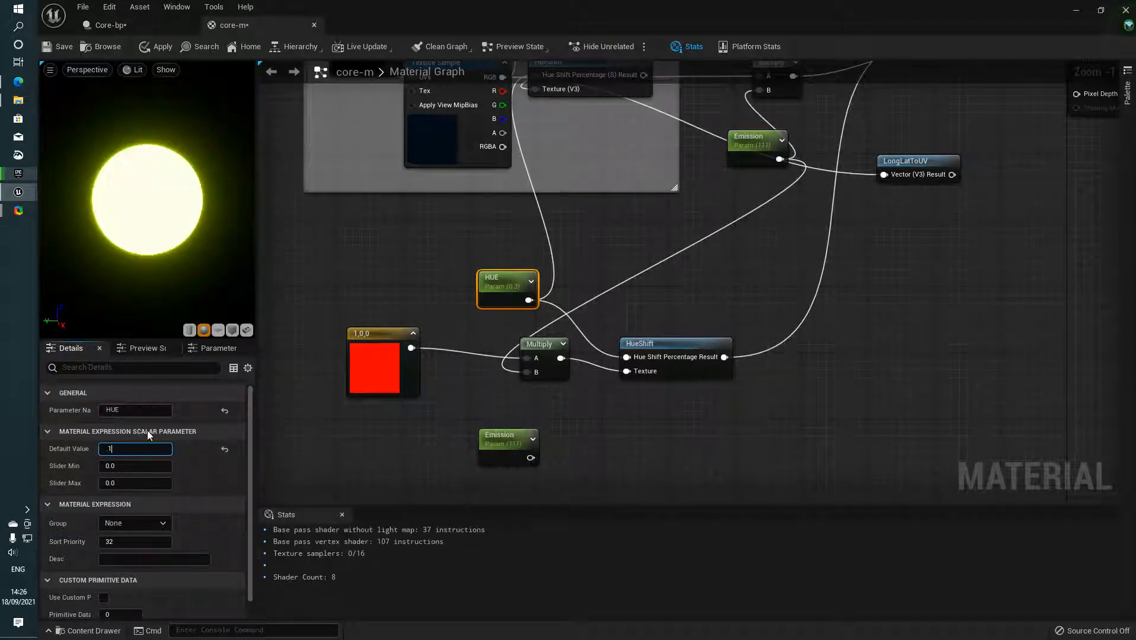
type("1")
key("Return")
Step: Set the HUE parameter's slider maximum to 1 and bring its default value back to 0
left_click(133, 483)
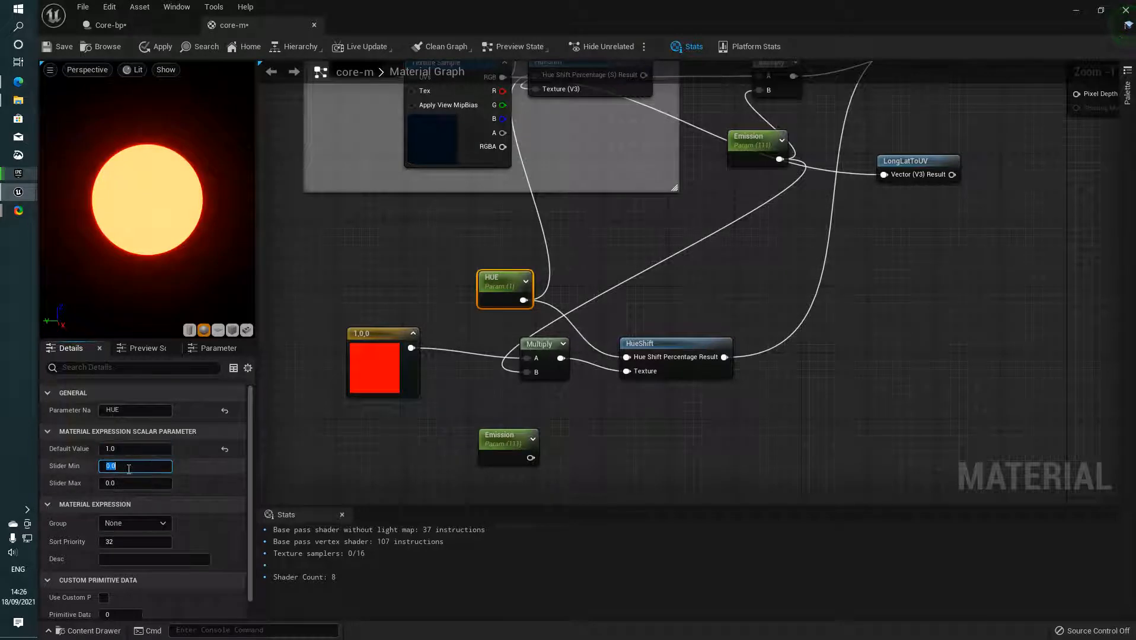
type("1")
key("Return")
left_click(147, 435)
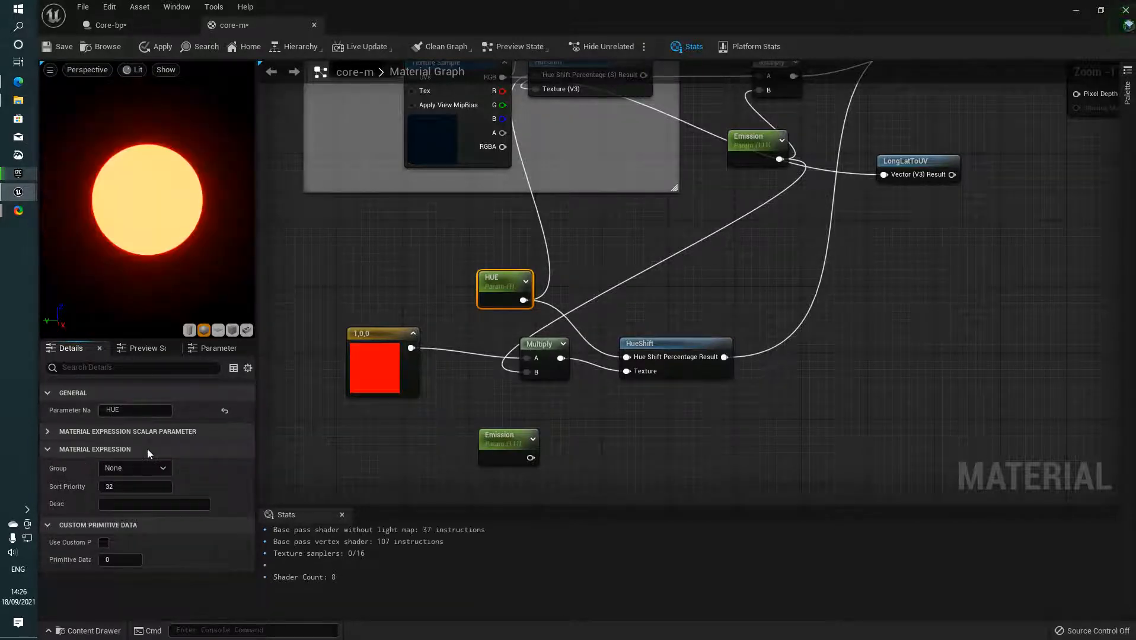
left_click(152, 439)
mouse_move(121, 448)
left_mouse_down()
mouse_move(110, 448)
mouse_move(131, 449)
mouse_move(99, 448)
mouse_move(166, 449)
mouse_move(99, 449)
left_mouse_up()
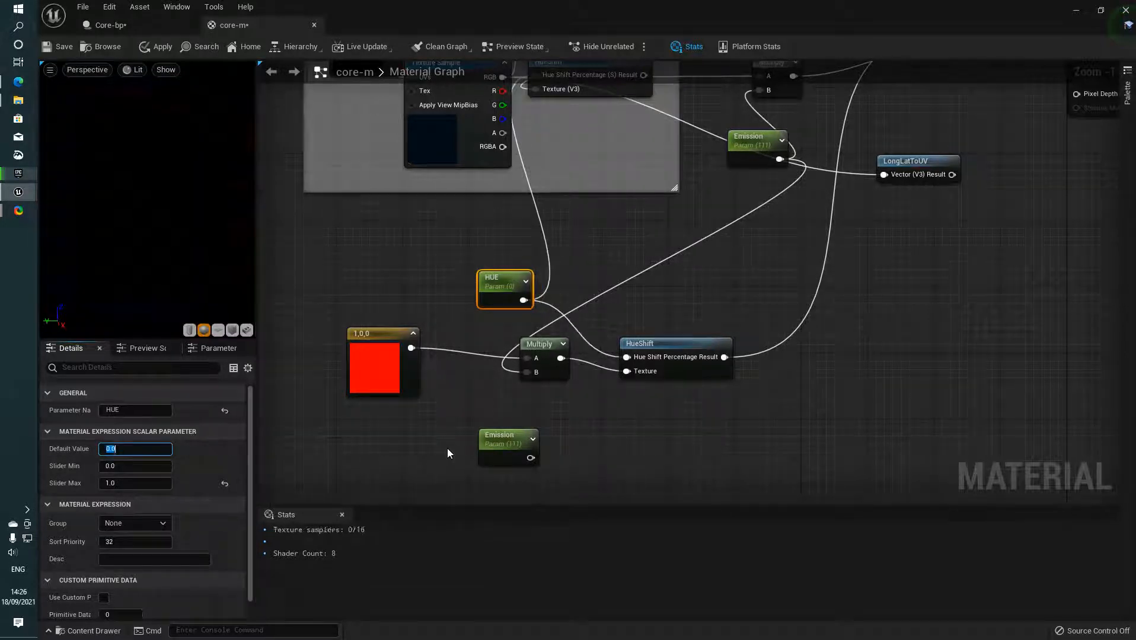
Step: Set the red value of the color constant to 11
left_click(381, 372)
left_click(145, 428)
type("11")
key("Return")
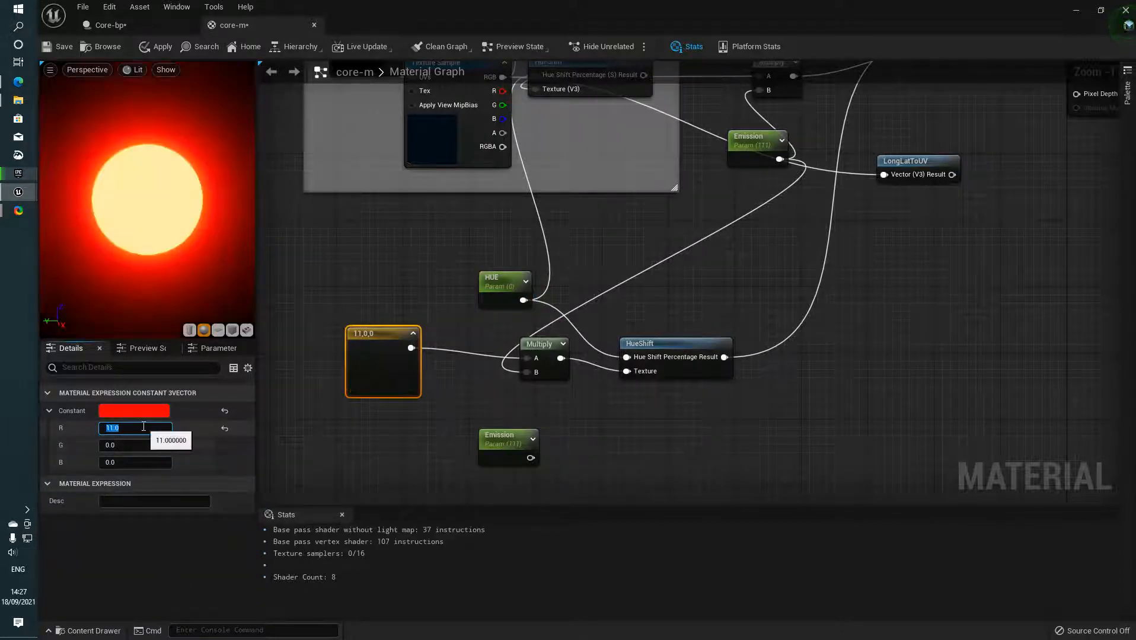
Step: Sweep the HUE default value through its range to preview the colors and reset it to 0
left_click(493, 279)
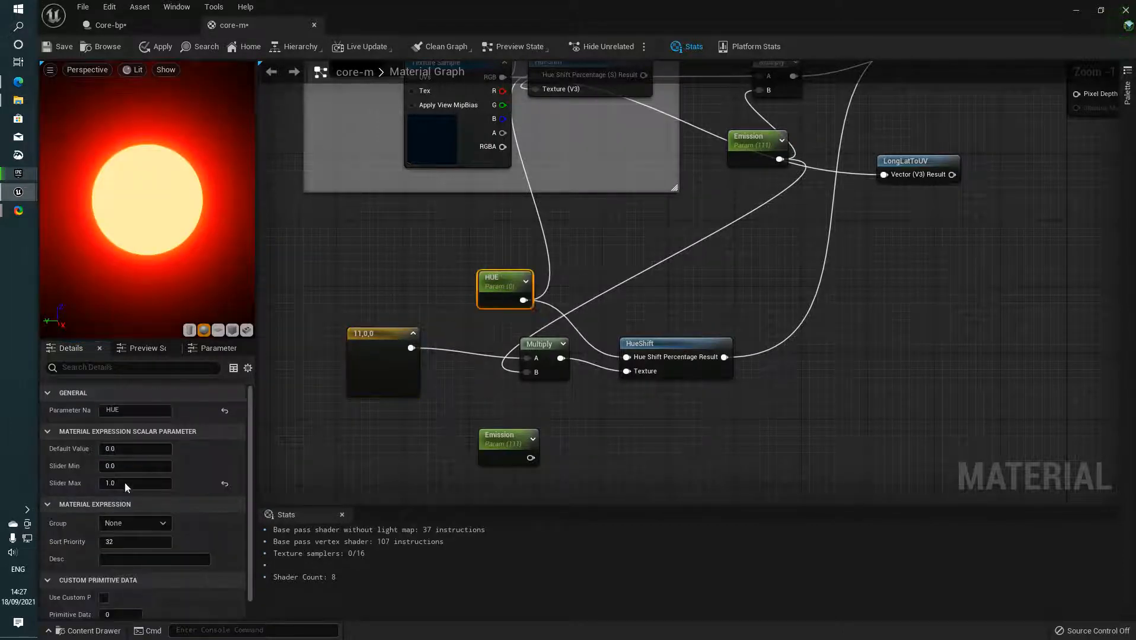
left_click_drag(128, 449, 174, 451)
left_click(172, 449)
type("0")
key("Return")
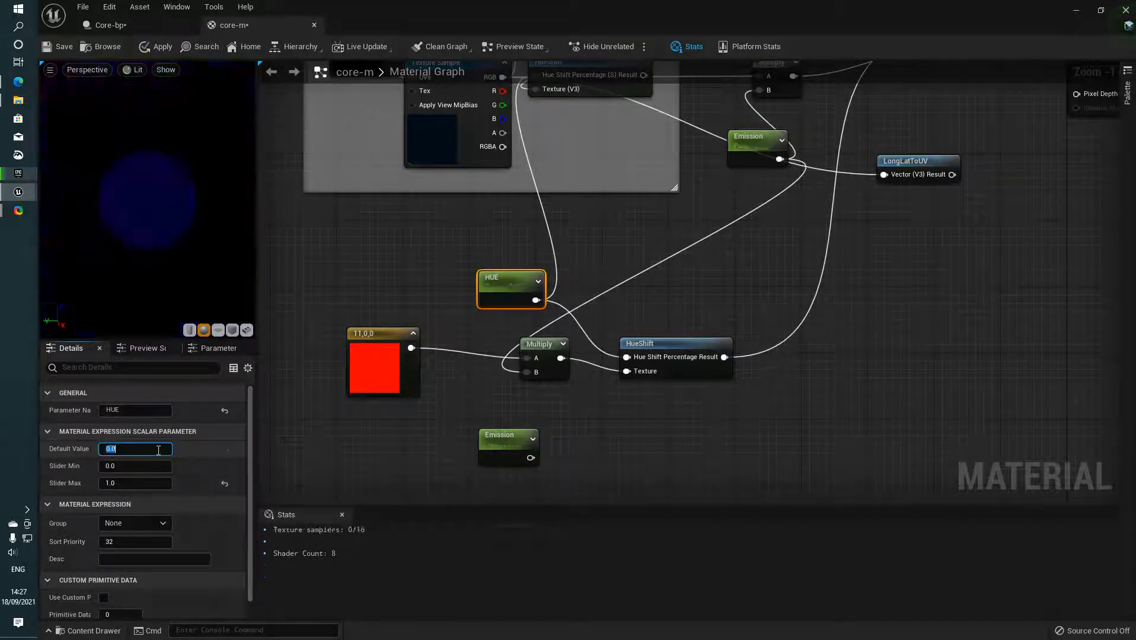
Step: Try red values of 7 and 77 on the color constant to compare the glow
right_click_drag(682, 176, 609, 170)
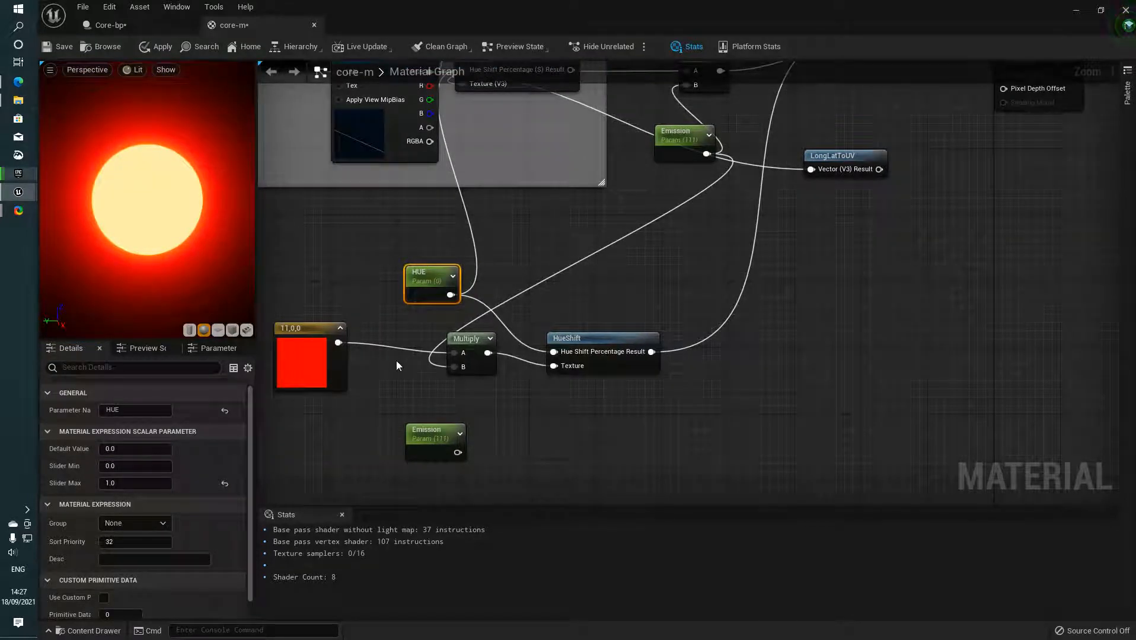
left_click(319, 369)
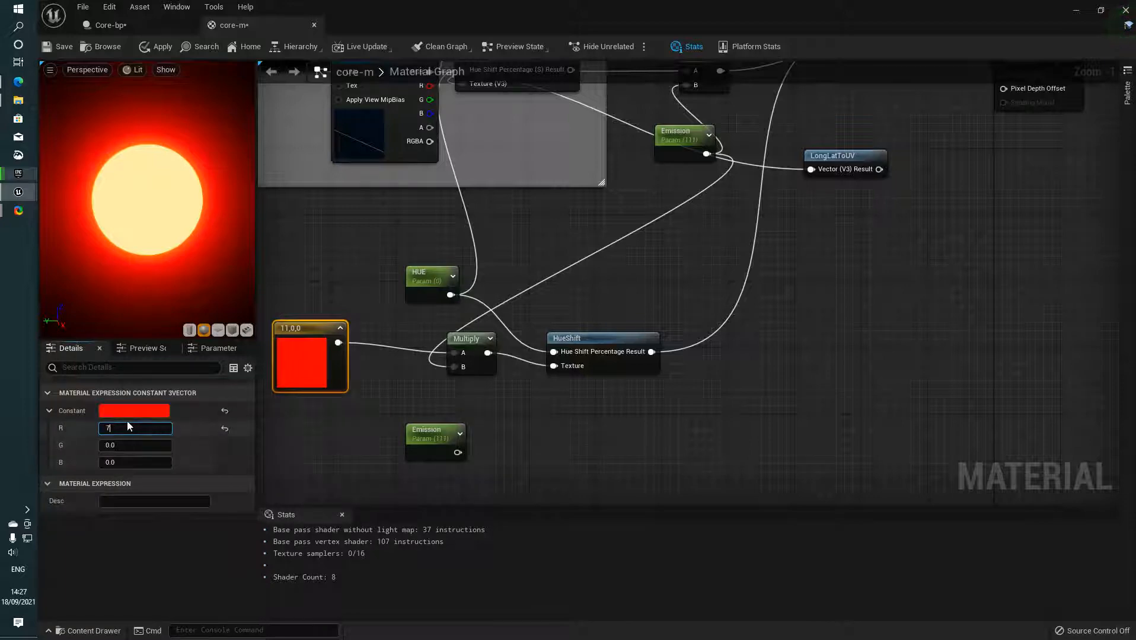
type("7")
key("Return")
type("77")
key("Return")
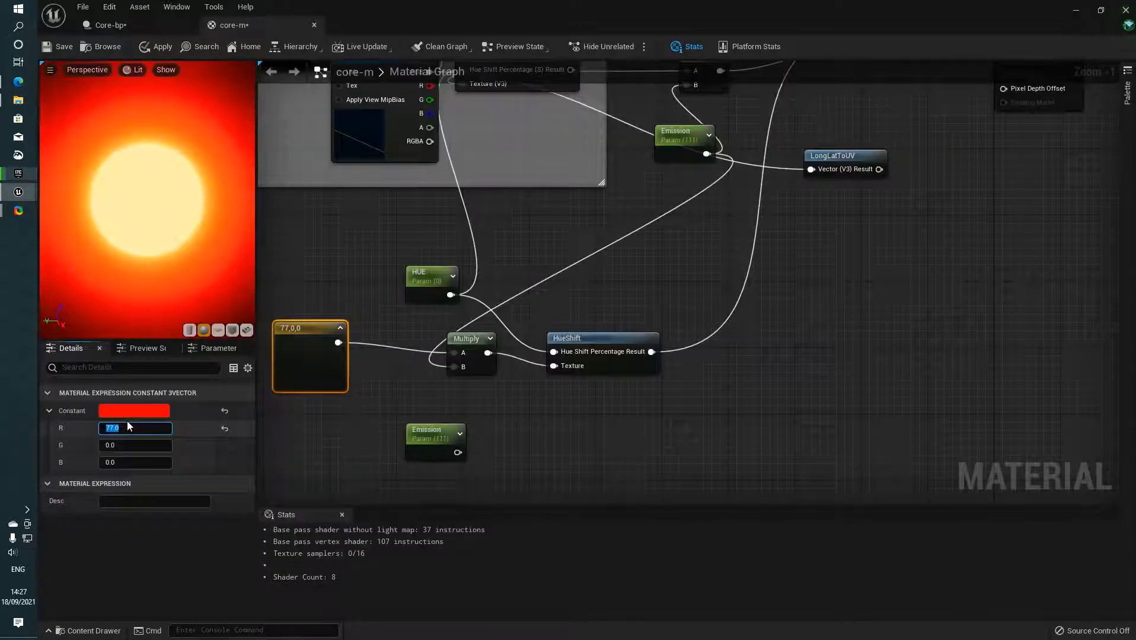
Step: Set the color constant's red value to 7 and raise it to 777 to compare the glow on the smaller preview sphere
left_click(332, 235)
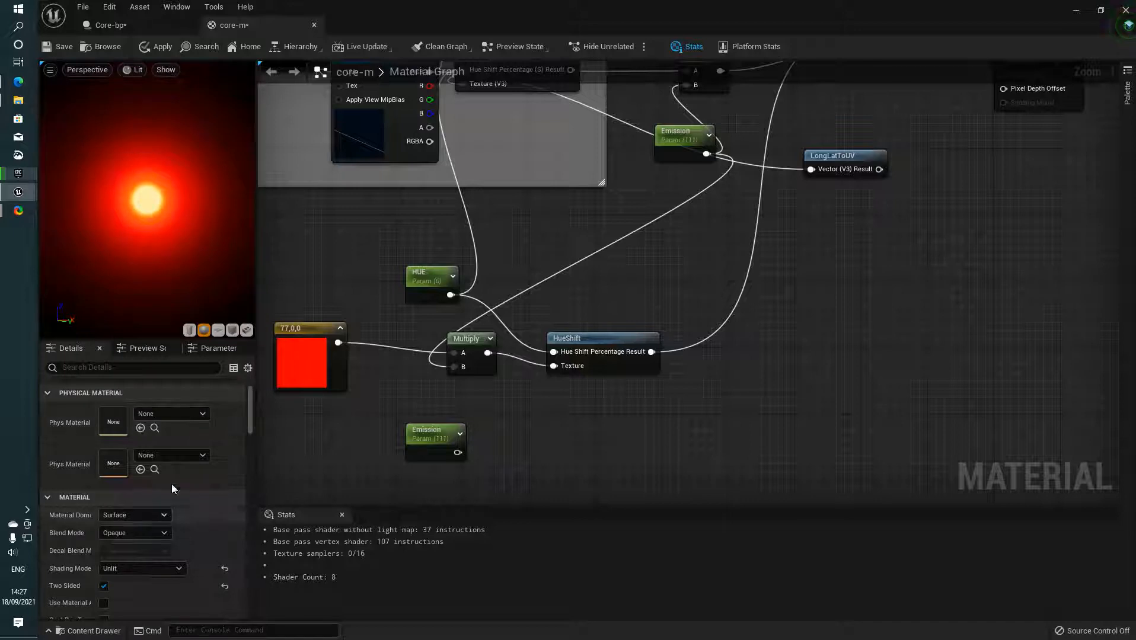
left_click(321, 351)
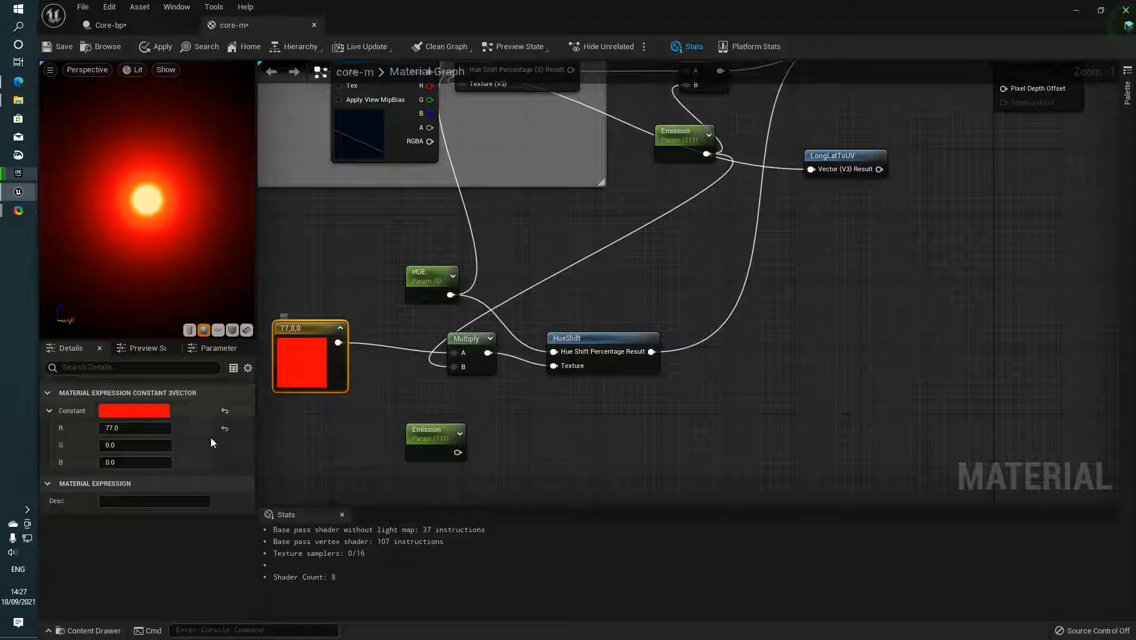
left_click(145, 428)
type("7")
key("Return")
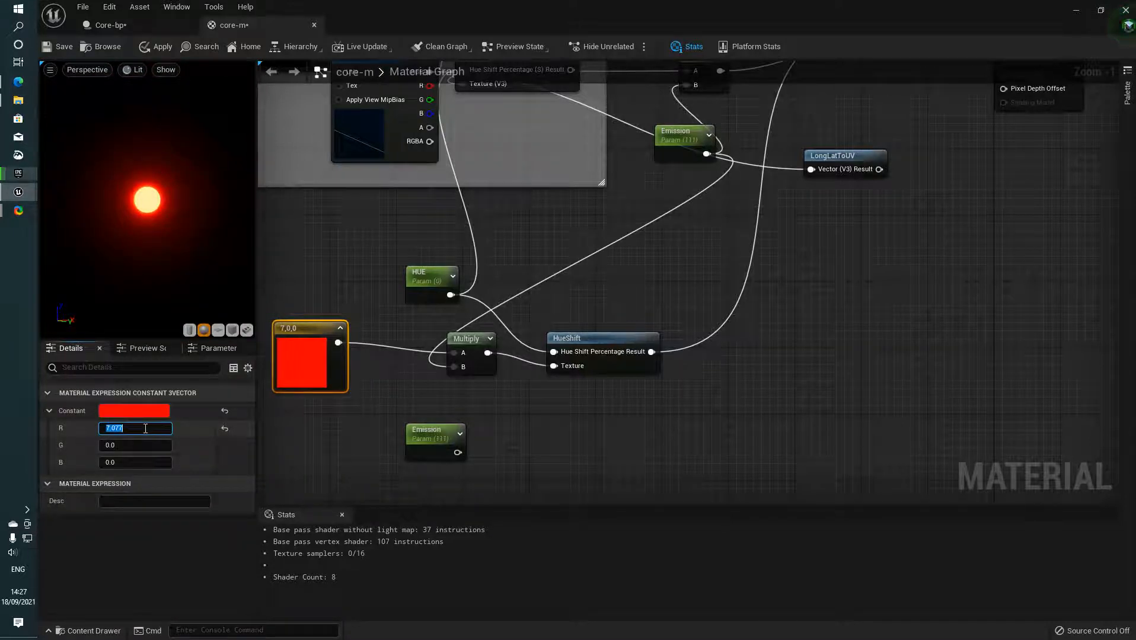
type("777")
key("Return")
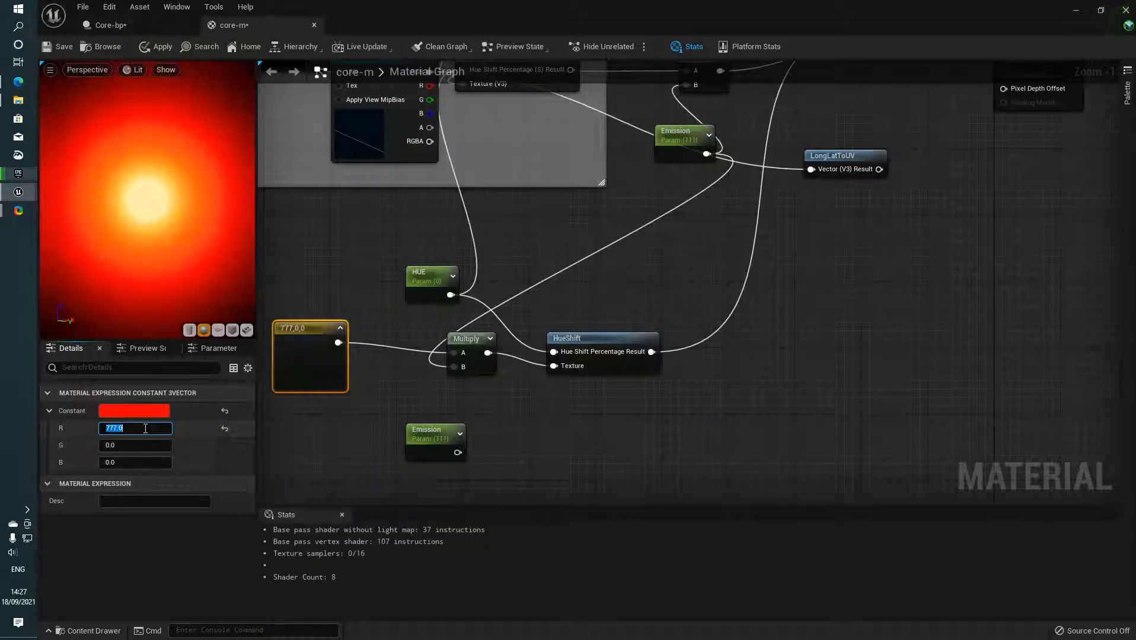
Step: Dock the material's Parameters panel beside the preview viewport and view the sphere from another angle
left_click_drag(217, 348, 222, 255)
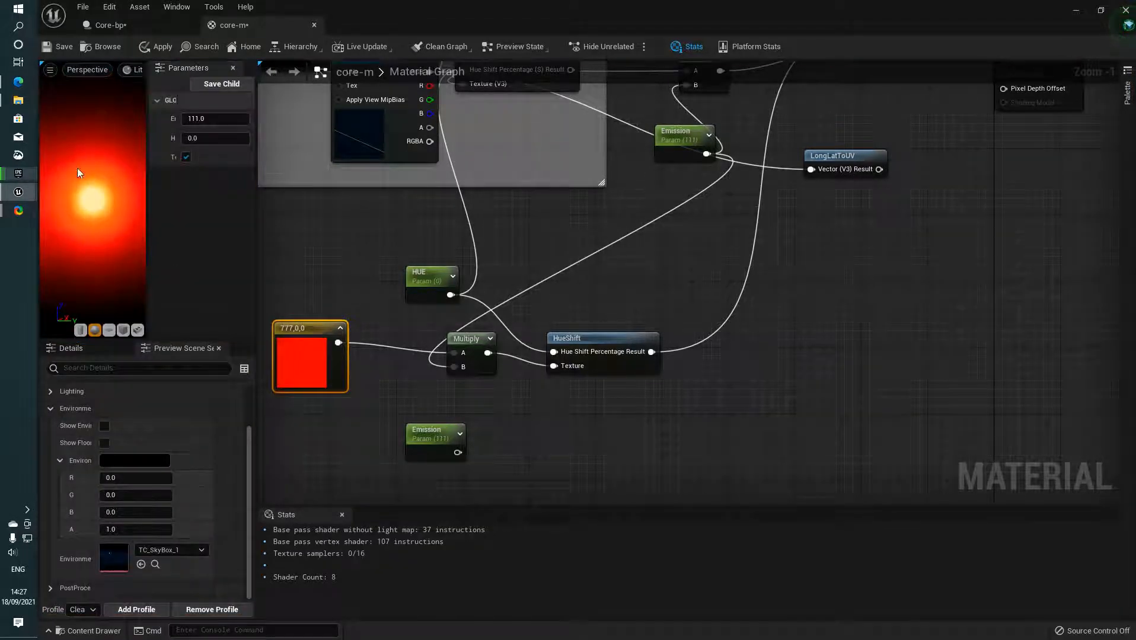
left_click_drag(79, 173, 118, 201)
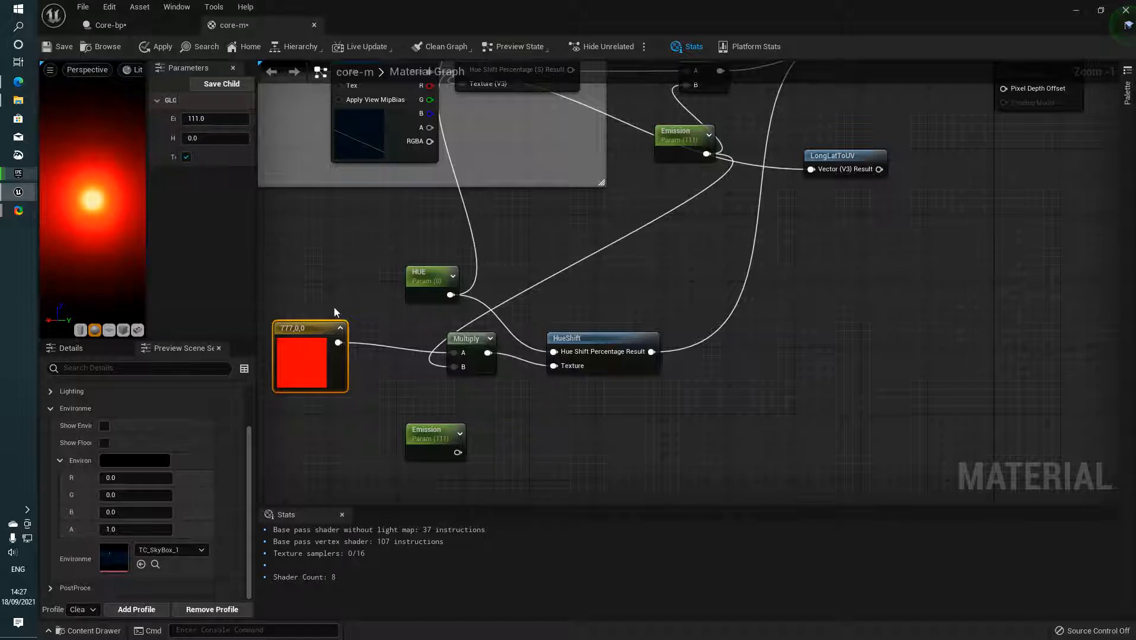
Step: Move the connected Emission parameter node just above the HUE node and apply the material changes
mouse_move(473, 433)
right_mouse_down()
mouse_move(467, 443)
mouse_move(469, 429)
right_mouse_up()
left_click(684, 122)
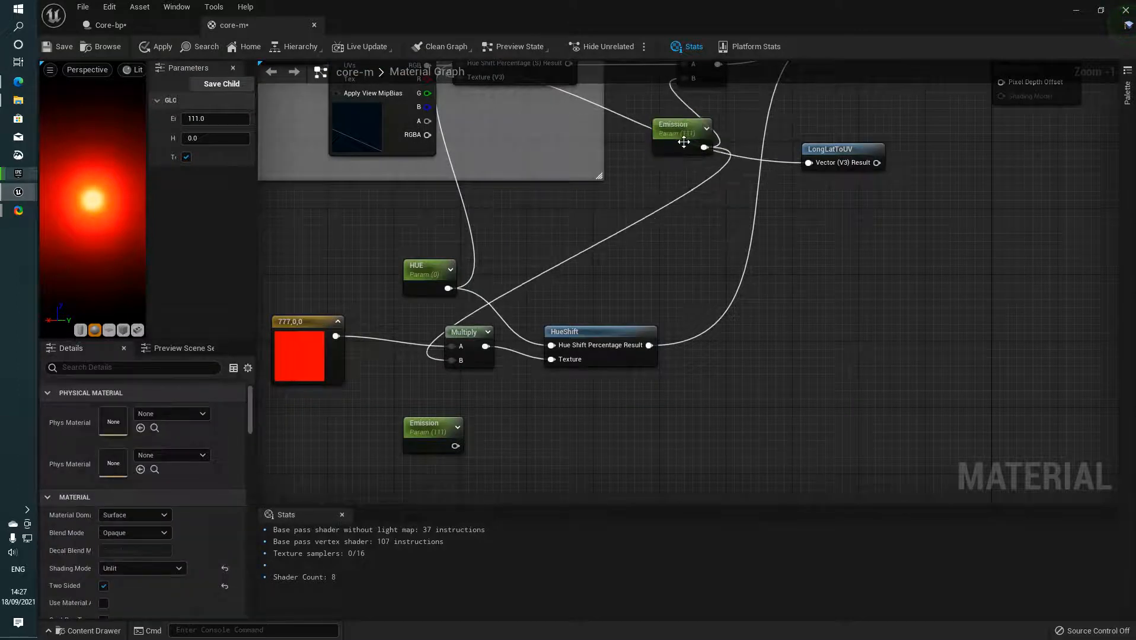
left_click_drag(670, 139, 405, 239)
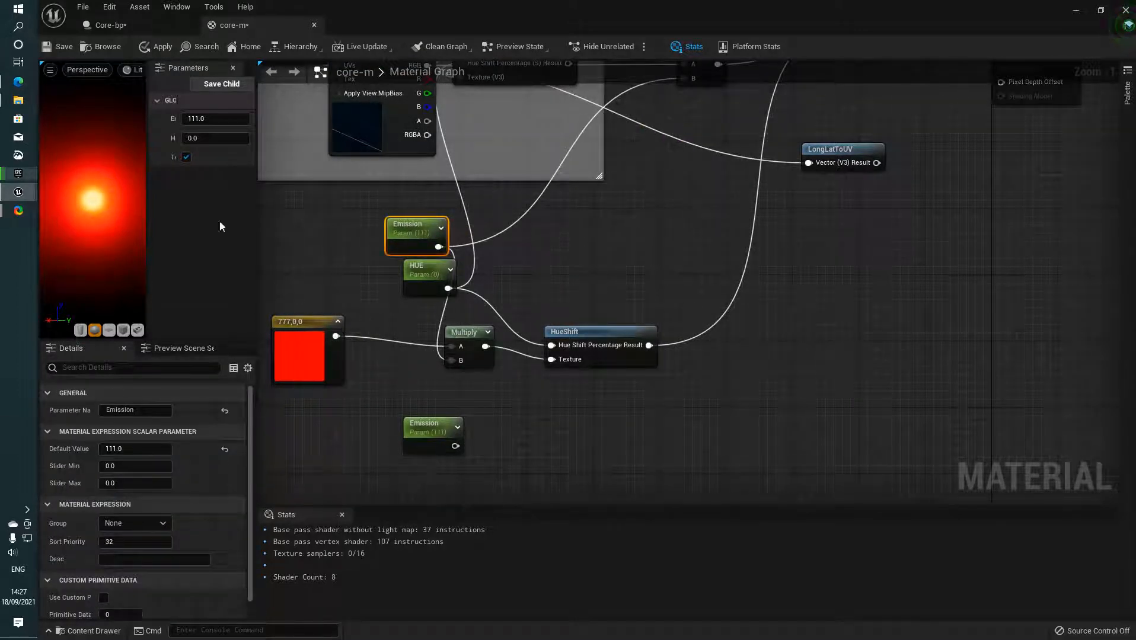
left_click(160, 47)
Step: Check the wiring from the Toggle switch into Emissive Color and save the core-m material
right_click_drag(475, 202, 347, 361)
right_click_drag(837, 231, 747, 256)
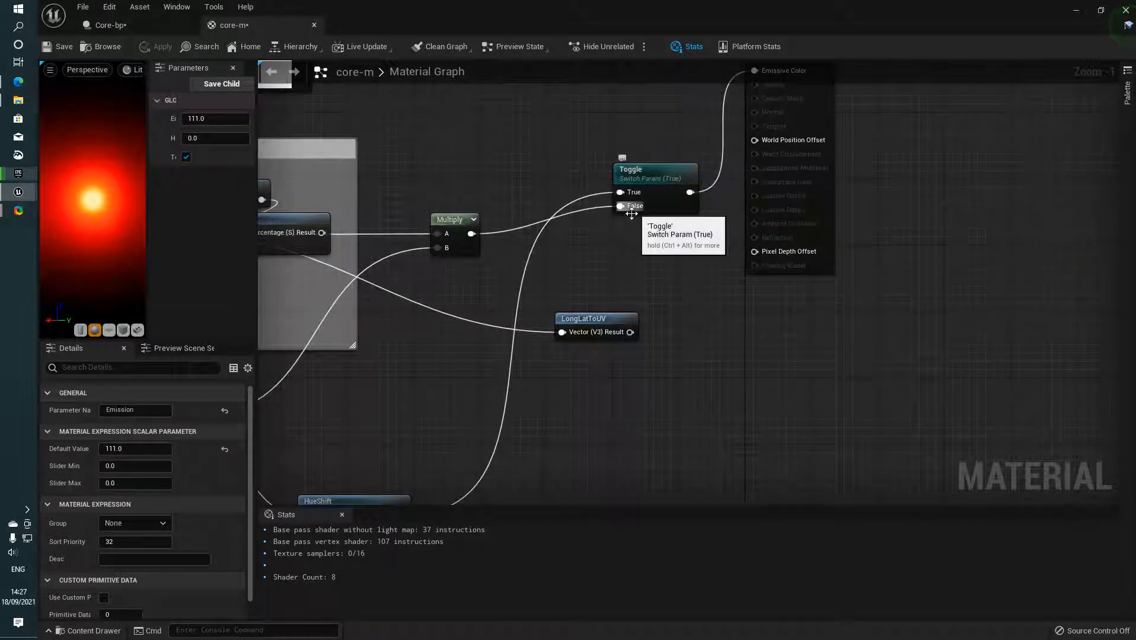
right_click_drag(631, 214, 506, 324)
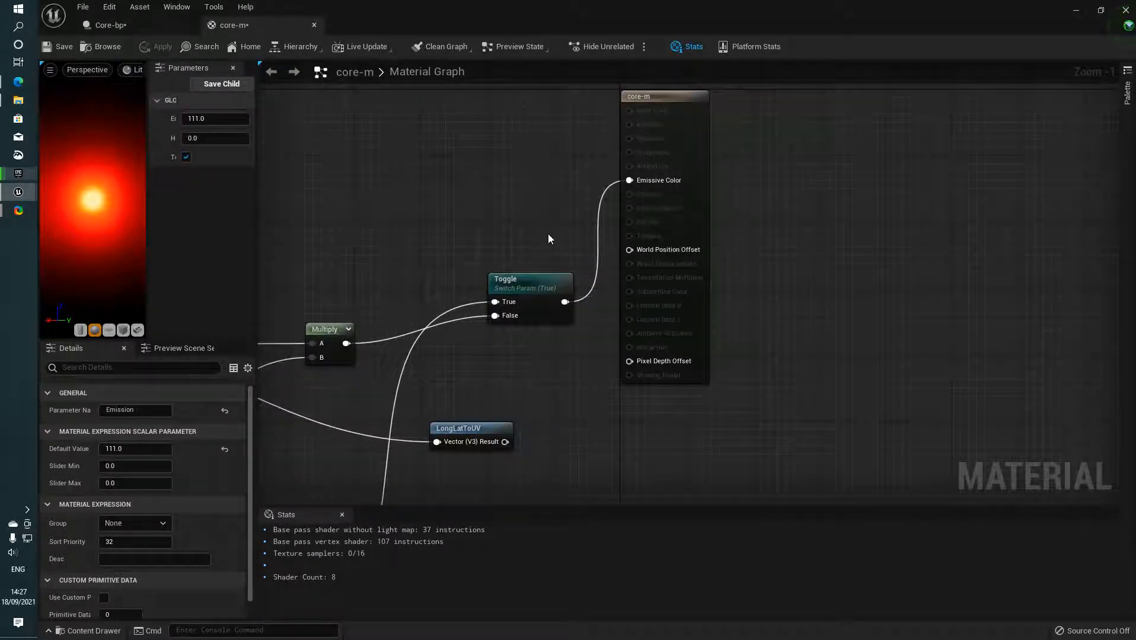
right_click_drag(548, 235, 587, 243)
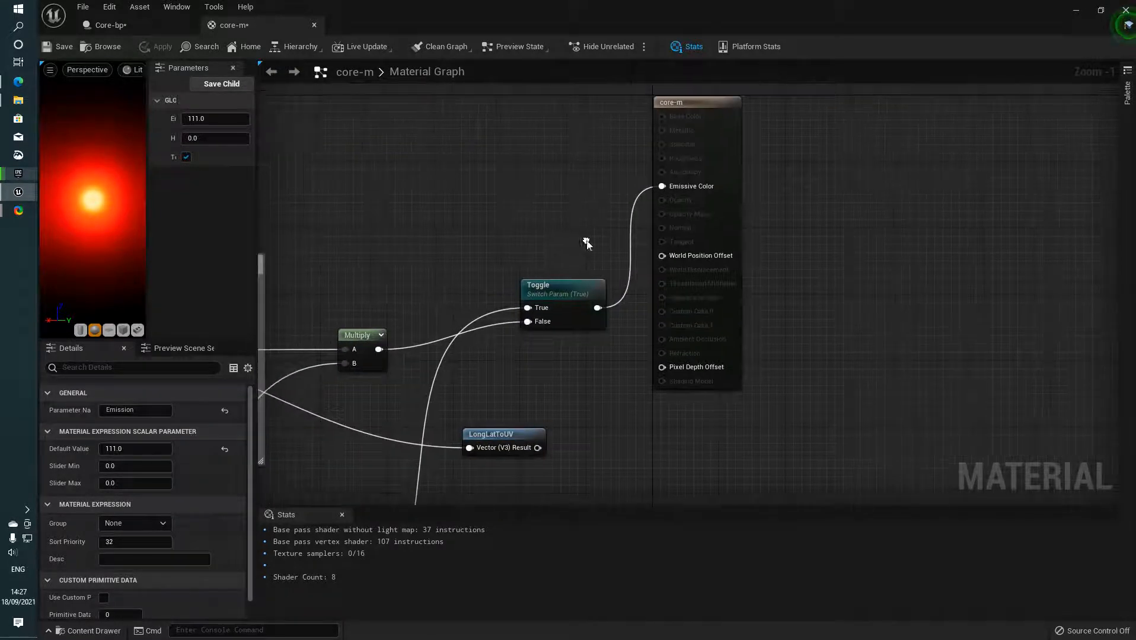
left_click(51, 48)
Step: Set the default value of the connected Emission parameter to 7
right_click_drag(449, 236, 608, 179)
right_click_drag(458, 340, 629, 291)
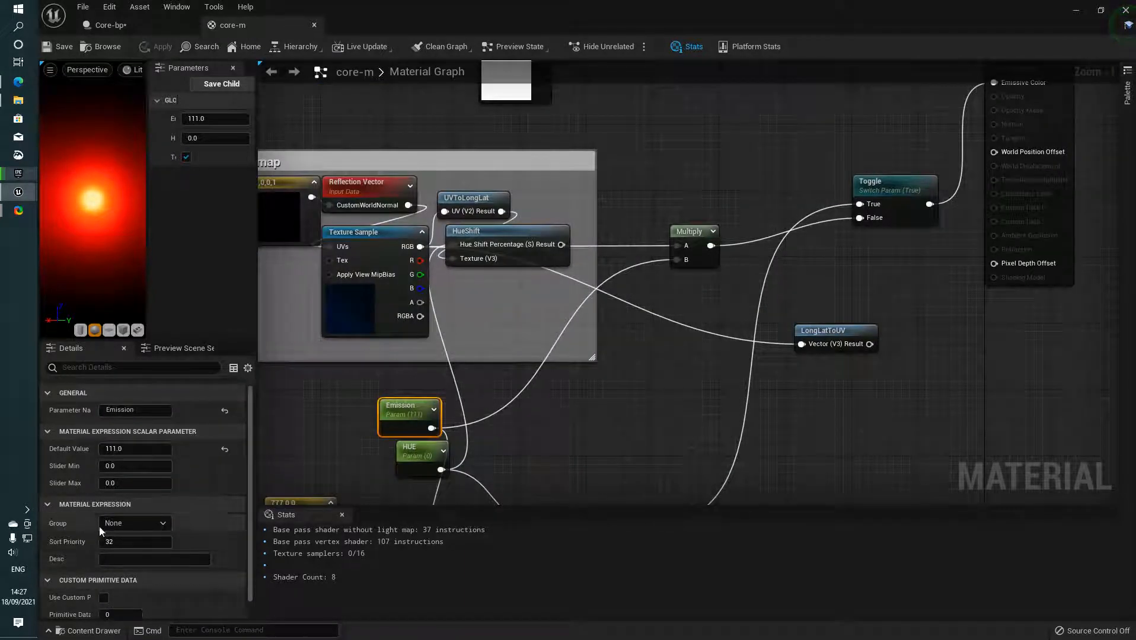
left_click(135, 449)
type("7")
key("Return")
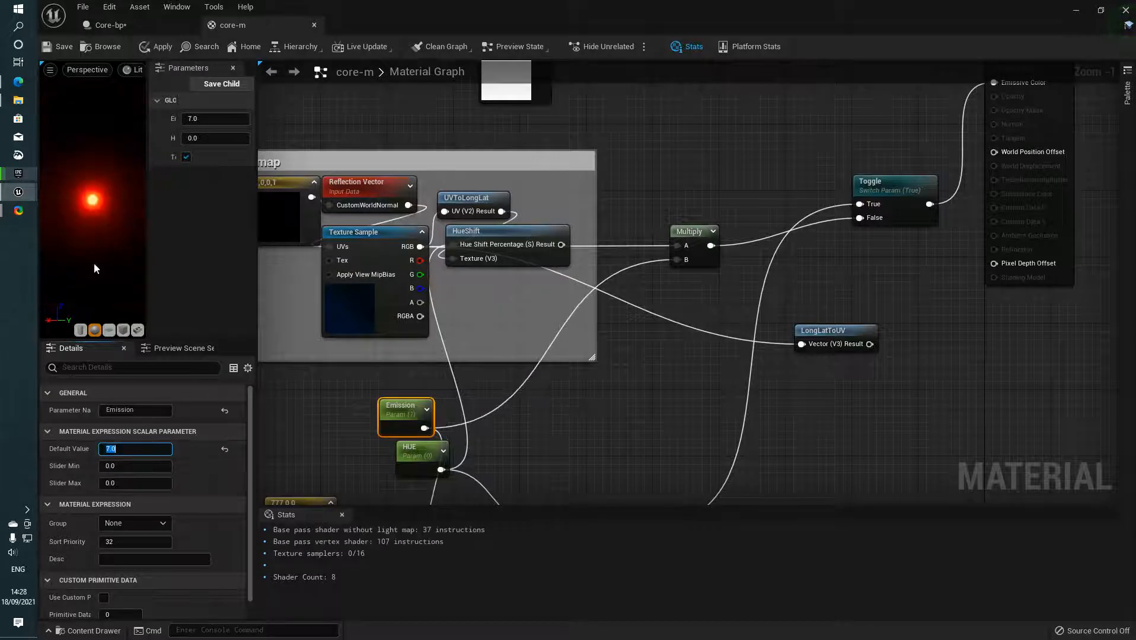
Step: Set the red value of the color constant feeding the lower Multiply node to 7
right_click_drag(518, 499, 672, 399)
left_click(445, 446)
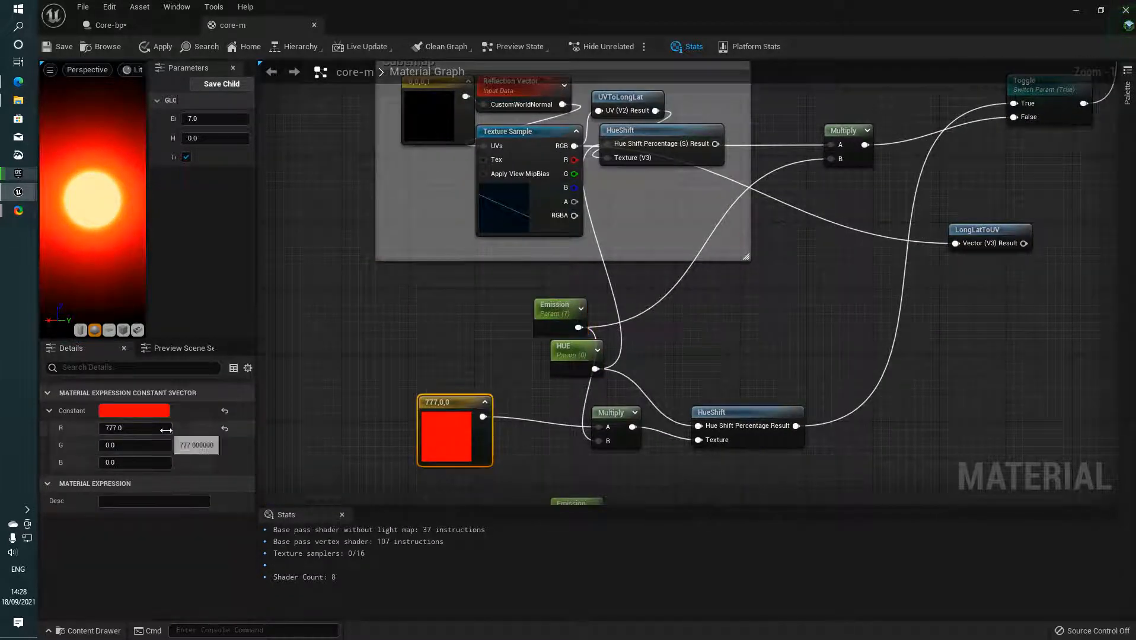
left_click(136, 428)
type("7")
key("Return")
Step: Try 7777 as the connected Emission parameter's default, settle on 777, and apply the changes to the core-m material
left_click(560, 308)
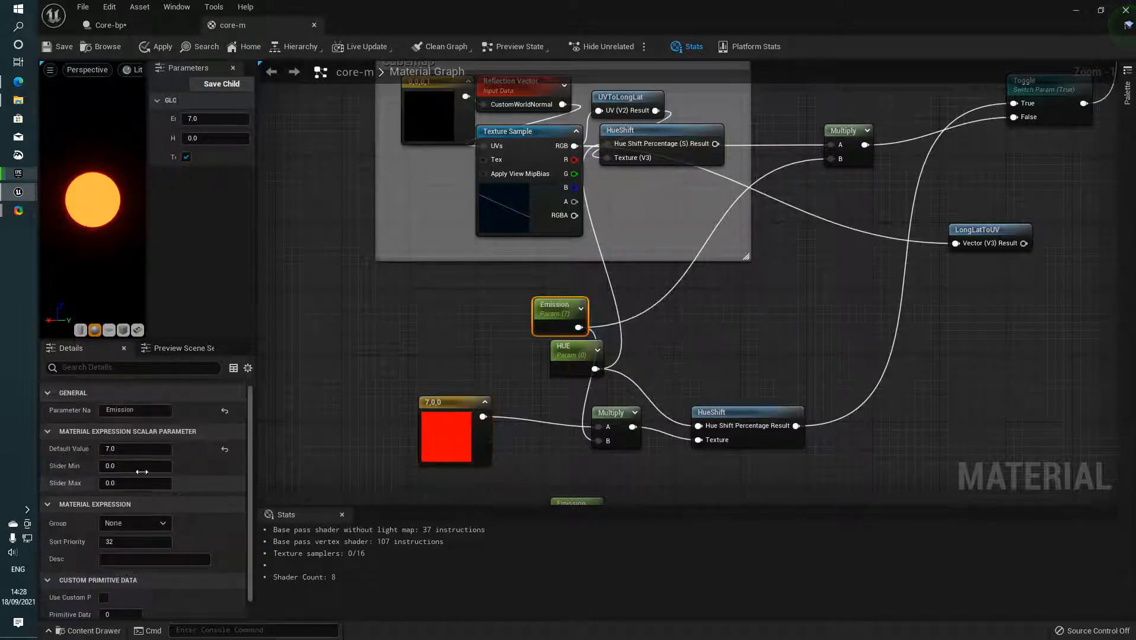
left_click(135, 450)
type("7777")
key("Return")
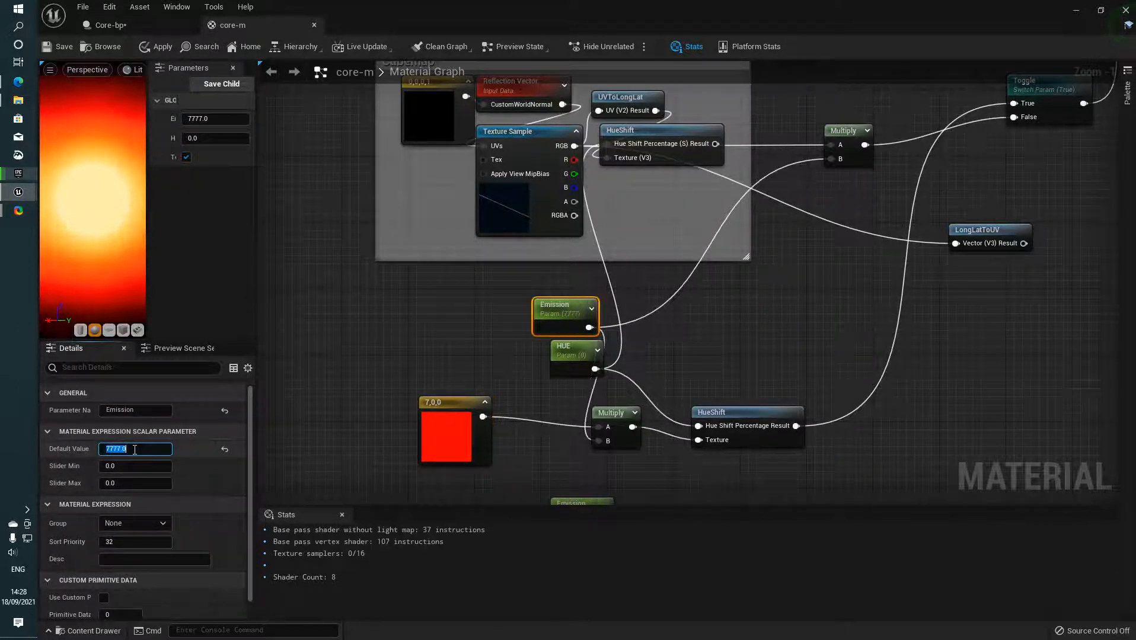
type("777")
key("Return")
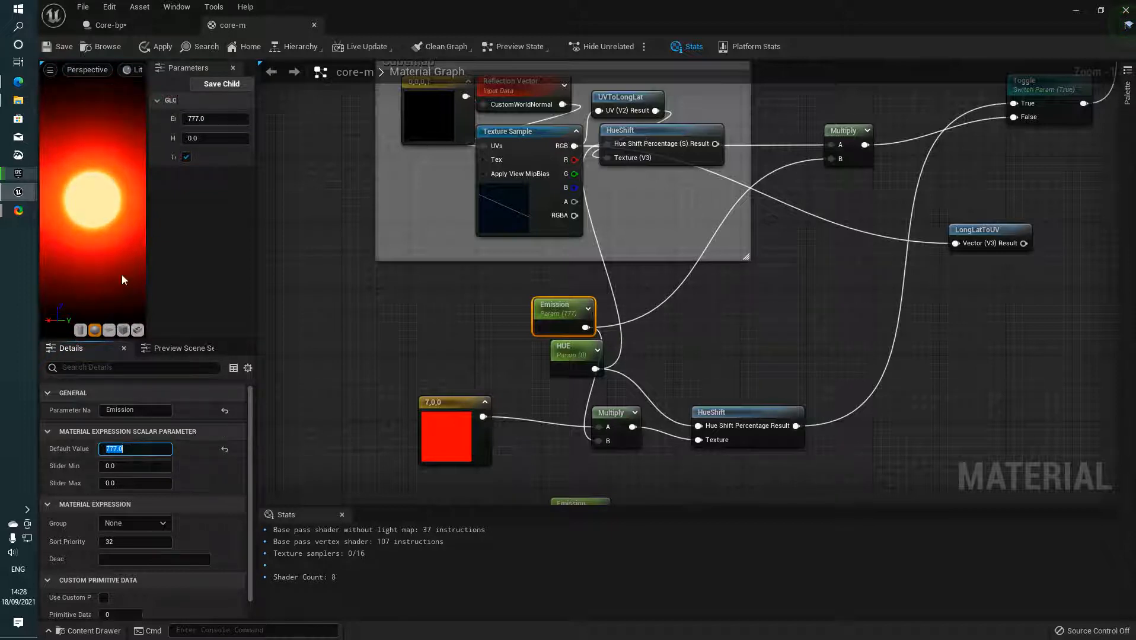
left_click_drag(121, 278, 110, 278)
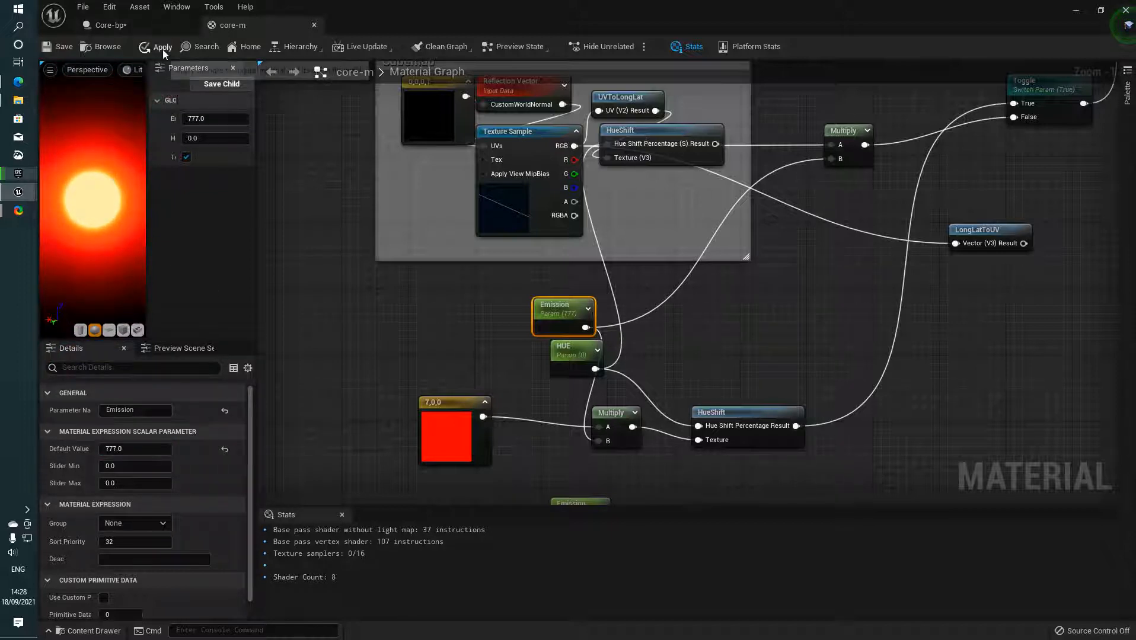
left_click(144, 49)
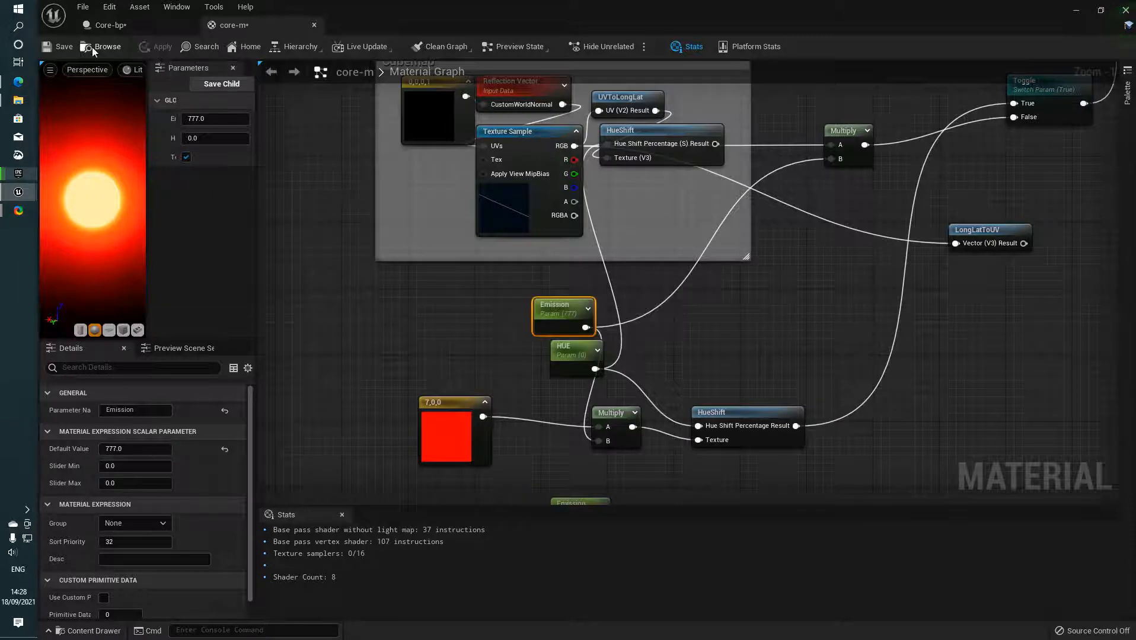
Step: Return to the Core-bp blueprint and view the glowing sphere from farther away
left_click(110, 25)
scroll(599, 327, "down", 6)
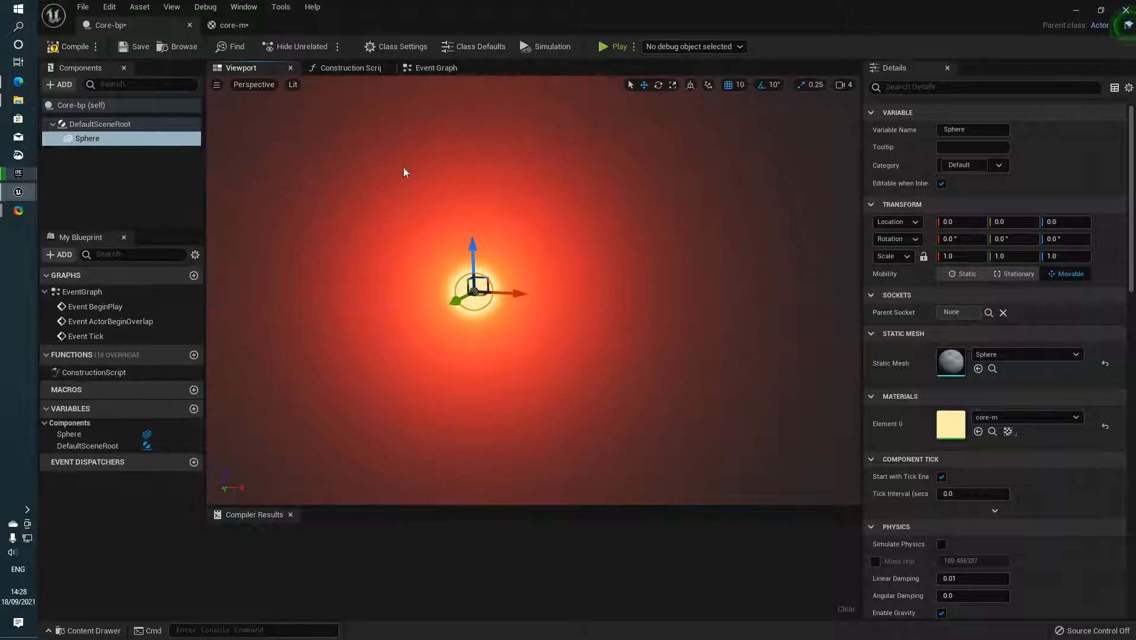
Step: Add a Sphere reference to the Construction Script and create a Create Dynamic Material Instance node targeting it
left_click(343, 70)
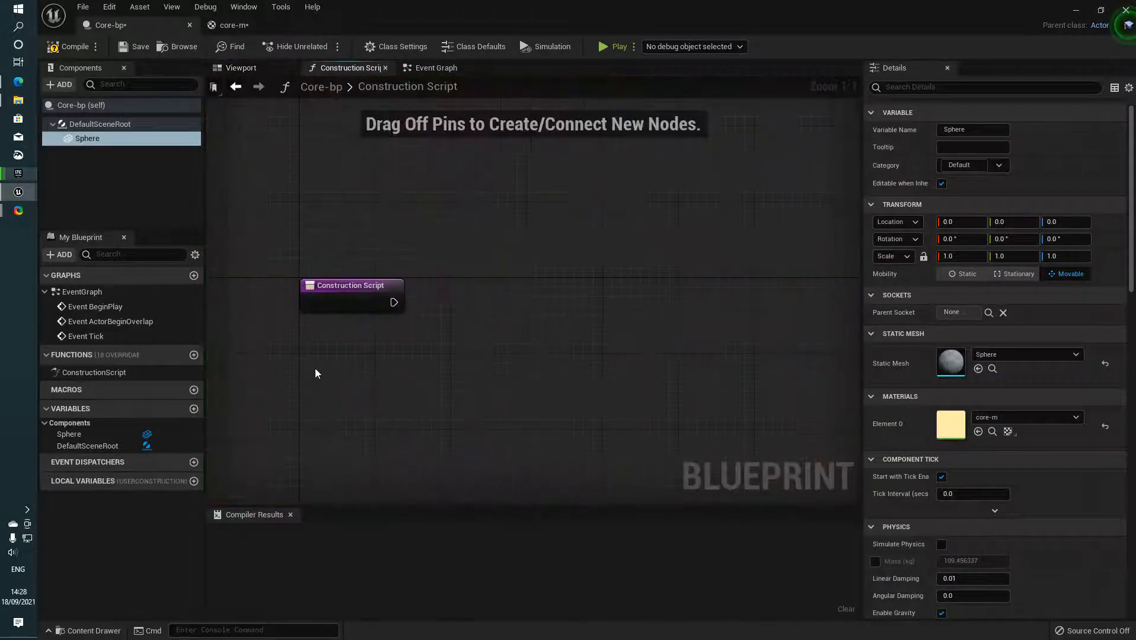
left_click_drag(174, 138, 486, 318)
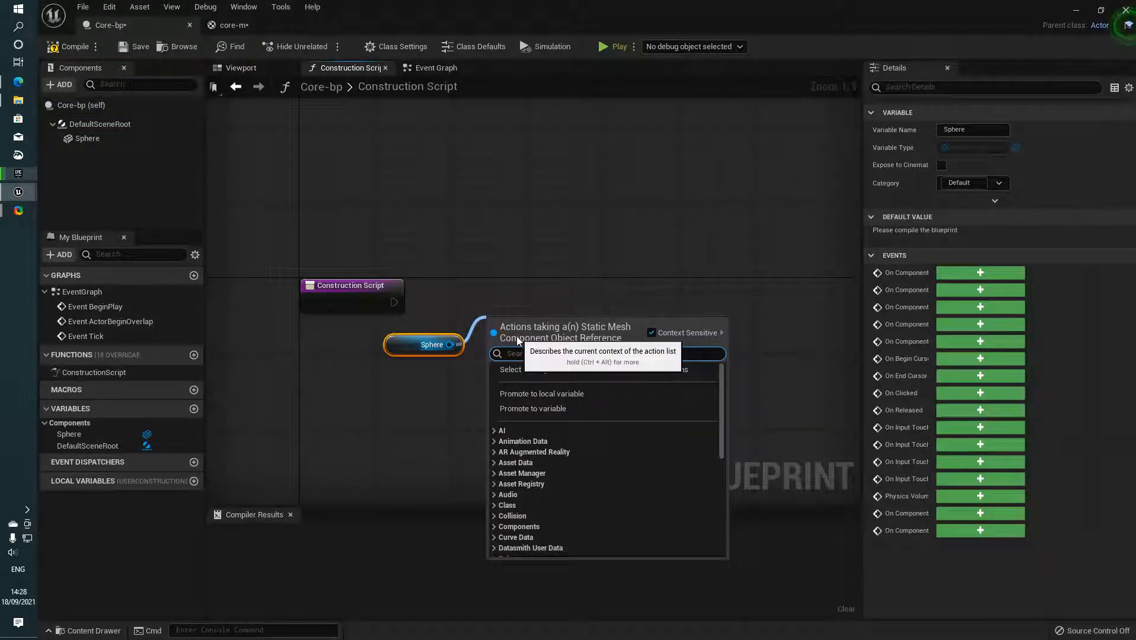
type("crea")
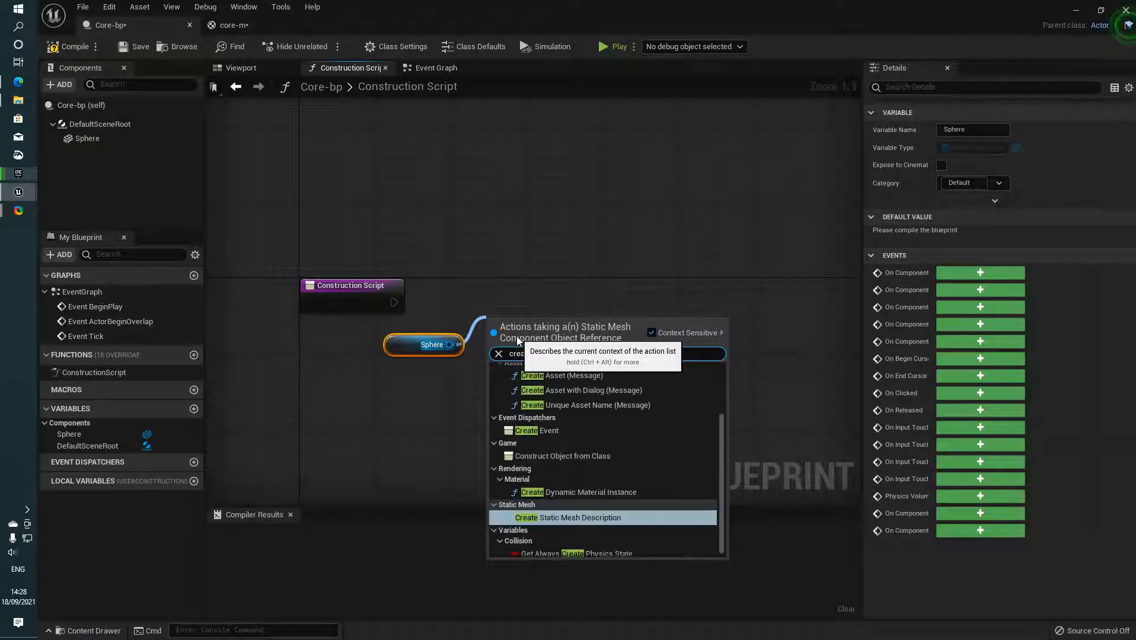
key("Return")
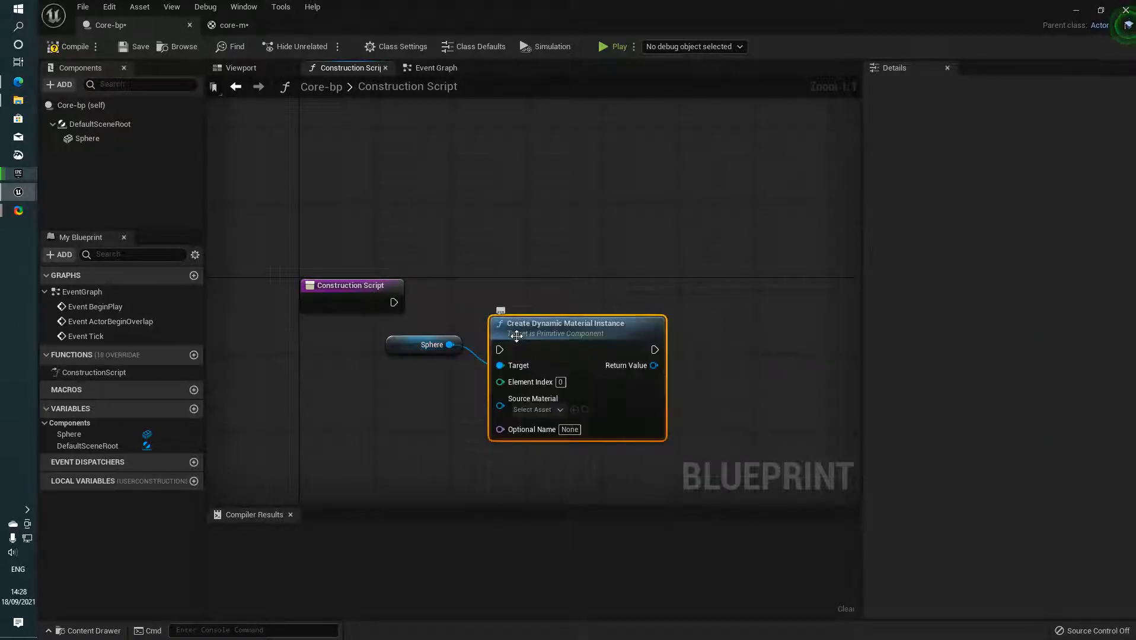
Step: Add a Get Material node targeting the Sphere reference and connect its Return Value to Create Dynamic Material Instance's Source Material
left_click_drag(450, 345, 373, 389)
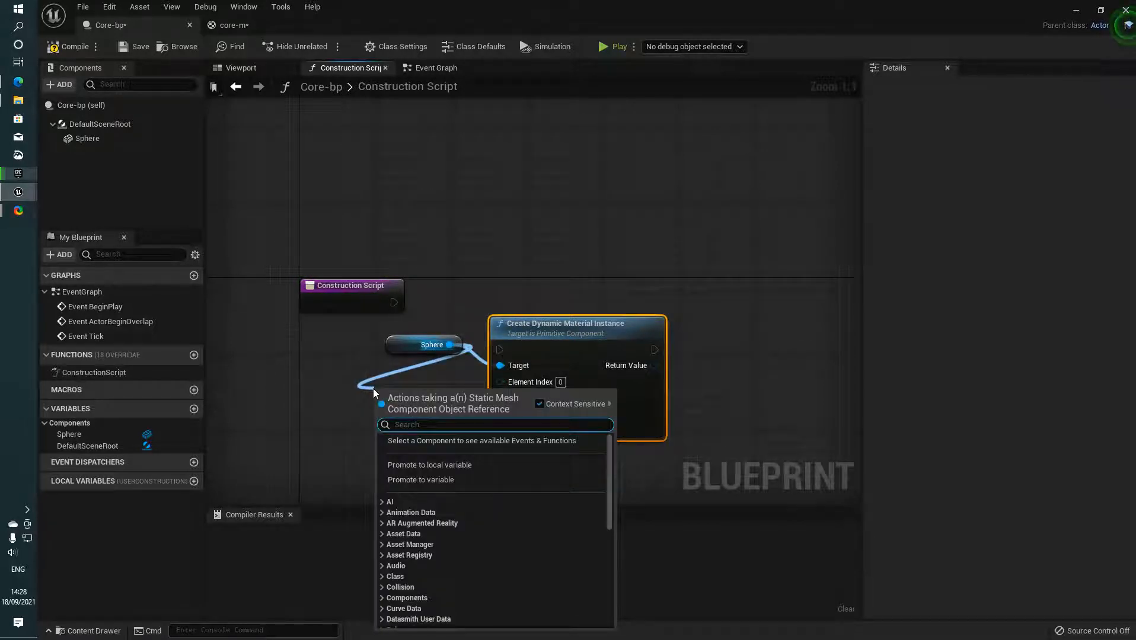
type("dmi")
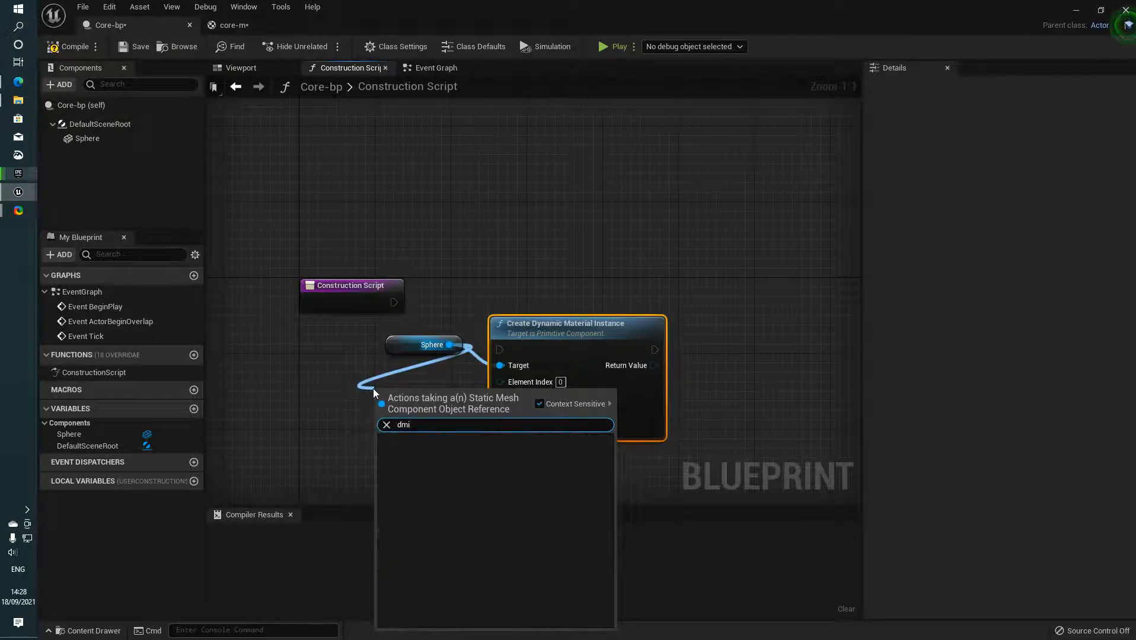
key("BackSpace")
key("BackSpace")
key("BackSpace")
type("getma")
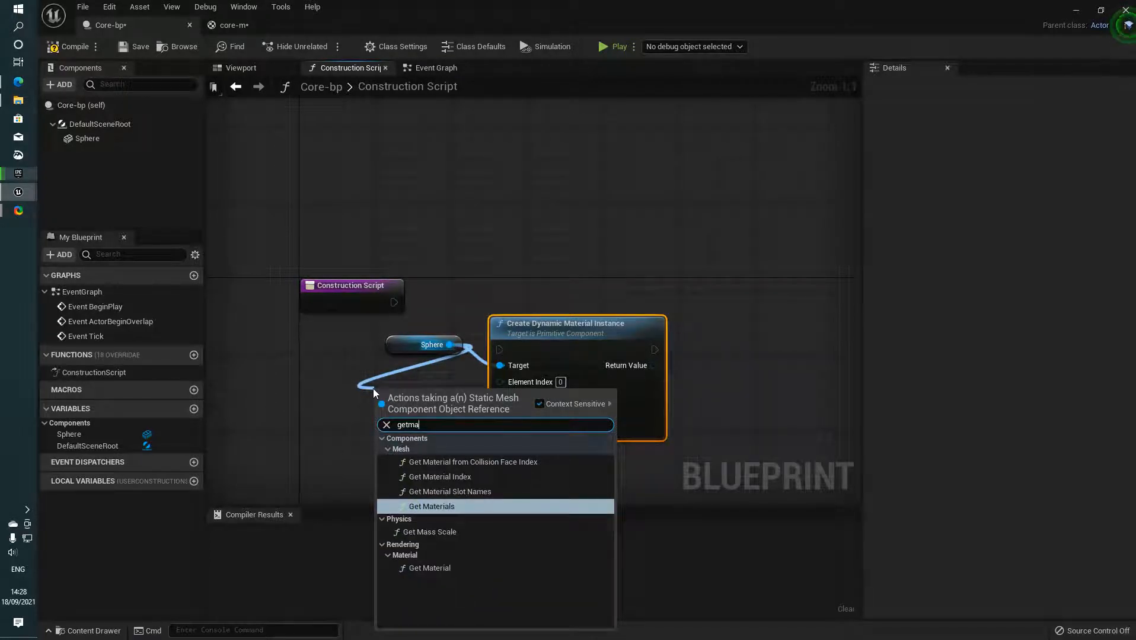
key("Down")
key("Down")
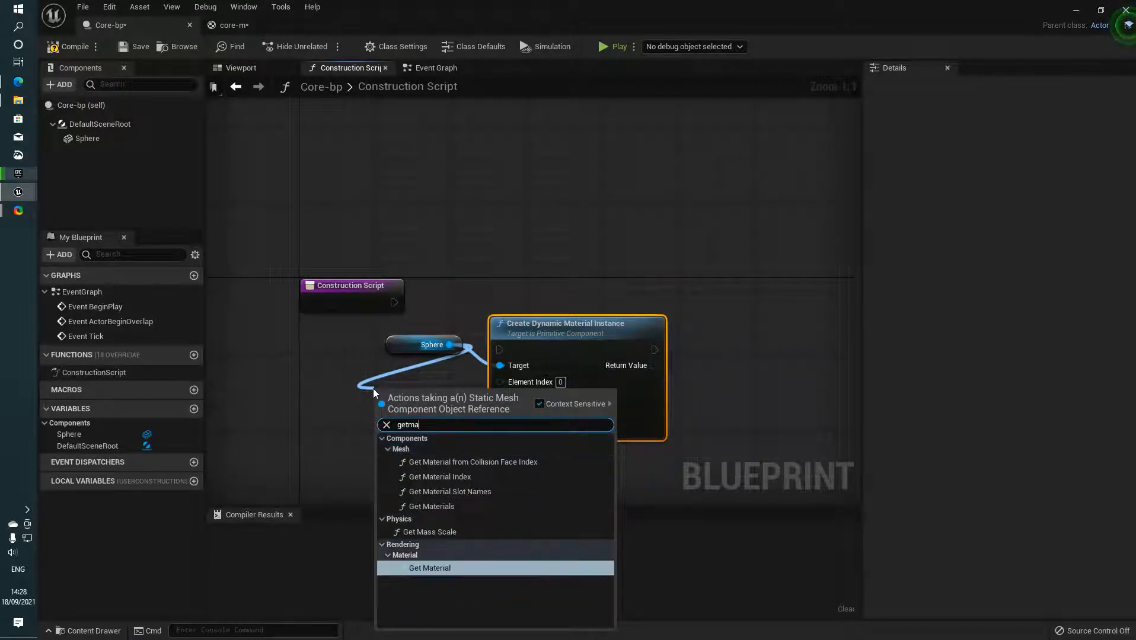
key("Return")
left_click_drag(426, 401, 359, 392)
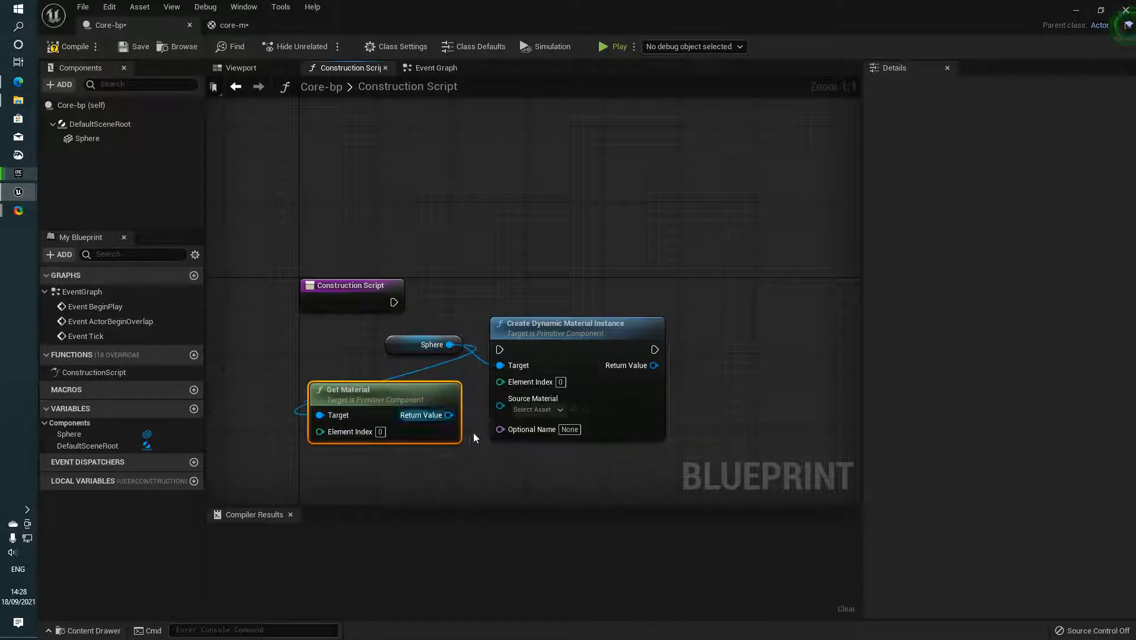
left_click_drag(449, 416, 500, 406)
Step: Connect the Construction Script's execution output to the Create Dynamic Material Instance node
right_click_drag(599, 456, 452, 438)
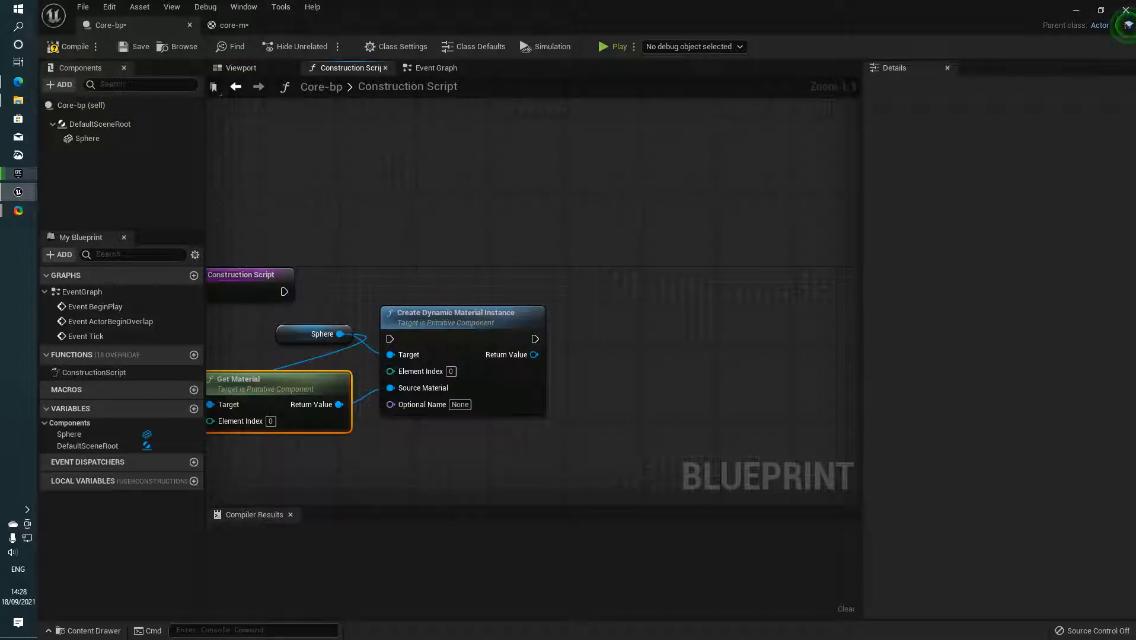
right_click_drag(284, 292, 258, 277)
left_click_drag(258, 277, 363, 325)
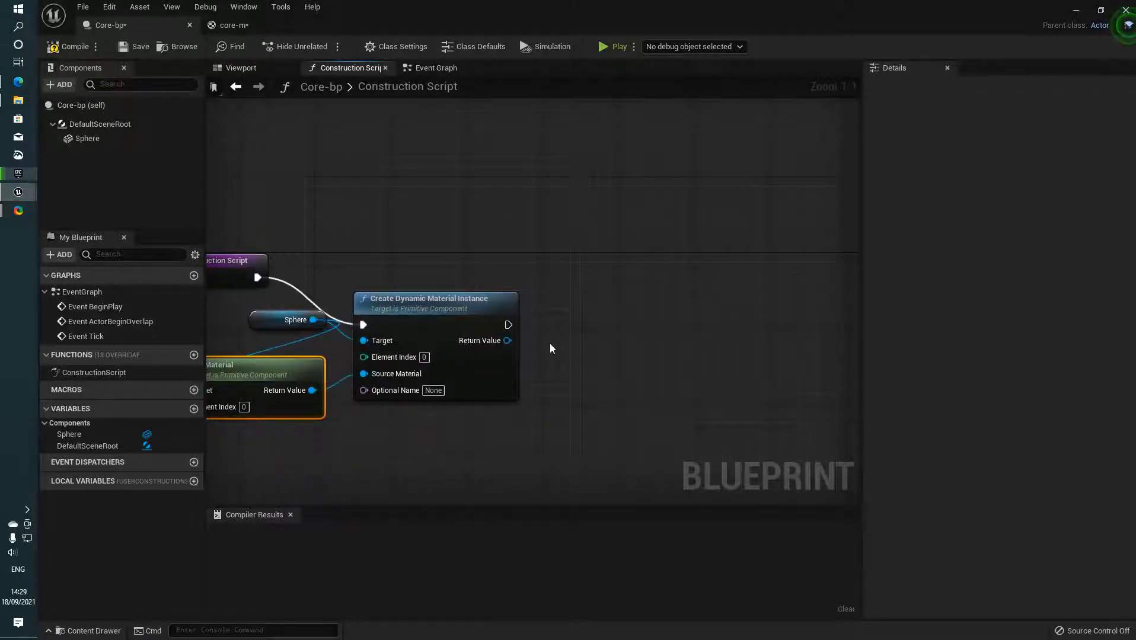
Step: Promote the dynamic material instance's Return Value to an instance-editable variable exposed on spawn, named dmi
left_click_drag(513, 341, 584, 328)
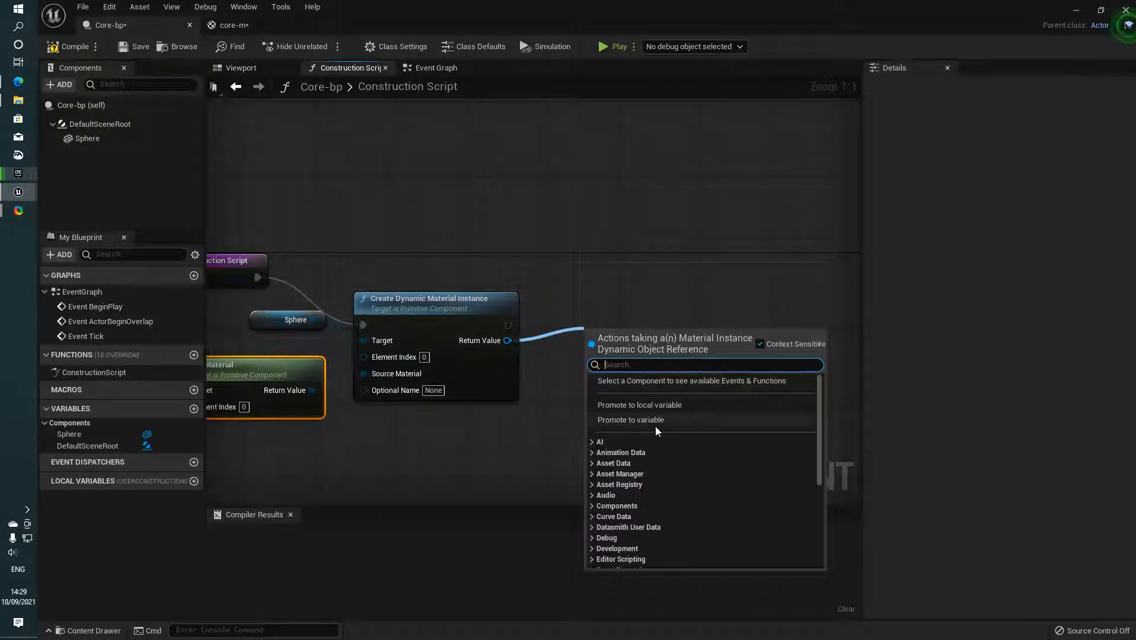
left_click(680, 415)
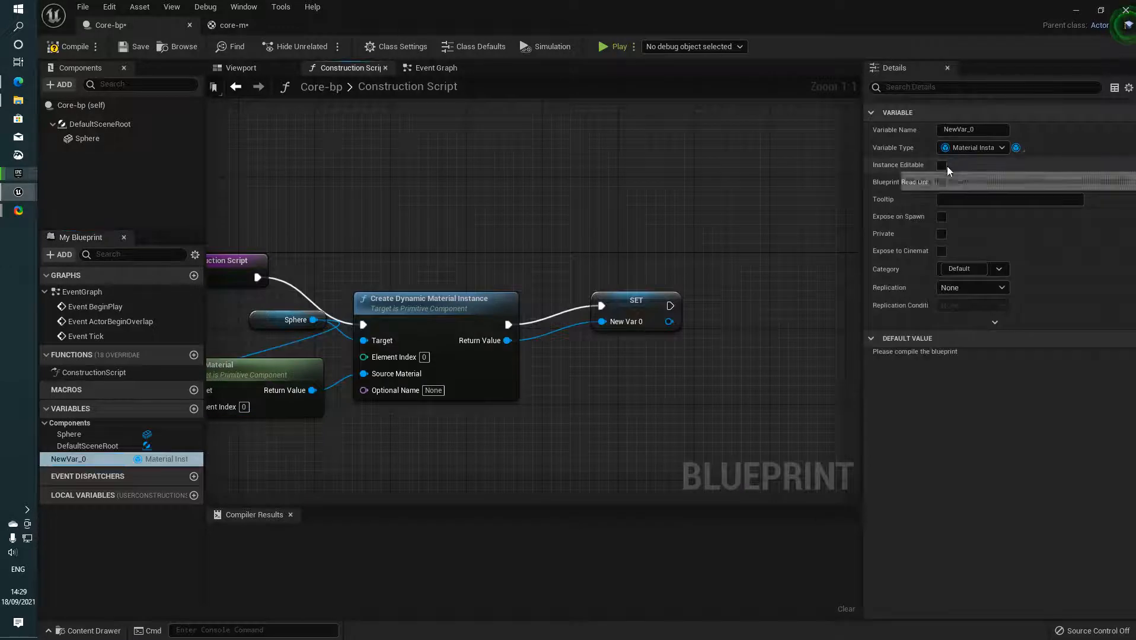
left_click(942, 217)
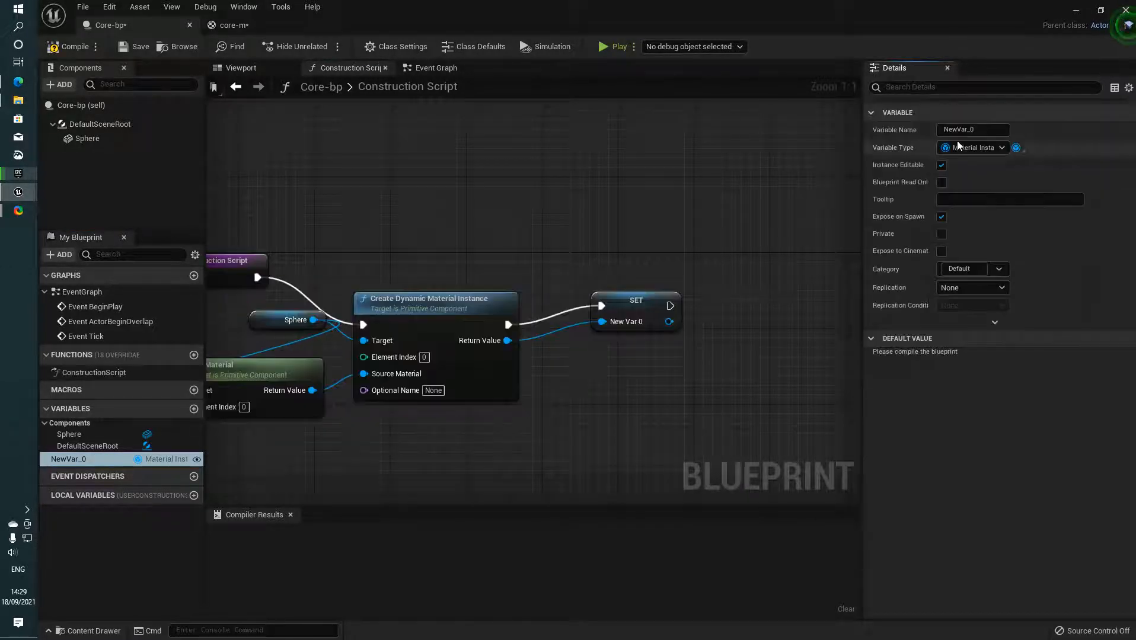
double_click(969, 130)
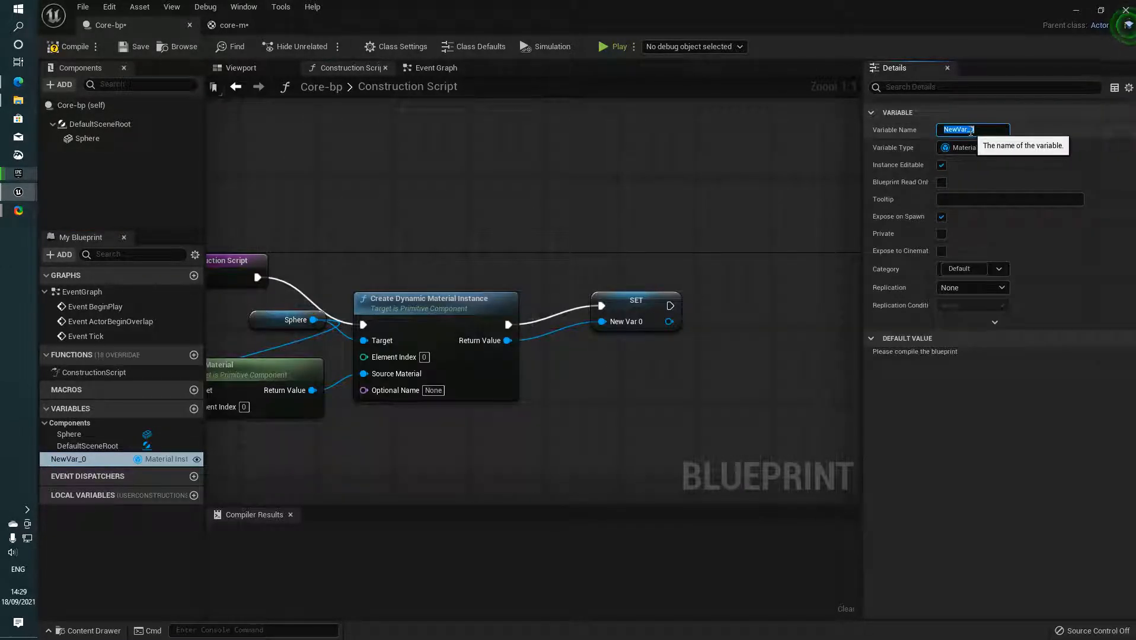
type("dmi")
key("Return")
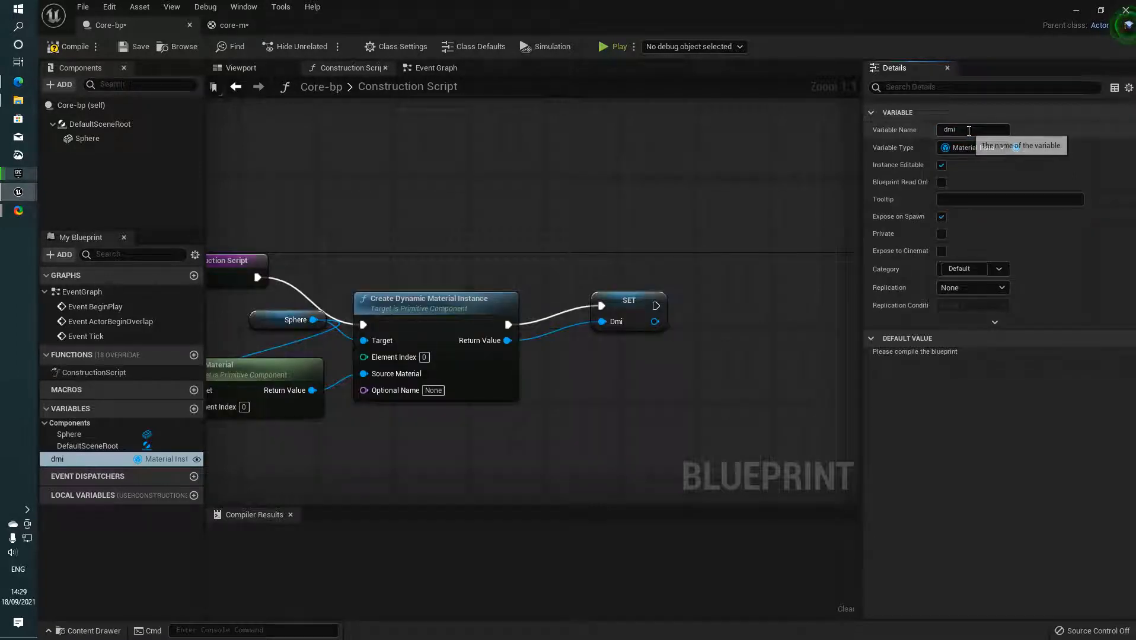
Step: Move the SET Dmi node directly beside the Create Dynamic Material Instance node
right_click_drag(705, 329, 626, 305)
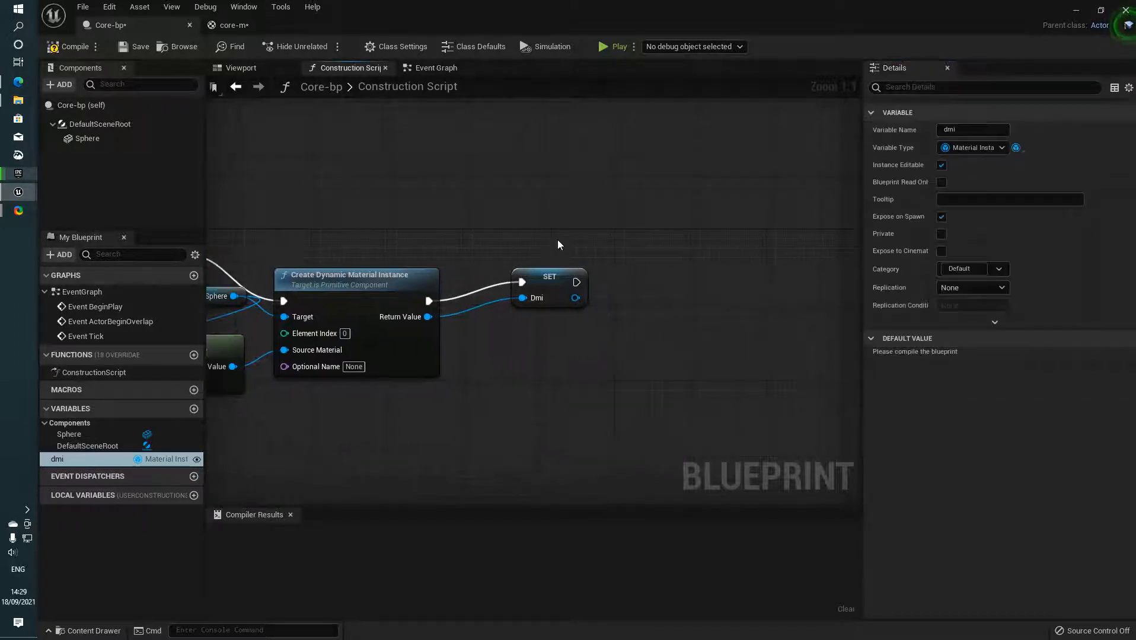
left_click(482, 307)
left_click_drag(482, 307, 462, 317)
right_click_drag(543, 311, 449, 310)
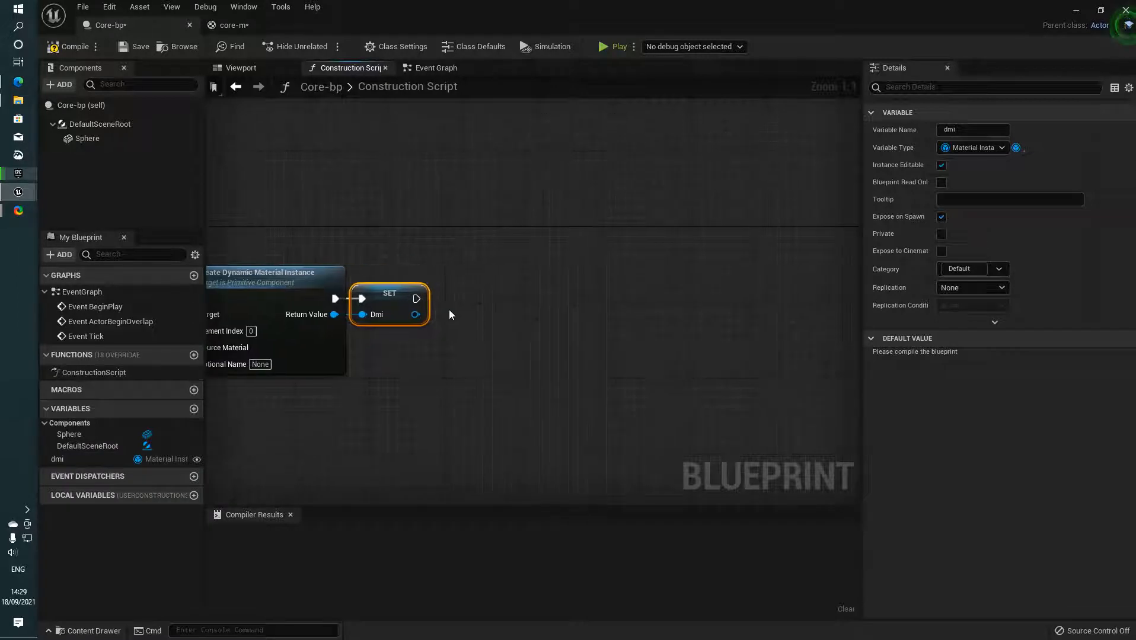
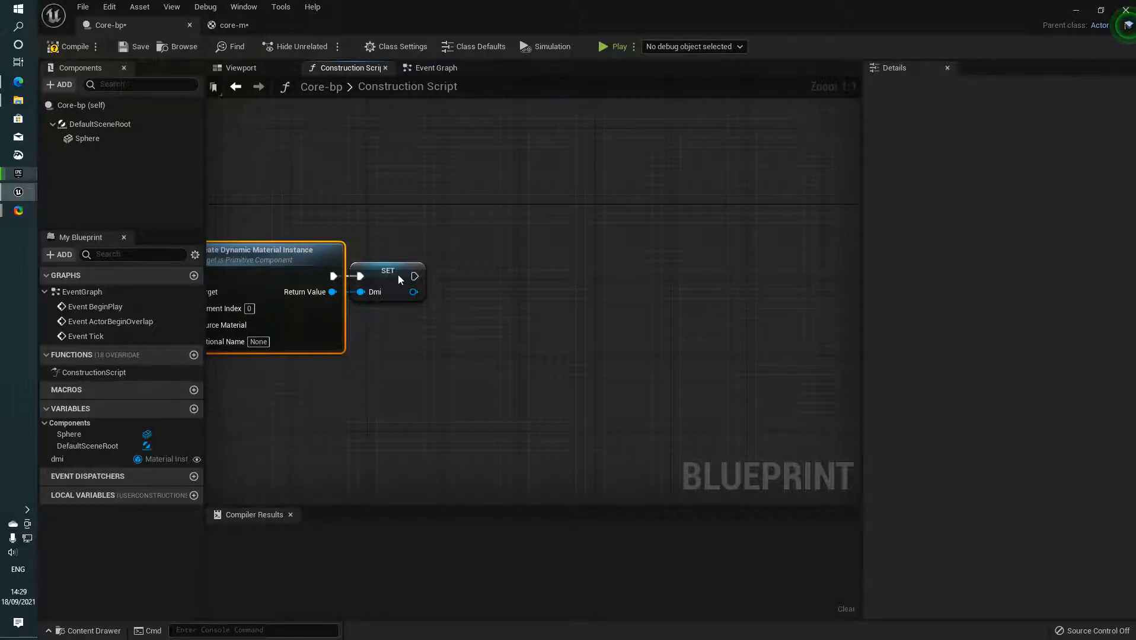
right_click(468, 263)
left_click(294, 379)
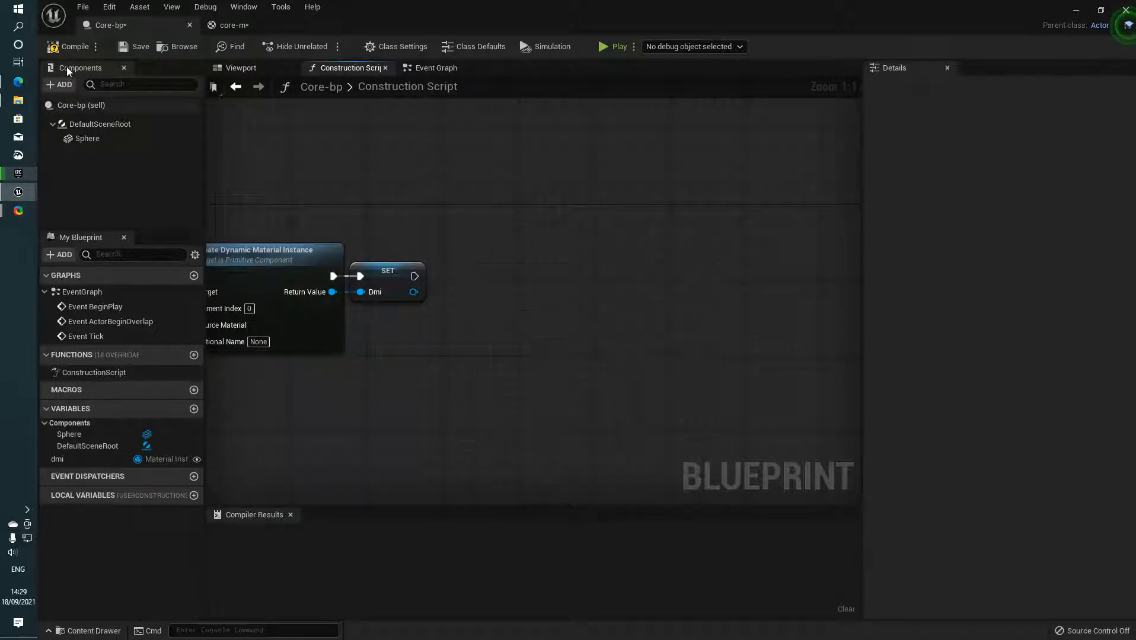
Step: Dock the core-m and Core-bp editors into the main window alongside System01
left_click_drag(373, 21, 419, 108)
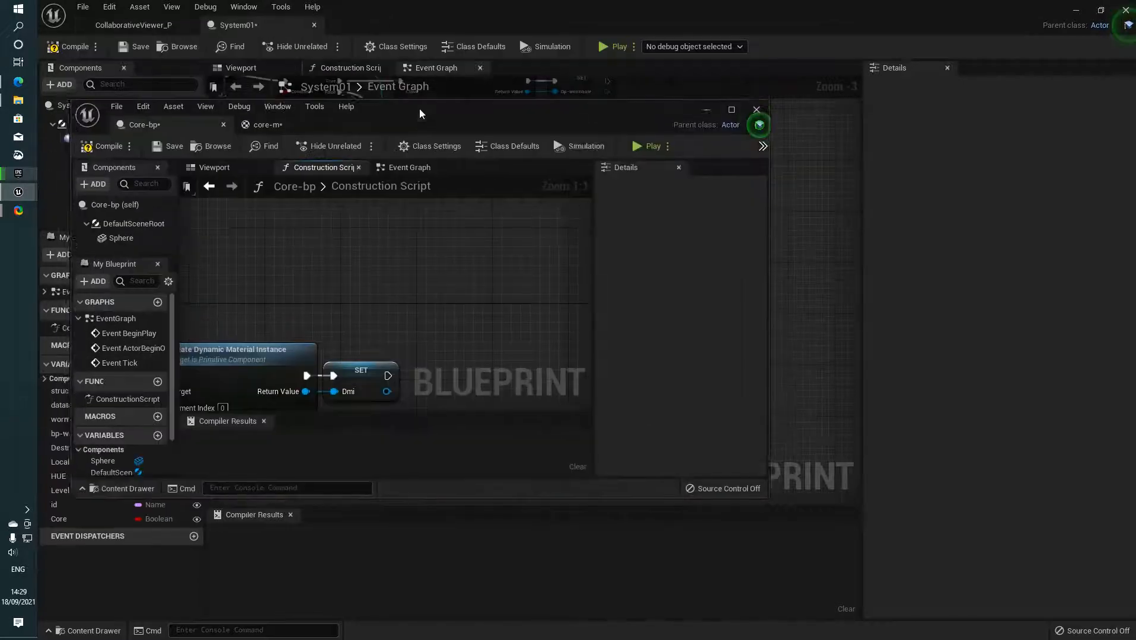
left_click_drag(264, 125, 363, 24)
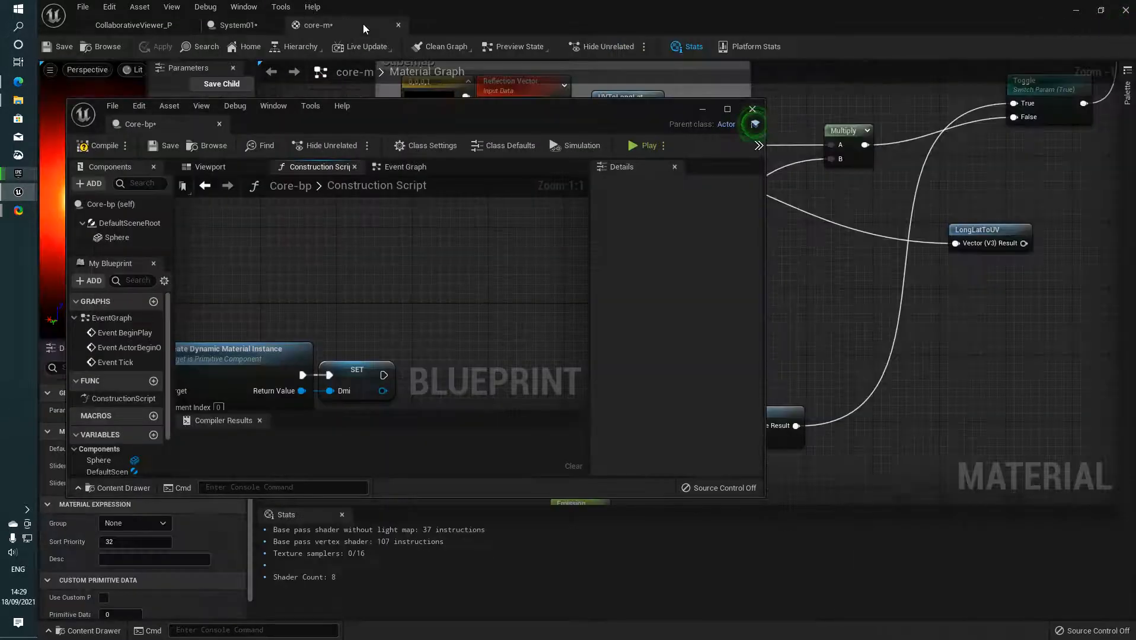
left_click_drag(175, 122, 532, 22)
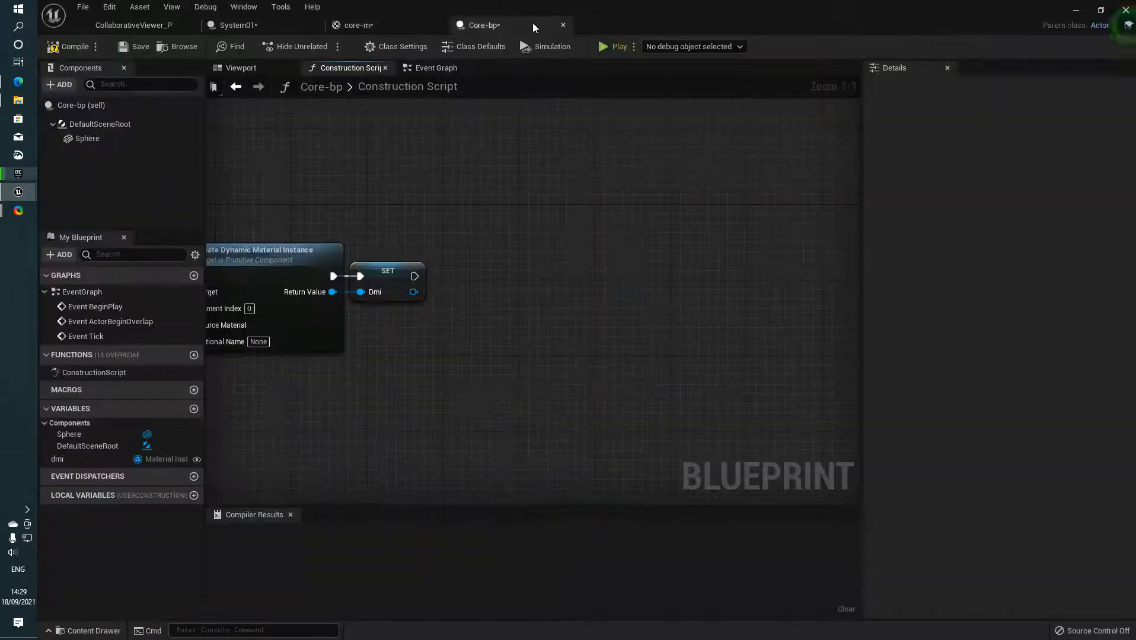
Step: Compile and save the Core-bp blueprint, and save System01
left_click(67, 46)
left_click(135, 46)
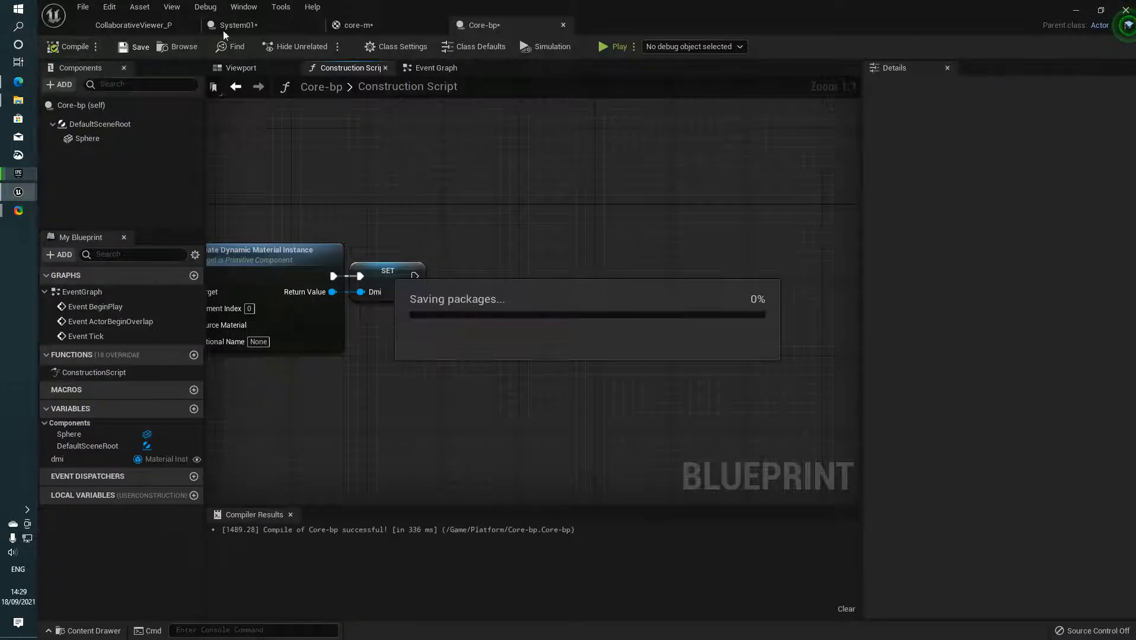
left_click(238, 25)
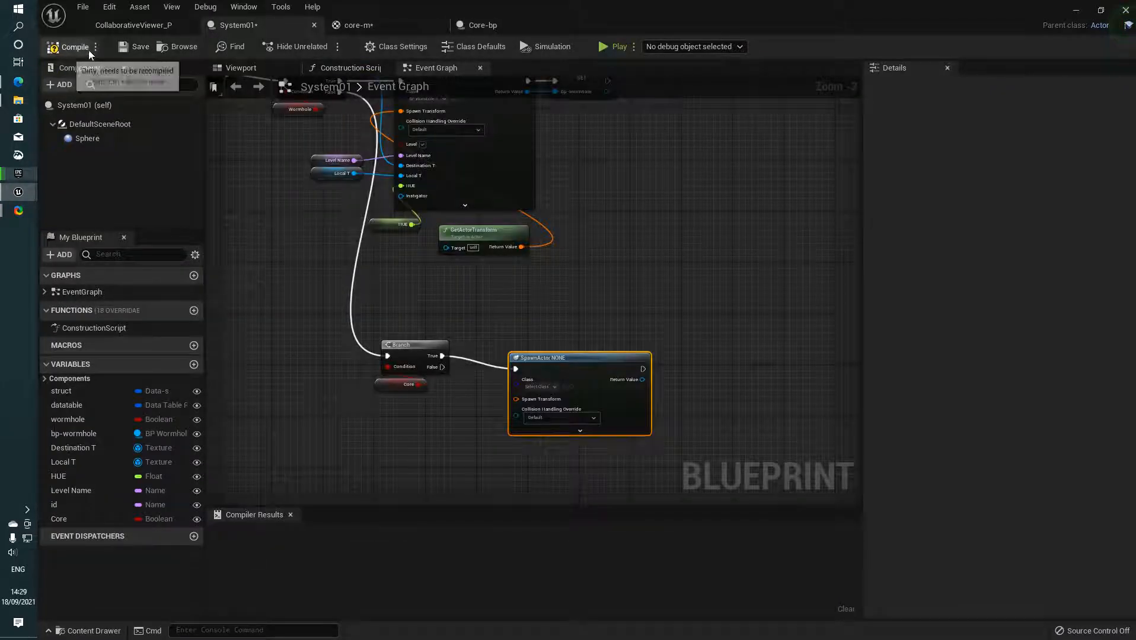
left_click(129, 49)
Step: Focus on the System actor in the CollaborativeViewer_P level in game view and save all modified assets
left_click(133, 24)
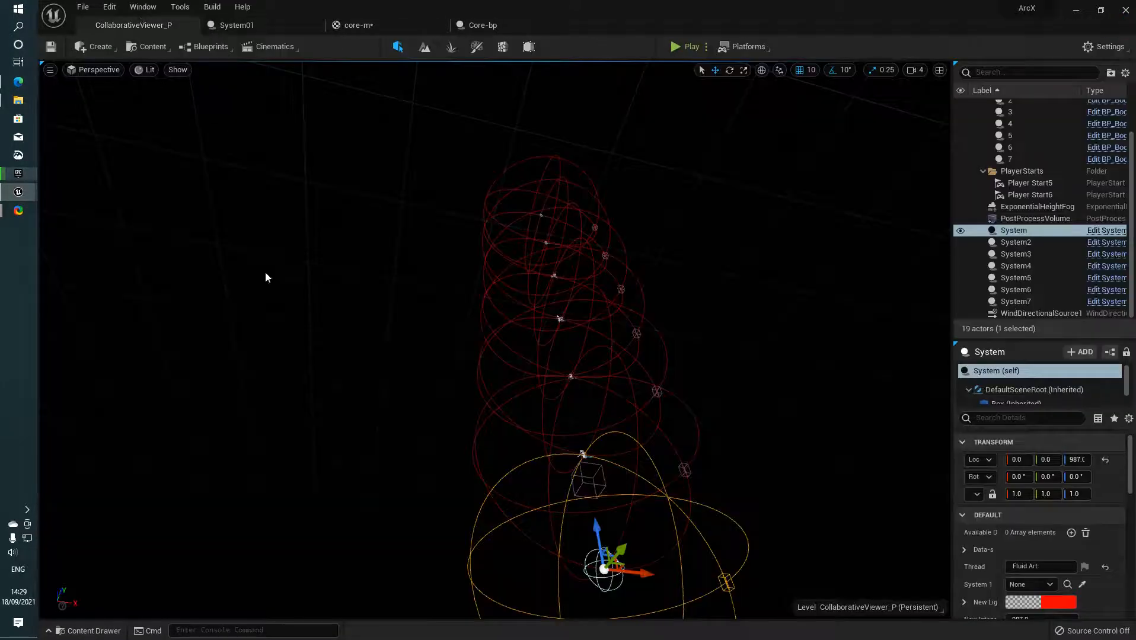
key("f")
right_click_drag(291, 339, 299, 343)
key("g")
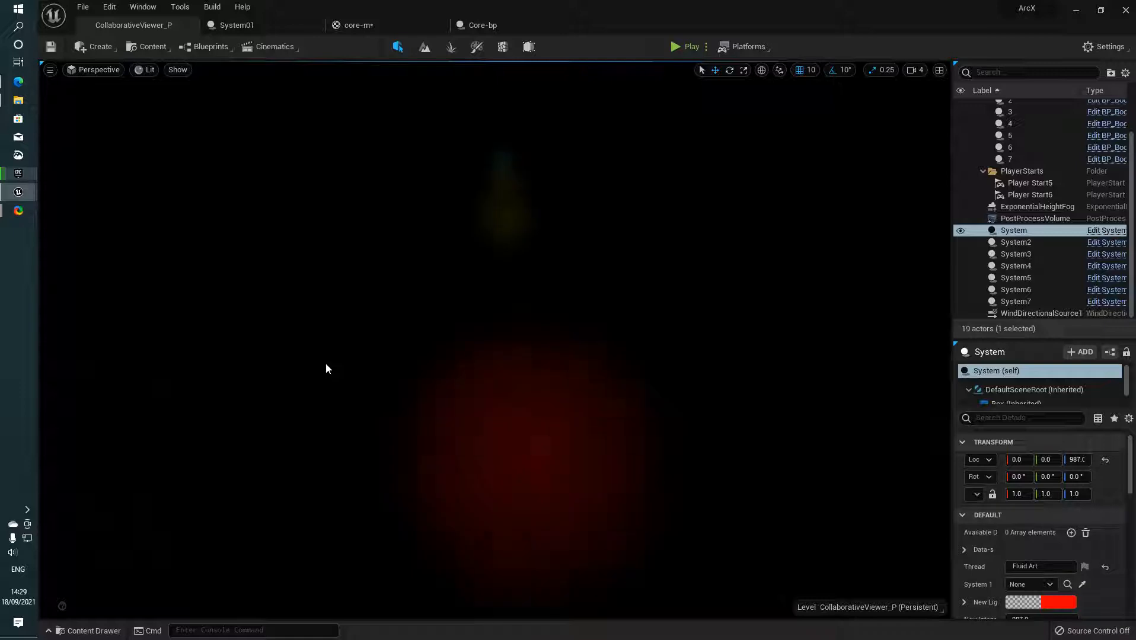
left_click(86, 631)
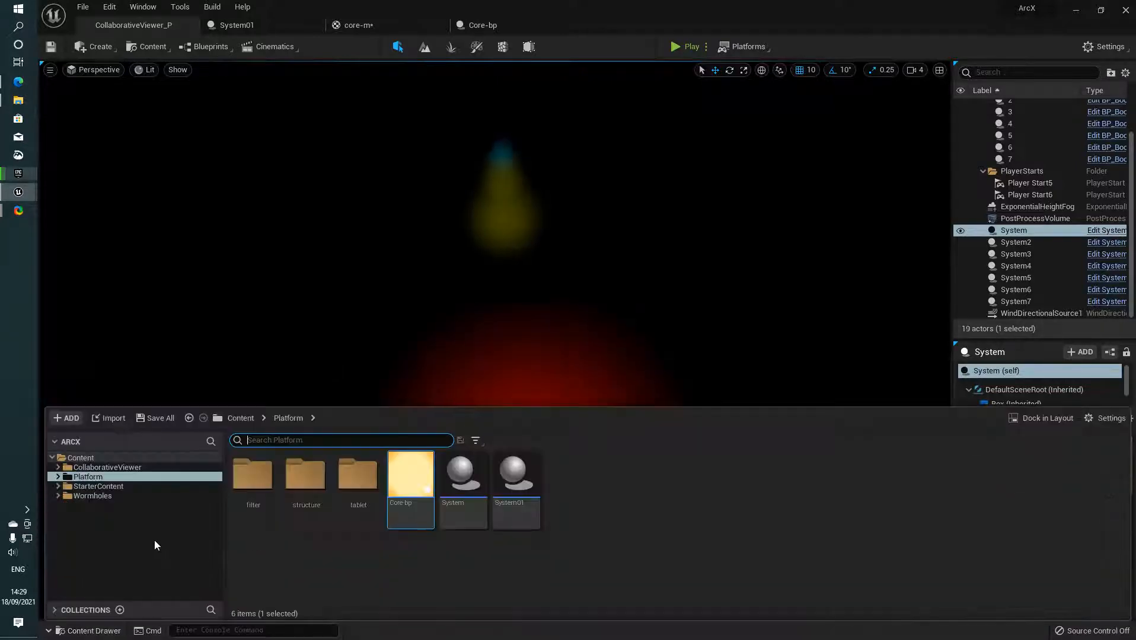
left_click(151, 418)
left_click(646, 458)
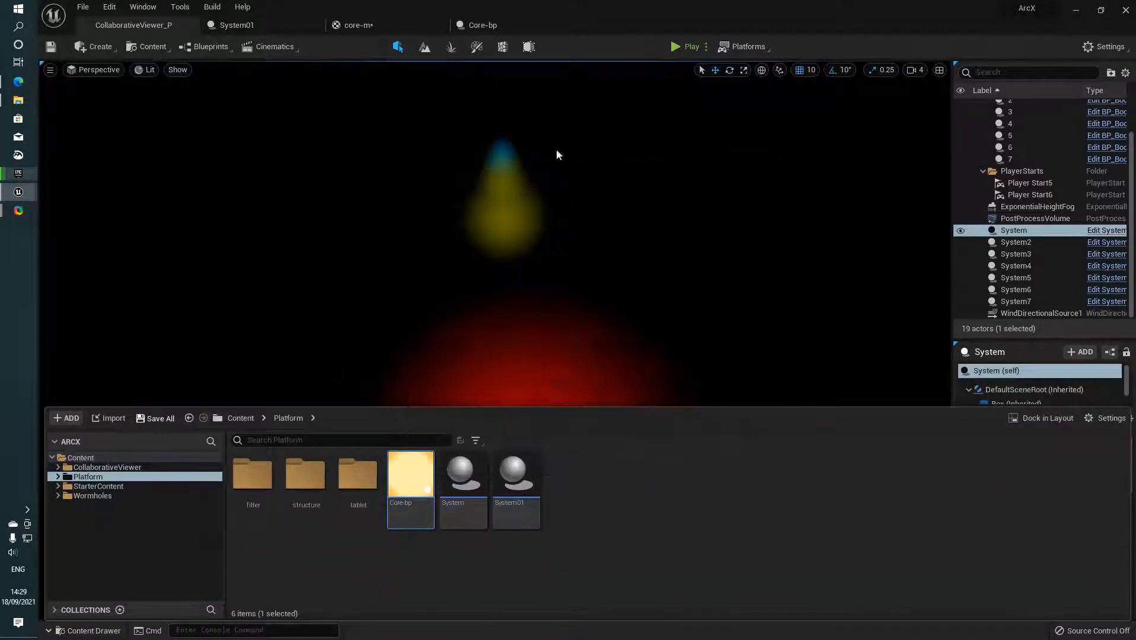
Step: Place a dmi variable getter beyond the SET node in Core-bp's Construction Script
left_click(490, 30)
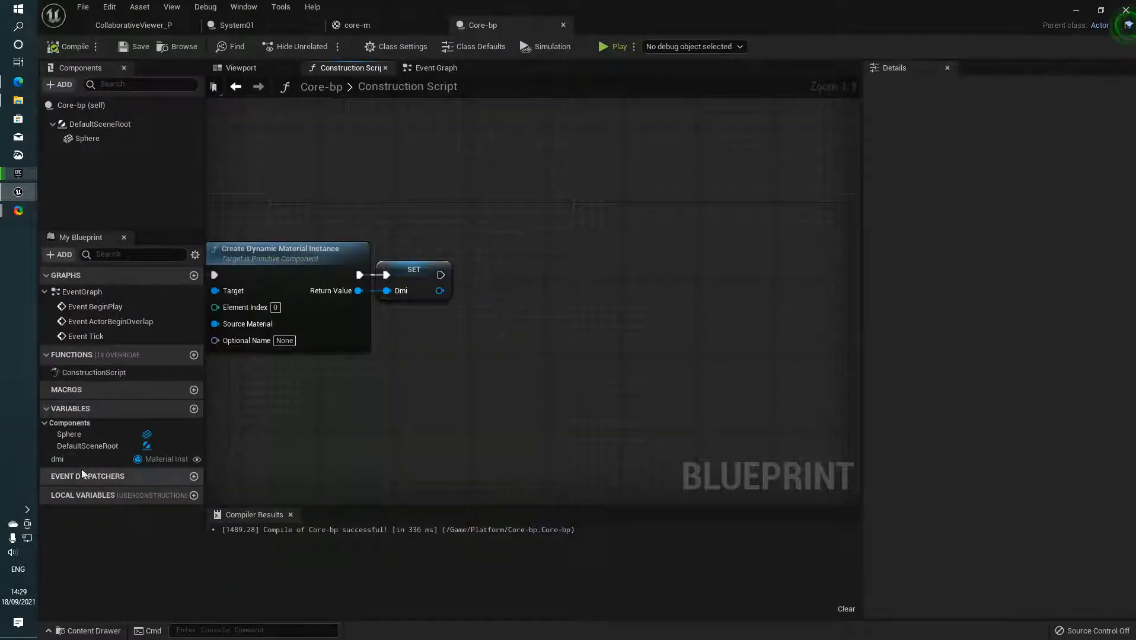
left_click_drag(71, 466, 536, 290)
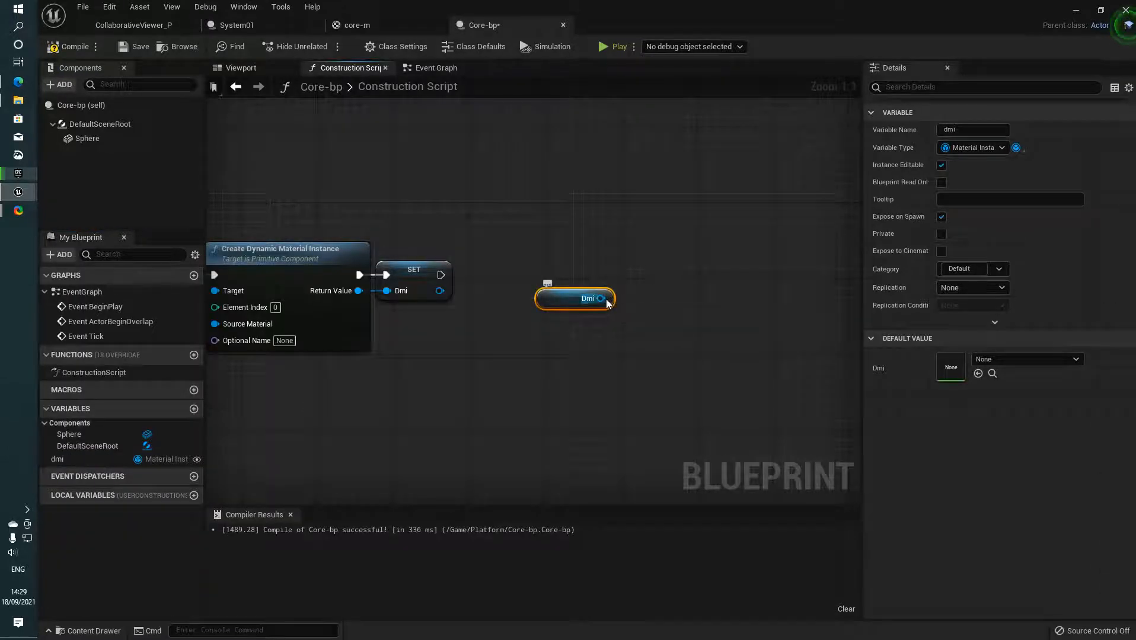
left_click_drag(602, 299, 624, 291)
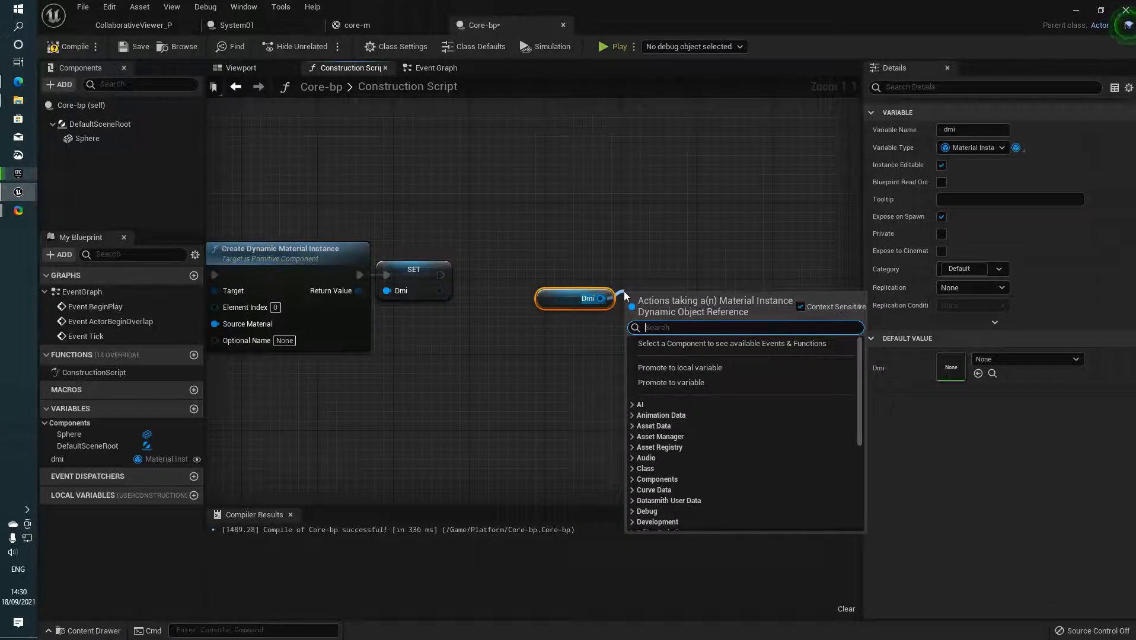
type("scala")
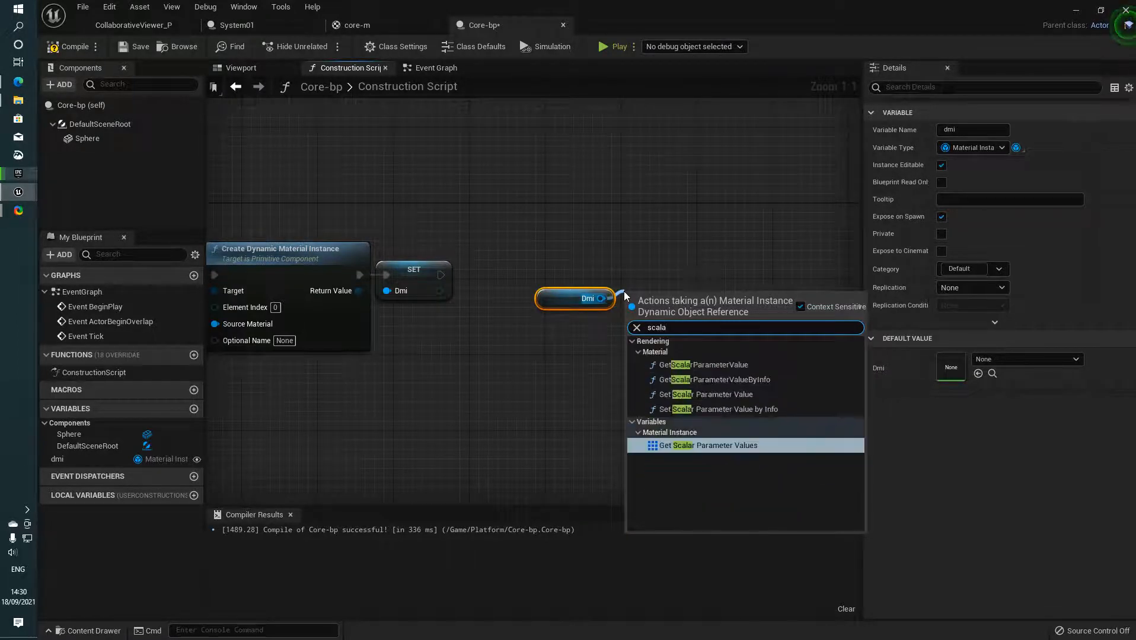
key("Return")
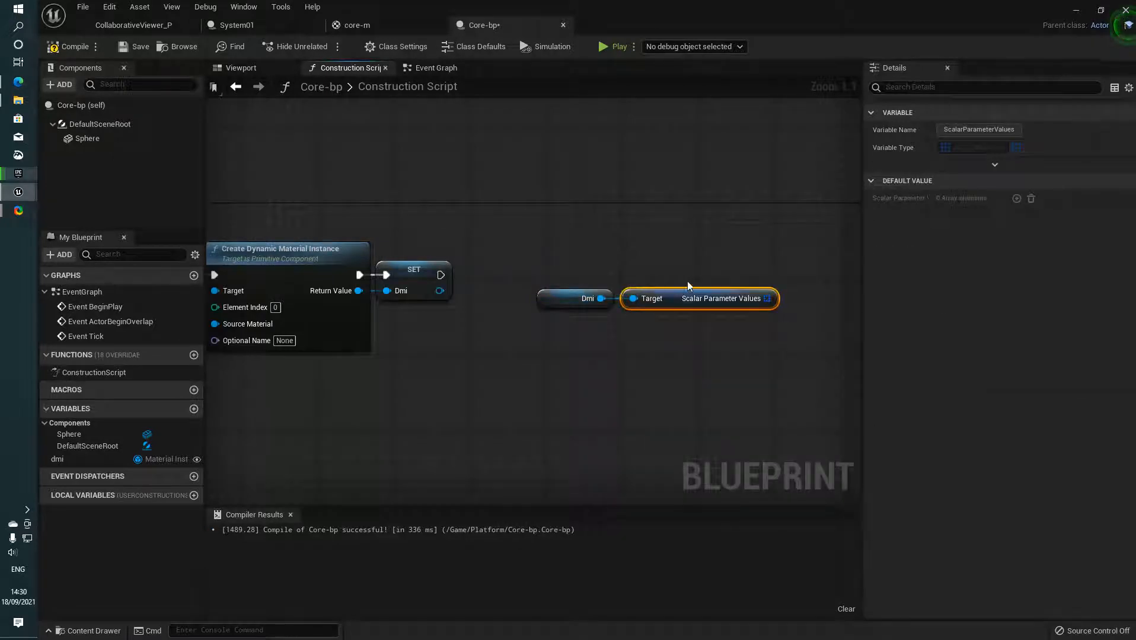
key("Delete")
Step: Add a Set Scalar Parameter Value node targeting the Dmi getter and open its Parameter Name for editing
left_click_drag(602, 298, 629, 300)
type("setscala")
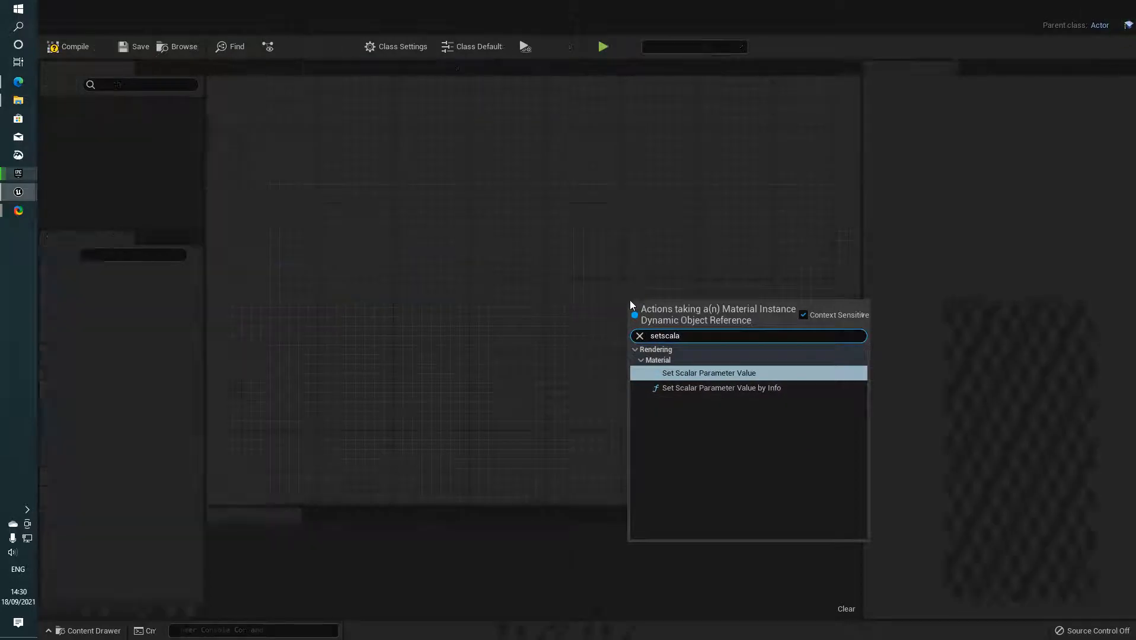
key("Return")
left_click(717, 364)
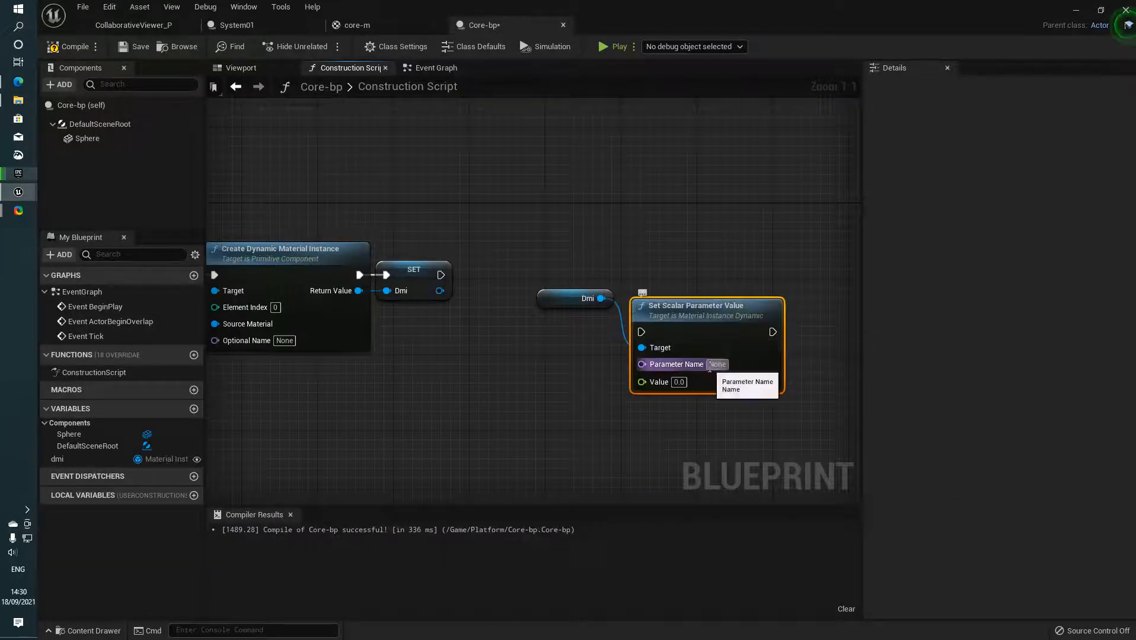
Step: Set the scalar node's parameter name to HUE, and duplicate the node with the parameter name Emission
type("HUE")
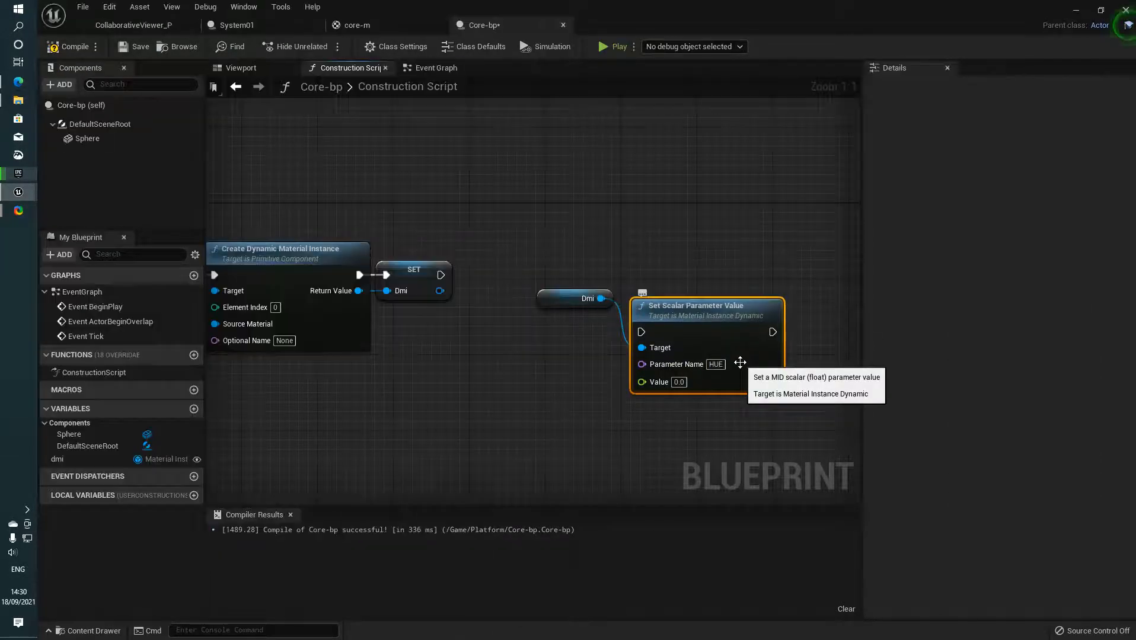
right_click_drag(823, 356, 610, 336)
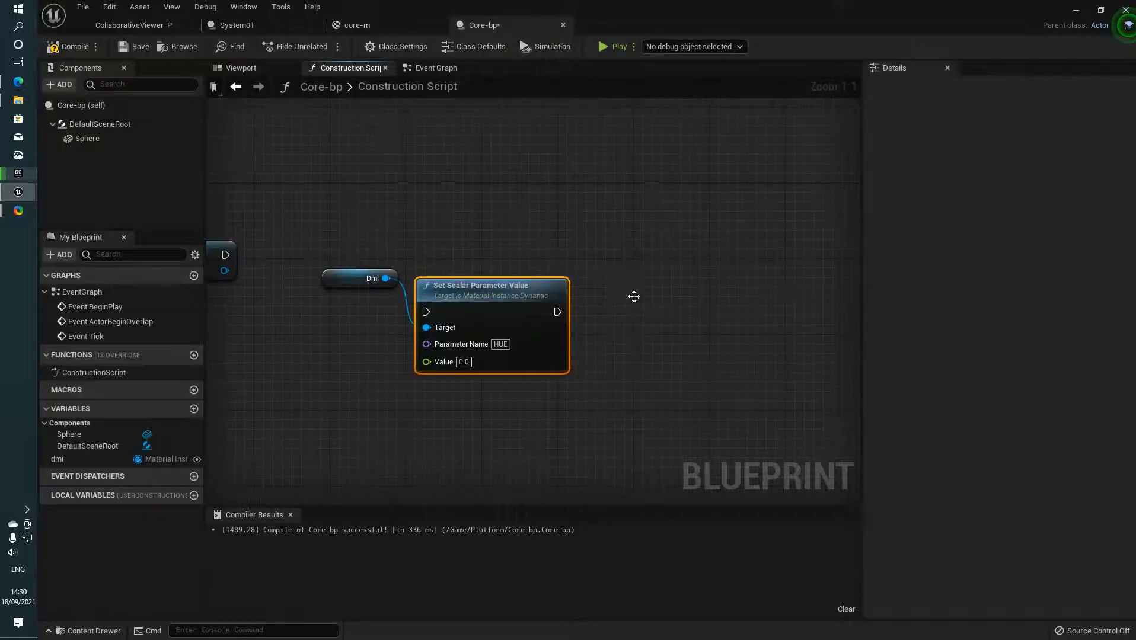
key("ctrl+d")
left_click_drag(662, 304, 729, 295)
left_click(681, 346)
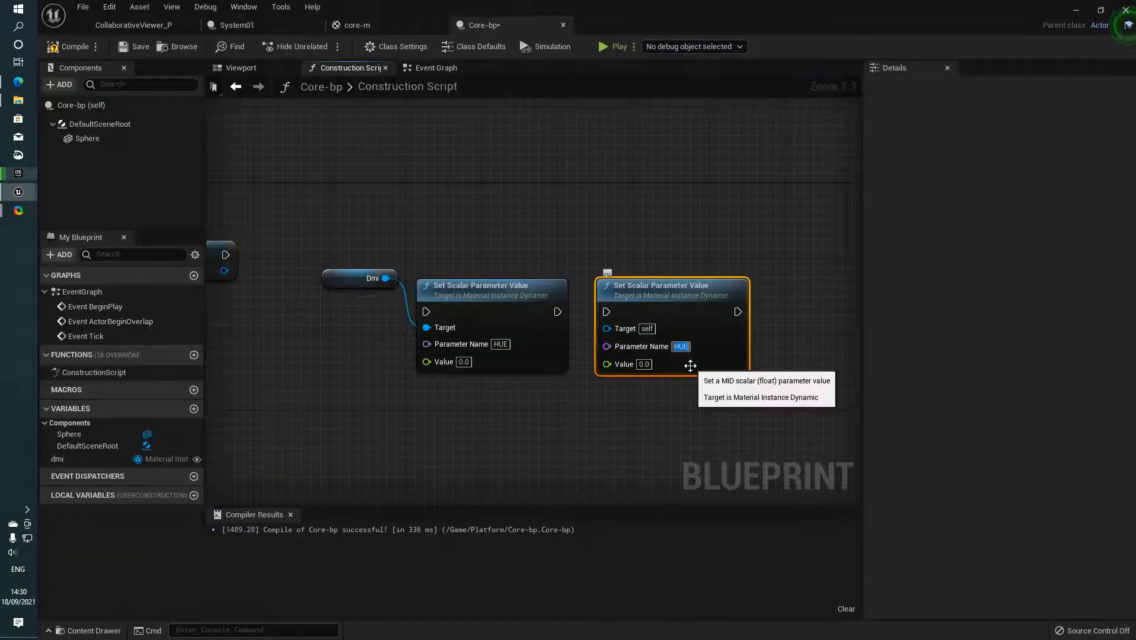
type("Emission")
key("Return")
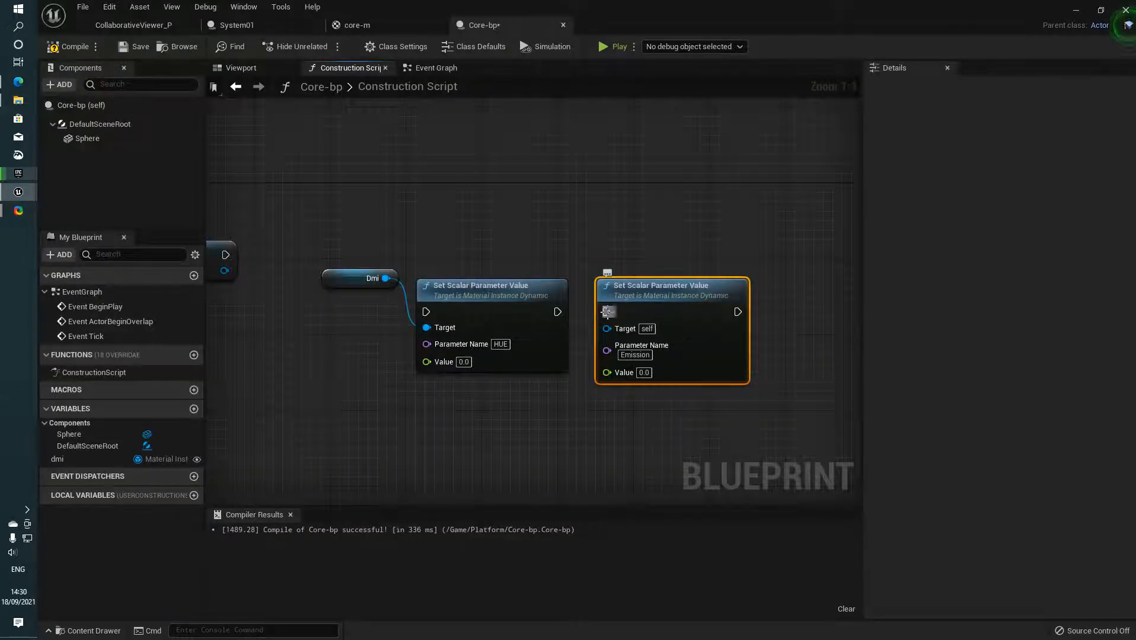
Step: Wire a copied Dmi getter to the Emission node's Target and chain execution from SET through the HUE and Emission nodes
left_click(332, 276)
key("ctrl+c")
key("ctrl+v")
left_click_drag(594, 440, 557, 312)
left_click_drag(427, 328, 386, 278)
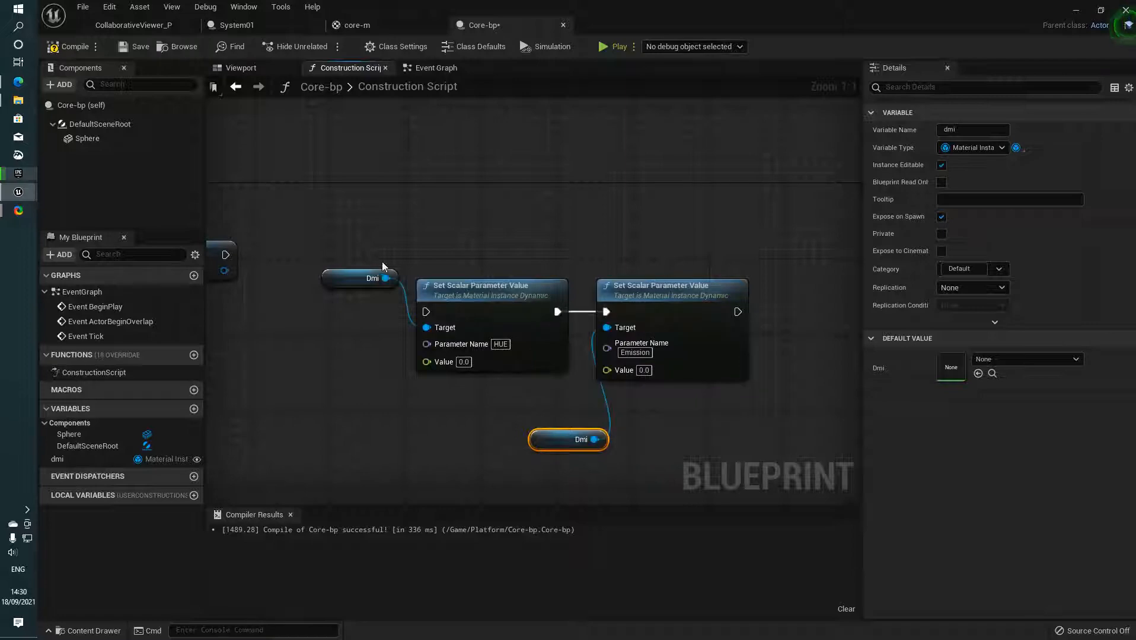
left_click_drag(425, 311, 225, 255)
Step: Place the two Dmi getters directly beneath the HUE and Emission Set Scalar Parameter Value nodes
right_click_drag(226, 255, 146, 249)
left_click_drag(461, 440, 528, 393)
left_click_drag(249, 271, 353, 377)
Step: Add a Set Texture Parameter Value node to the execution output of the Emission node
right_click_drag(727, 318, 642, 309)
left_click_drag(572, 296, 663, 269)
type("settext")
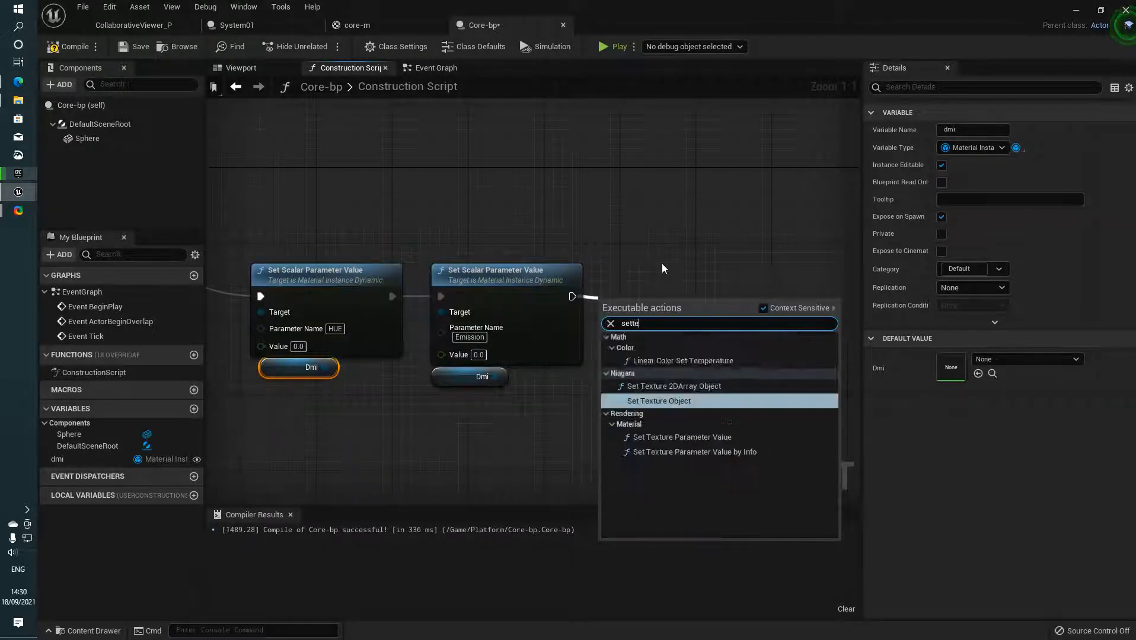
key("Down")
key("Down")
key("Down")
key("Return")
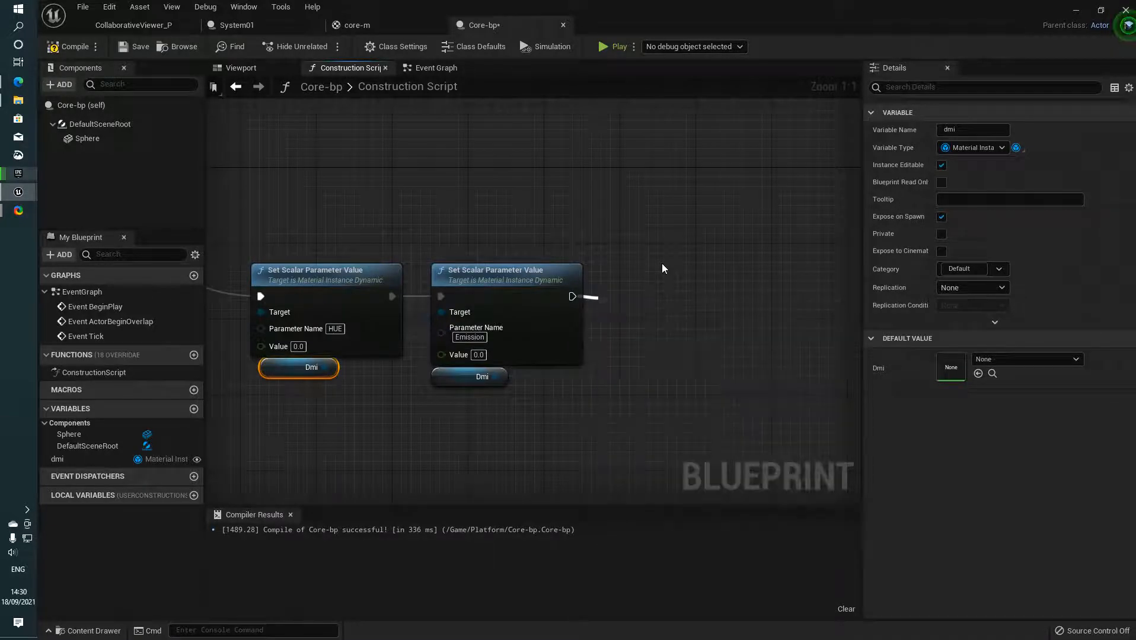
Step: Promote the texture node's Value input to an instance-editable variable exposed on spawn, and place its getter beneath the node
left_click_drag(612, 393, 611, 412)
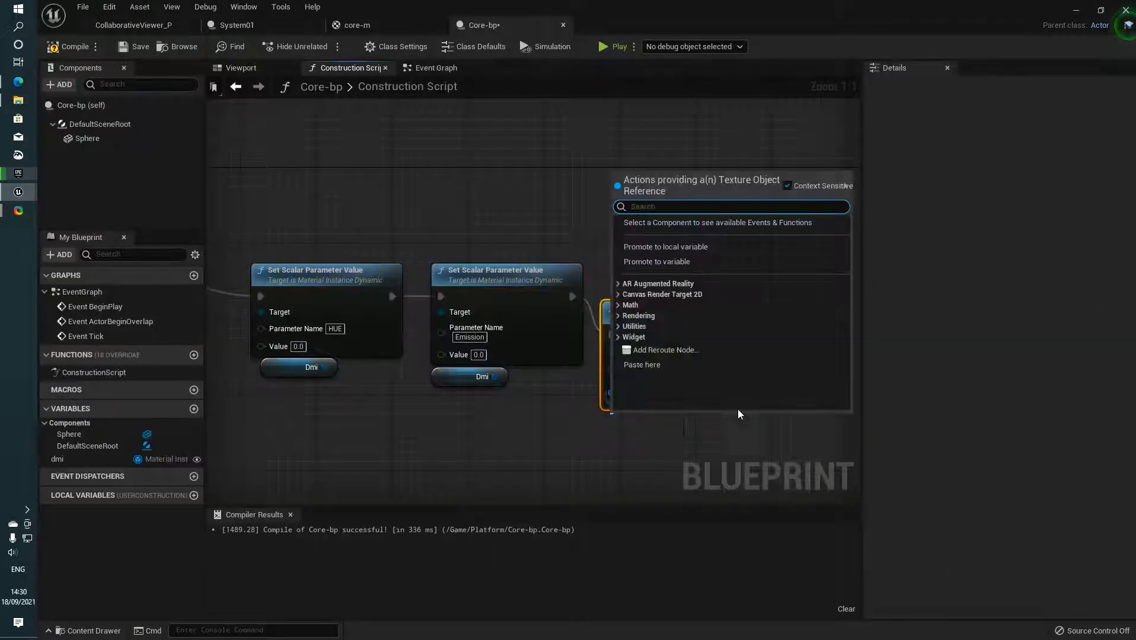
left_click(704, 261)
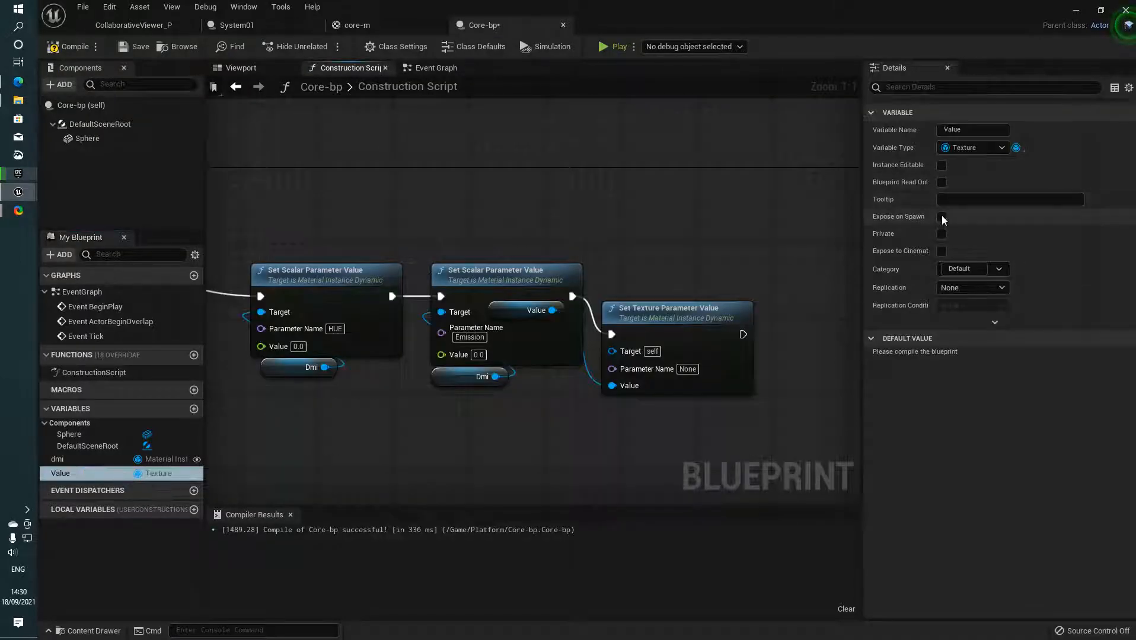
left_click(942, 216)
left_click(942, 165)
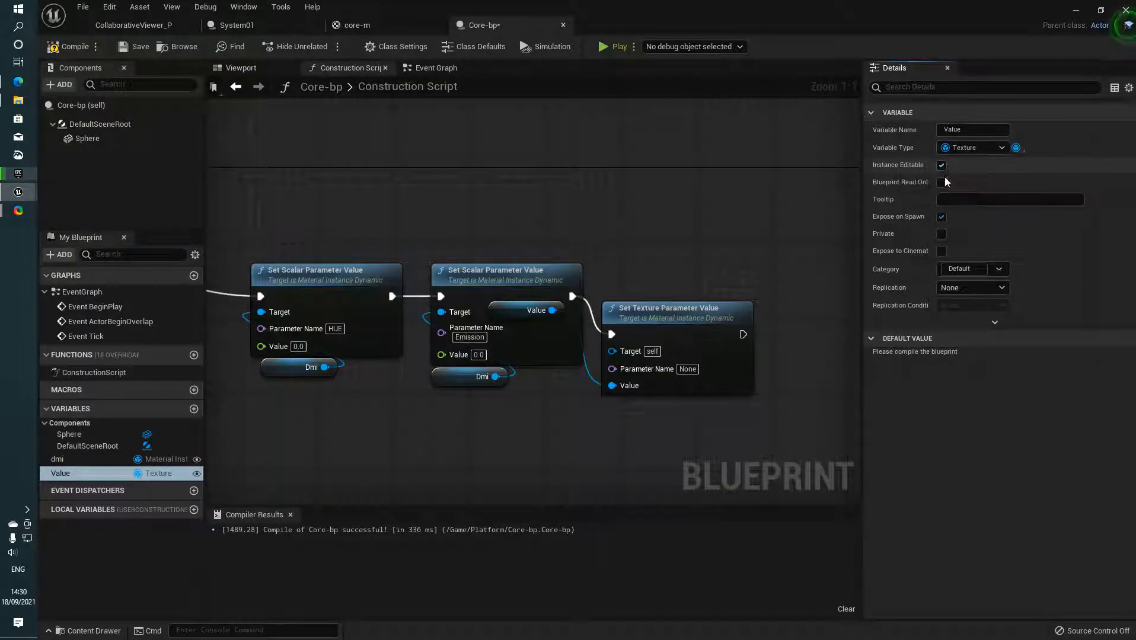
left_click(547, 383)
left_click_drag(534, 310, 646, 405)
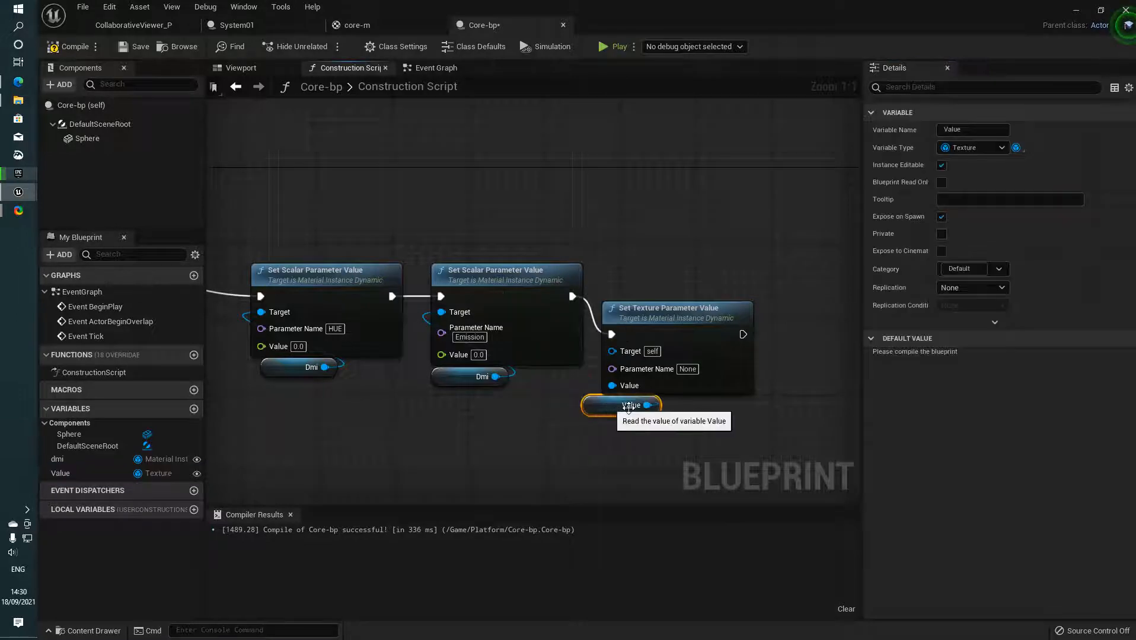
Step: Rename the promoted texture variable to Texture
left_click(969, 130)
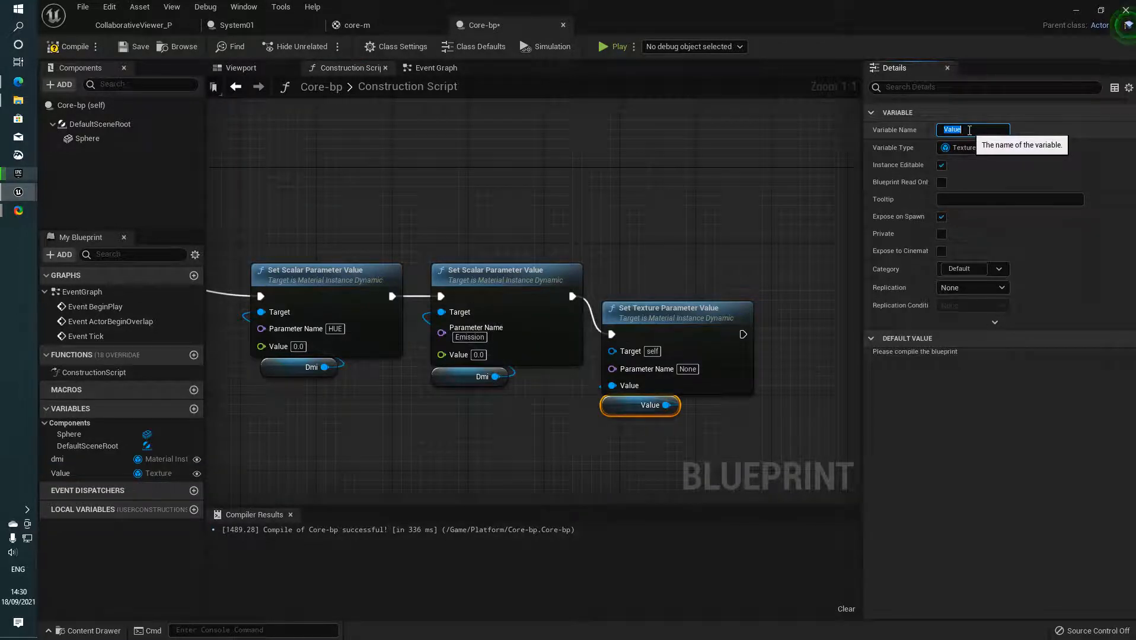
type("Cexture")
key("Return")
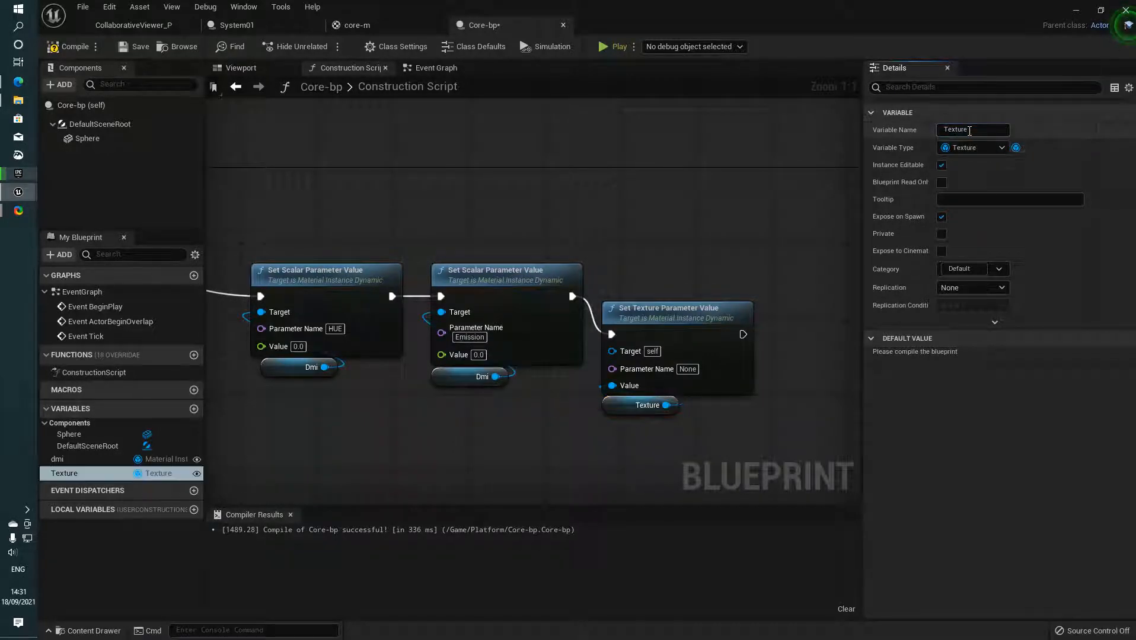
Step: Set the texture node's parameter name to Texture and align it and its getter in line with the Emission node
left_click(688, 368)
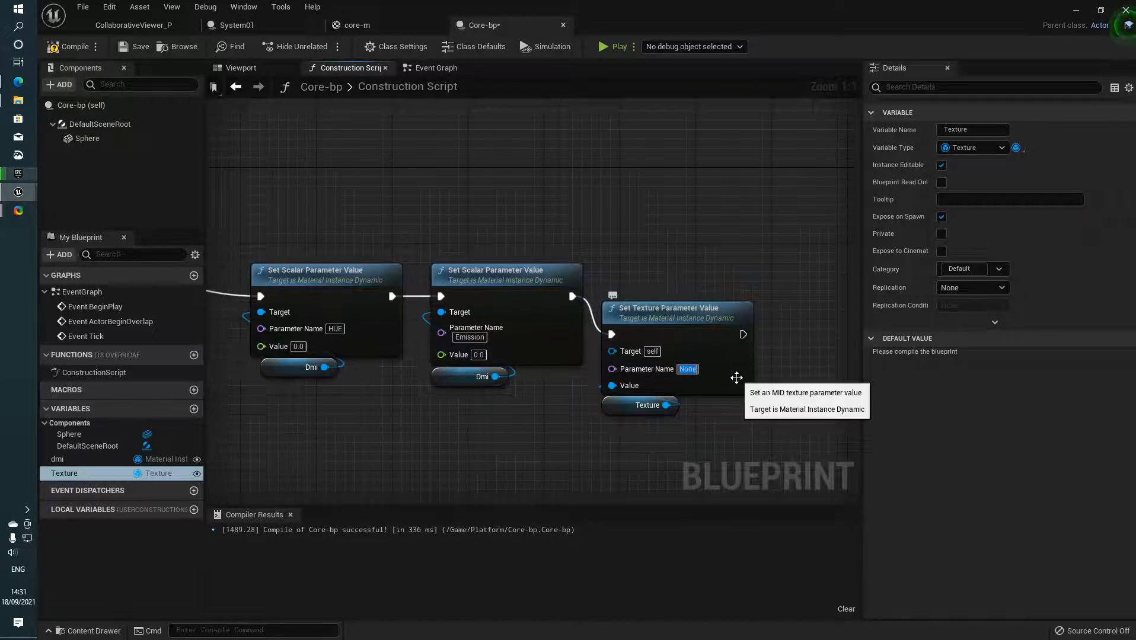
key("Return")
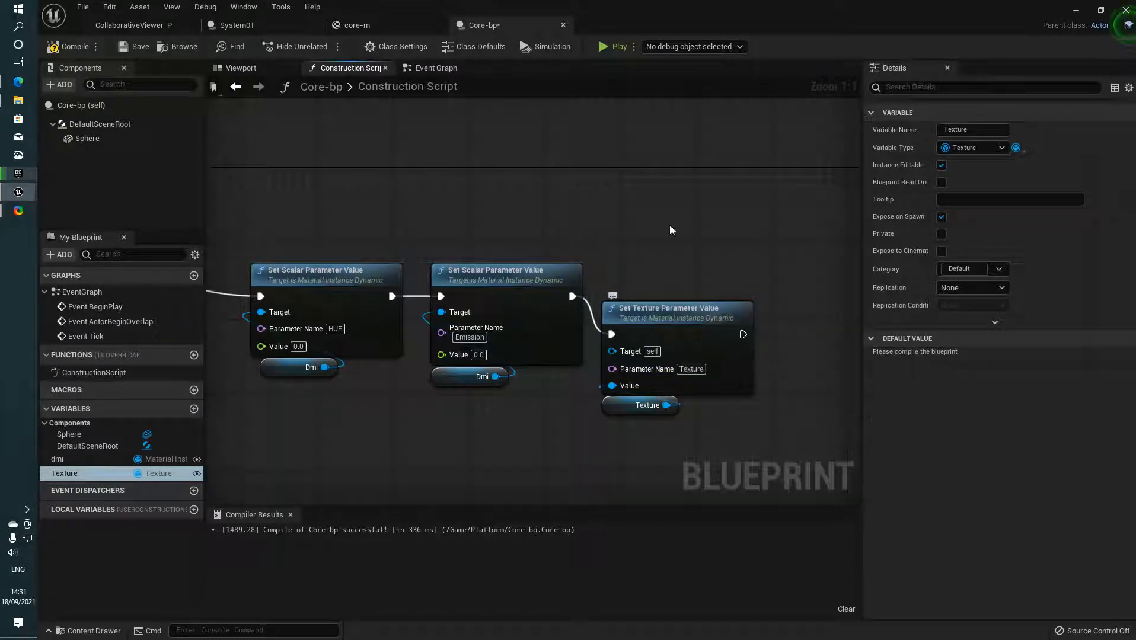
left_click_drag(670, 229, 660, 476)
left_click_drag(636, 315, 637, 297)
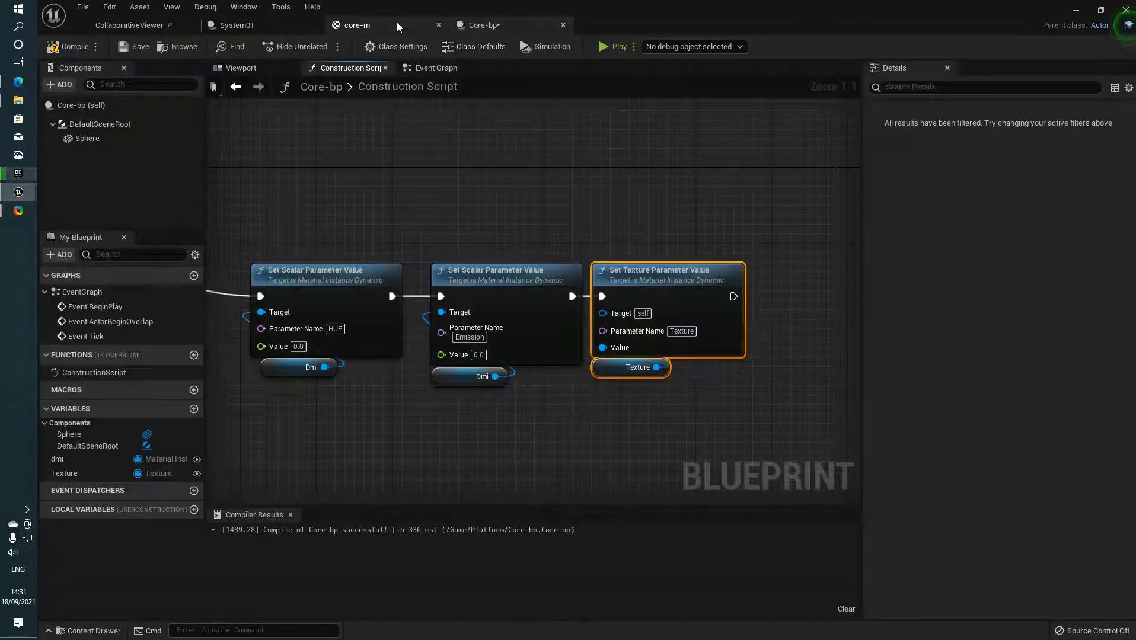
Step: In the core-m material, convert the Texture Sample node to a parameter named Texture
left_click(397, 25)
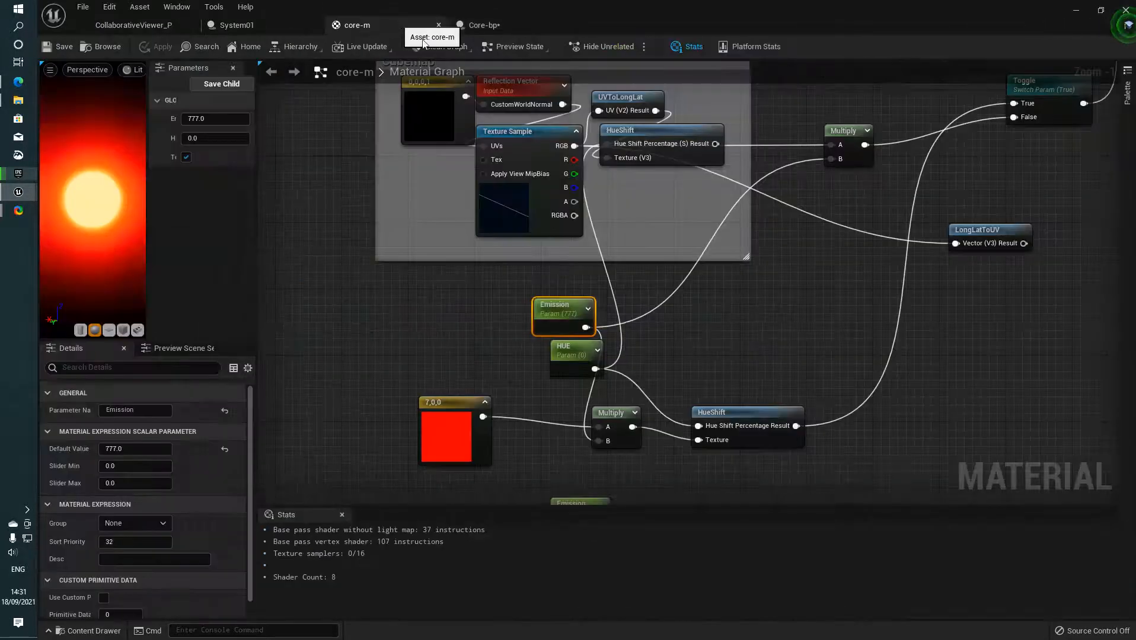
right_click(517, 207)
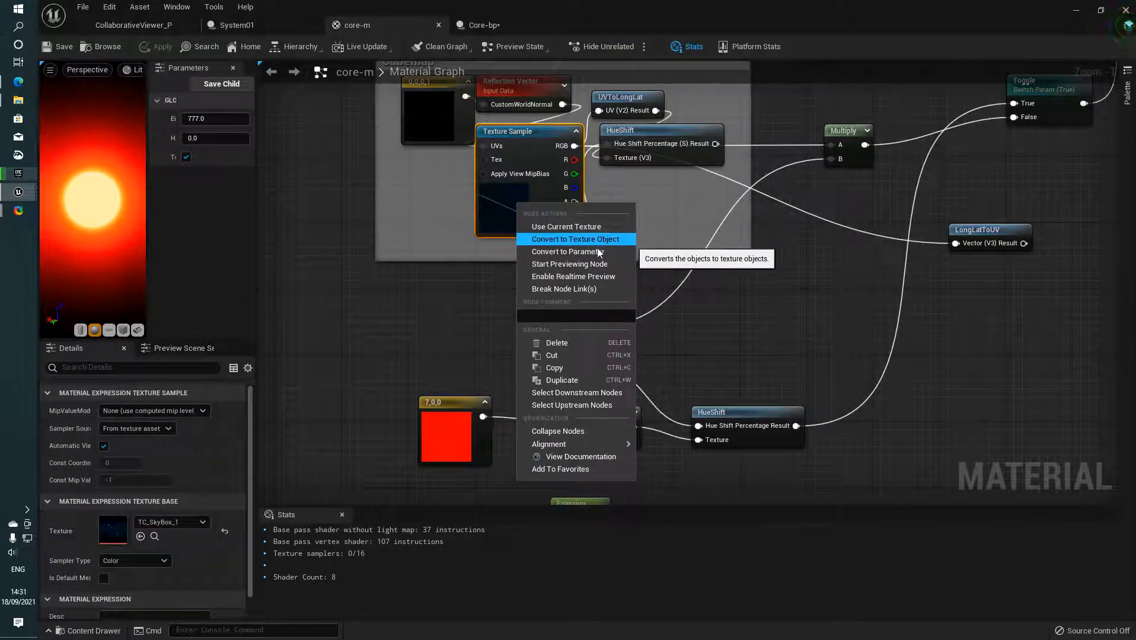
left_click(593, 252)
type("T")
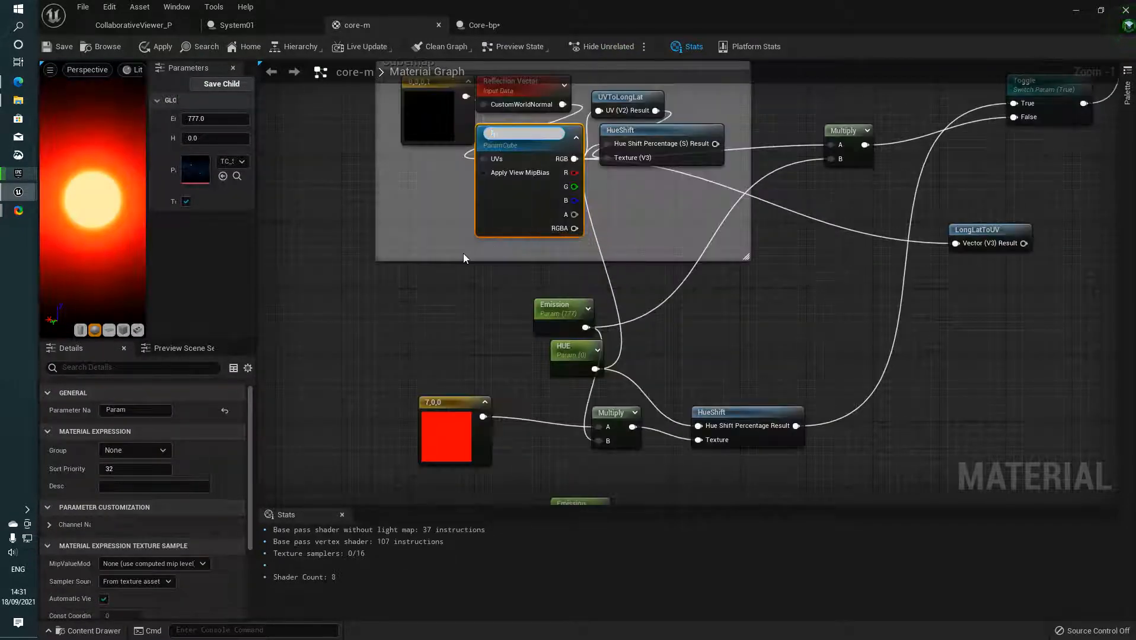
type("exture")
key("Return")
right_click_drag(453, 308, 403, 333)
right_click_drag(616, 385, 585, 364)
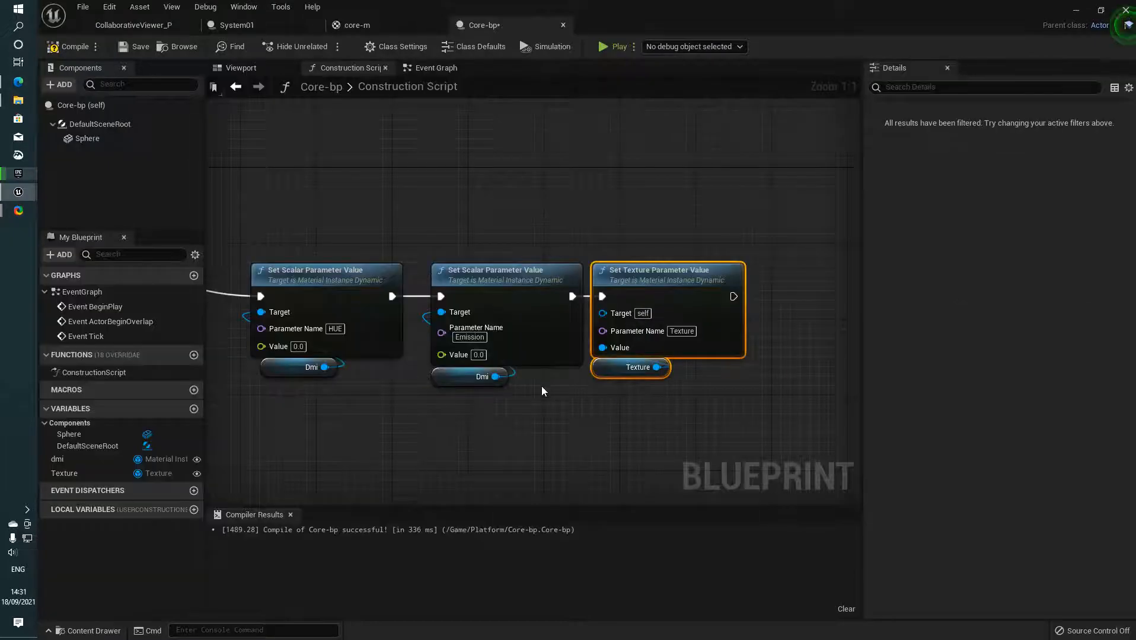
Step: In the Core-bp construction script, promote the HUE node's Value input to an instance-editable float variable exposed on spawn
right_click_drag(359, 373, 461, 351)
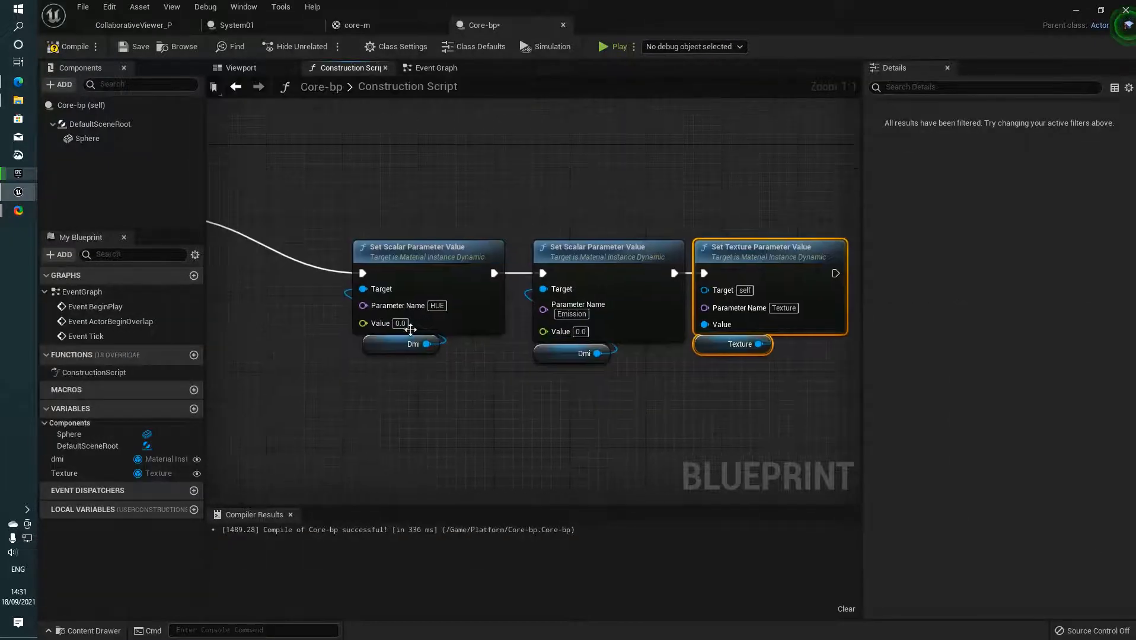
left_click_drag(363, 323, 386, 370)
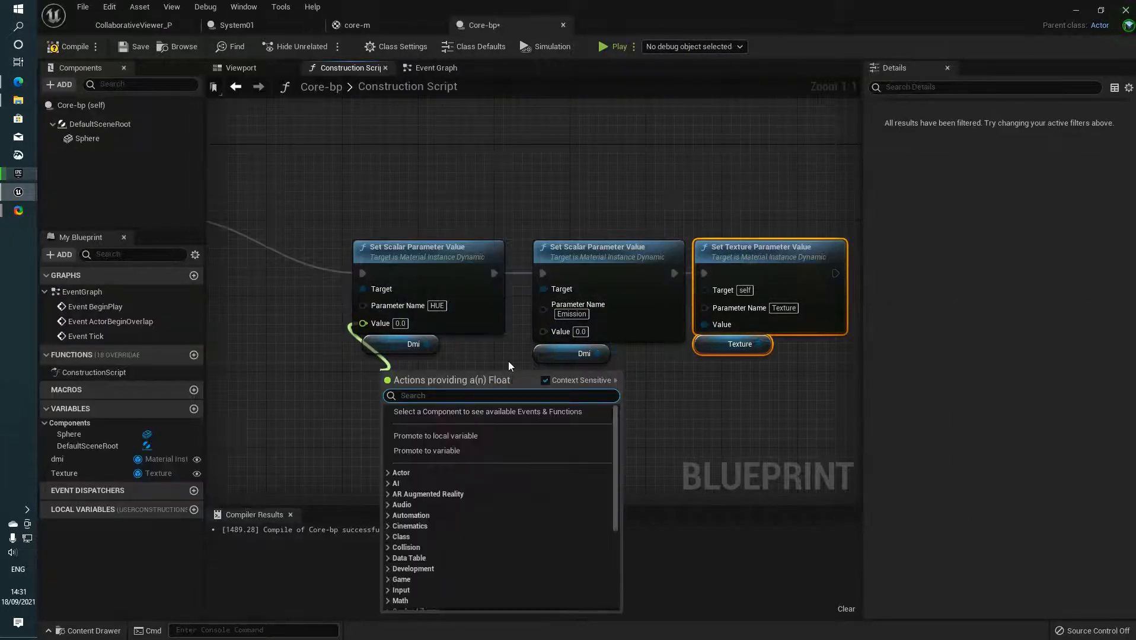
left_click(433, 451)
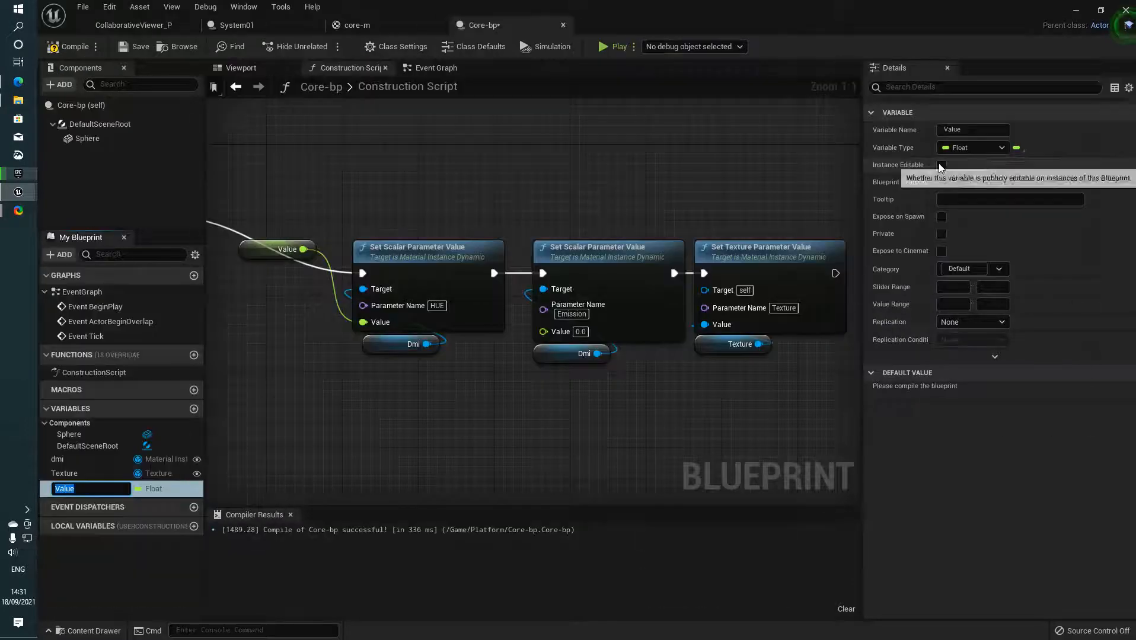
left_click(939, 163)
left_click(941, 216)
left_click(942, 165)
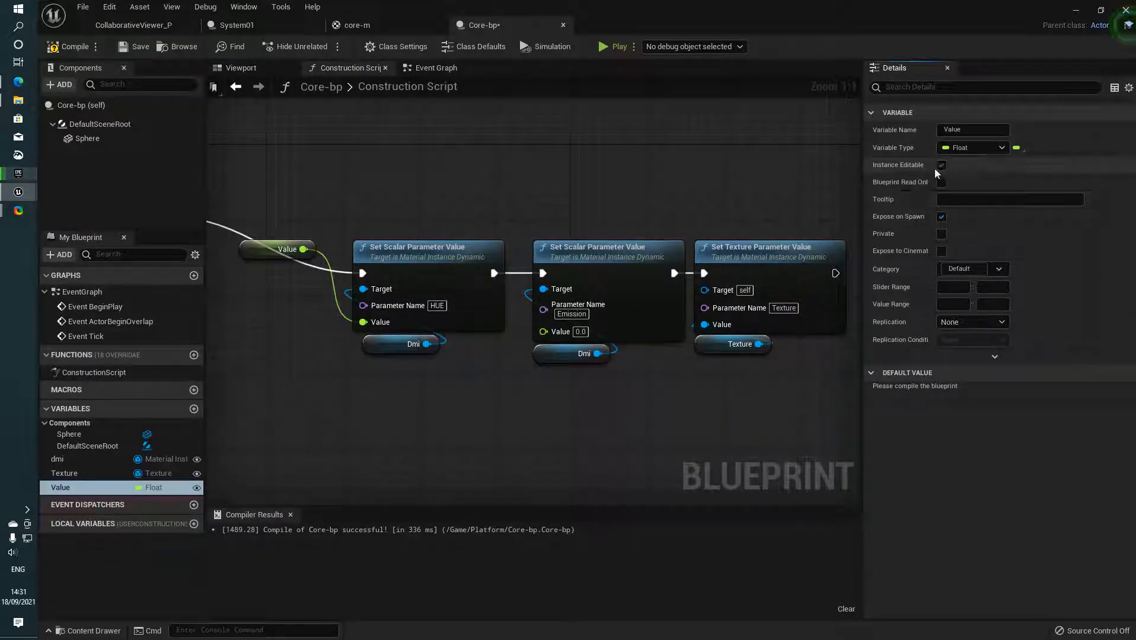
Step: Promote the Emission node's Value input to an instance-editable variable exposed on spawn, and place its getter beneath the node
left_click_drag(543, 332, 551, 388)
left_click(1056, 175)
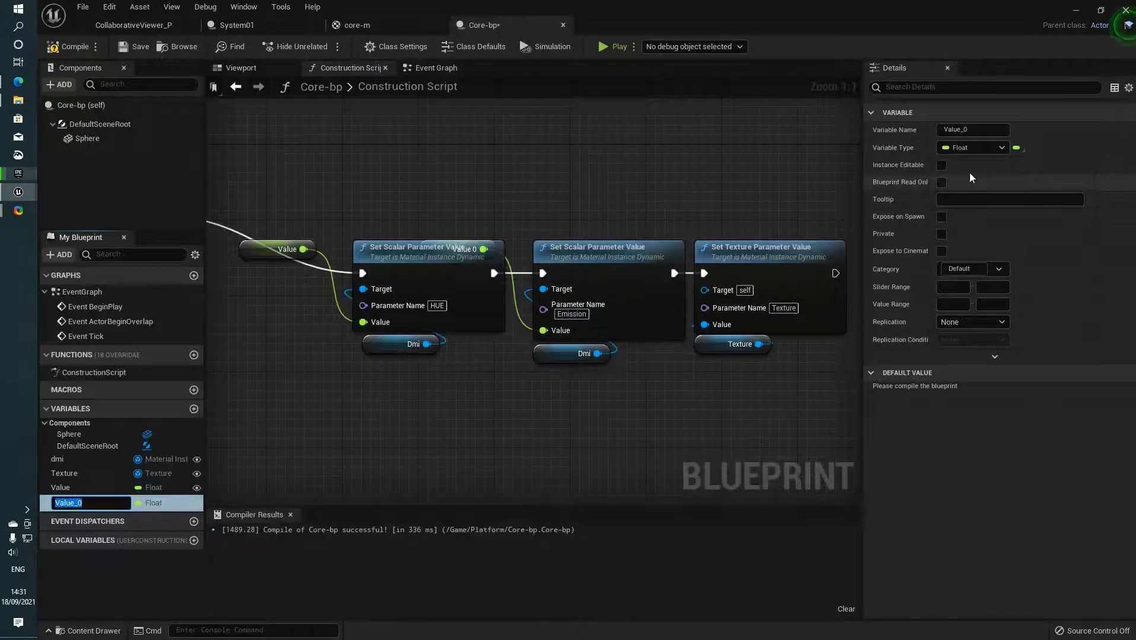
left_click(942, 165)
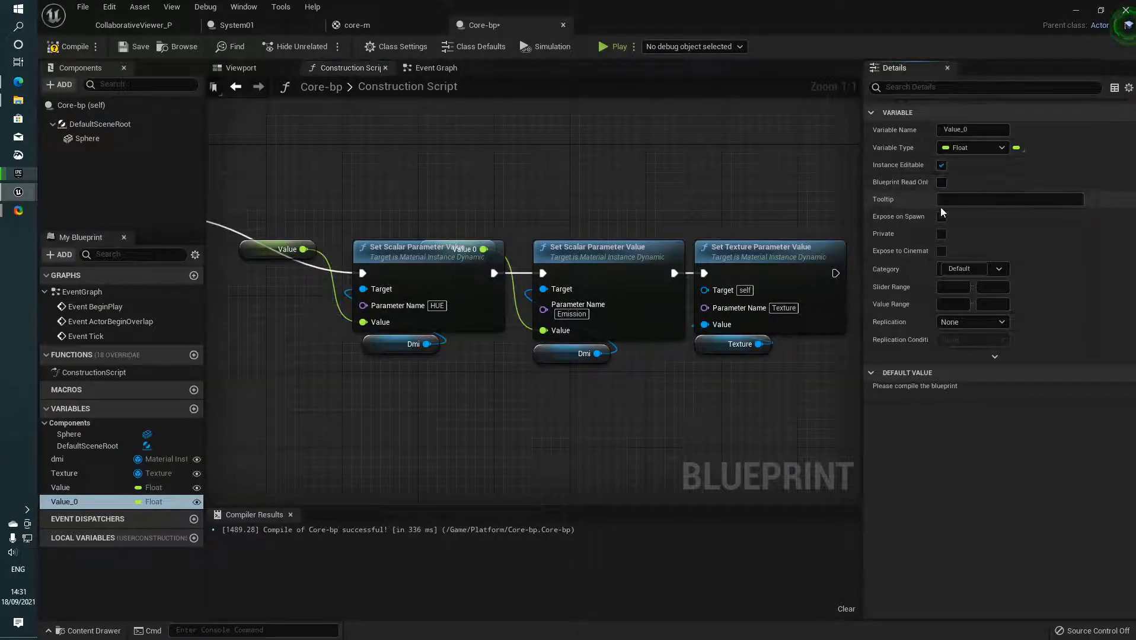
left_click(942, 217)
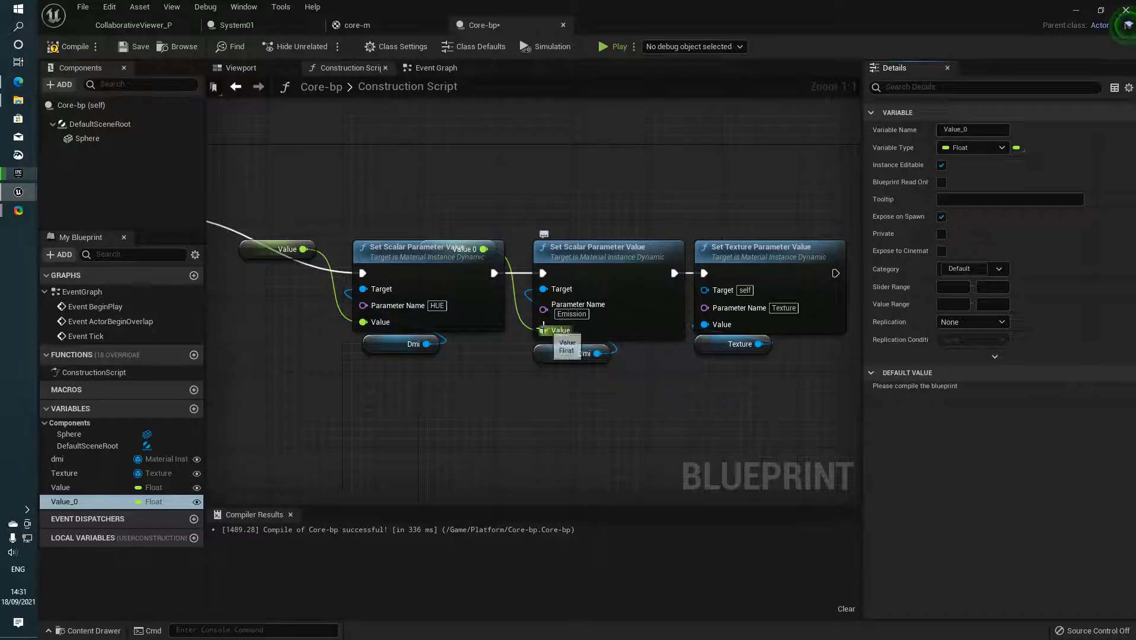
left_click_drag(543, 331, 551, 424)
left_click(508, 331)
left_click_drag(427, 255, 539, 379)
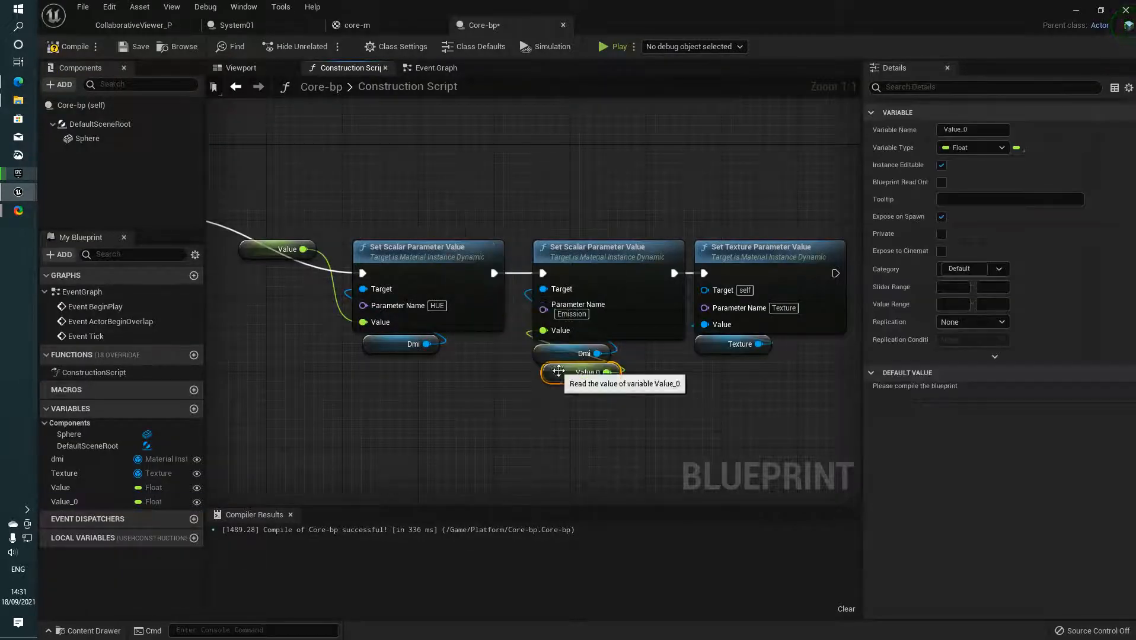
Step: Rename the Value_0 variable to Emission
left_click(974, 128)
type("Emission")
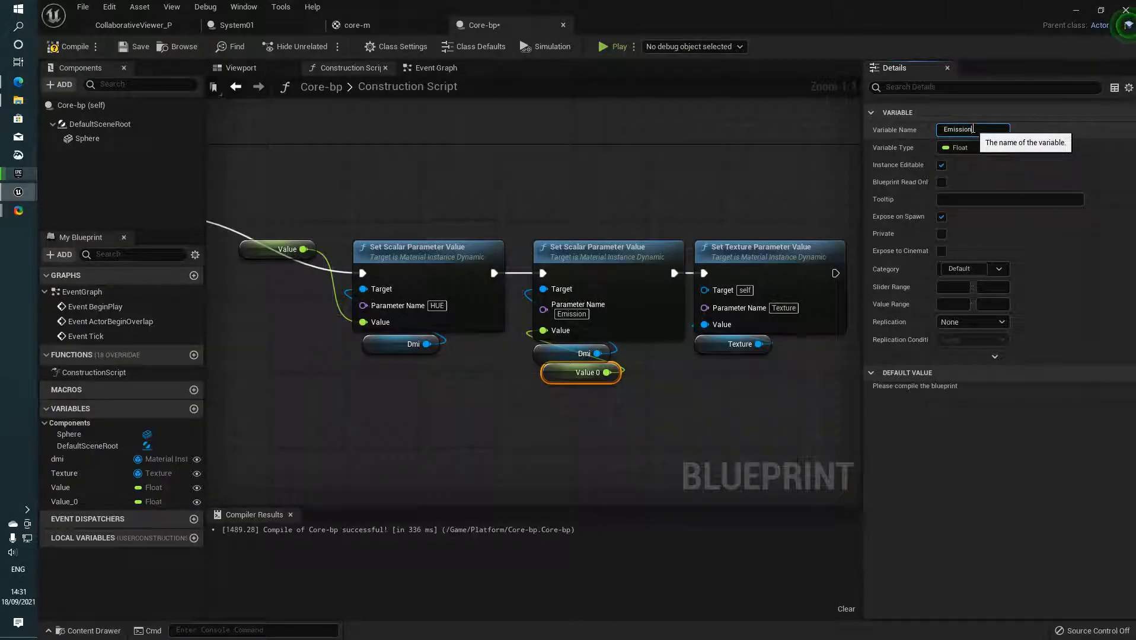
key("Return")
Step: Place the Value getter beneath the HUE node and rename its variable to HUE
left_click_drag(279, 249, 400, 373)
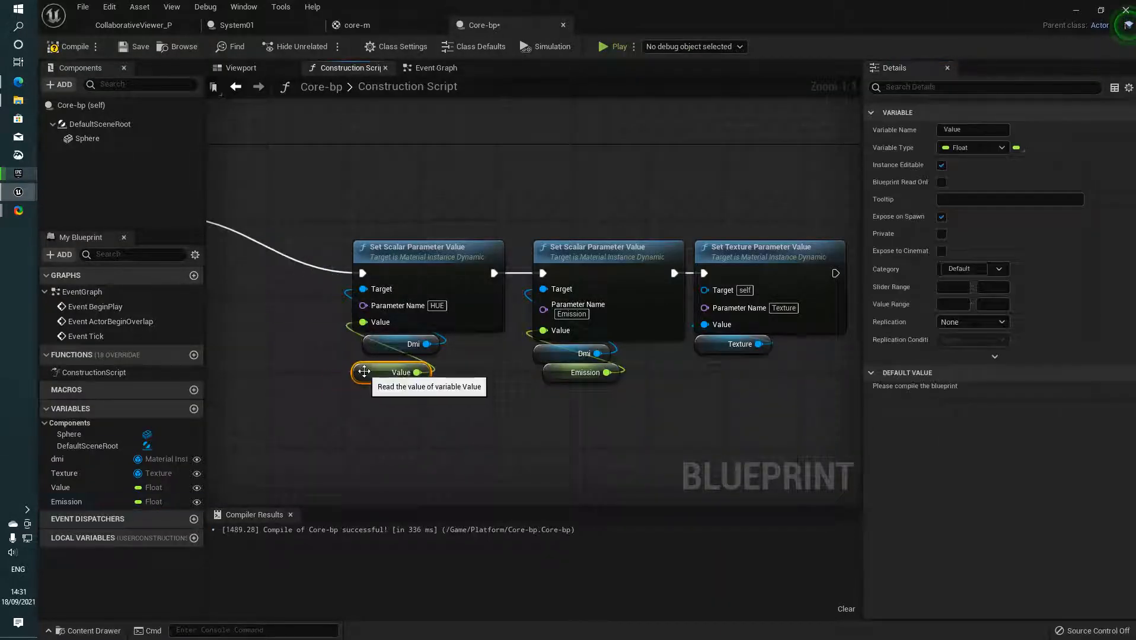
left_click(980, 129)
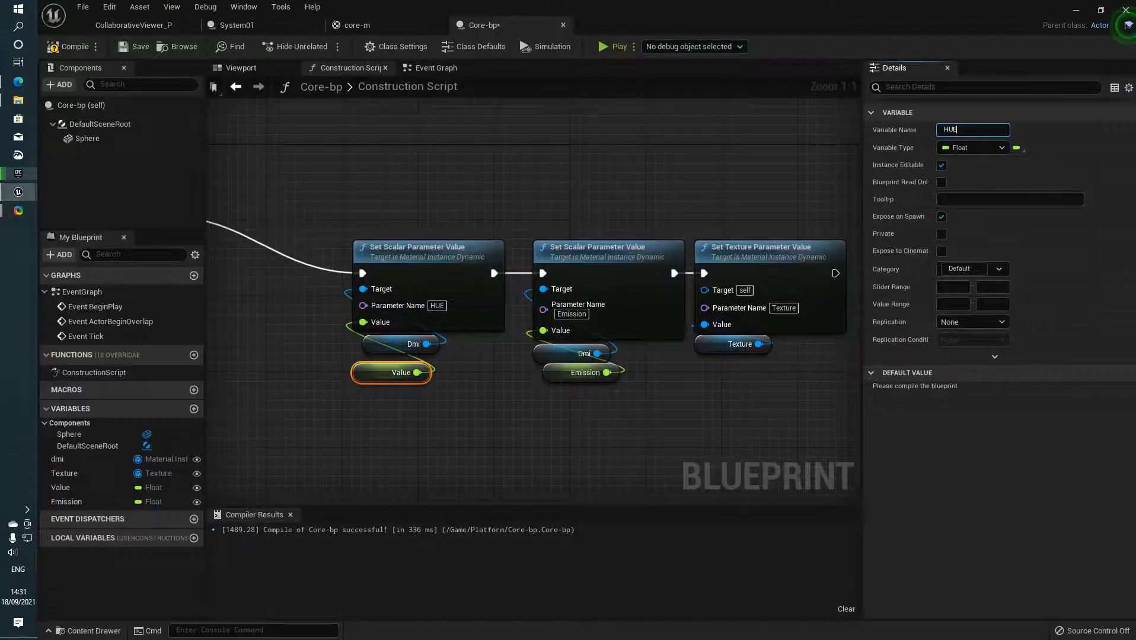
type("HUE")
key("Return")
Step: Move the three parameter-setting nodes together with their getters closer to the Dmi SET node
right_click_drag(770, 159, 686, 151)
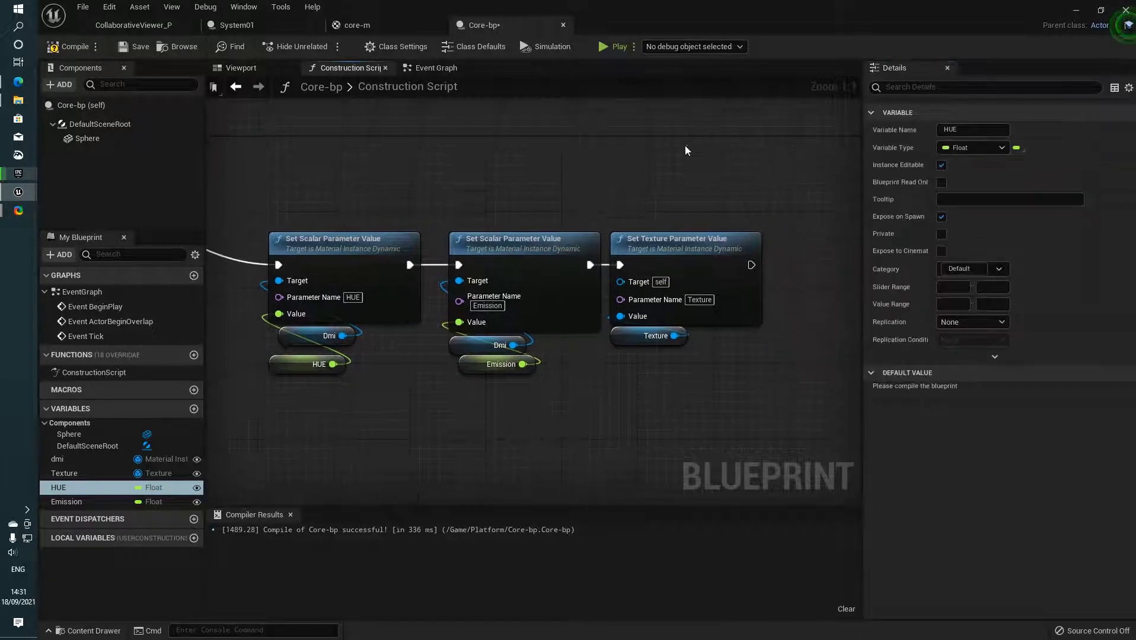
left_click_drag(777, 145, 246, 475)
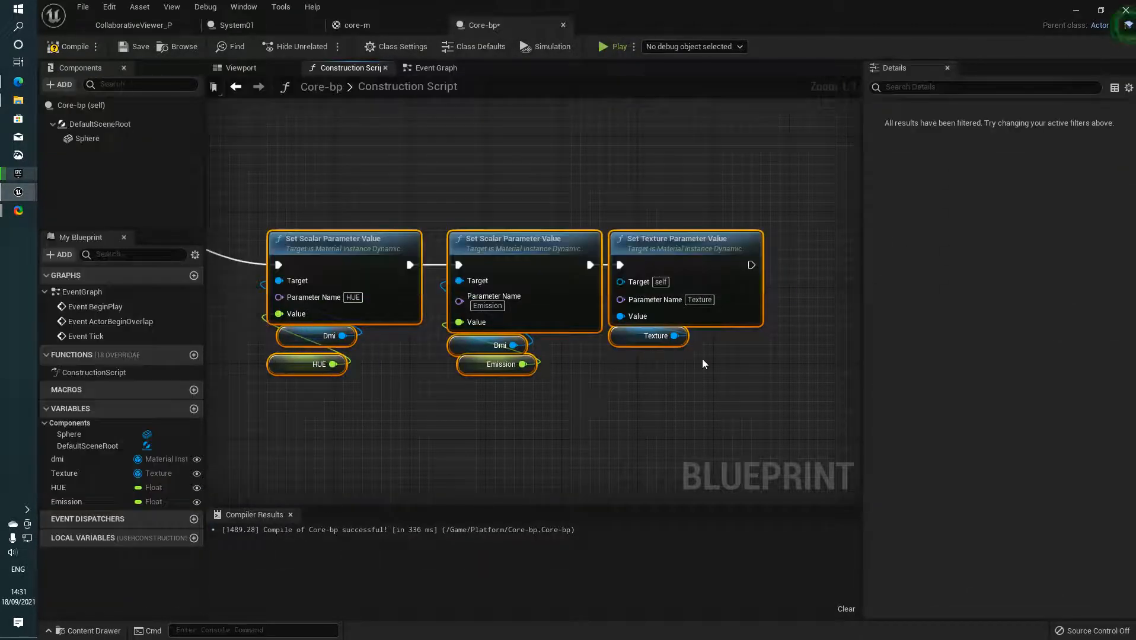
left_click_drag(746, 260, 605, 259)
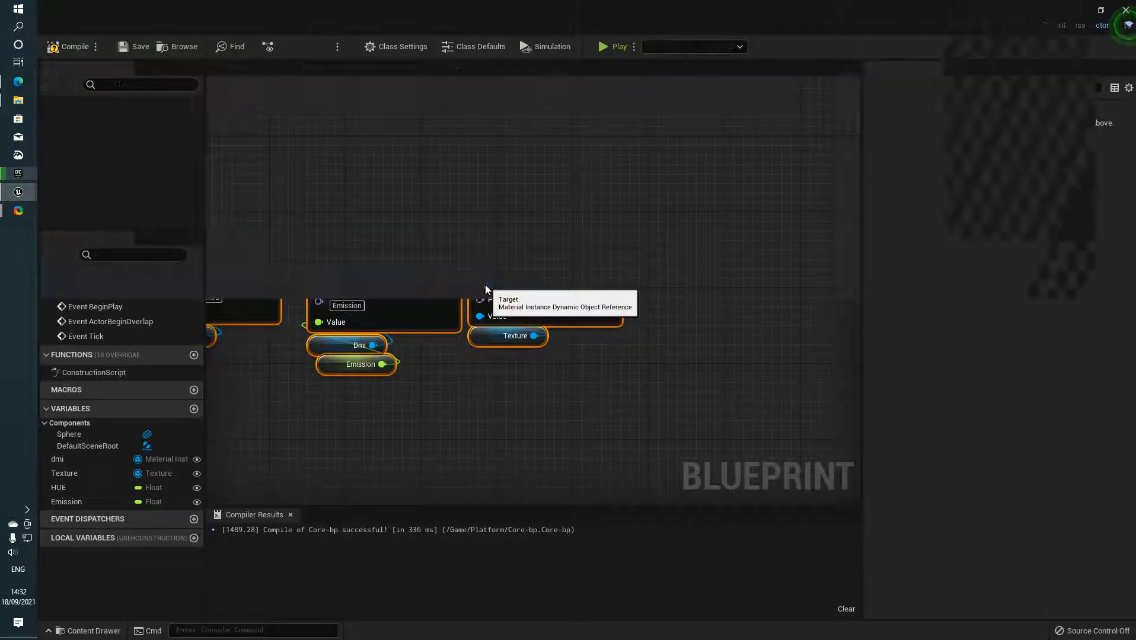
Step: Connect a Dmi getter to the Target of the Set Texture Parameter Value node and place it beneath the Texture getter
left_click_drag(482, 284, 449, 361)
type("getdmi")
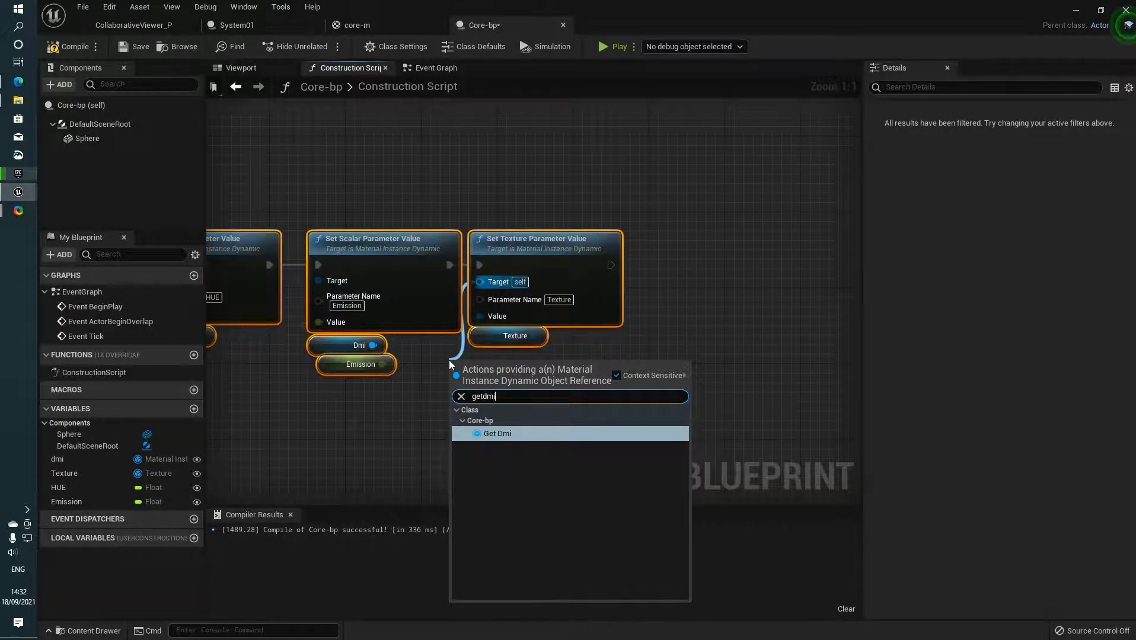
key("Return")
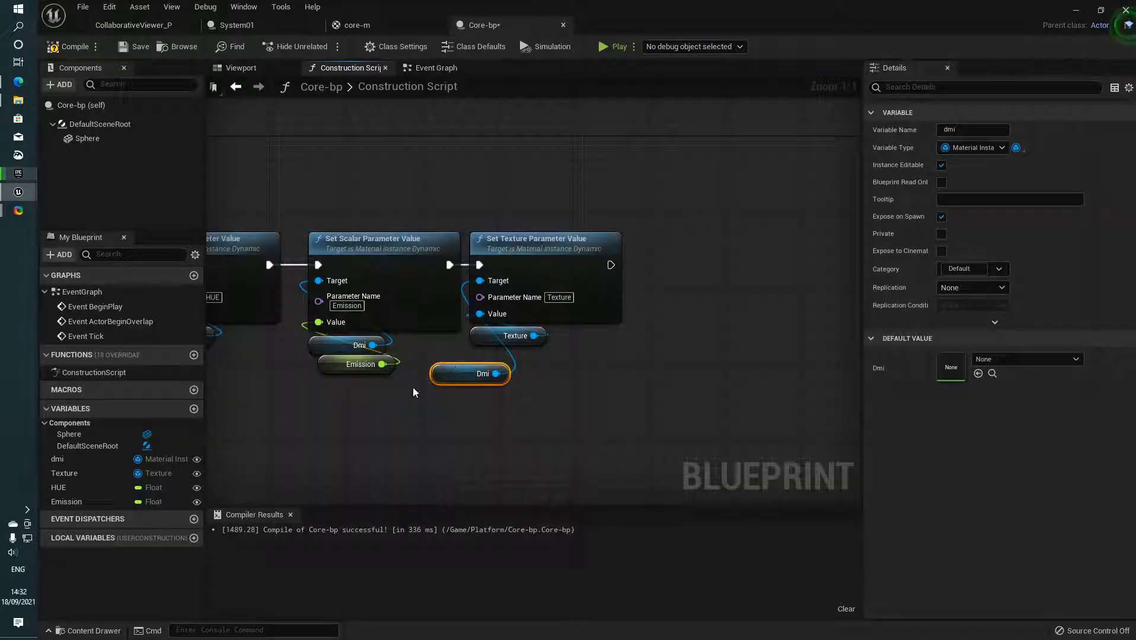
right_click_drag(623, 349, 552, 340)
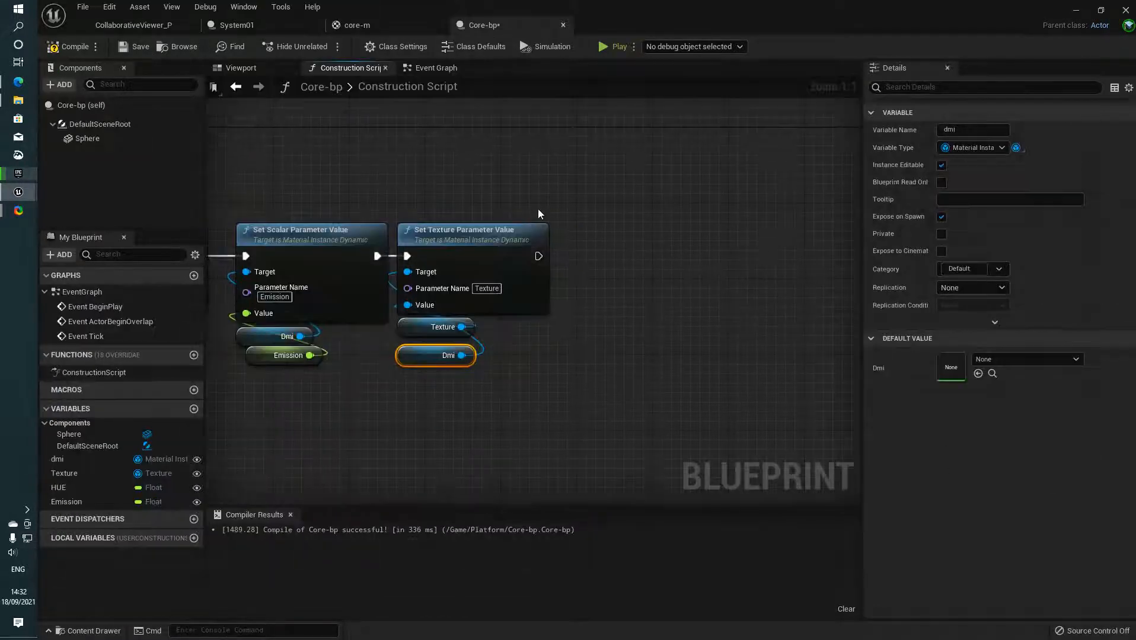
right_click(604, 239)
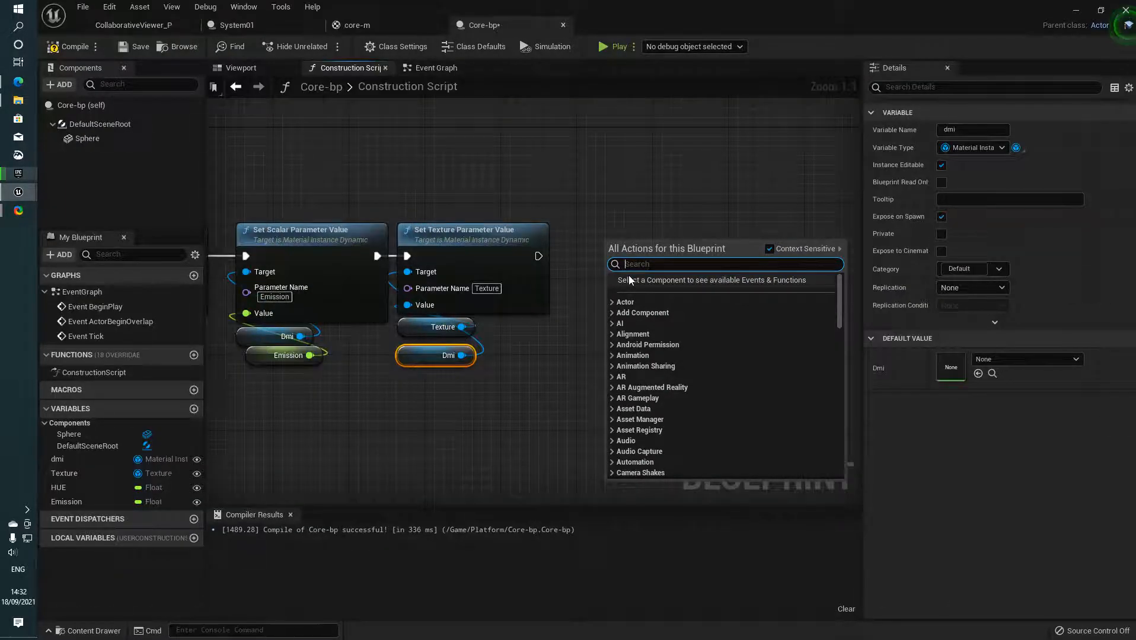
type("set")
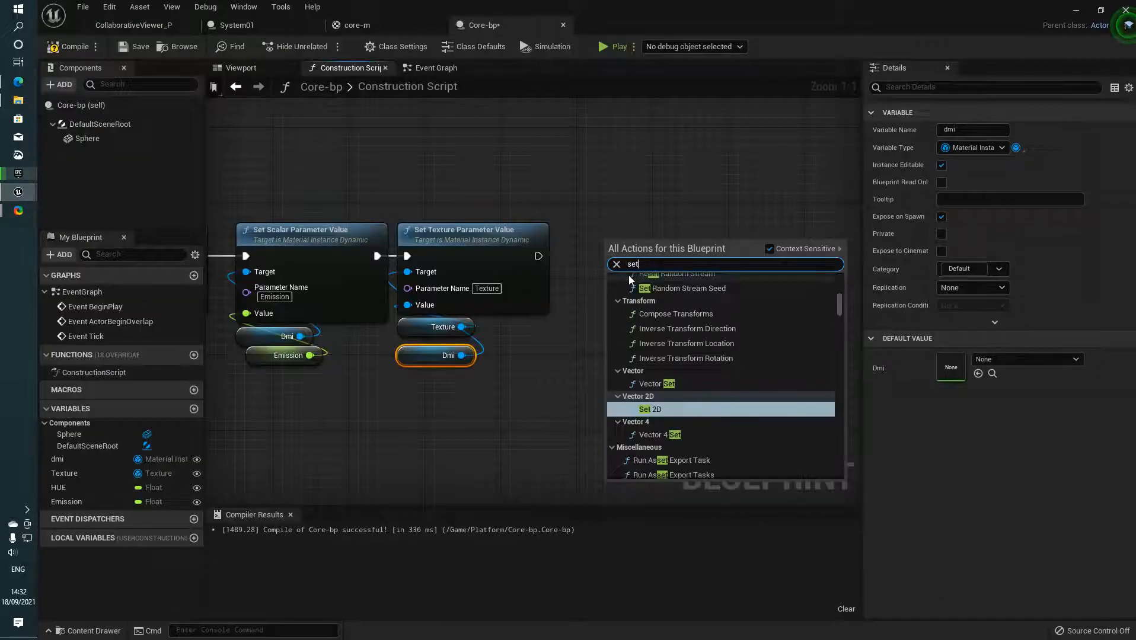
key("BackSpace")
key("BackSpace")
type("ta")
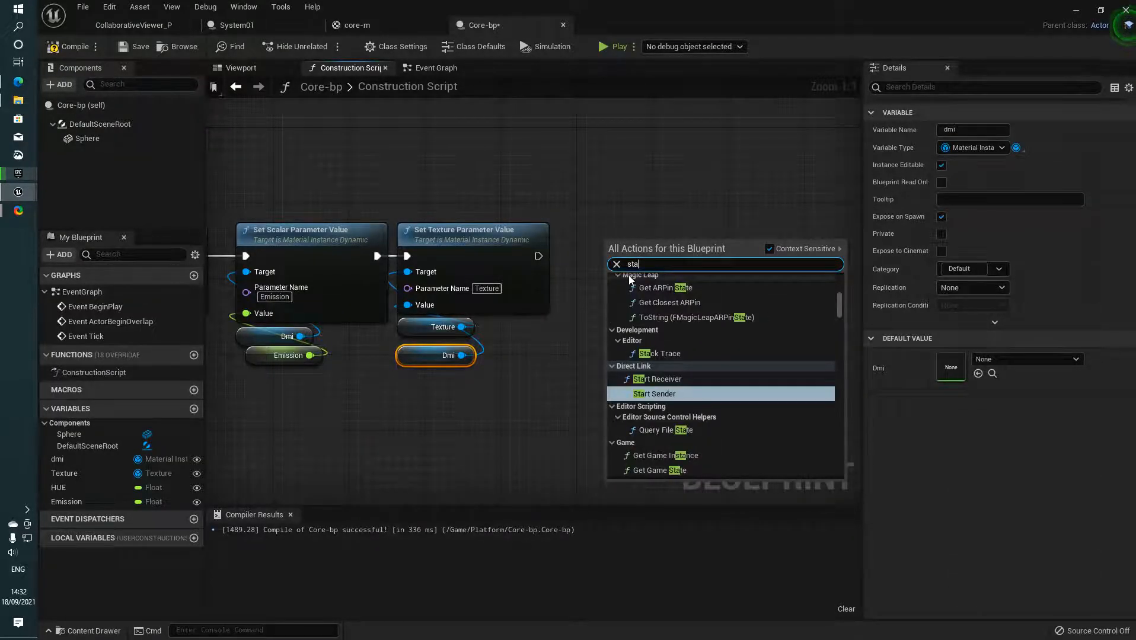
type("tics")
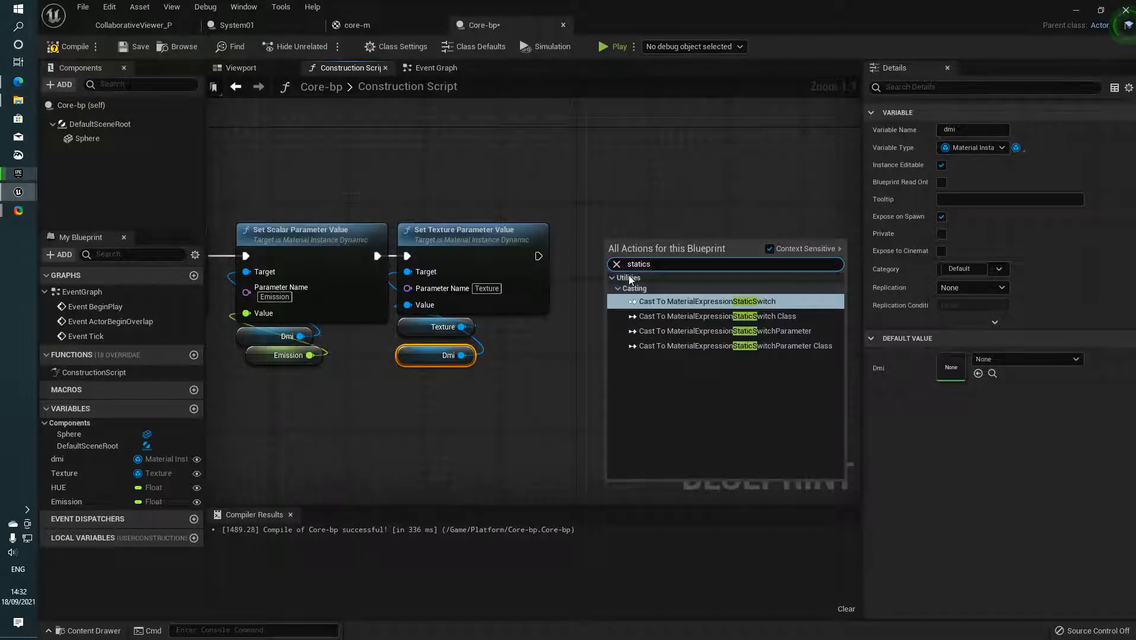
key("BackSpace")
key("BackSpace")
key("BackSpace")
key("BackSpace")
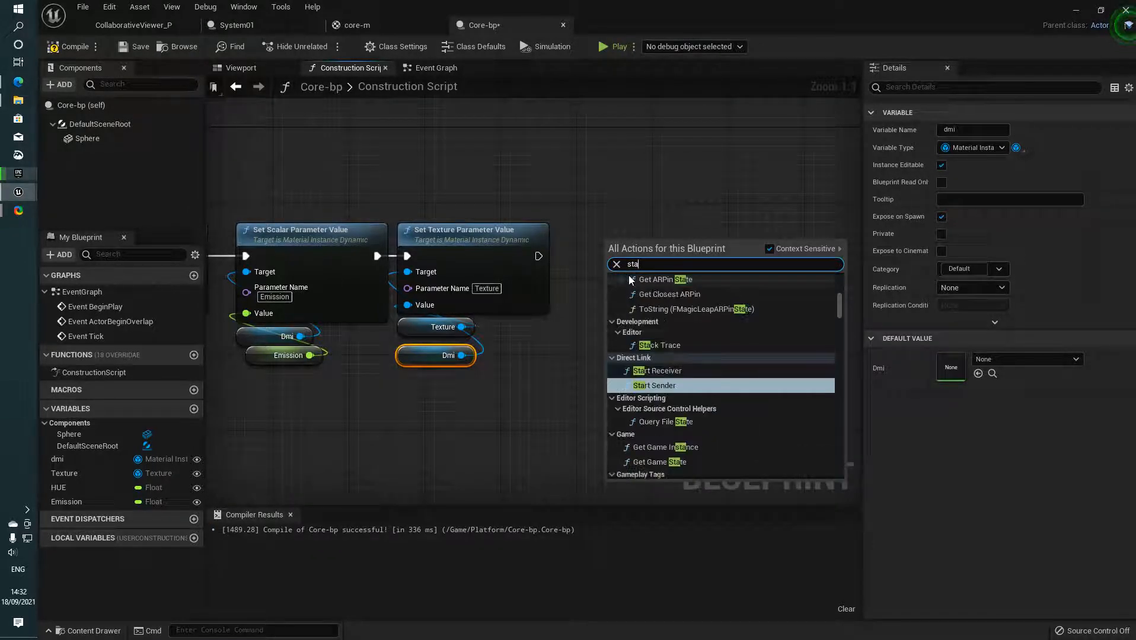
key("BackSpace")
key("BackSpace")
type("witch")
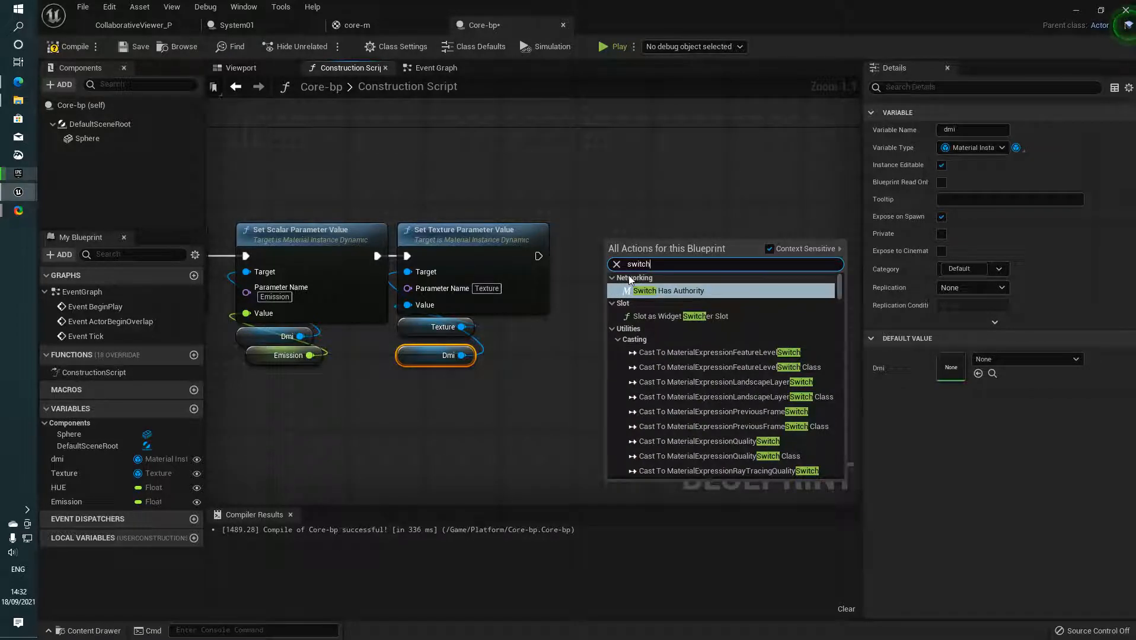
scroll(711, 418, "down", 10)
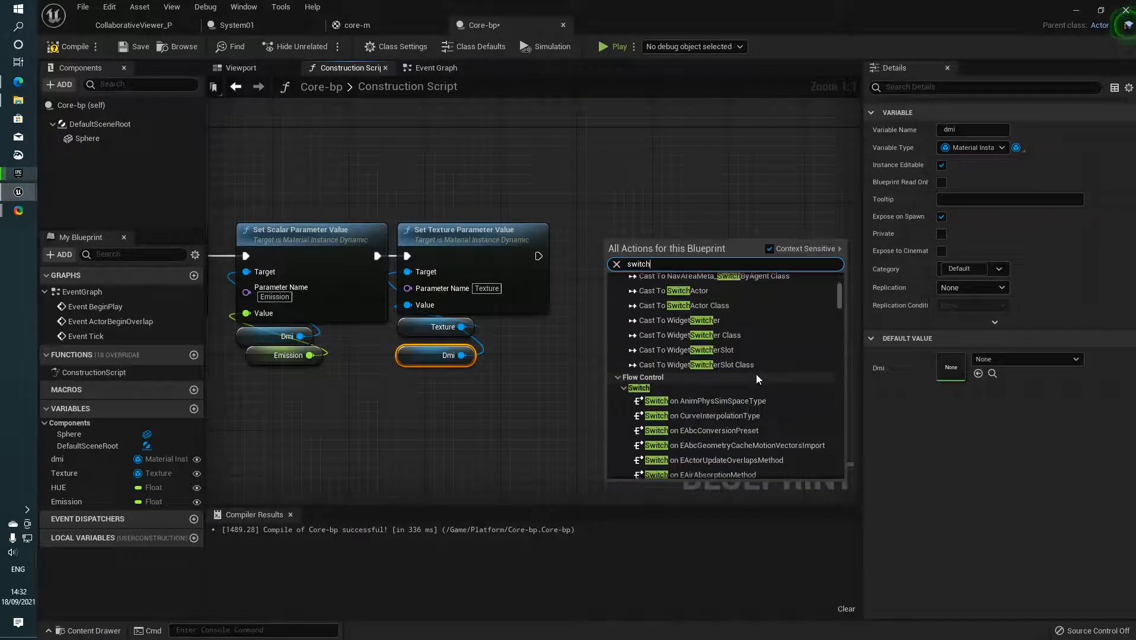
left_click(832, 304)
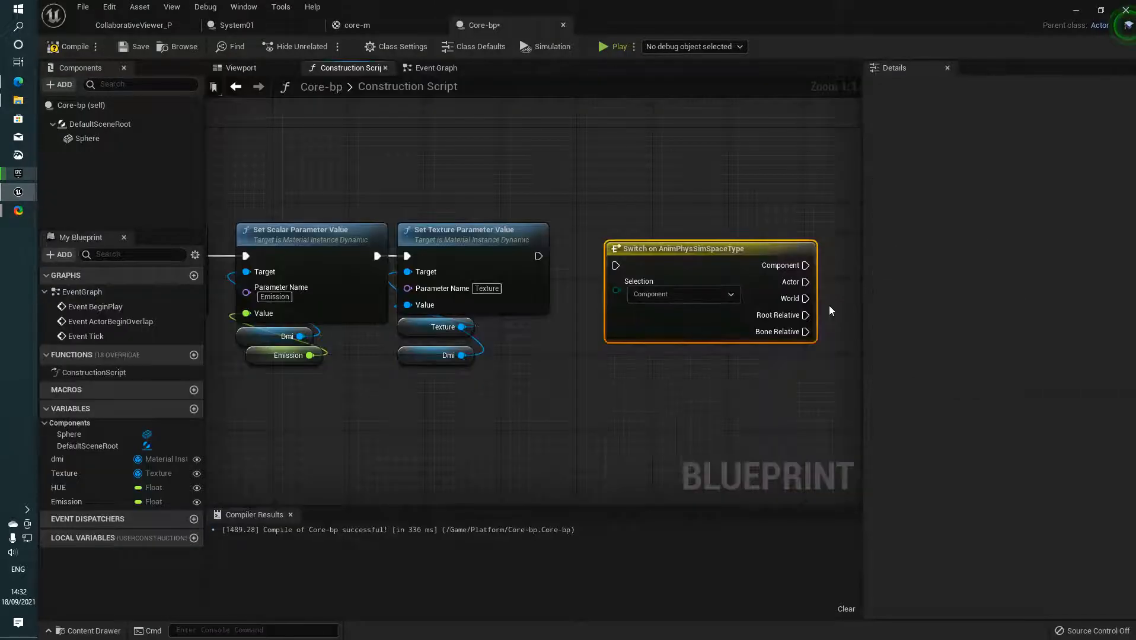
key("Delete")
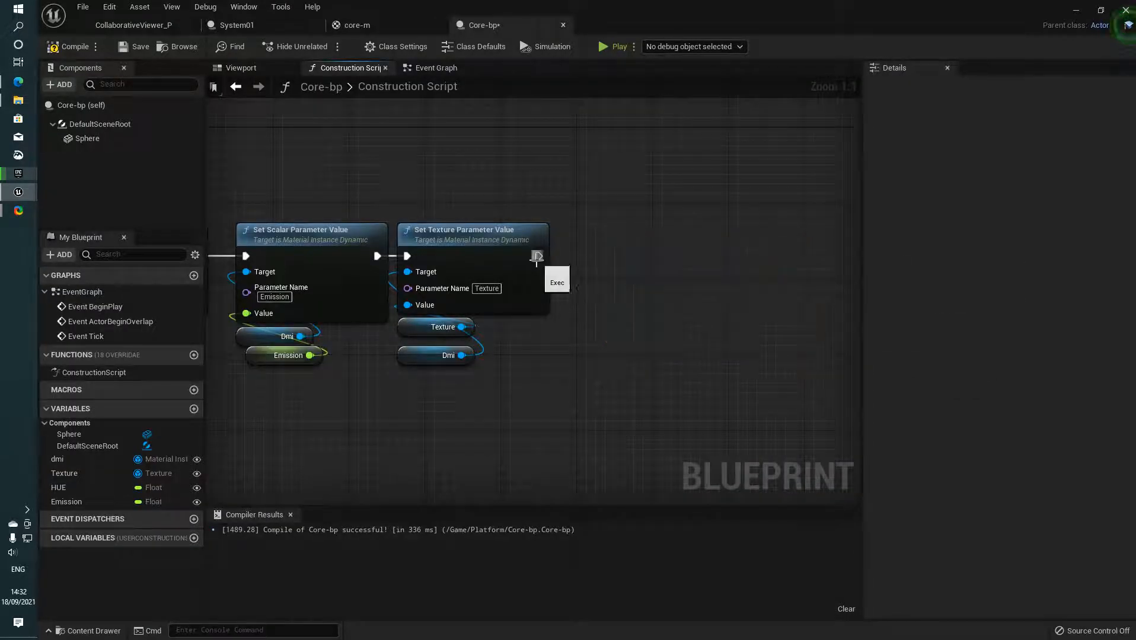
left_click_drag(475, 360, 560, 324)
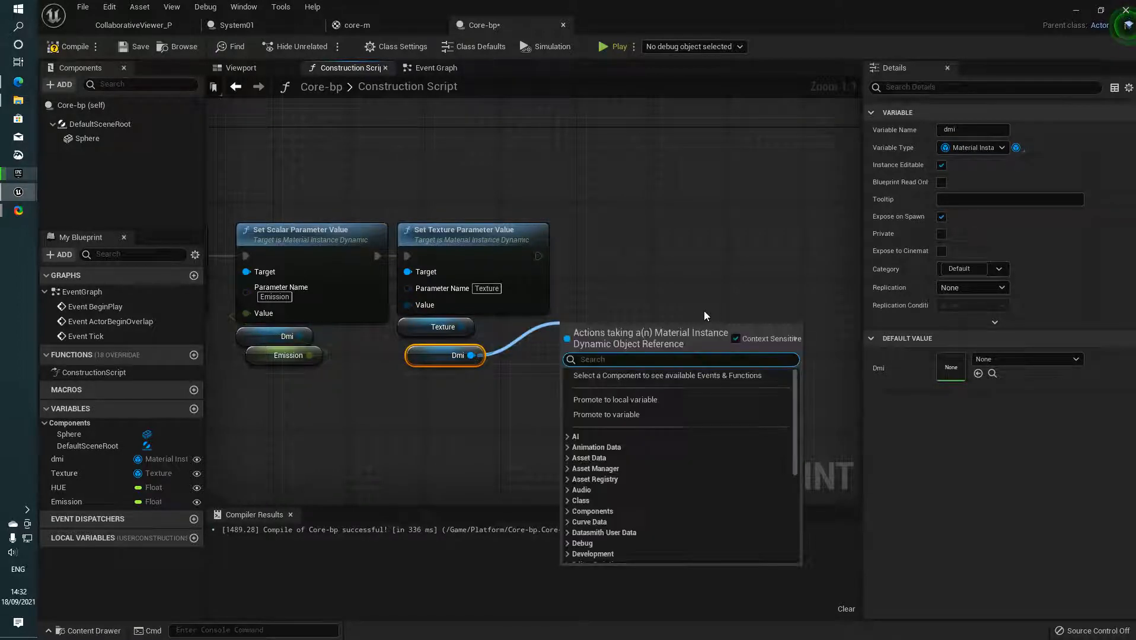
type("swi")
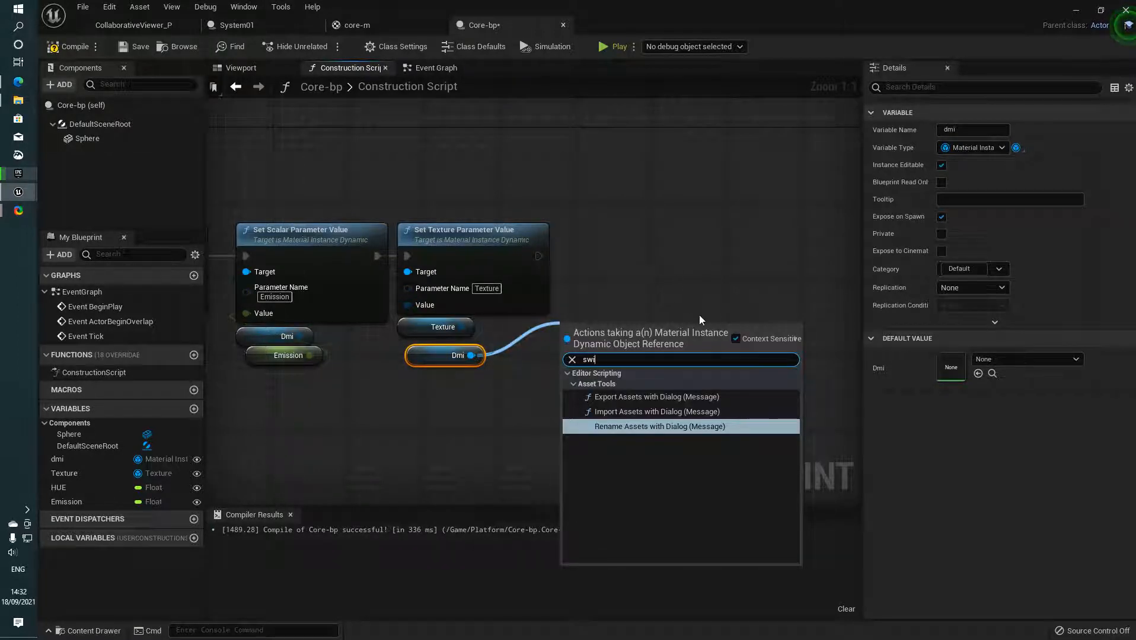
left_click(736, 339)
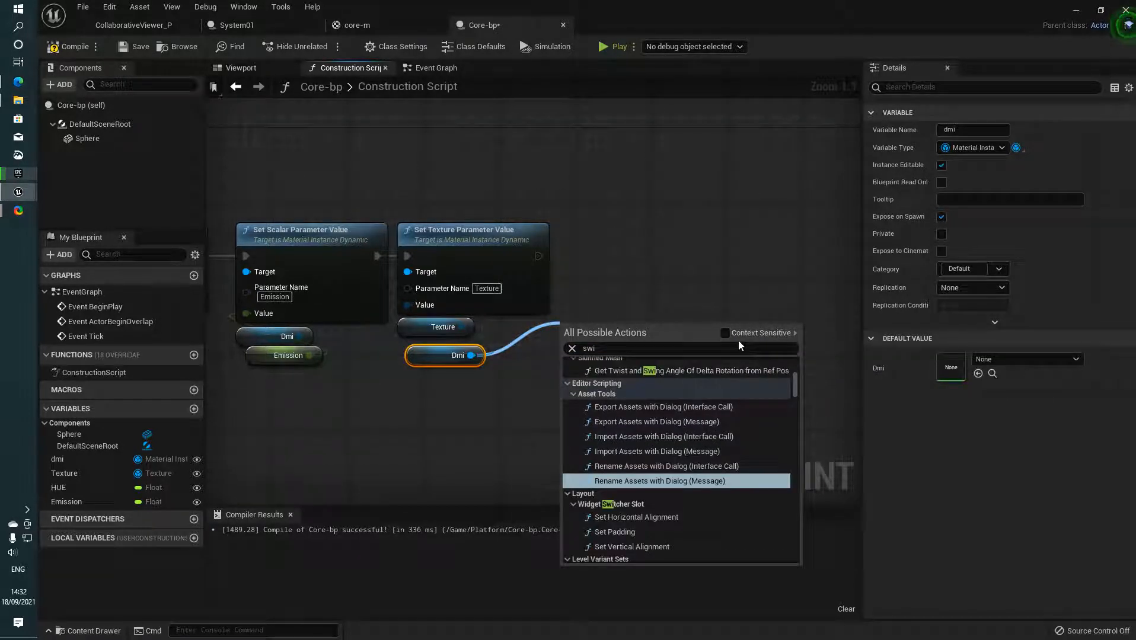
left_click(636, 288)
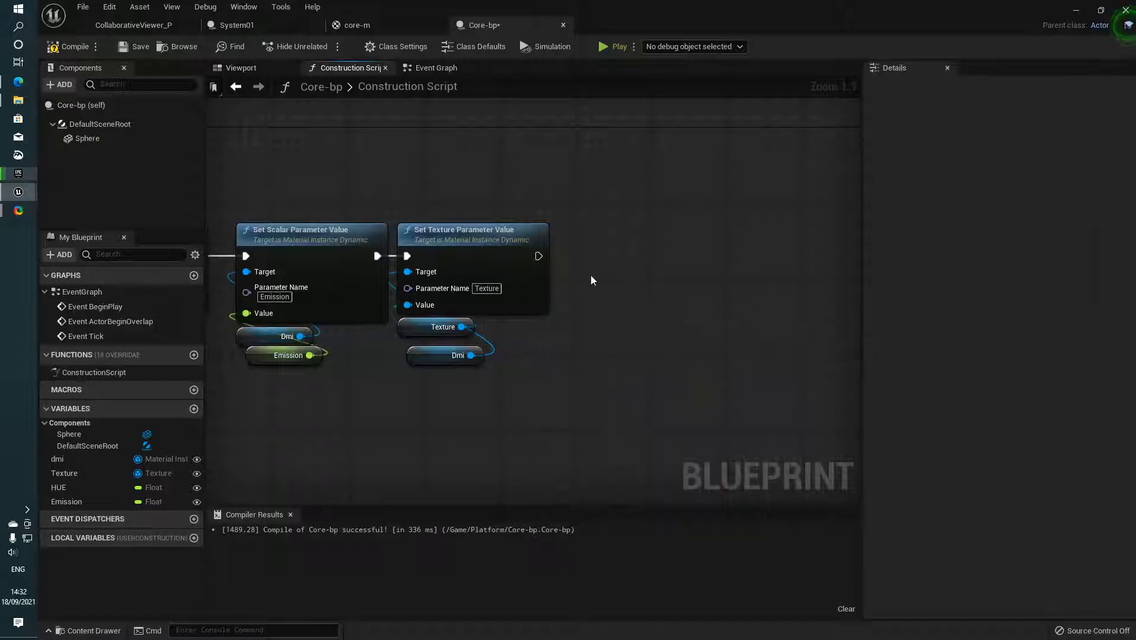
Step: Move the Set Texture Parameter Value node with its Texture and Dmi getters slightly farther from the Emission parameter node
right_click_drag(591, 276, 690, 282)
scroll(690, 282, "down", 1)
scroll(661, 321, "up", 1)
right_click_drag(666, 325, 727, 320)
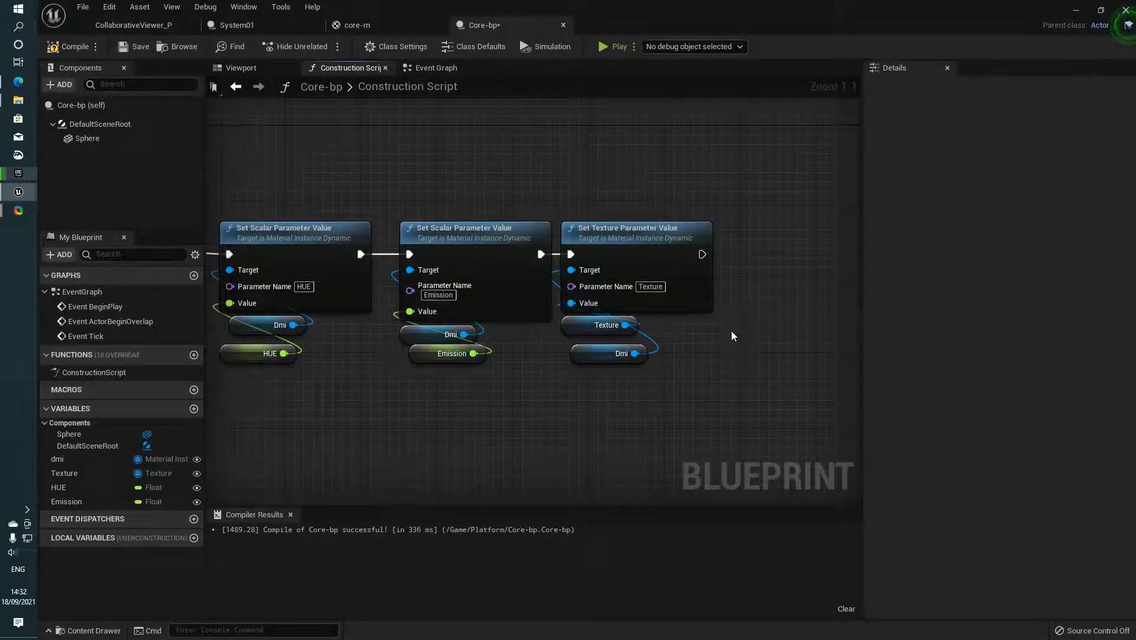
right_click_drag(716, 333, 662, 342)
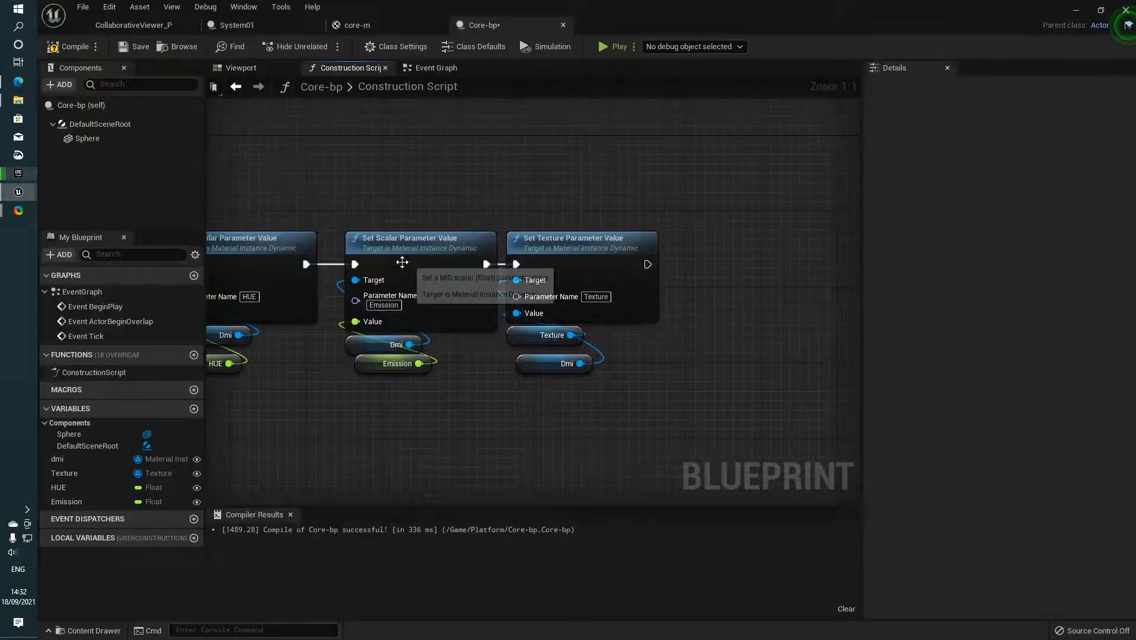
scroll(618, 229, "down", 2)
right_click_drag(630, 229, 705, 208)
left_click_drag(741, 178, 491, 317)
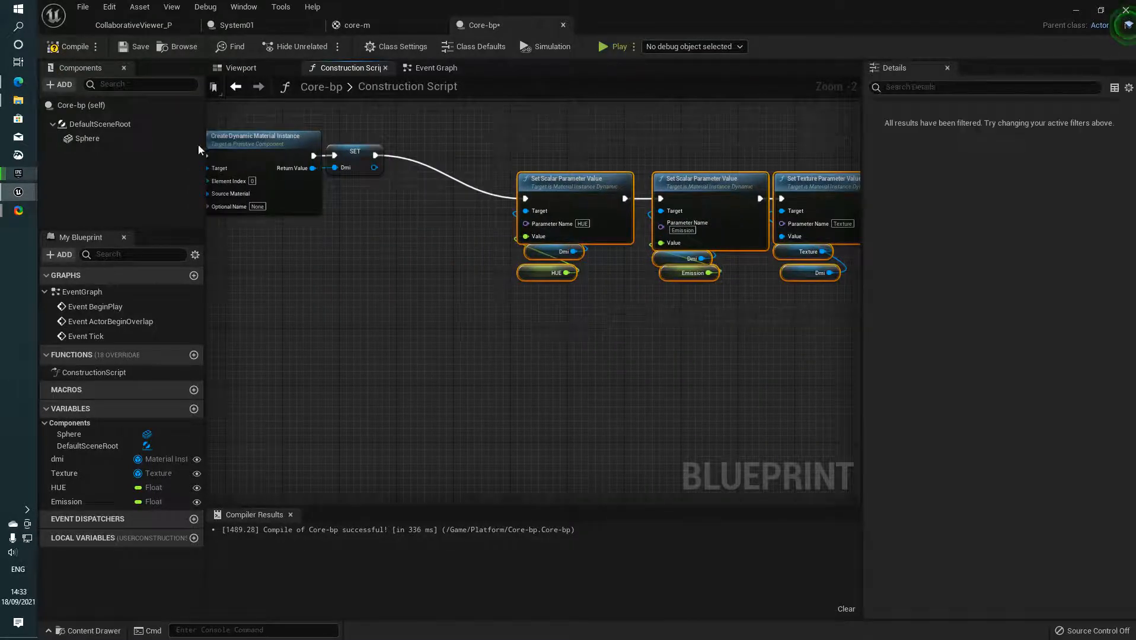
right_click_drag(682, 177, 598, 196)
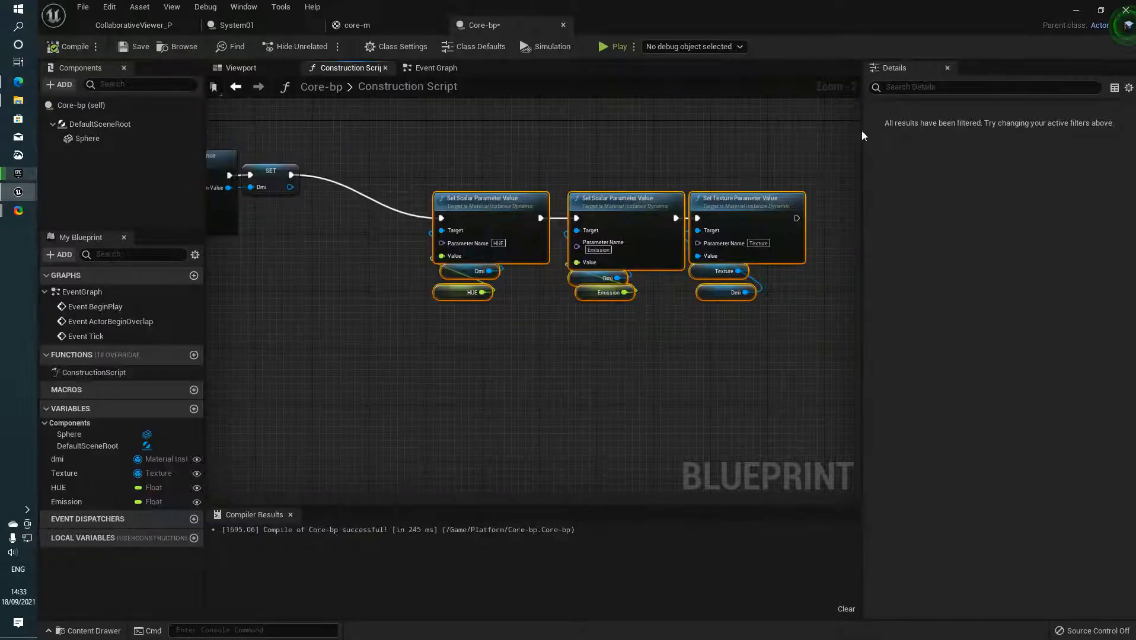
left_click_drag(410, 379, 390, 379)
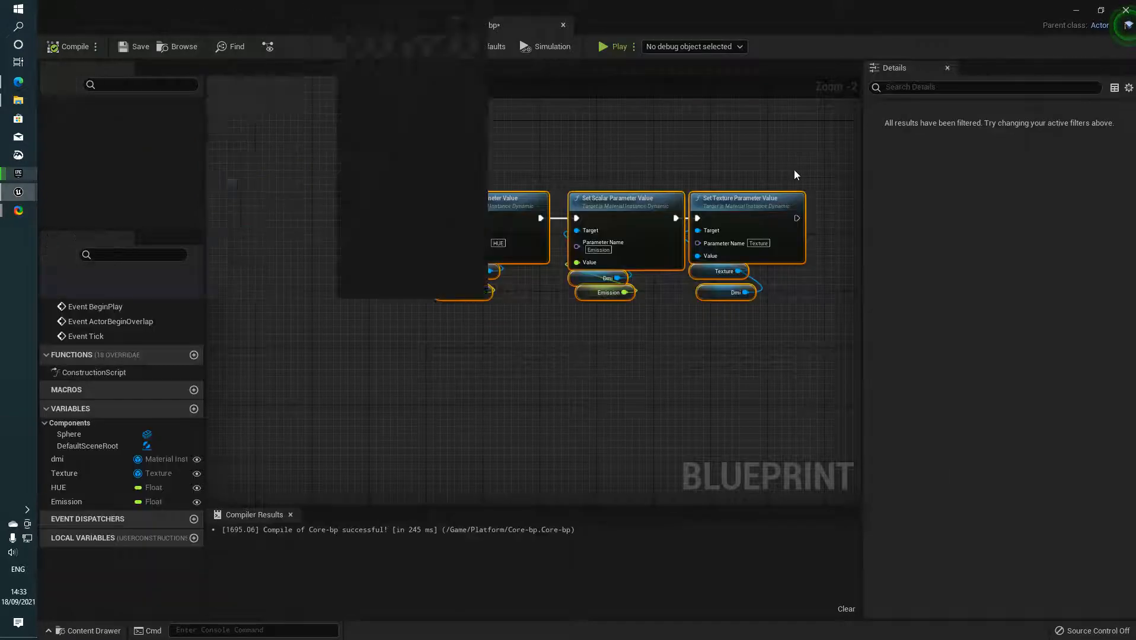
left_click_drag(791, 169, 703, 327)
left_click_drag(738, 223, 385, 369)
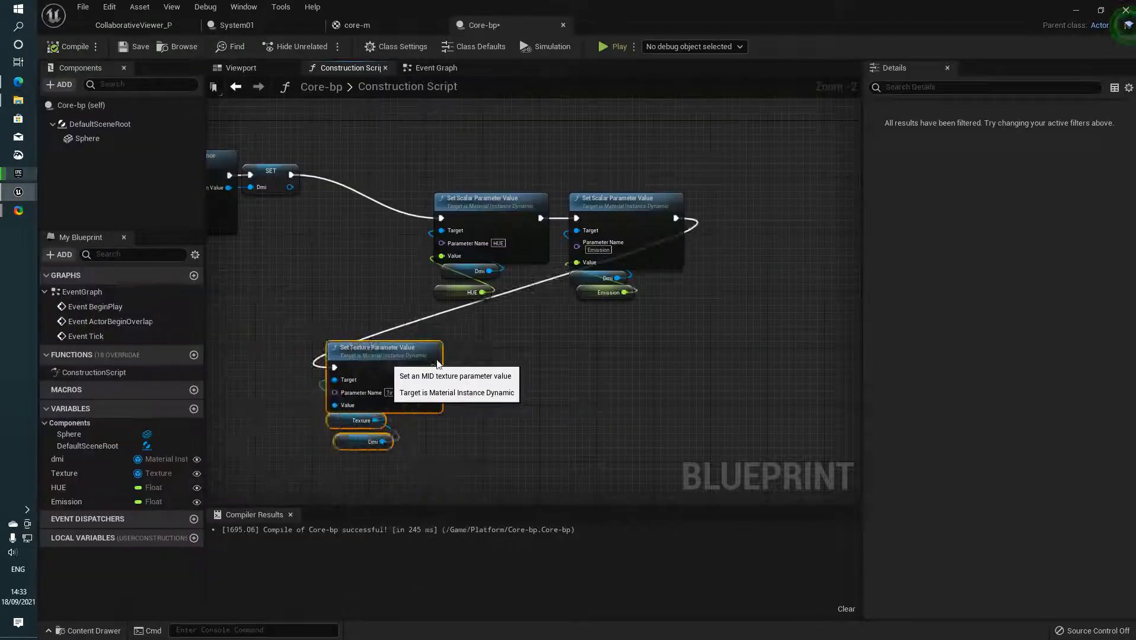
left_click_drag(385, 371, 759, 214)
Step: Collapse the three parameter-setting nodes and their getters into a function named MaterialOC, and place its call beside the Dmi SET node
left_click_drag(816, 145, 420, 384)
right_click(493, 223)
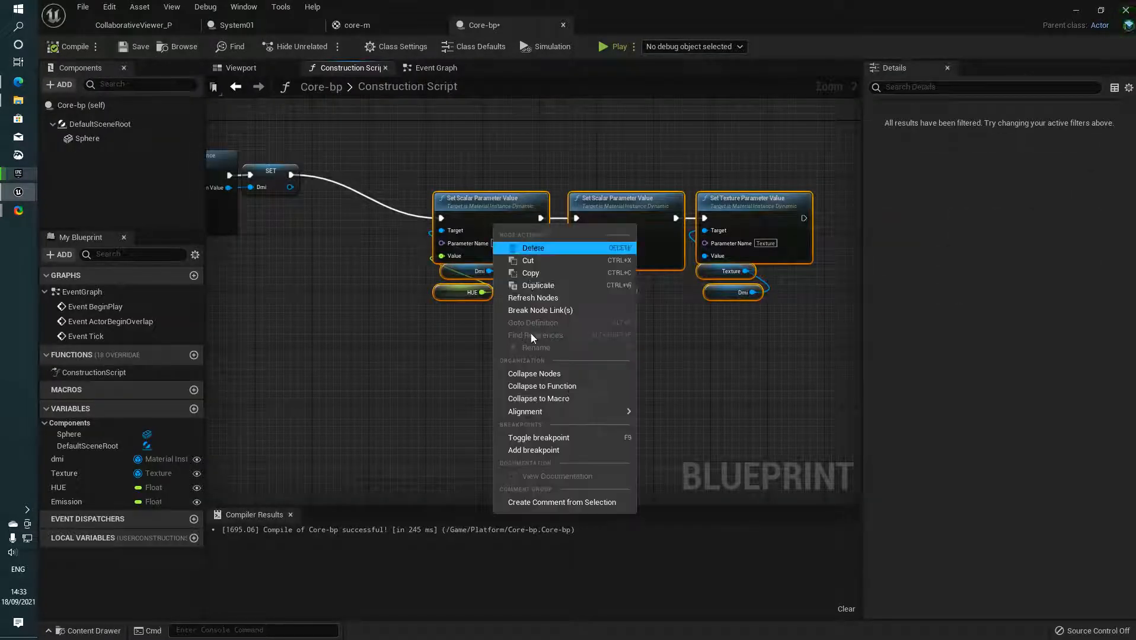
left_click(571, 390)
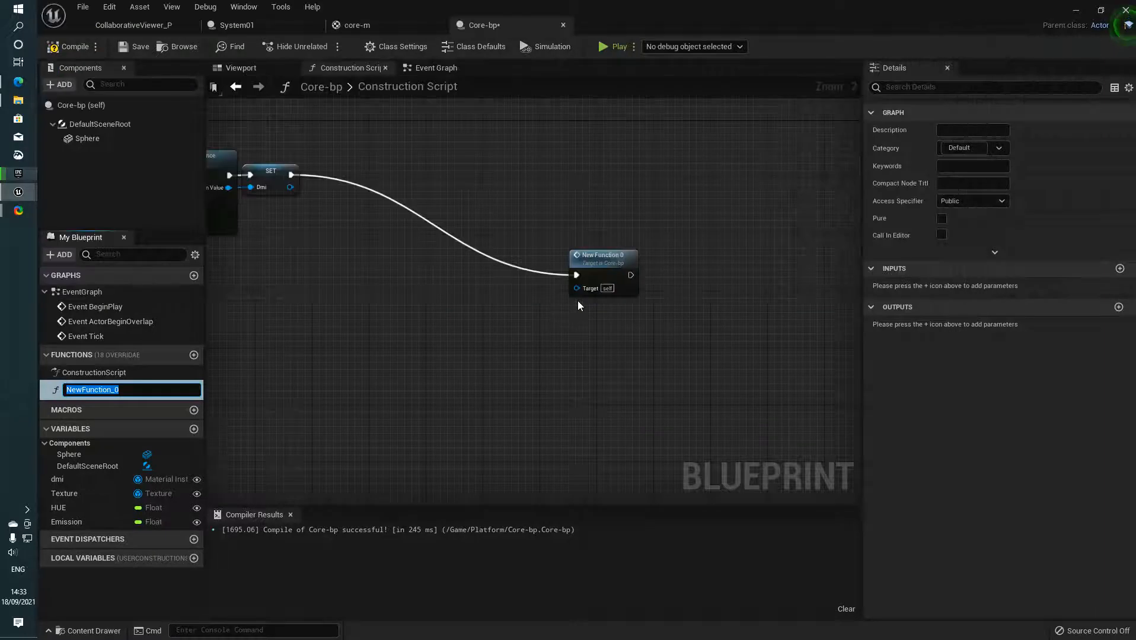
type("MaterialOC")
key("Return")
left_click_drag(575, 260, 332, 181)
Step: Compile the blueprint and add a call to the MaterialOC function in the Event Graph
left_click(427, 69)
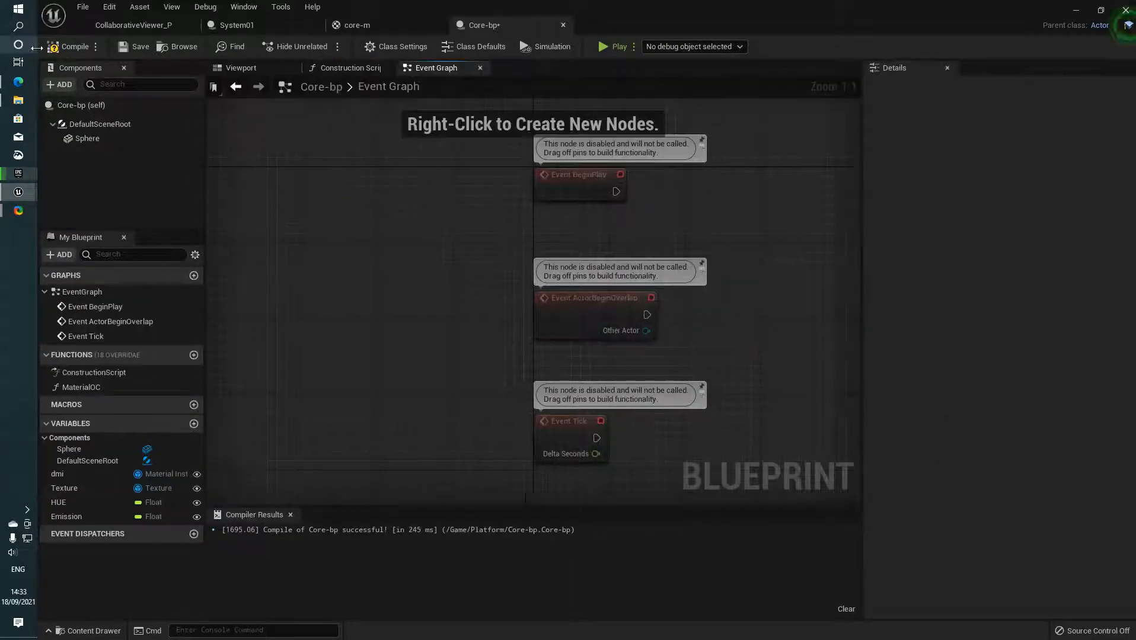
key("F7")
right_click_drag(597, 266, 524, 269)
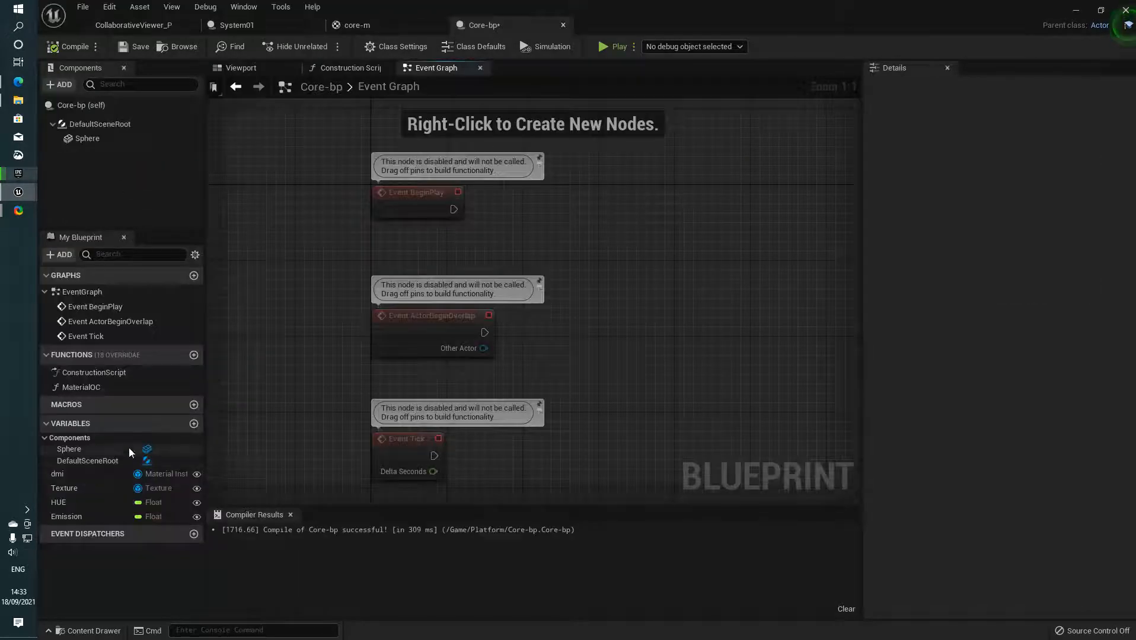
left_click_drag(105, 391, 516, 240)
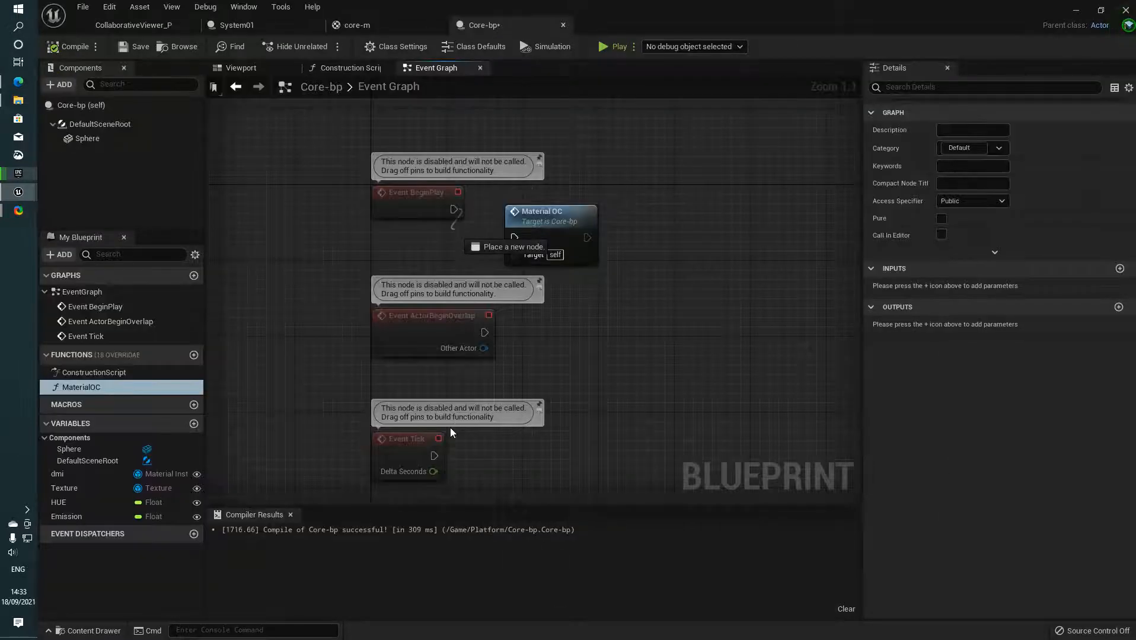
Step: Place the Material OC call beside Event Tick with their execution pins connected, and compile the blueprint
mouse_move(438, 454)
left_mouse_down()
mouse_move(498, 456)
mouse_move(446, 456)
left_mouse_up()
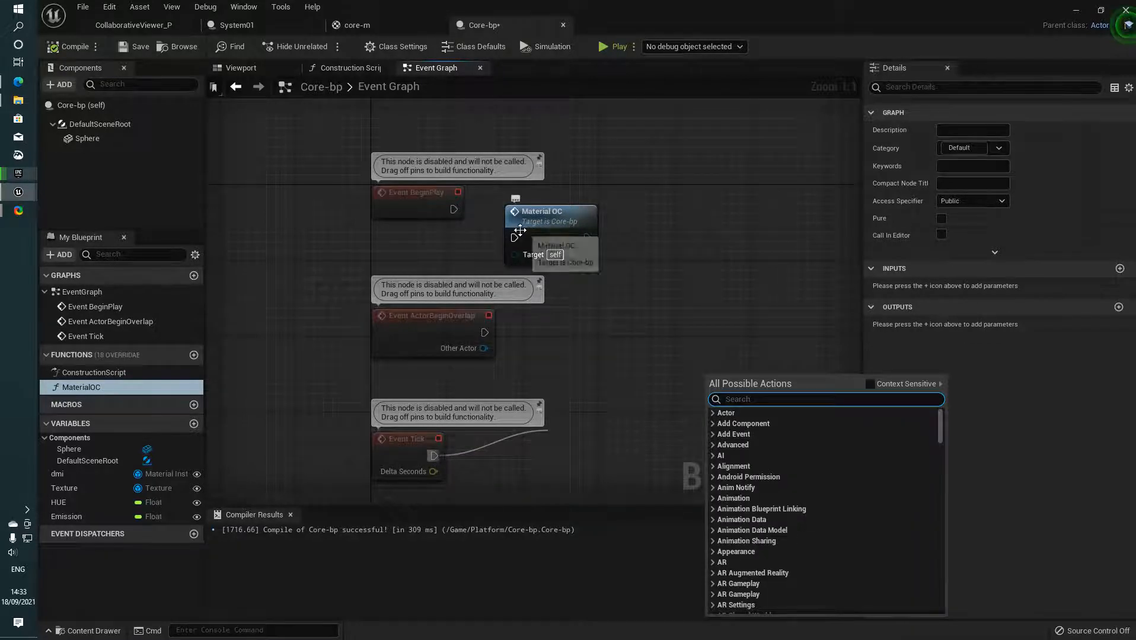
left_click(573, 305)
left_click_drag(573, 305, 500, 442)
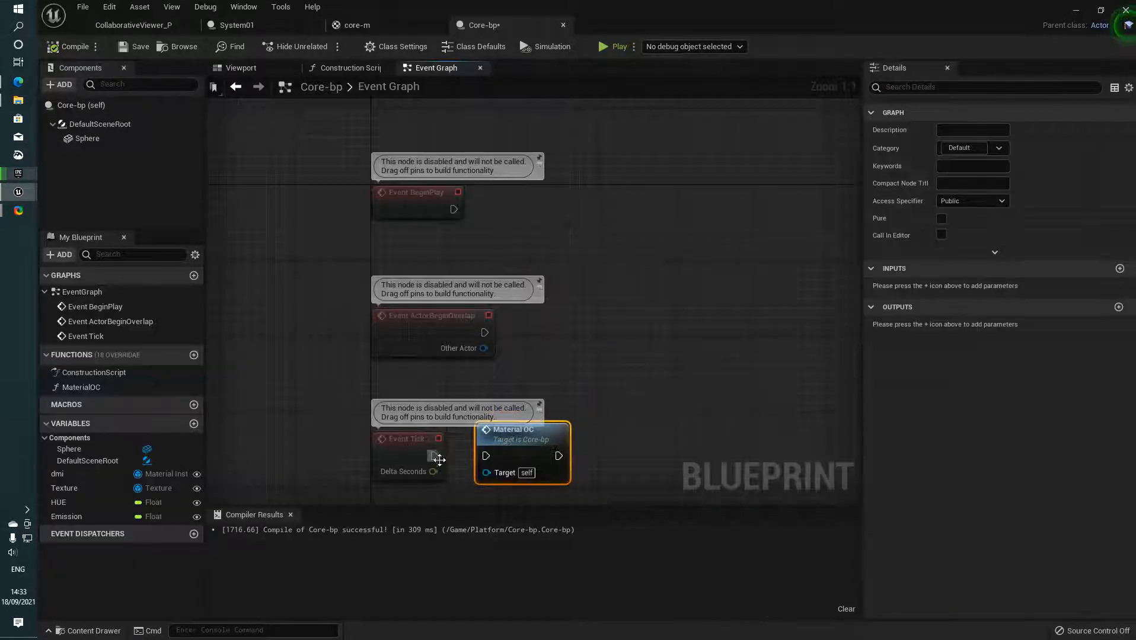
left_click_drag(435, 456, 486, 455)
right_click_drag(485, 454, 425, 442)
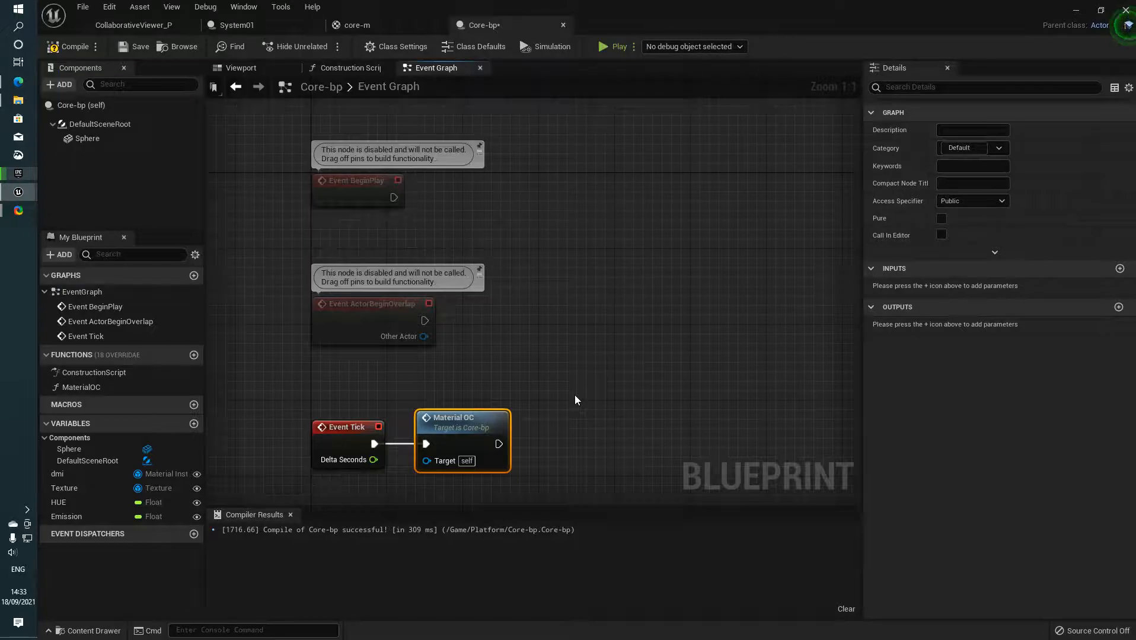
right_click_drag(569, 390, 638, 380)
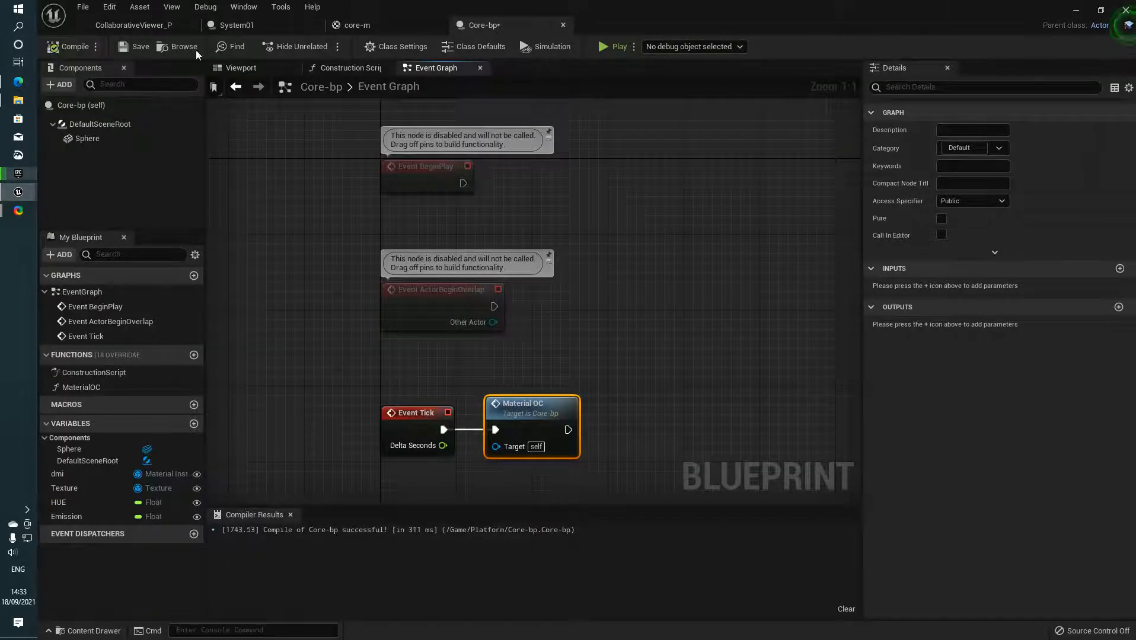
key("F7")
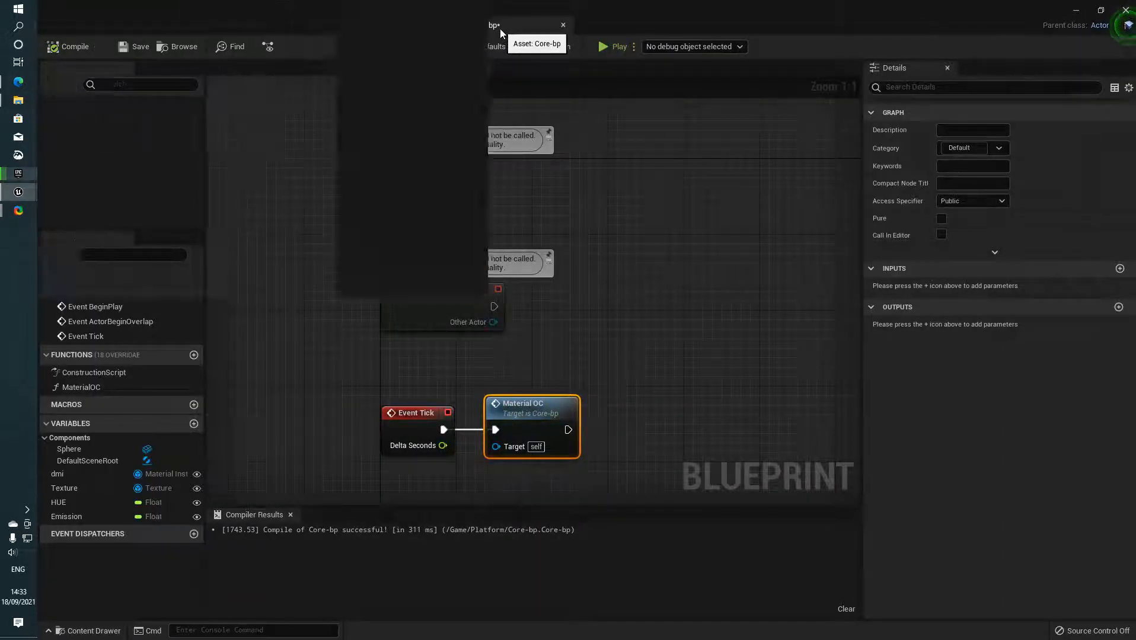
Step: Reorder the open assets so that core-m comes after Core-bp, and return to the Core-bp blueprint
left_click(75, 503)
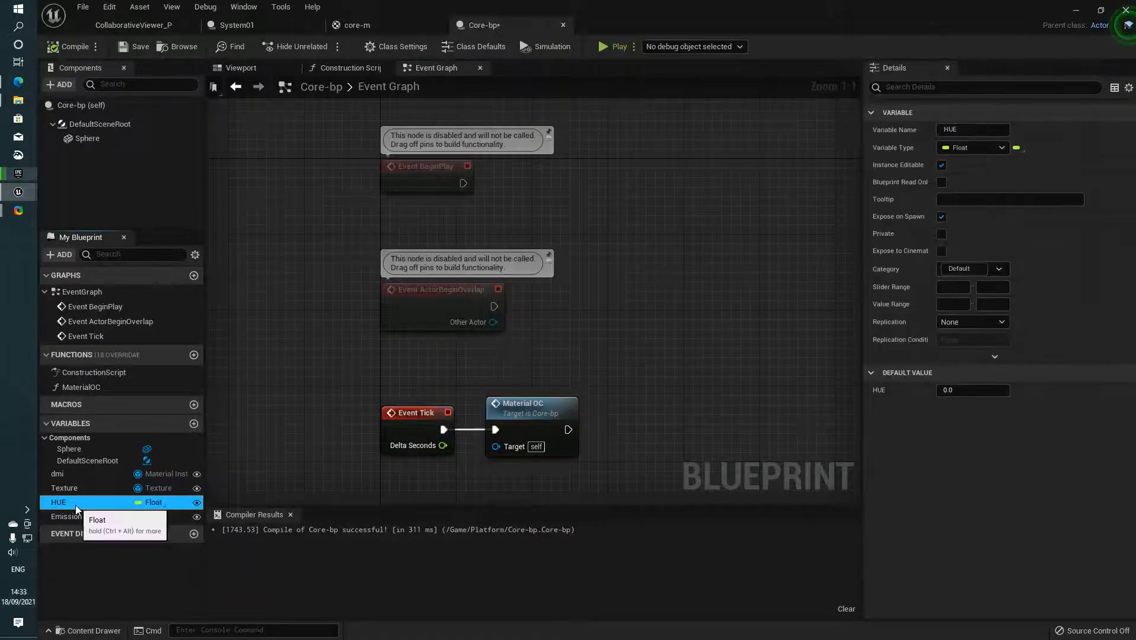
left_click(389, 24)
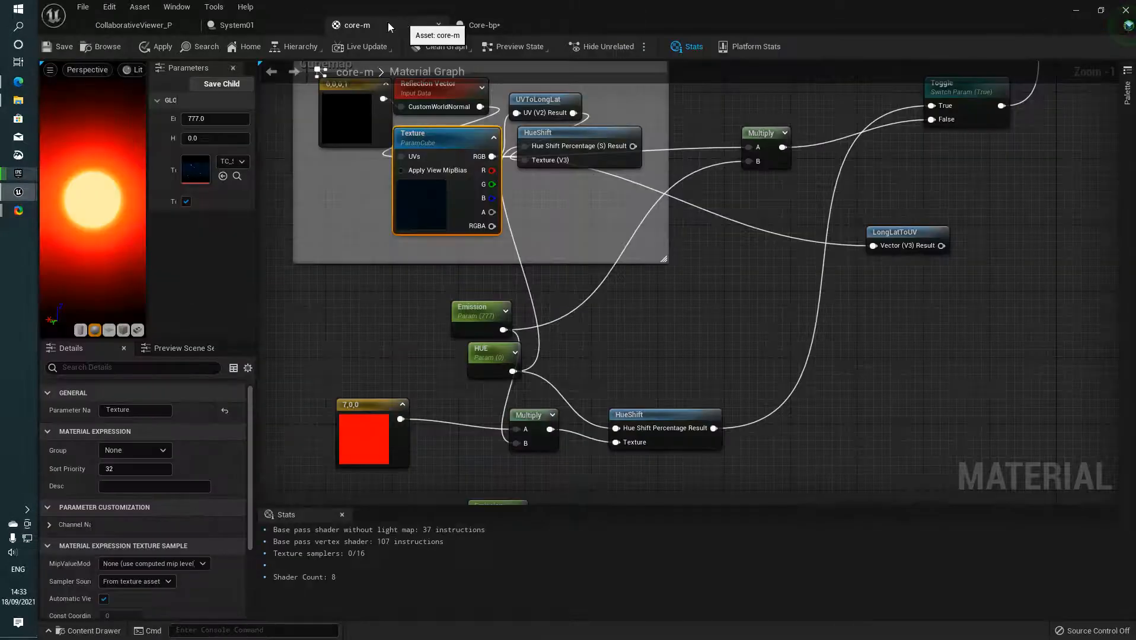
left_click_drag(388, 24, 516, 24)
left_click(404, 24)
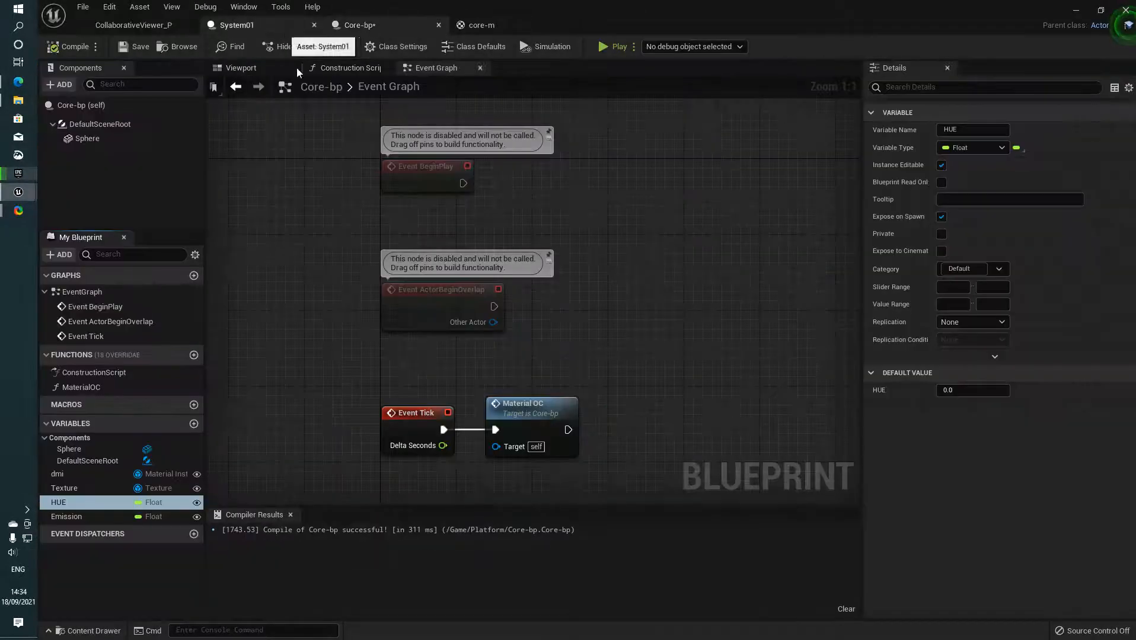
Step: In Core-bp, set the Emission variable's default value to 111 with the viewport shown, and open the Texture variable's default asset choices
left_click(234, 68)
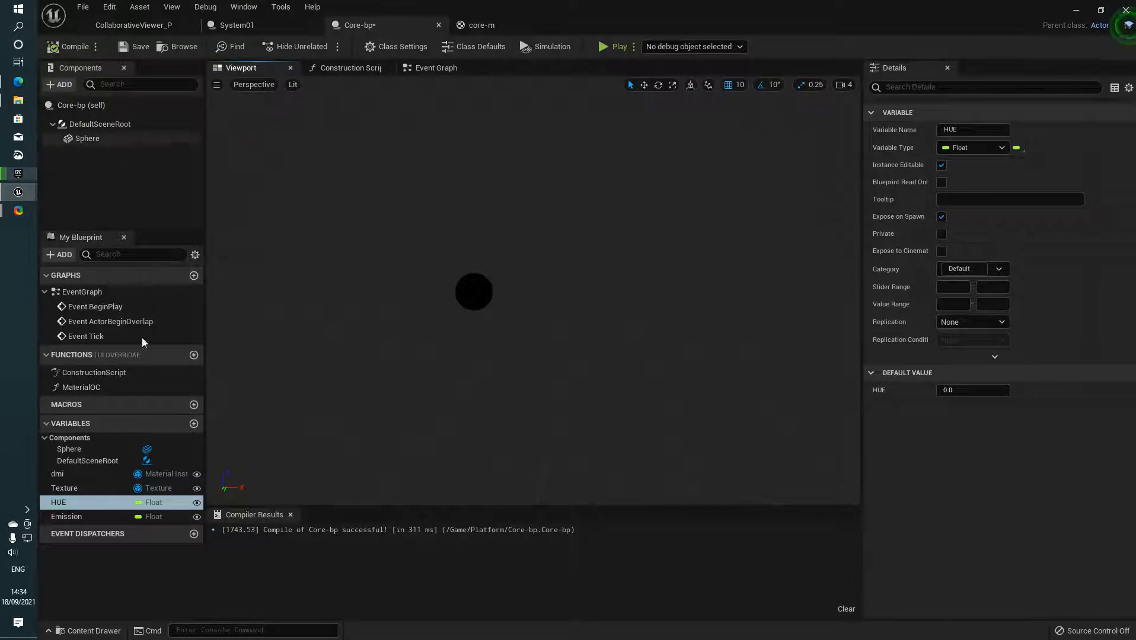
left_click(78, 516)
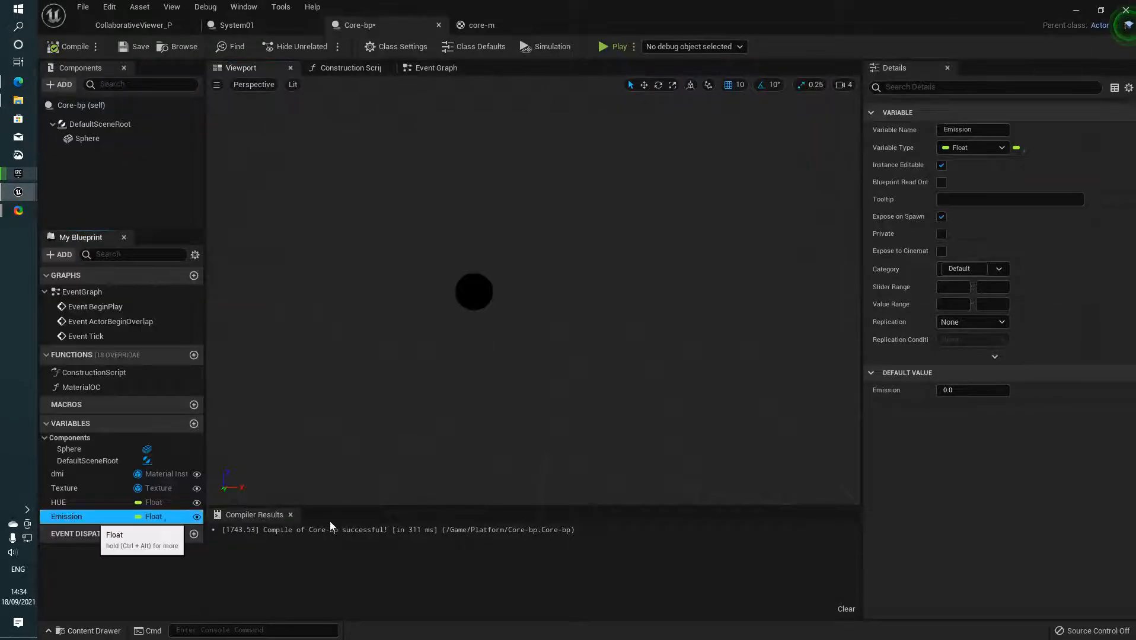
left_click(999, 390)
type("1")
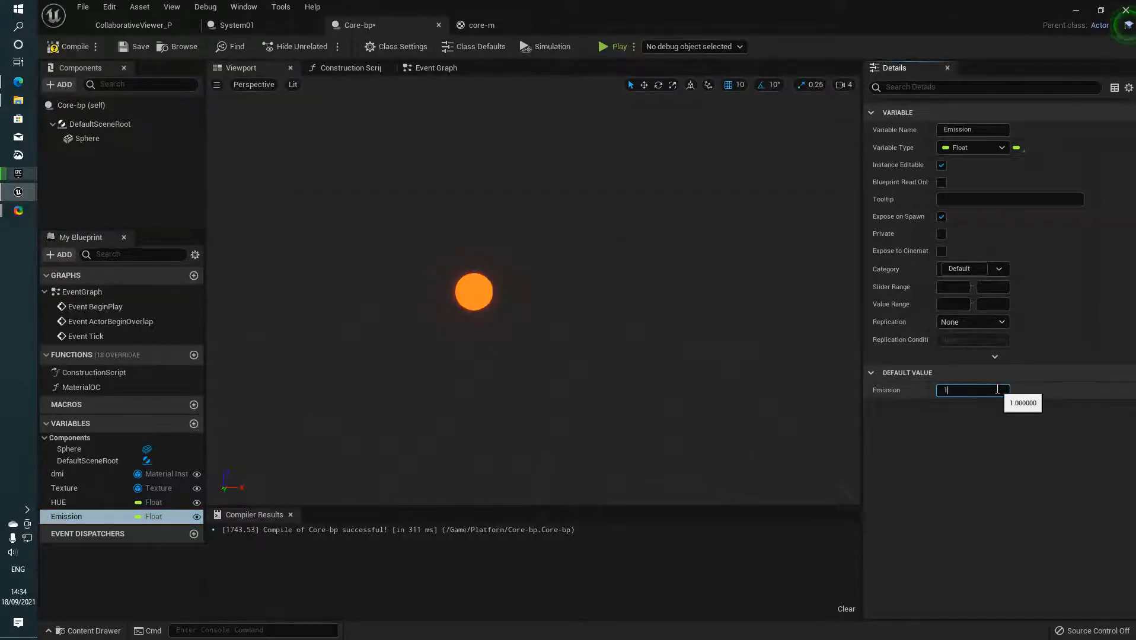
type("11")
key("Return")
left_click(83, 488)
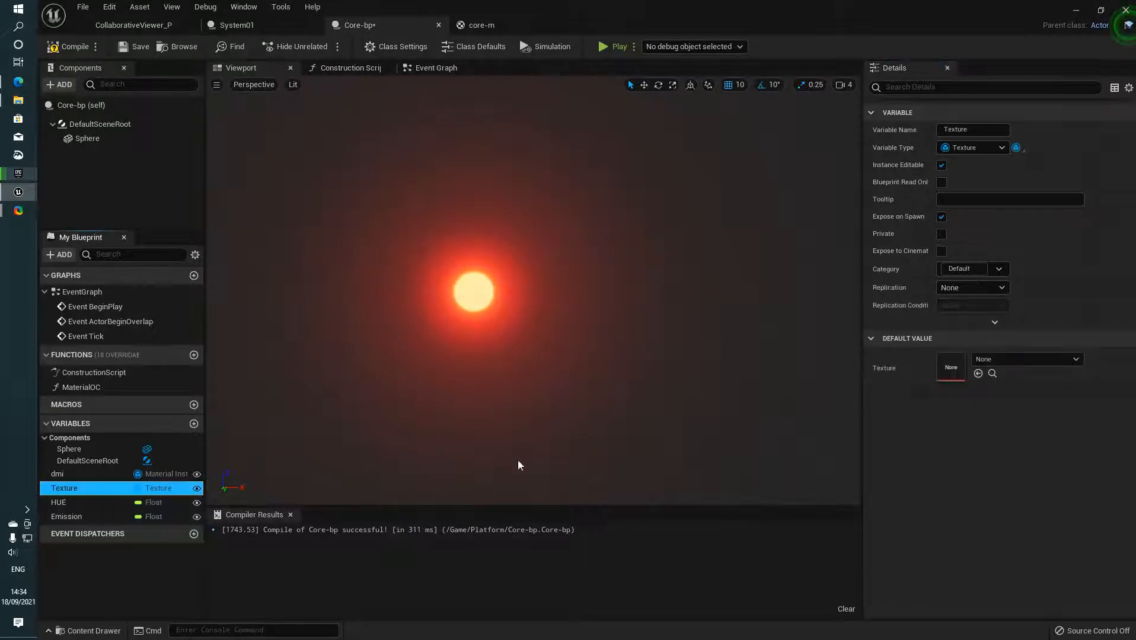
left_click(985, 361)
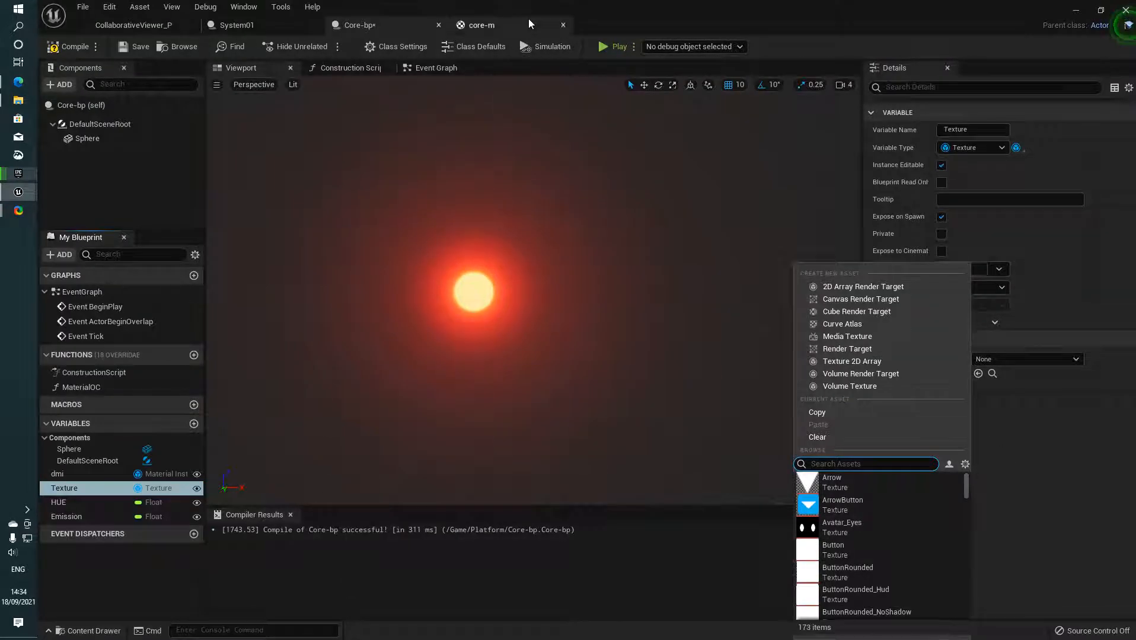
Step: In System01's Event Graph, move the SpawnActor NONE node right beside the Core Branch node
left_click(289, 25)
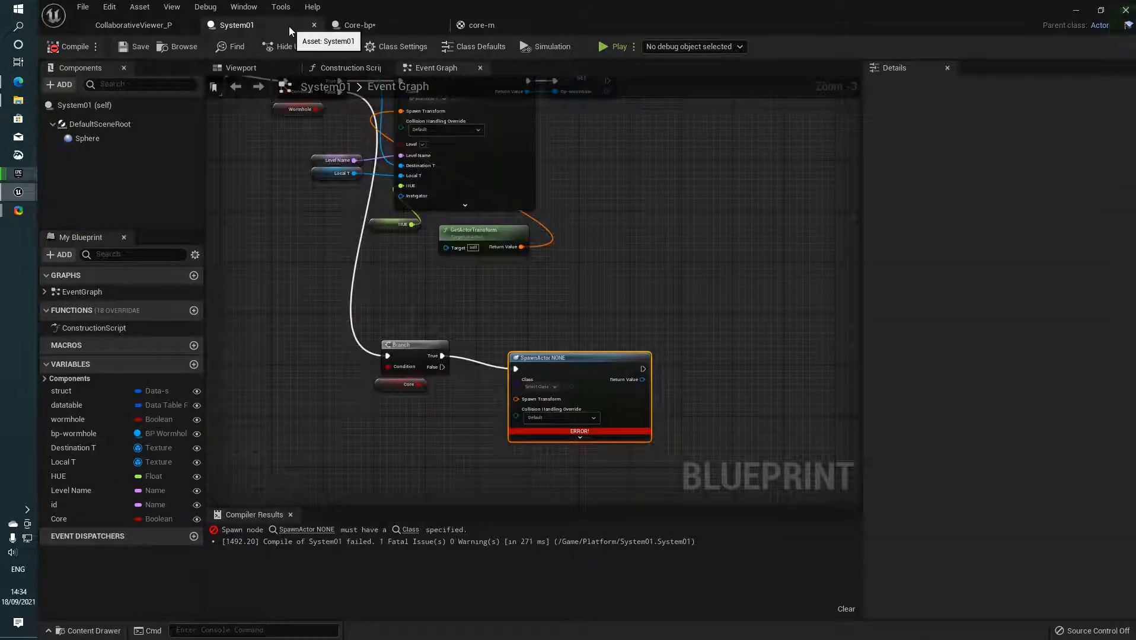
left_click(630, 332)
right_click_drag(624, 355, 577, 358)
right_click_drag(561, 291, 502, 299)
left_click_drag(494, 367, 434, 350)
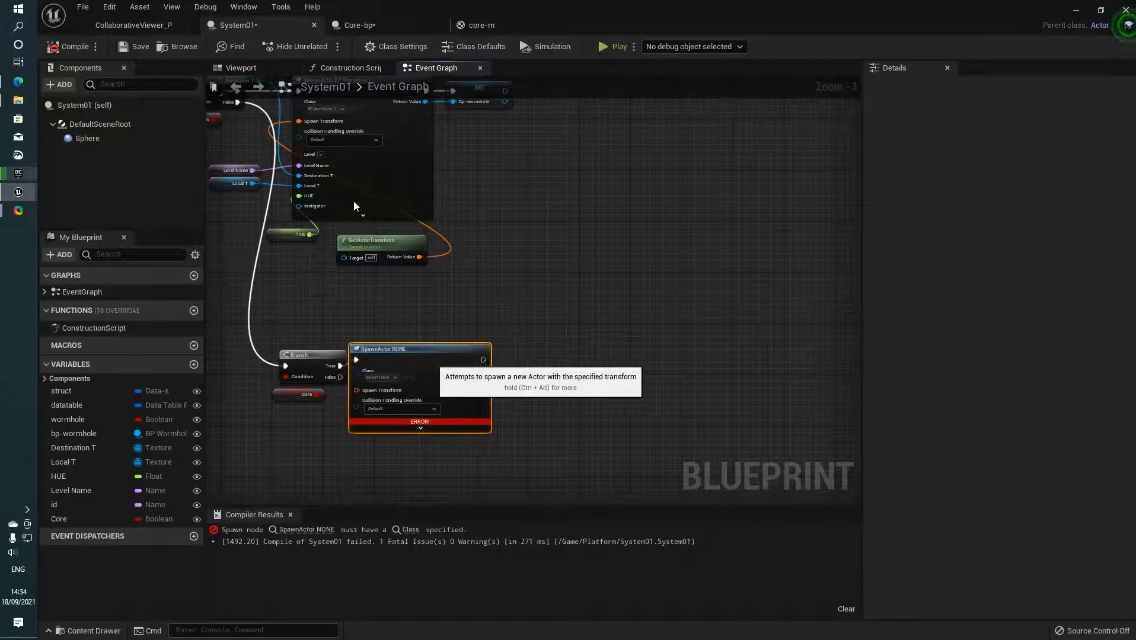
Step: Examine the Cubemap group and its Multiply node in the core-m material graph, and return to Core-bp
left_click(503, 22)
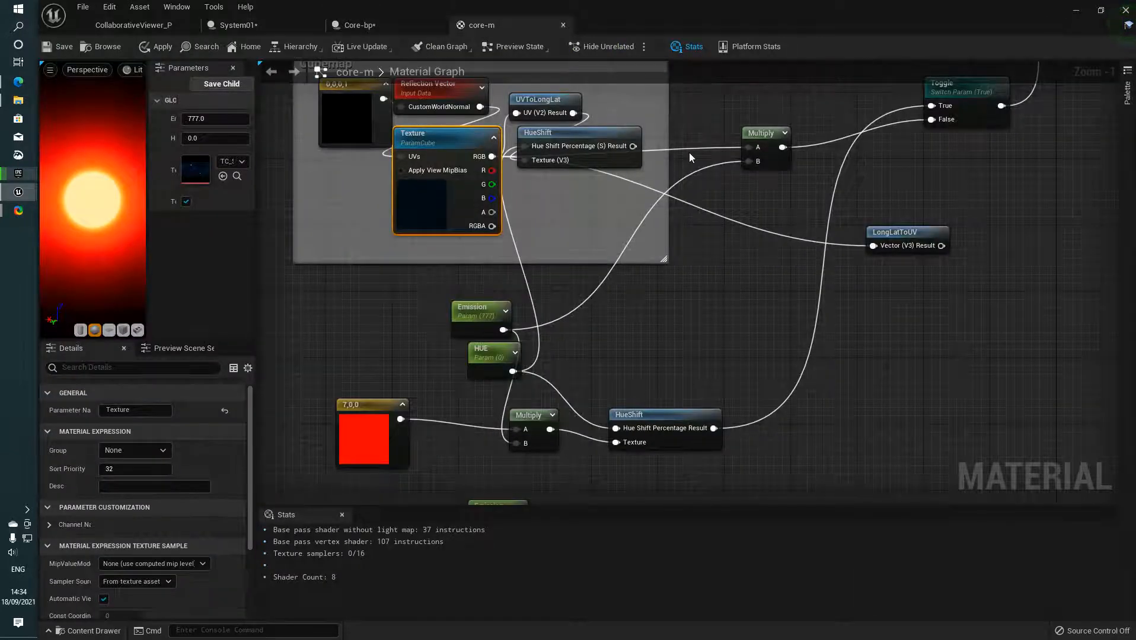
scroll(718, 178, "down", 3)
scroll(732, 172, "up", 2)
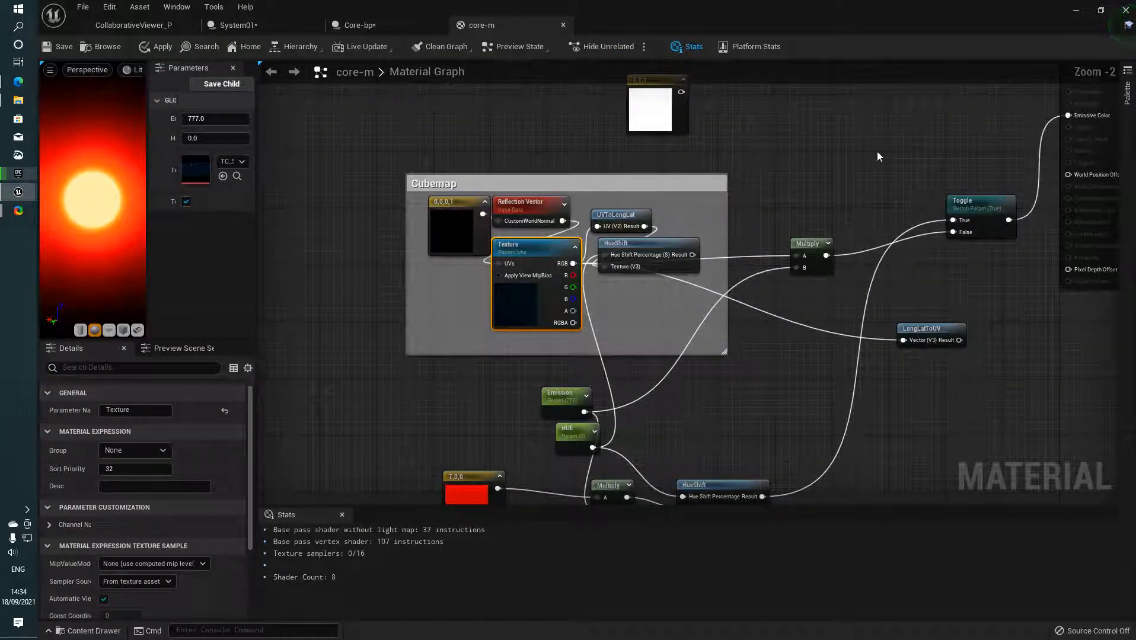
left_click_drag(884, 172, 363, 357)
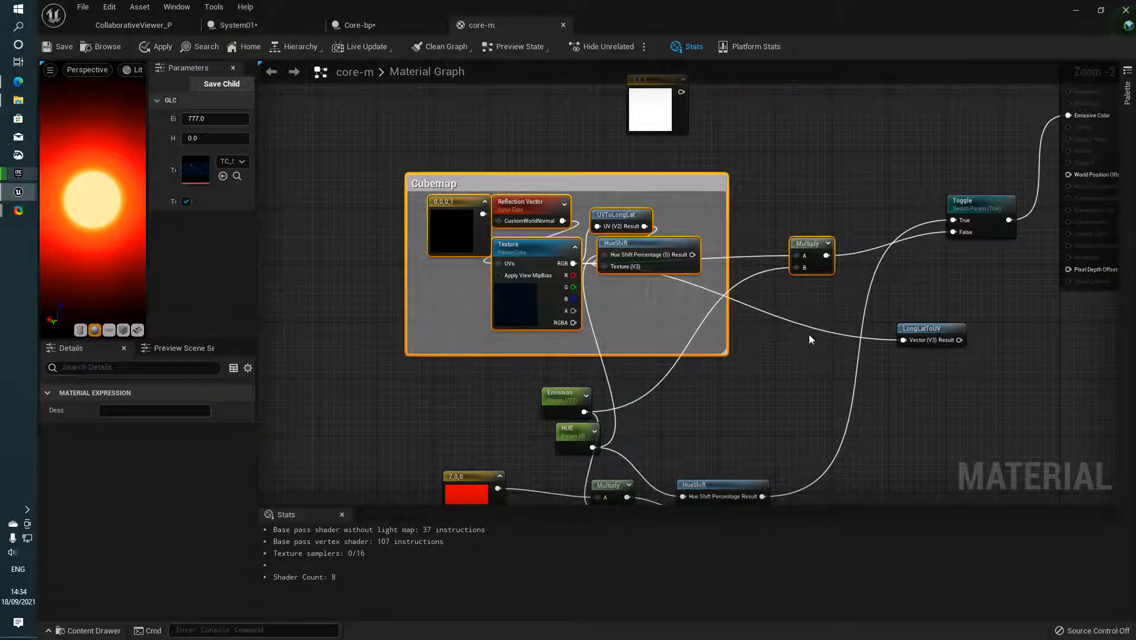
right_click_drag(809, 334, 680, 276)
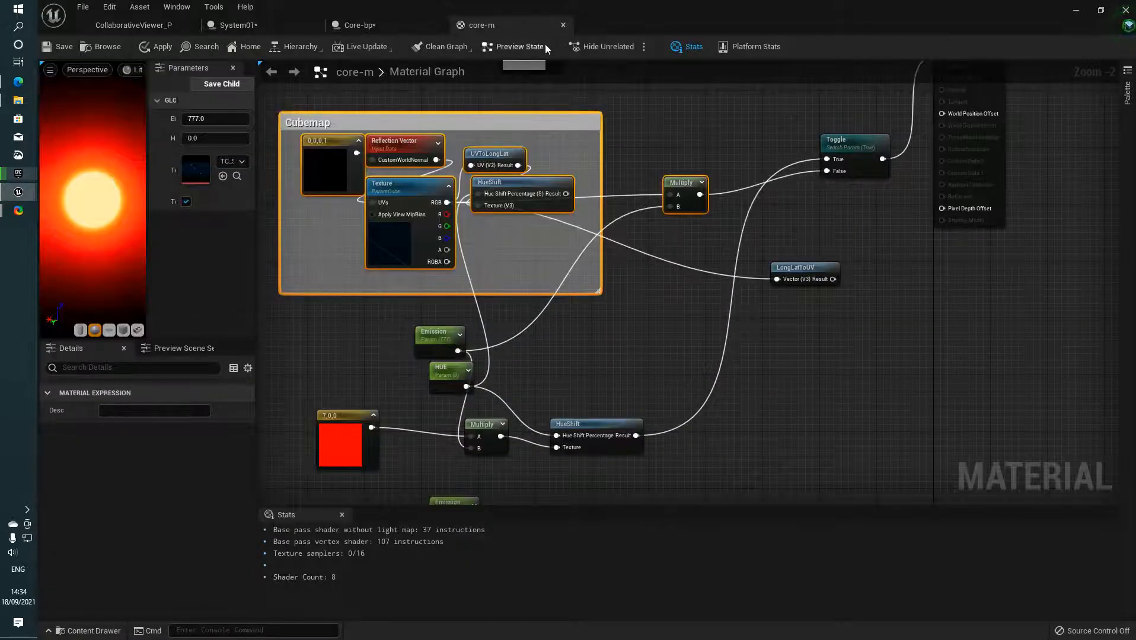
left_click(405, 20)
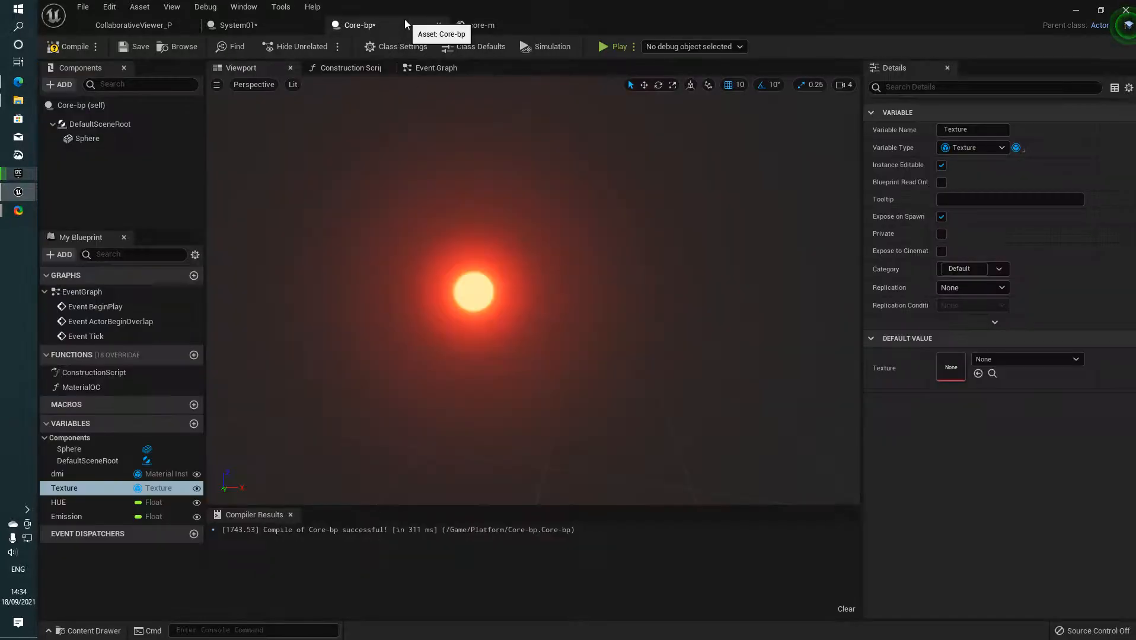
Step: Check the viewports of System01 and Core-bp and the CollaborativeViewer_P level, and return to System01
left_click(256, 27)
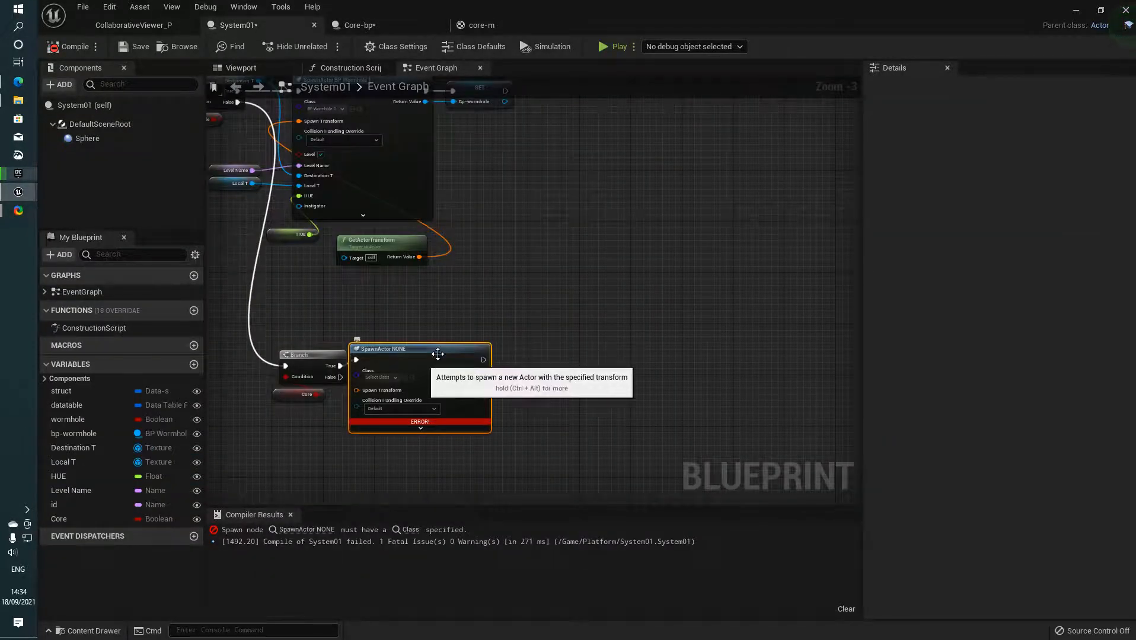
right_click_drag(441, 355, 487, 349)
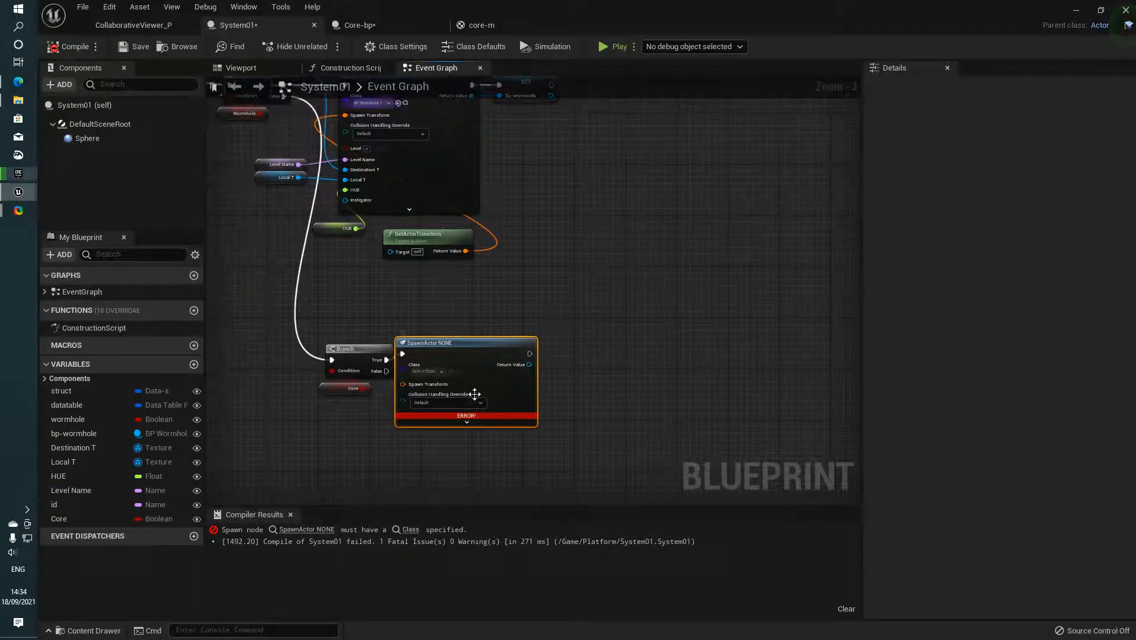
left_click(437, 373)
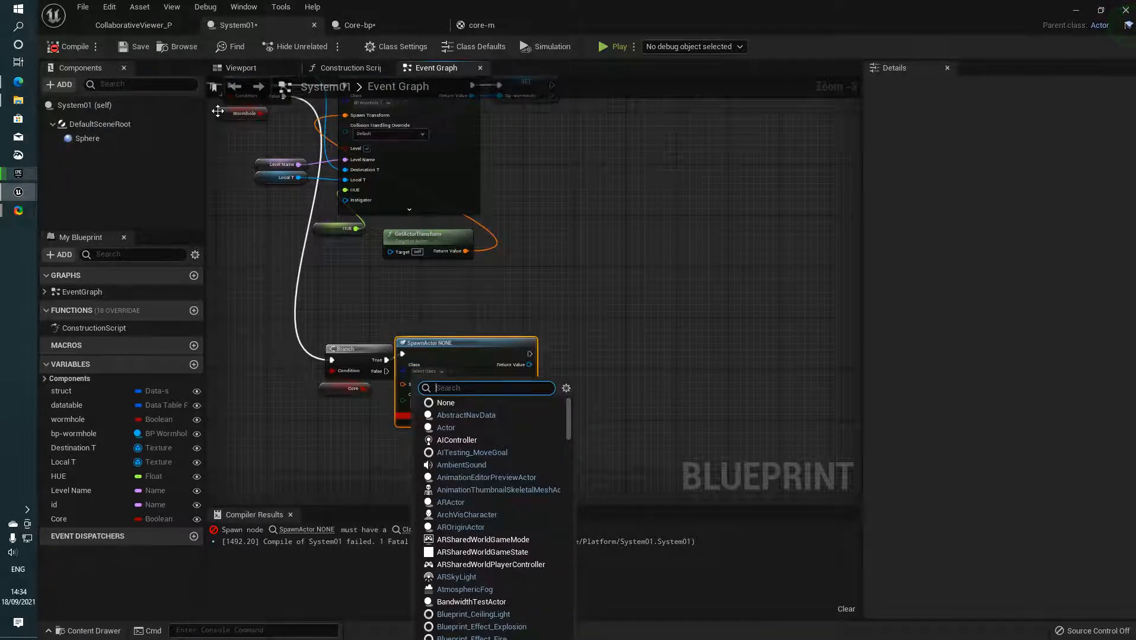
left_click(249, 72)
left_click(360, 25)
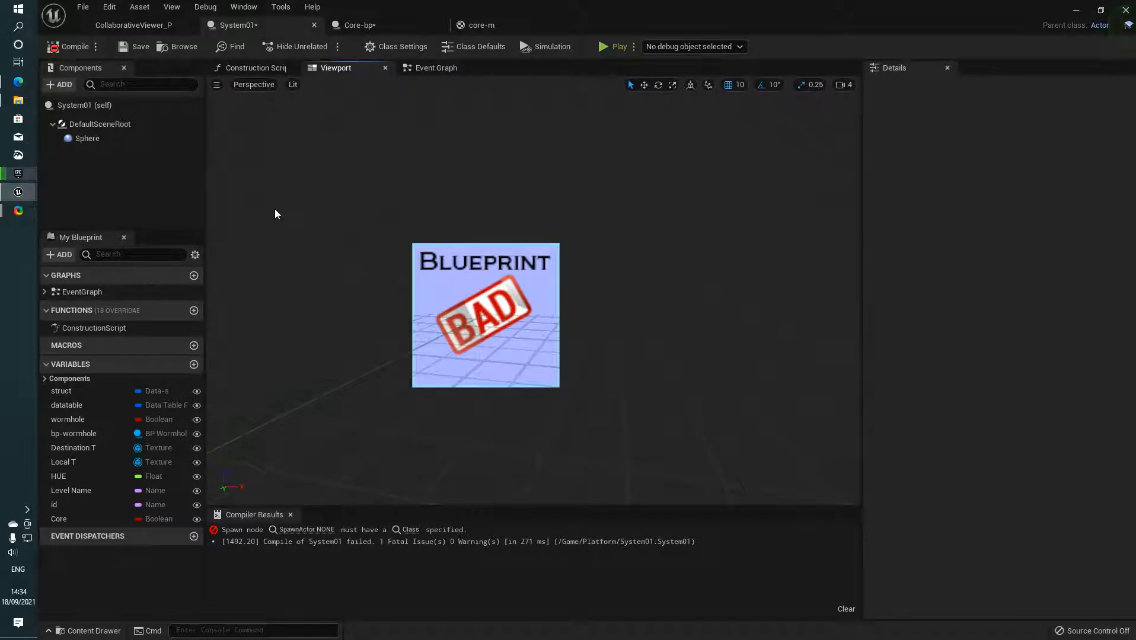
left_click(392, 24)
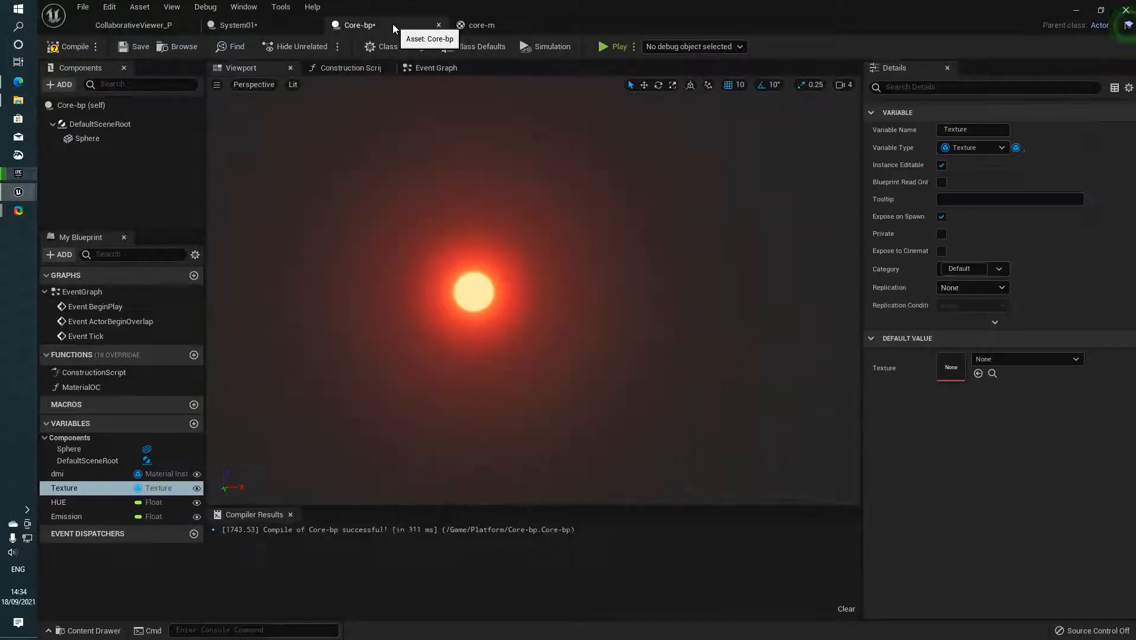
left_click(133, 23)
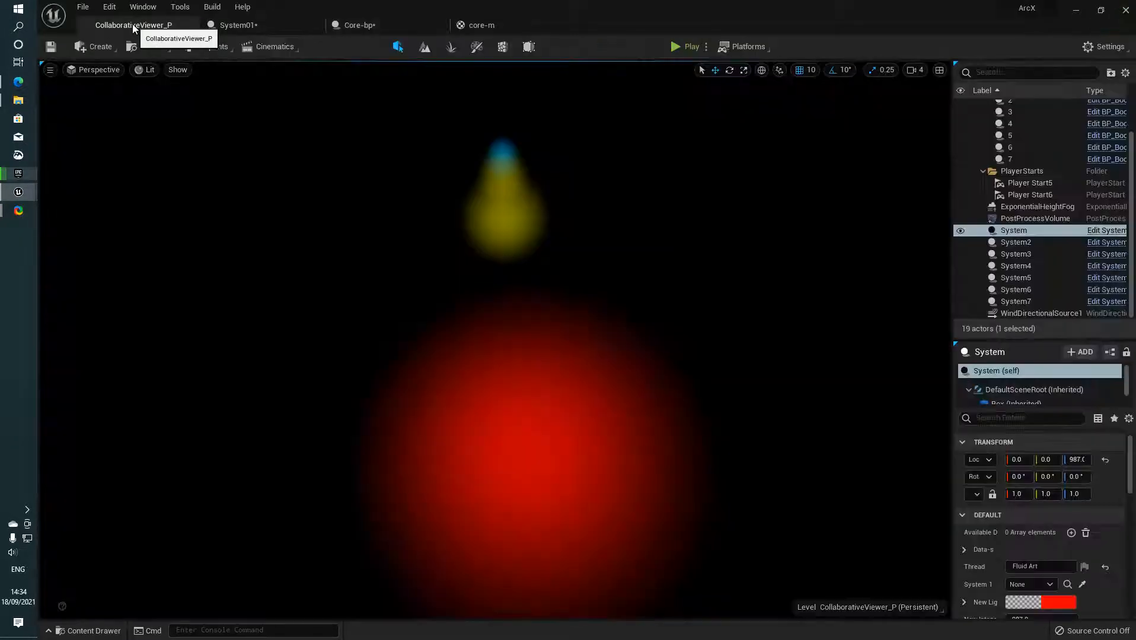
left_click(266, 28)
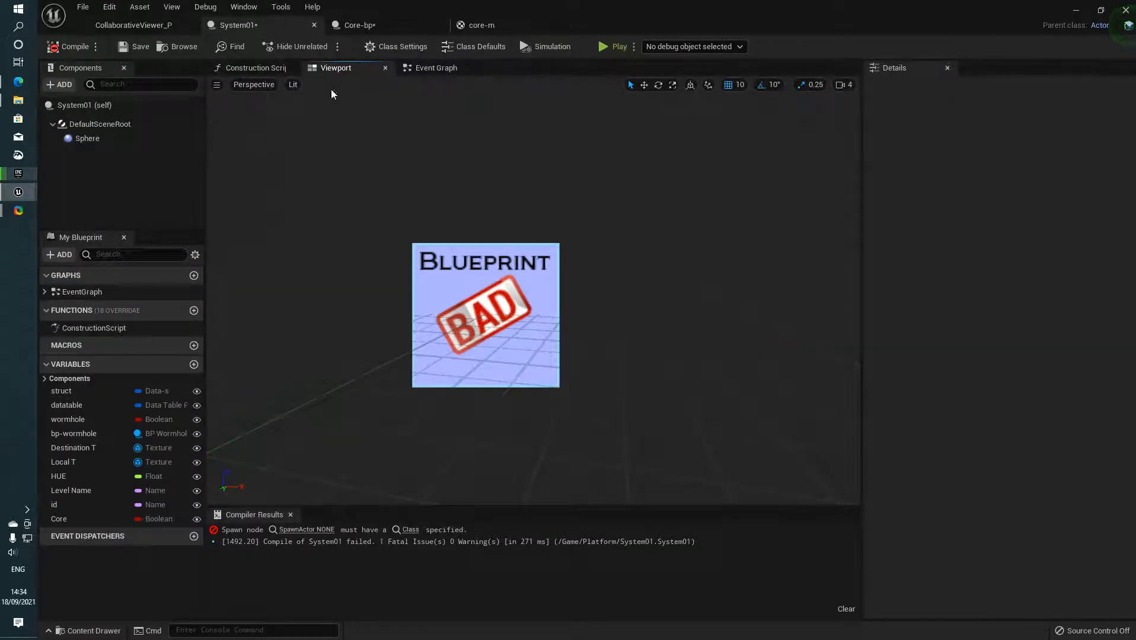
Step: Set the class of the SpawnActor node after the Core Branch to Core-bp in System01's Event Graph
left_click(433, 67)
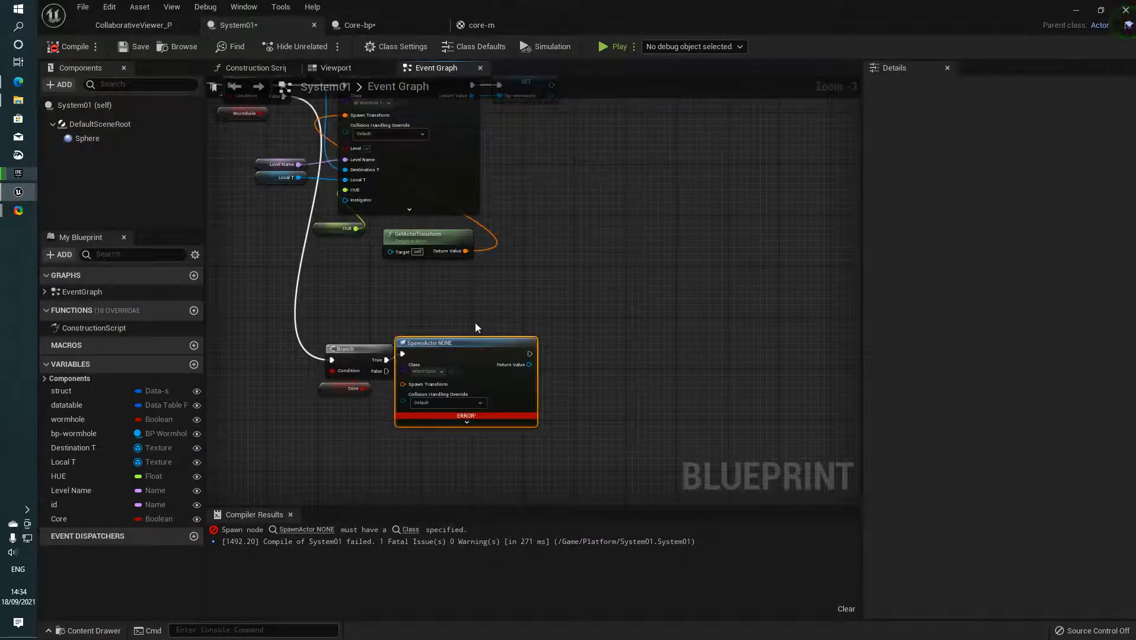
left_click(329, 390)
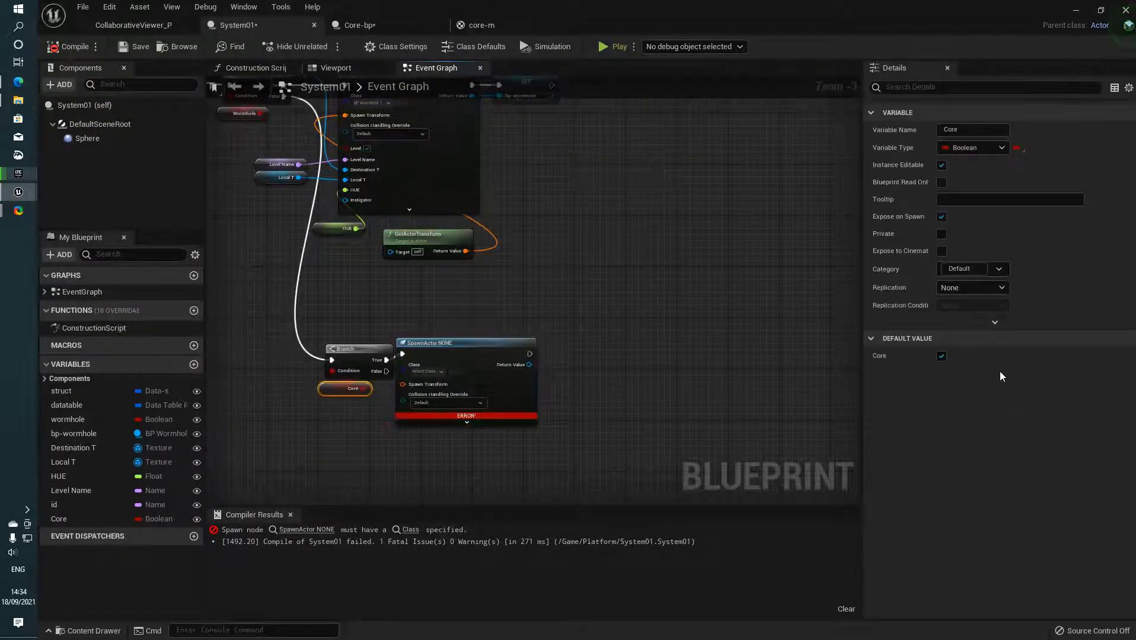
left_click(435, 373)
type("core")
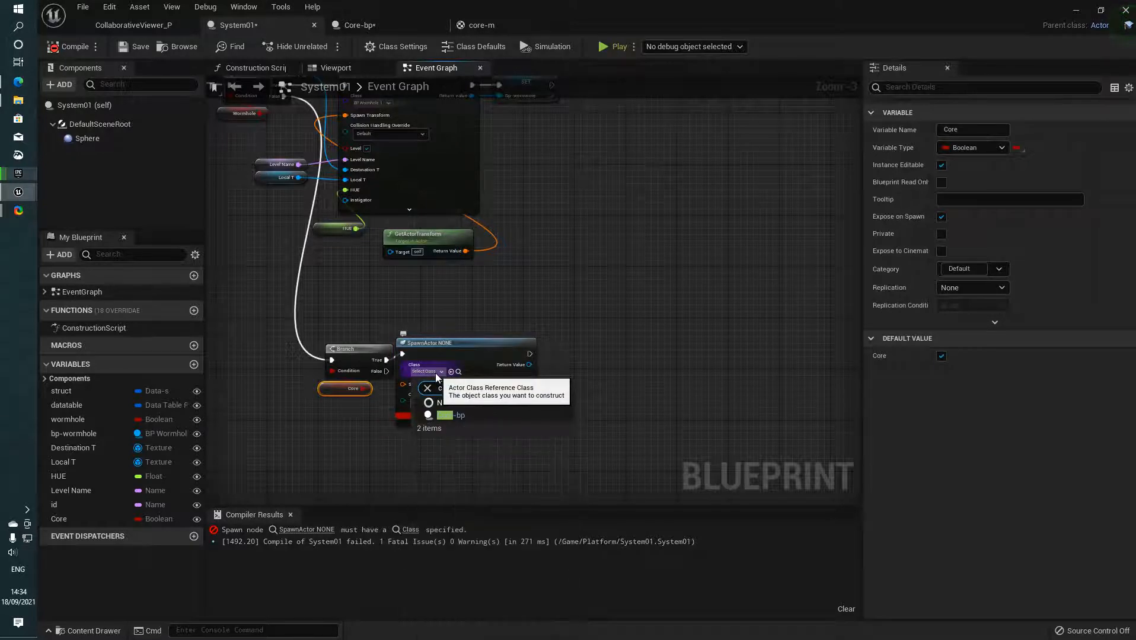
key("Return")
Step: Promote the Return Value of the SpawnActor Core-bp node to a new variable
scroll(450, 362, "up", 3)
right_click_drag(479, 362, 521, 299)
right_click_drag(649, 389, 652, 350)
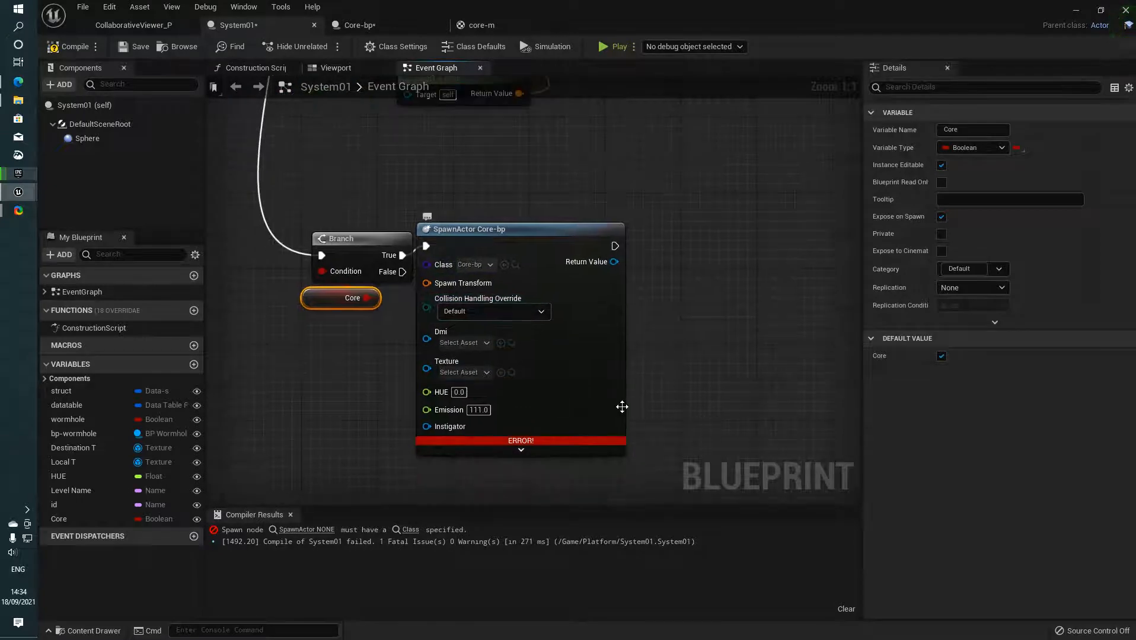
right_click_drag(622, 407, 582, 361)
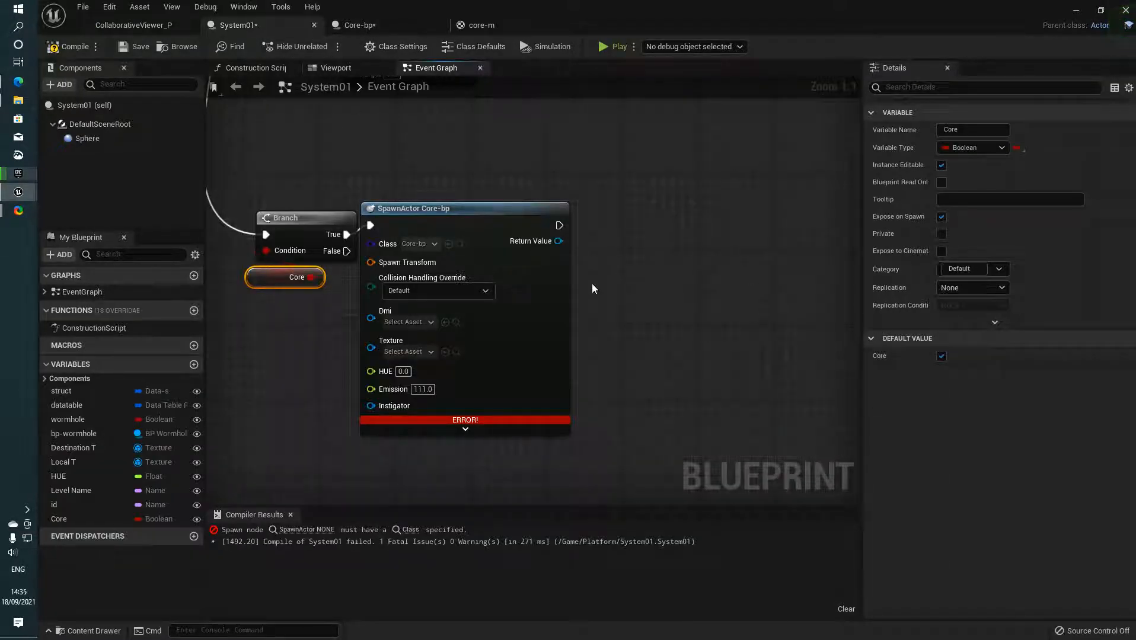
left_click_drag(567, 243, 592, 277)
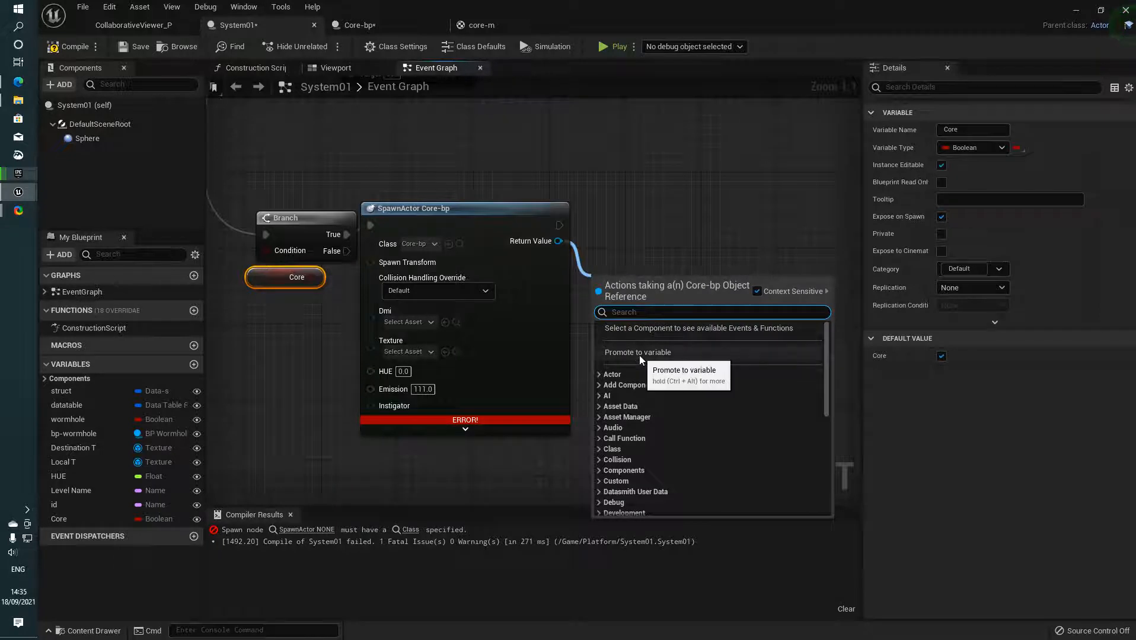
left_click(640, 353)
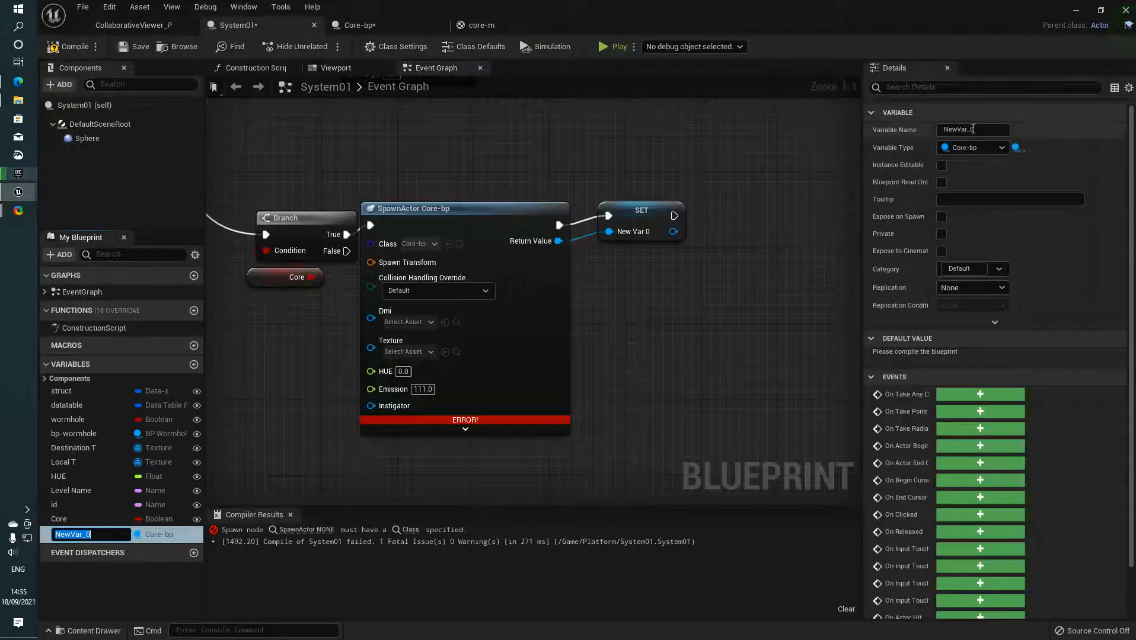
Step: Rename the new variable as Core-bp and enable Instance Editable and Expose on Spawn for it
left_click(974, 129)
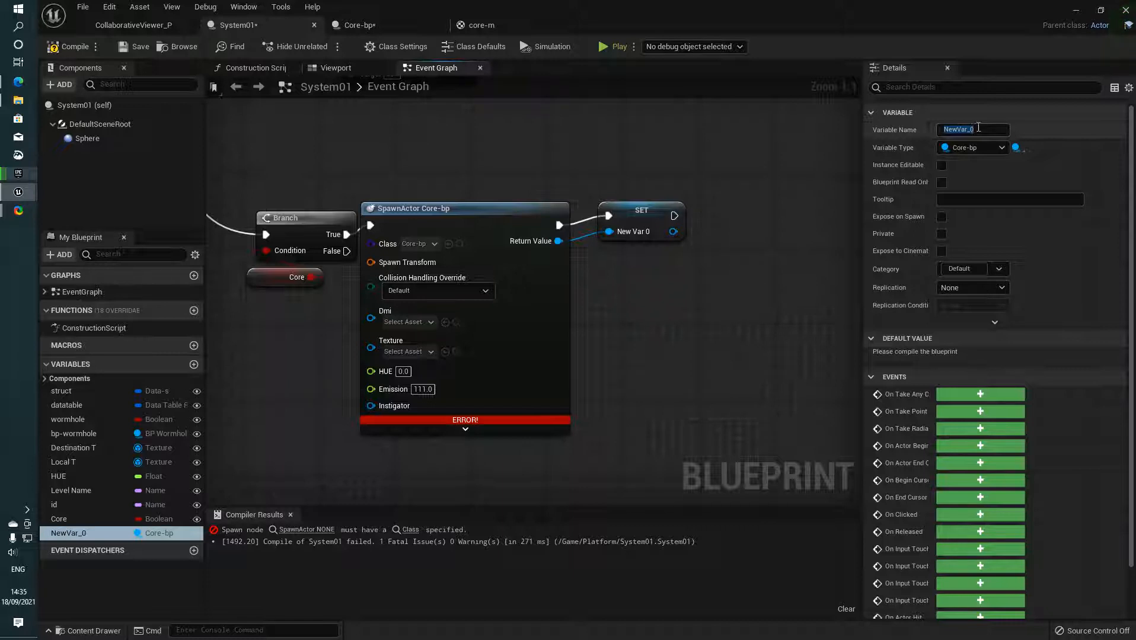
left_click(982, 130)
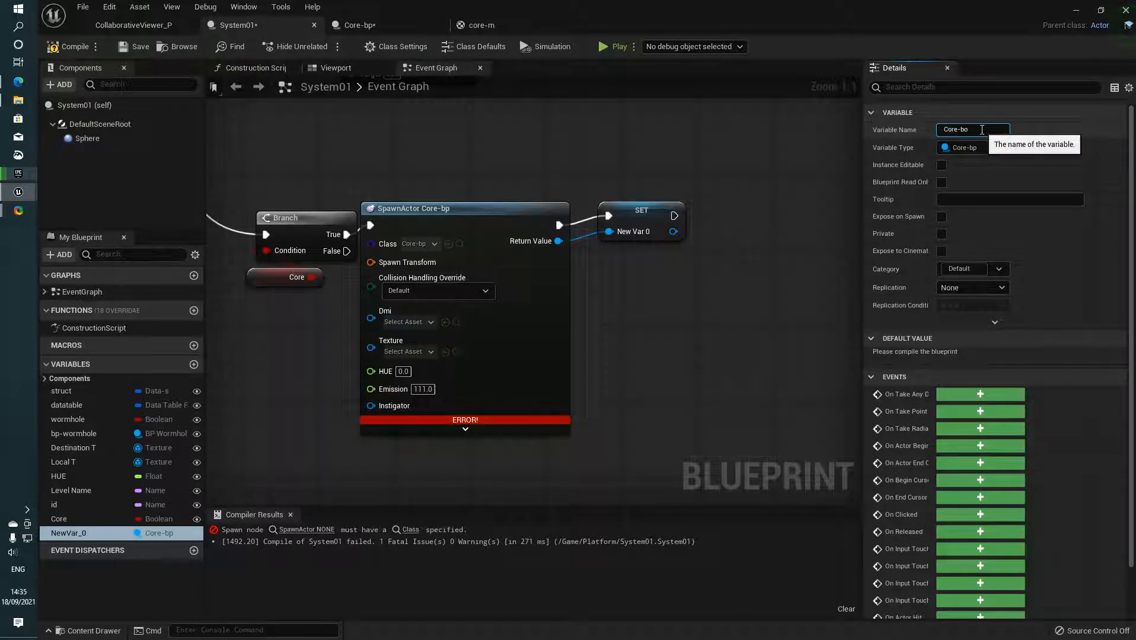
key("Return")
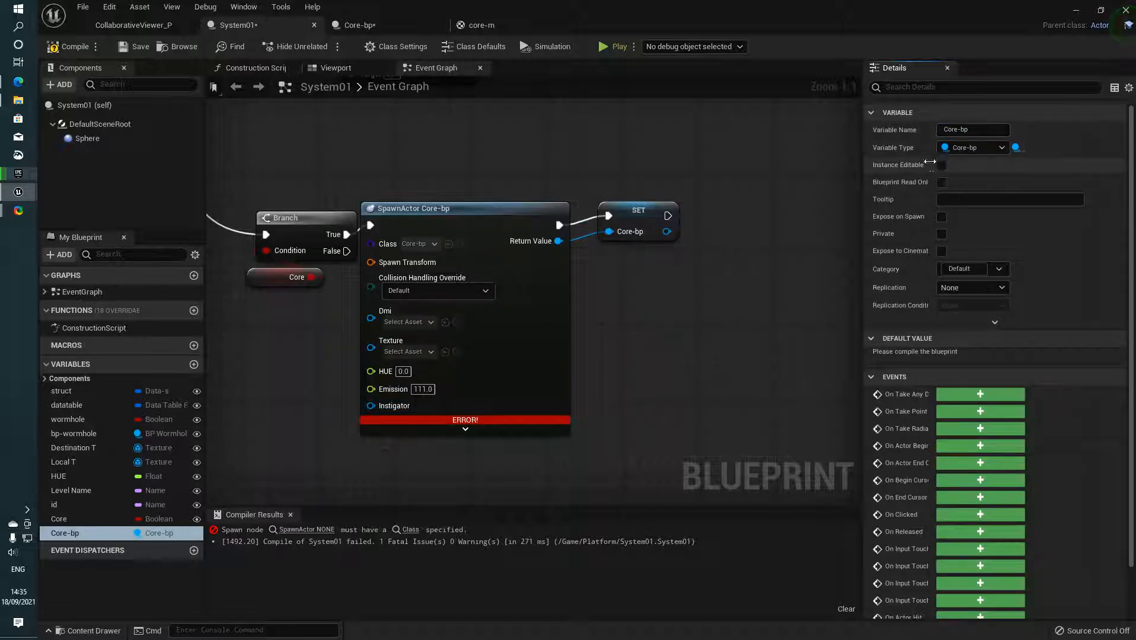
left_click(952, 165)
left_click(952, 216)
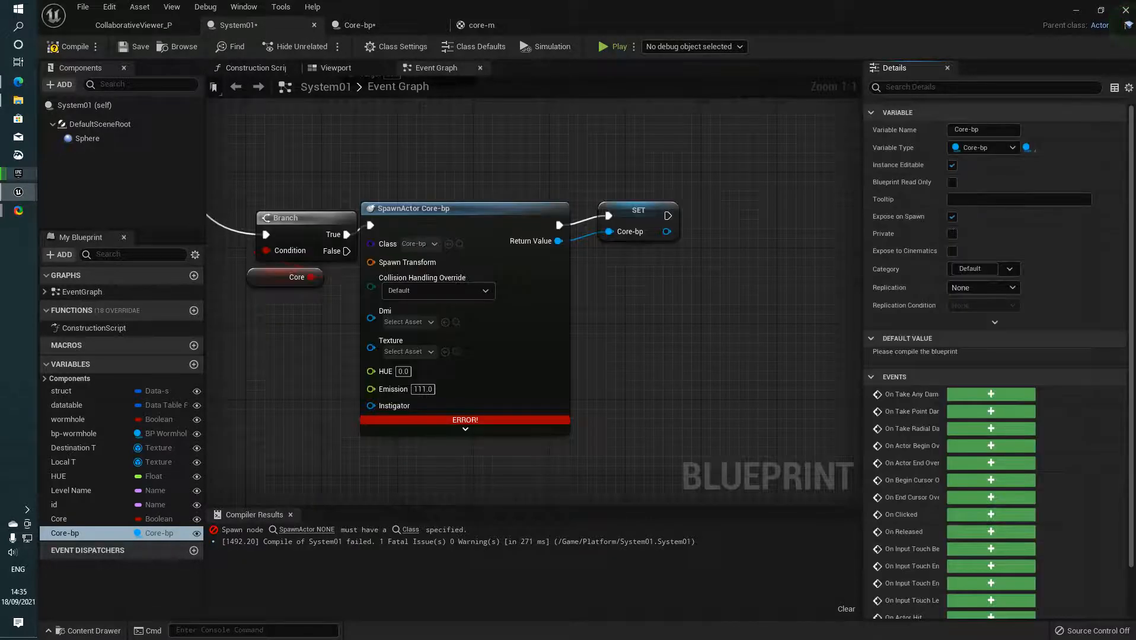
Step: Feed the Spawn Transform of SpawnActor Core-bp from a GetActorTransform node placed below the Core getter, and view the Collision Handling Override options
right_click_drag(387, 262, 514, 261)
left_click_drag(496, 261, 411, 325)
type("getacto")
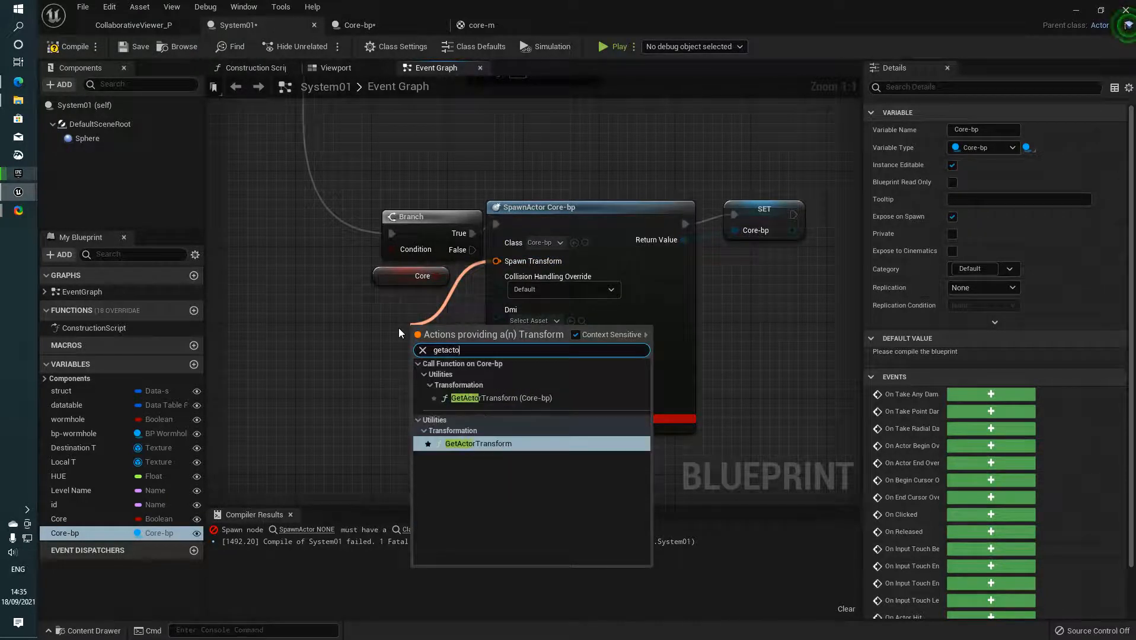
key("Return")
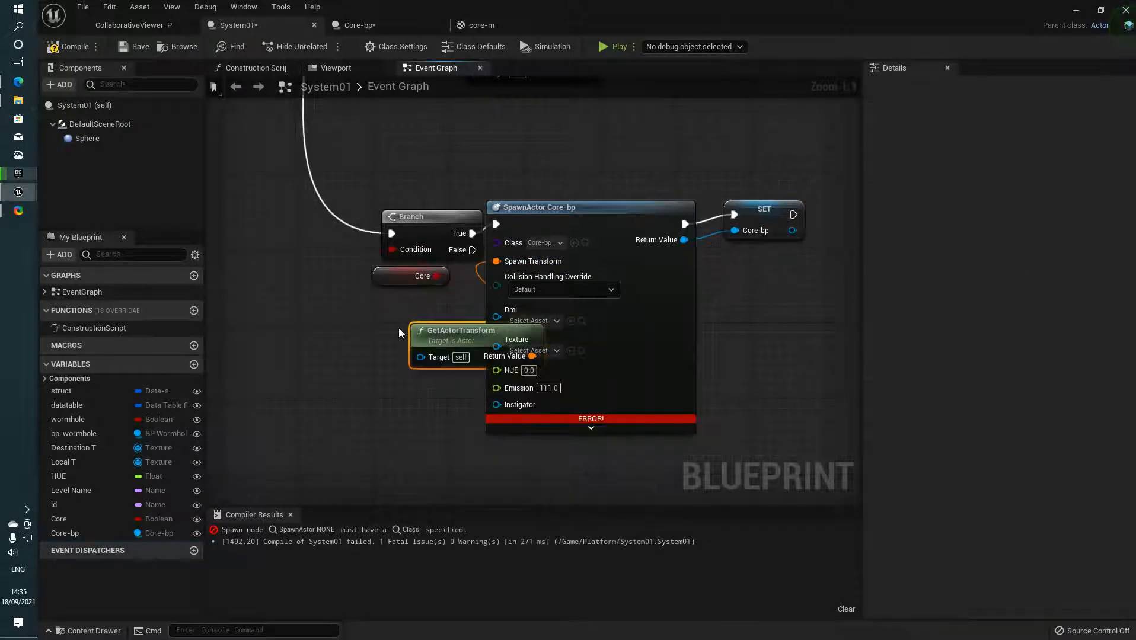
left_click_drag(379, 302, 334, 284)
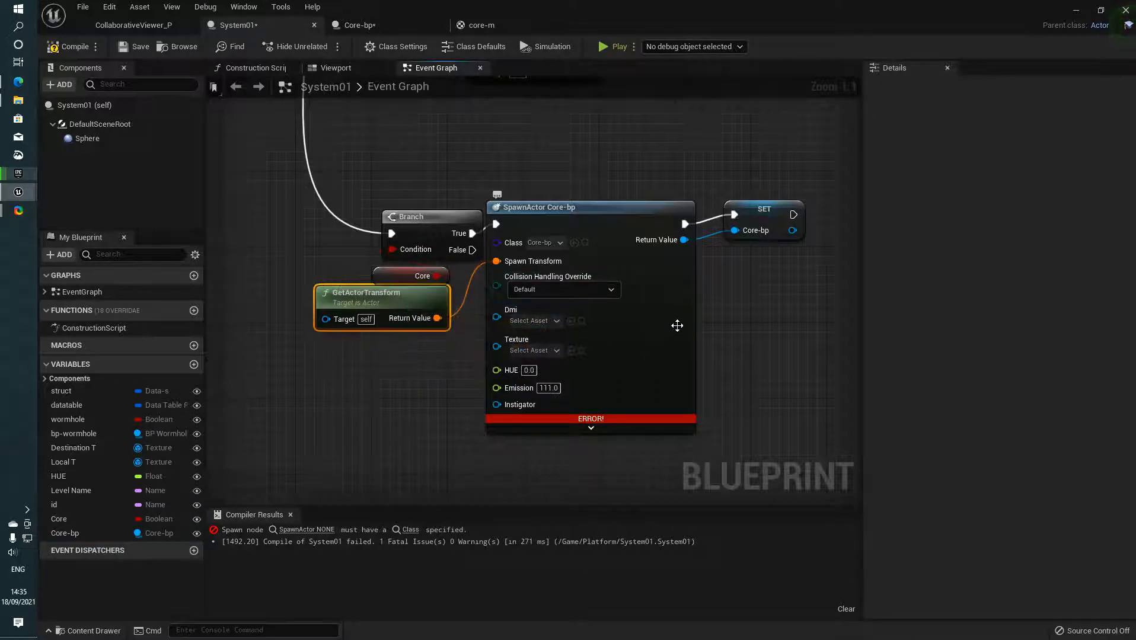
left_click(595, 290)
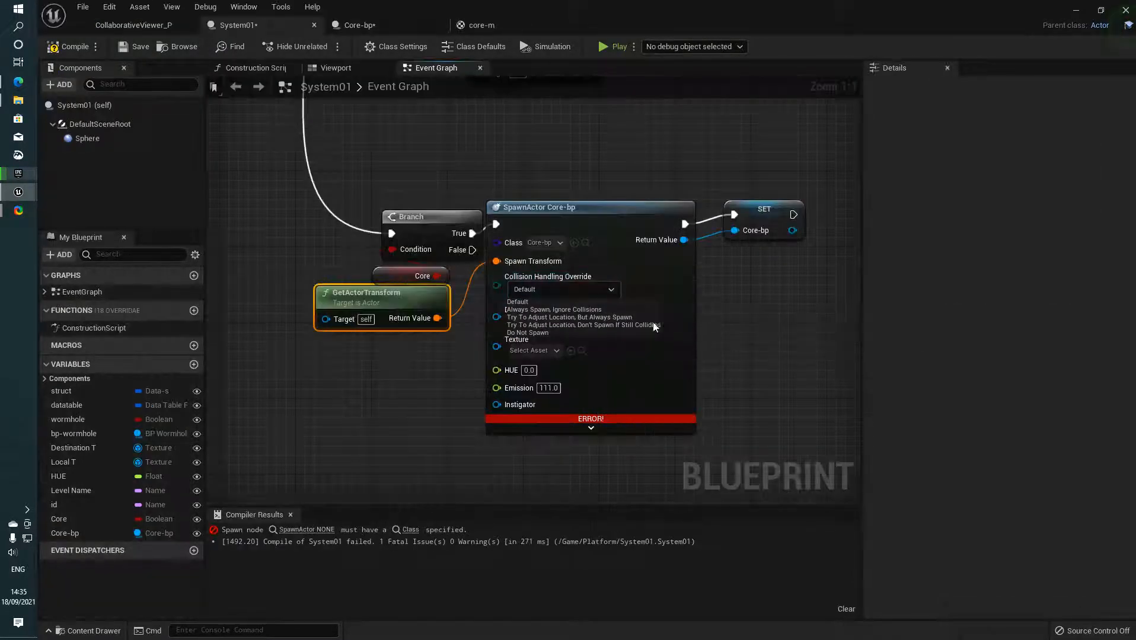
left_click(703, 324)
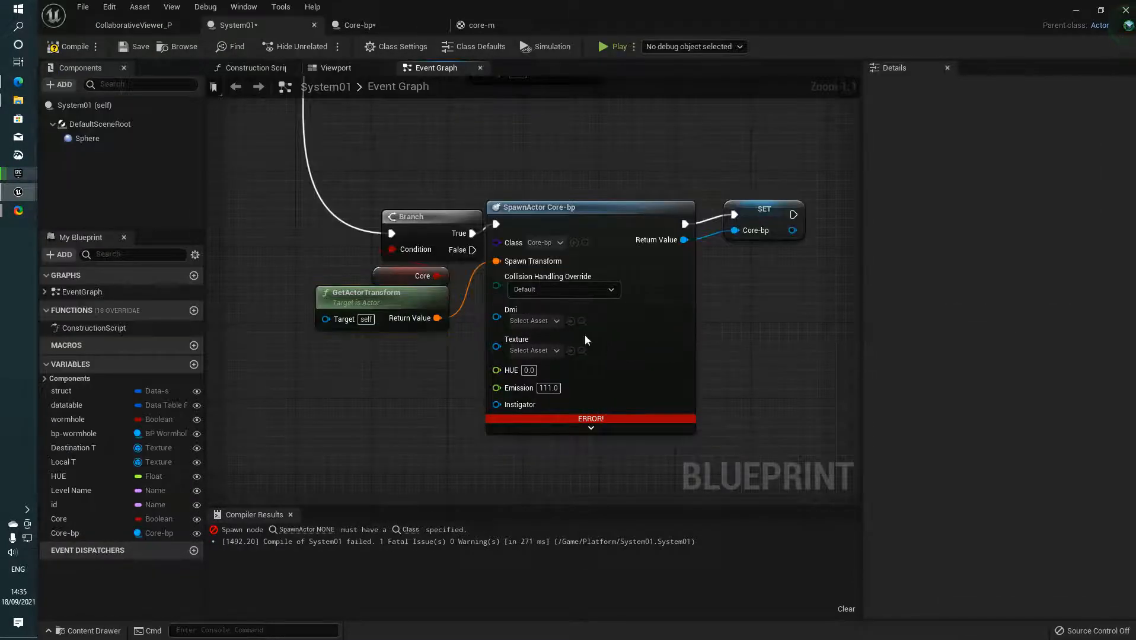
Step: Promote the Emission input of SpawnActor Core-bp to a variable and enable Instance Editable and Expose on Spawn for it
right_click_drag(549, 367, 598, 342)
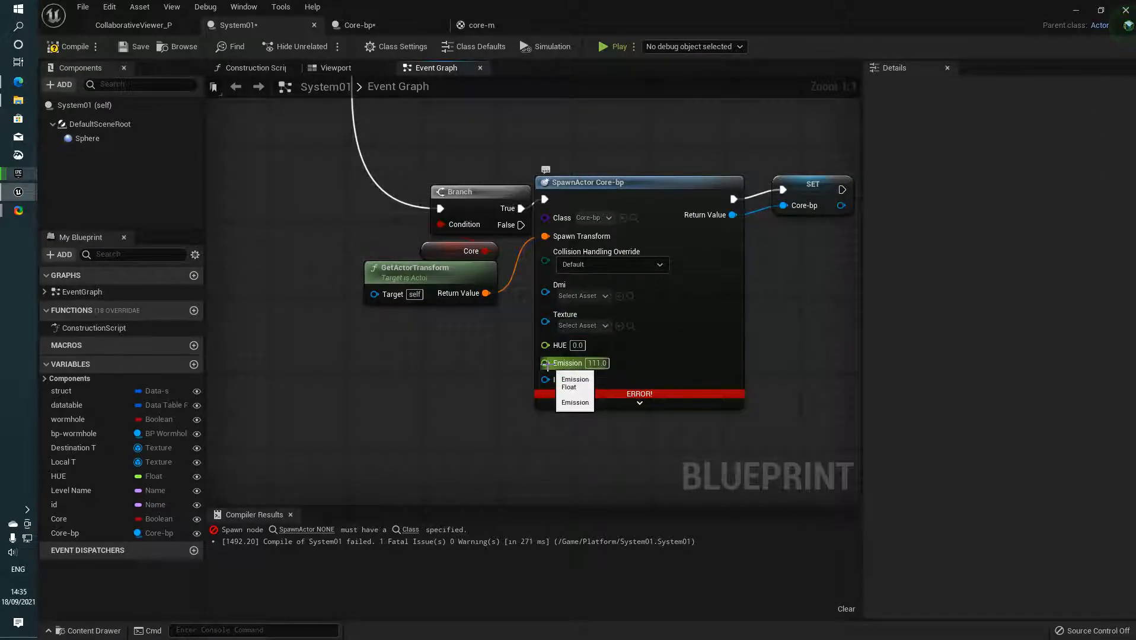
left_click_drag(545, 363, 470, 398)
left_click(544, 228)
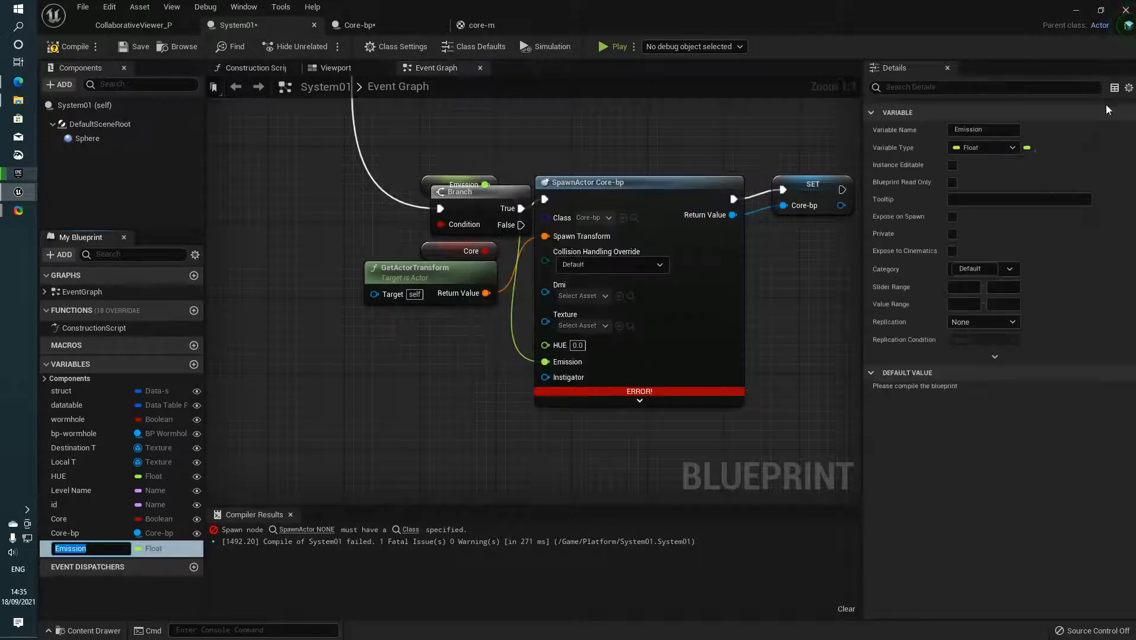
left_click(953, 165)
left_click(952, 217)
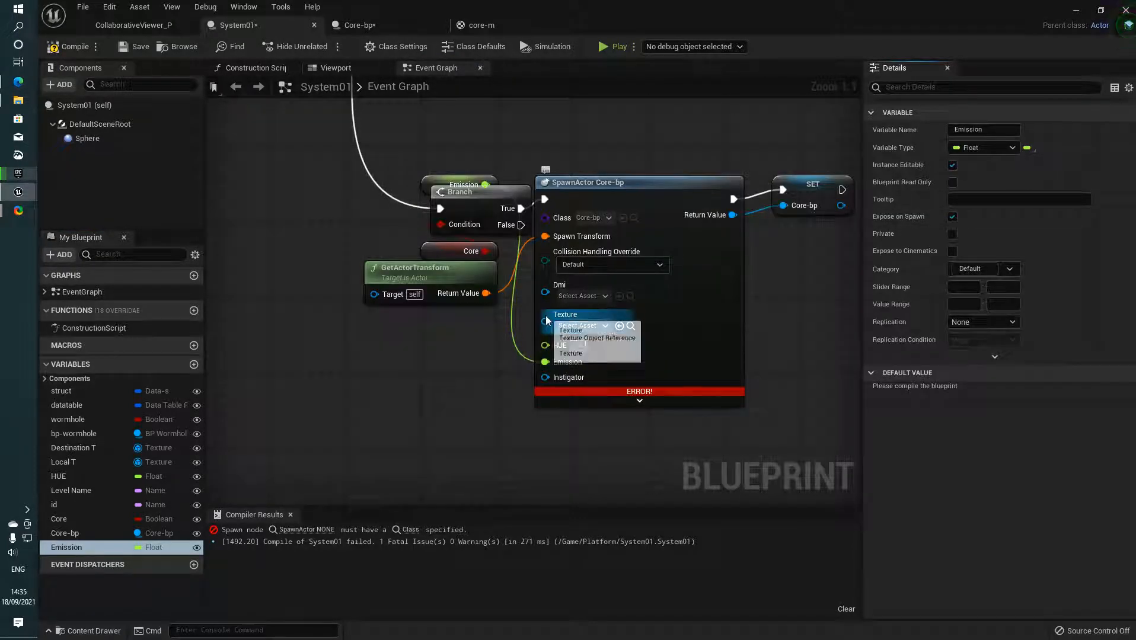
left_click_drag(534, 359, 509, 374)
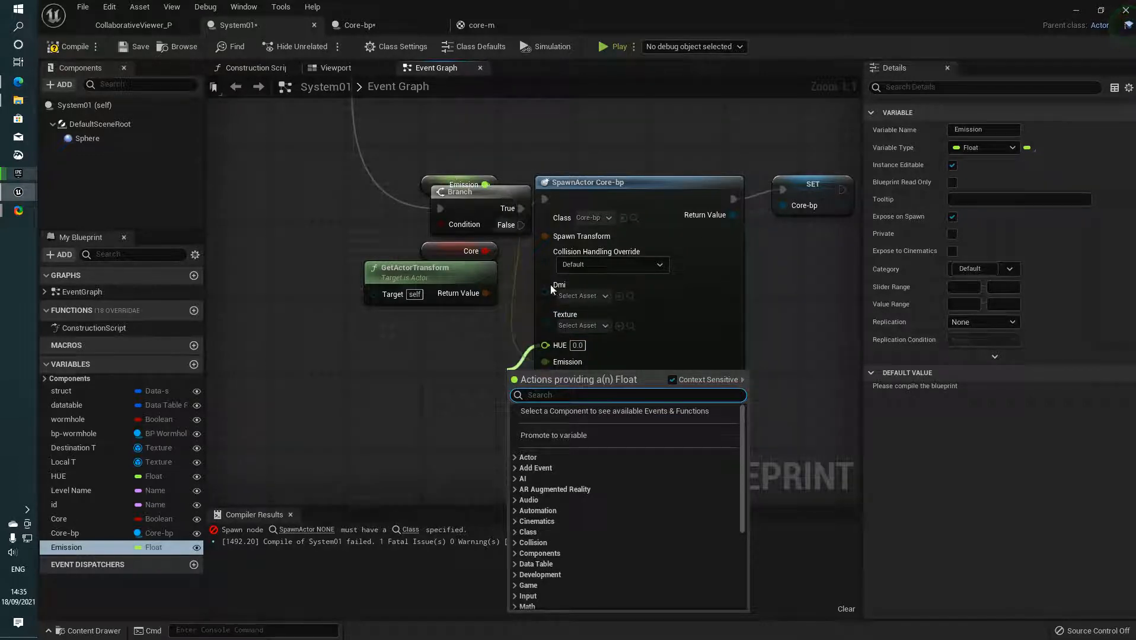
left_click(589, 436)
left_click(952, 167)
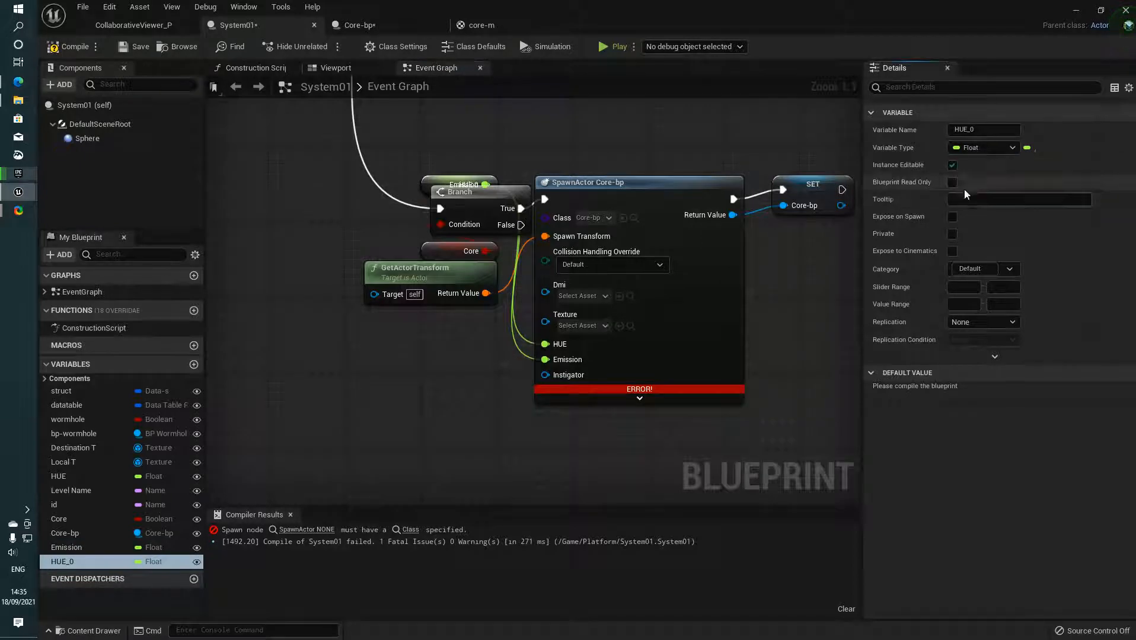
left_click(951, 218)
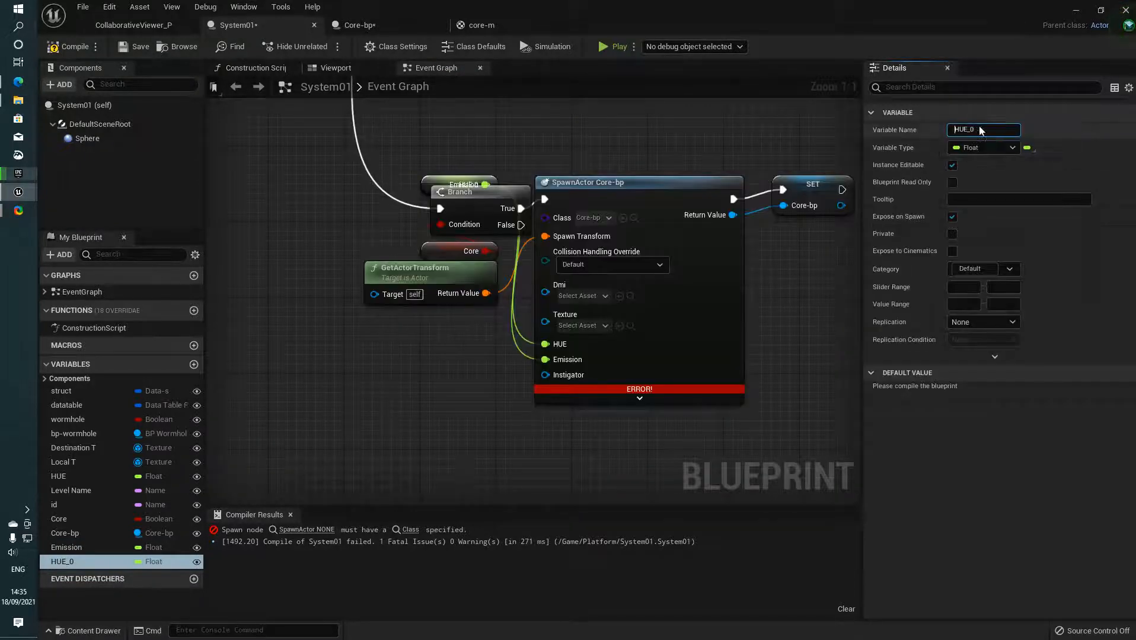
left_click(991, 131)
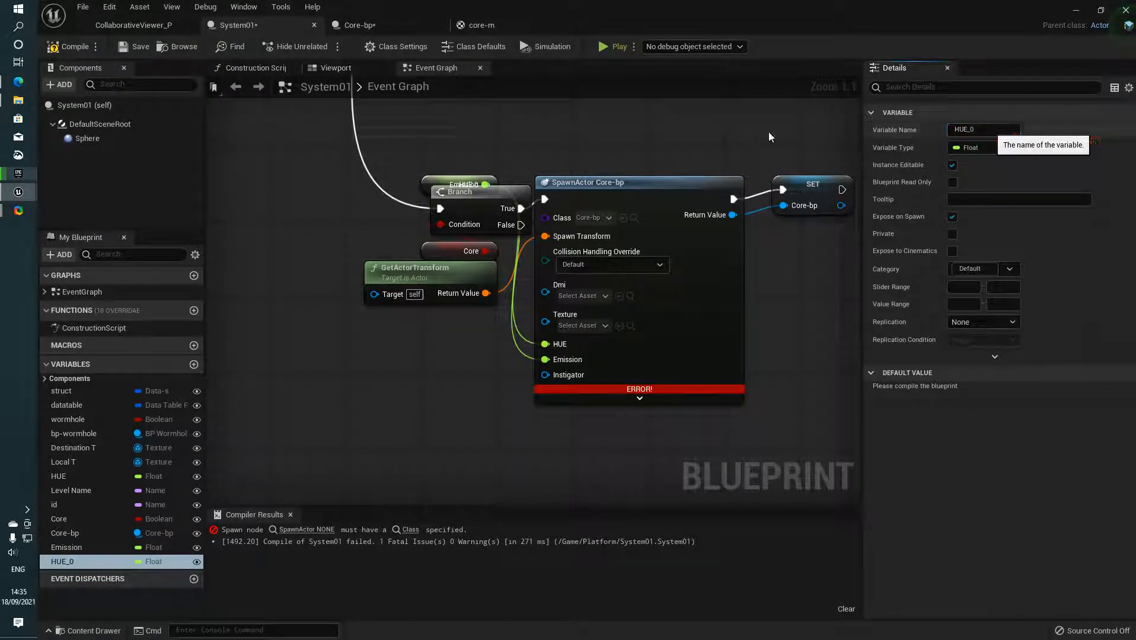
left_click(992, 132)
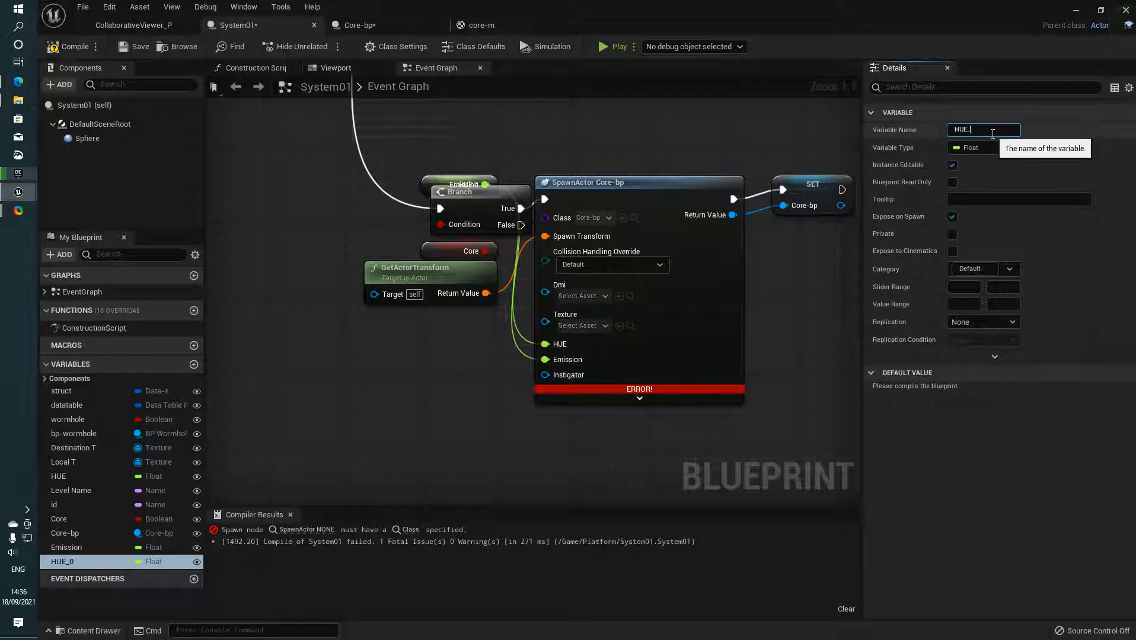
key("Escape")
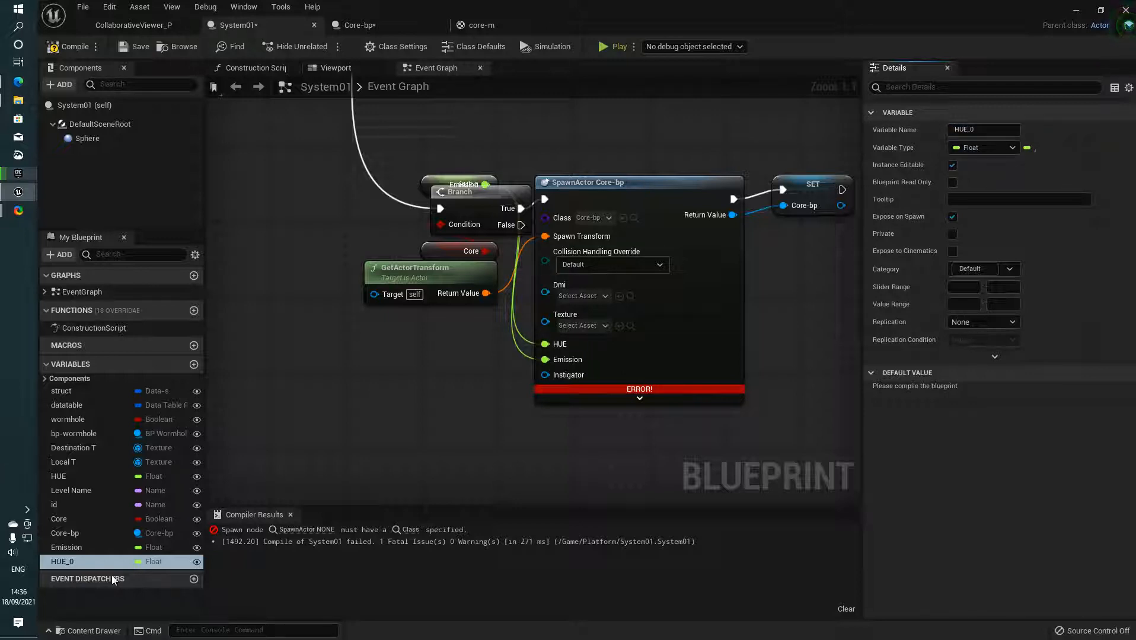
left_click(98, 561)
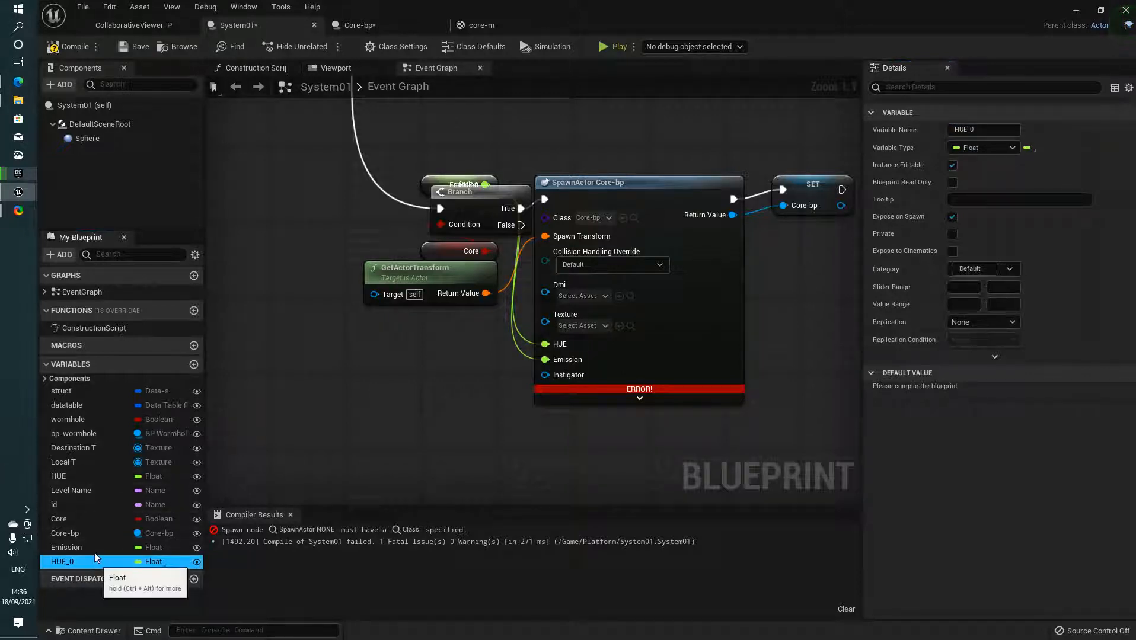
key("Delete")
left_click(615, 352)
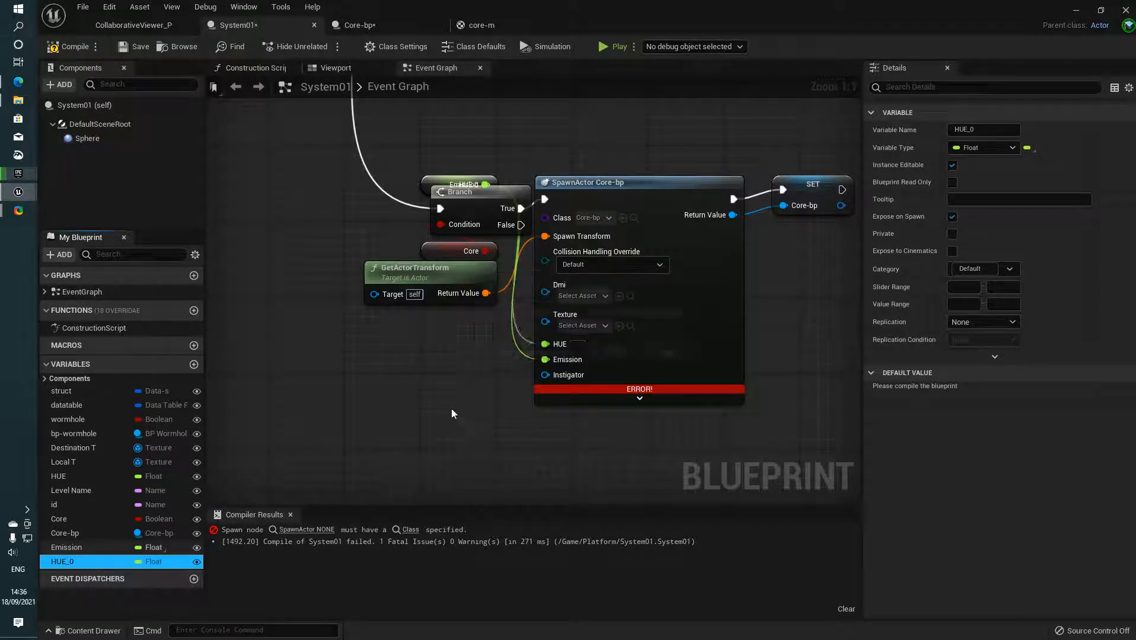
Step: Feed the HUE input of SpawnActor Core-bp from the existing HUE variable, and compile System01
left_click_drag(83, 474, 544, 345)
left_click(444, 385)
right_click_drag(554, 203, 502, 291)
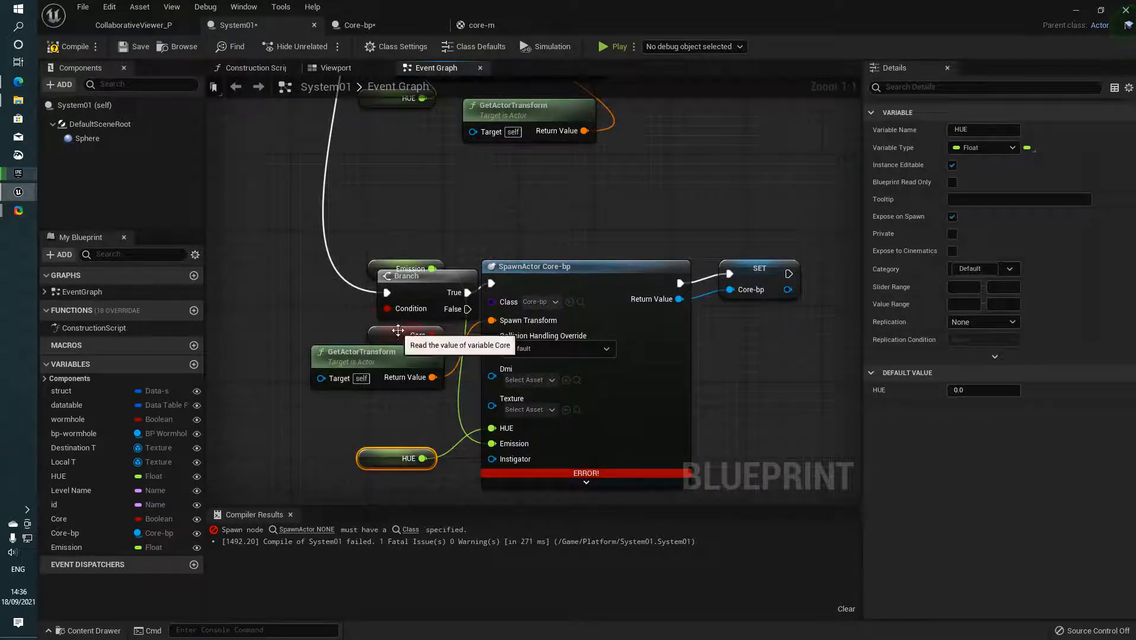
left_click(415, 335)
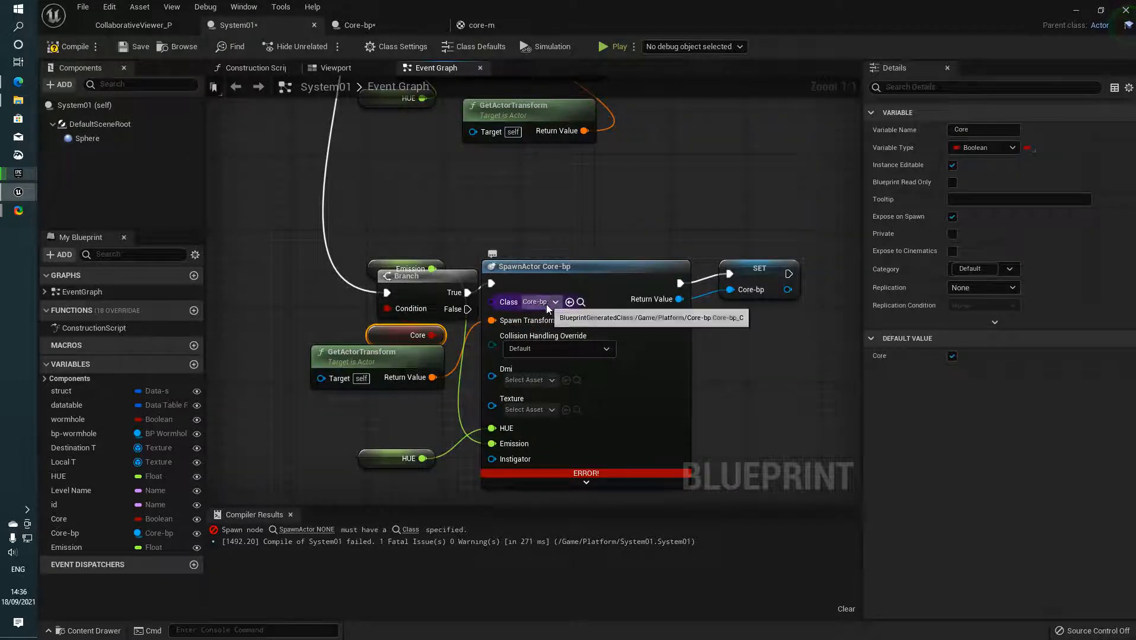
right_click_drag(587, 218, 677, 391)
right_click_drag(393, 152, 405, 215)
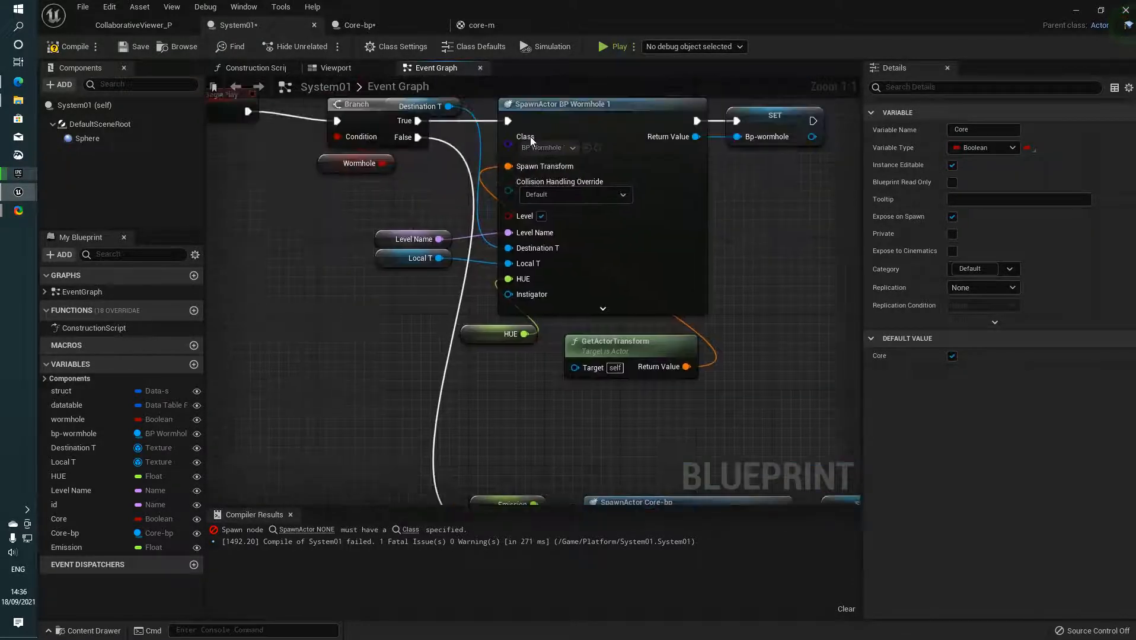
left_click(70, 49)
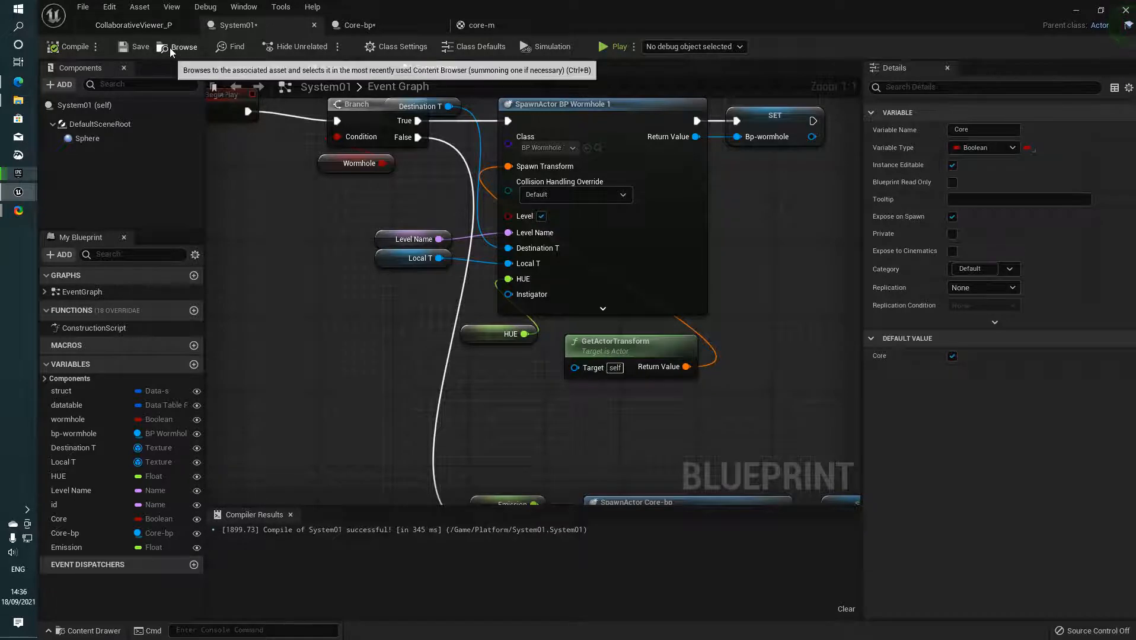
Step: Open the System blueprint from the Content/Platform folder of the project
left_click(143, 27)
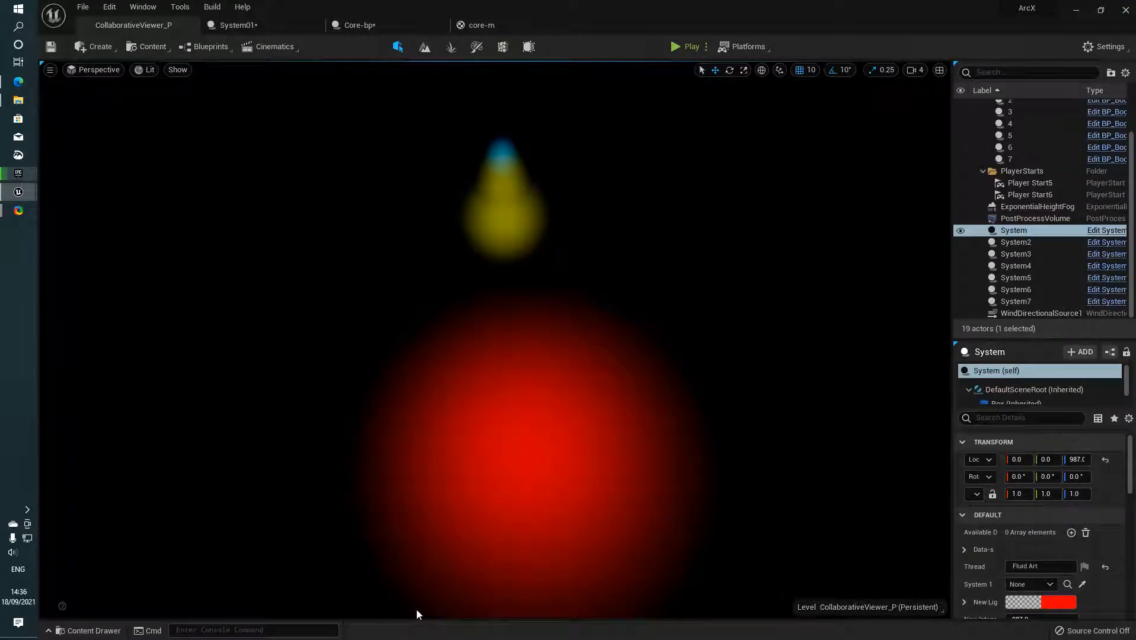
left_click(86, 631)
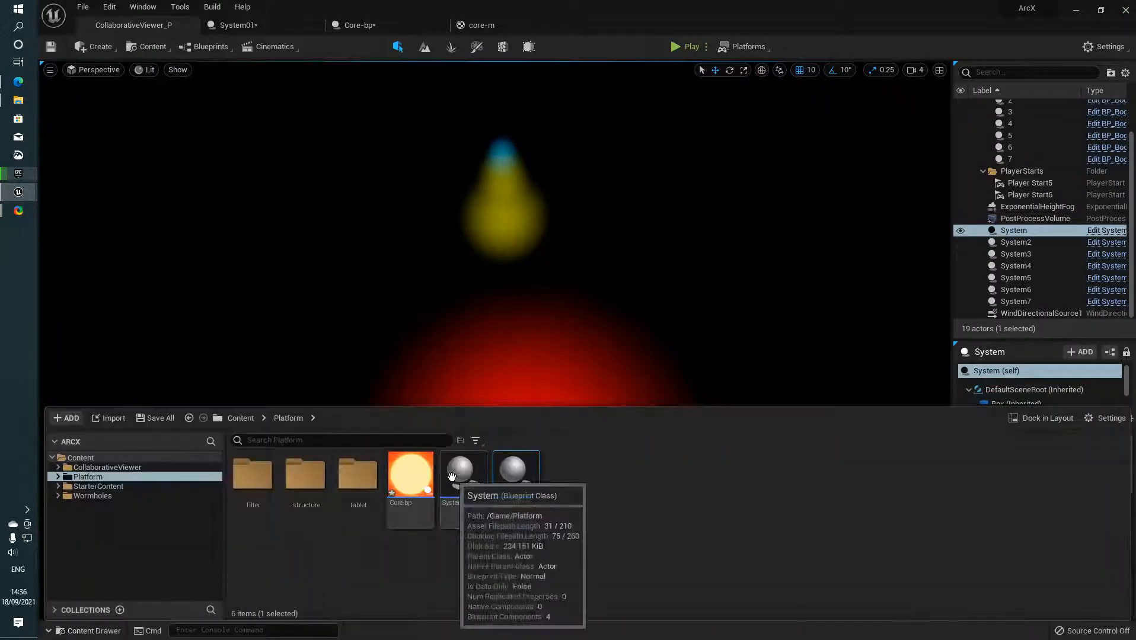
double_click(441, 508)
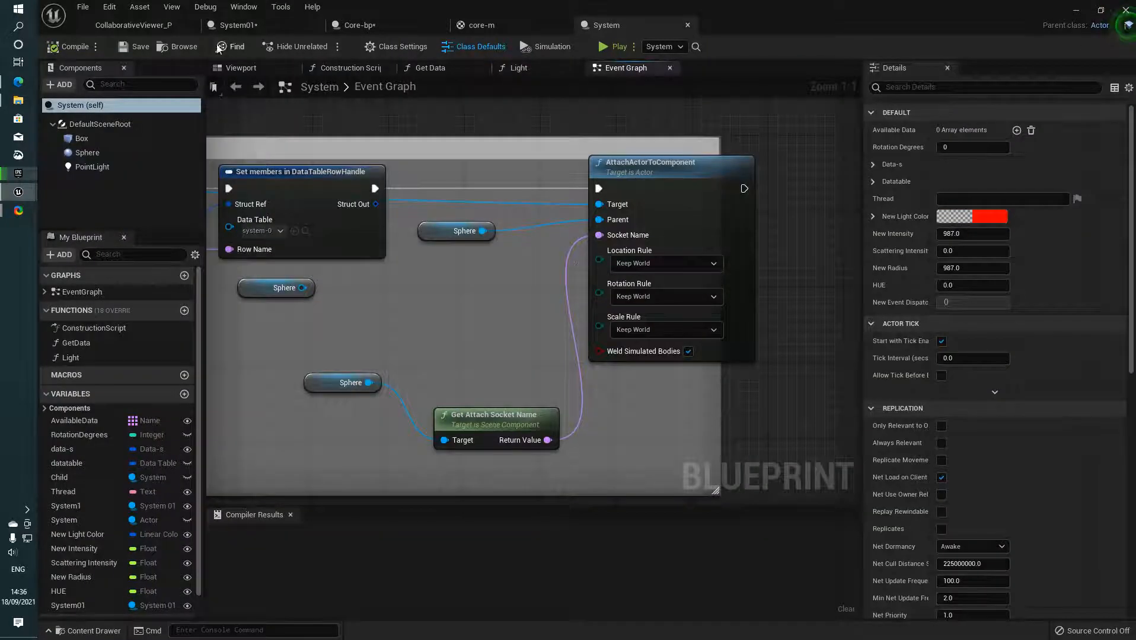
Step: Set New Radius to 987 and New Intensity to 9876 for all seven System actors, System through System7, in the CollaborativeViewer_P level
left_click(133, 24)
left_click(1046, 243)
left_click(1033, 301, "shift")
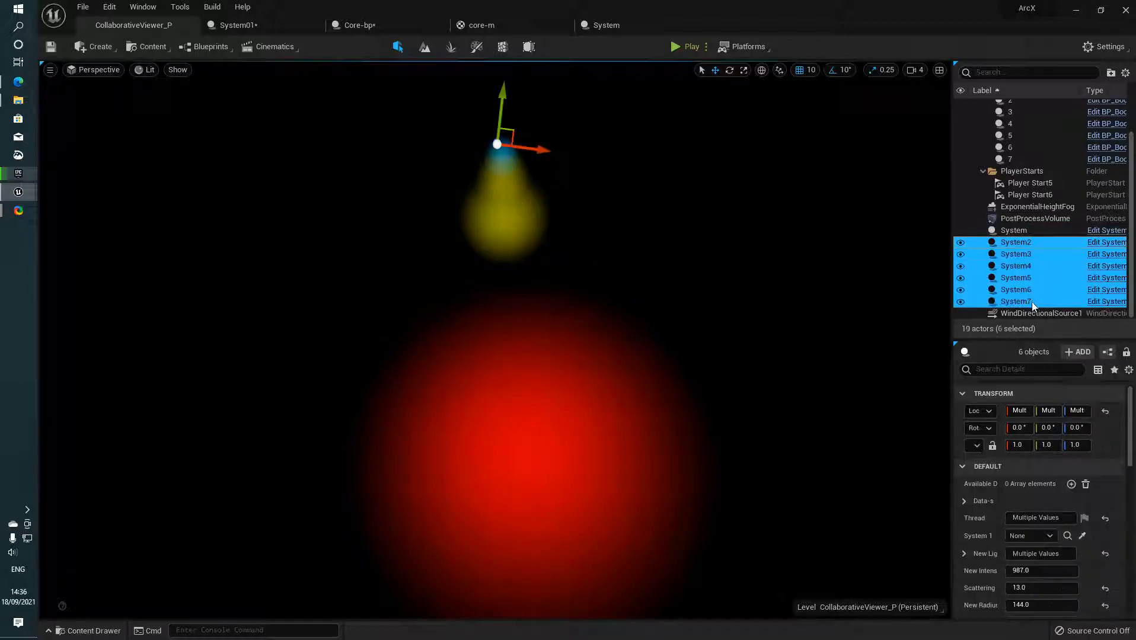
right_click_drag(773, 330, 729, 252)
key("s")
key("q")
left_click(1043, 230, "ctrl")
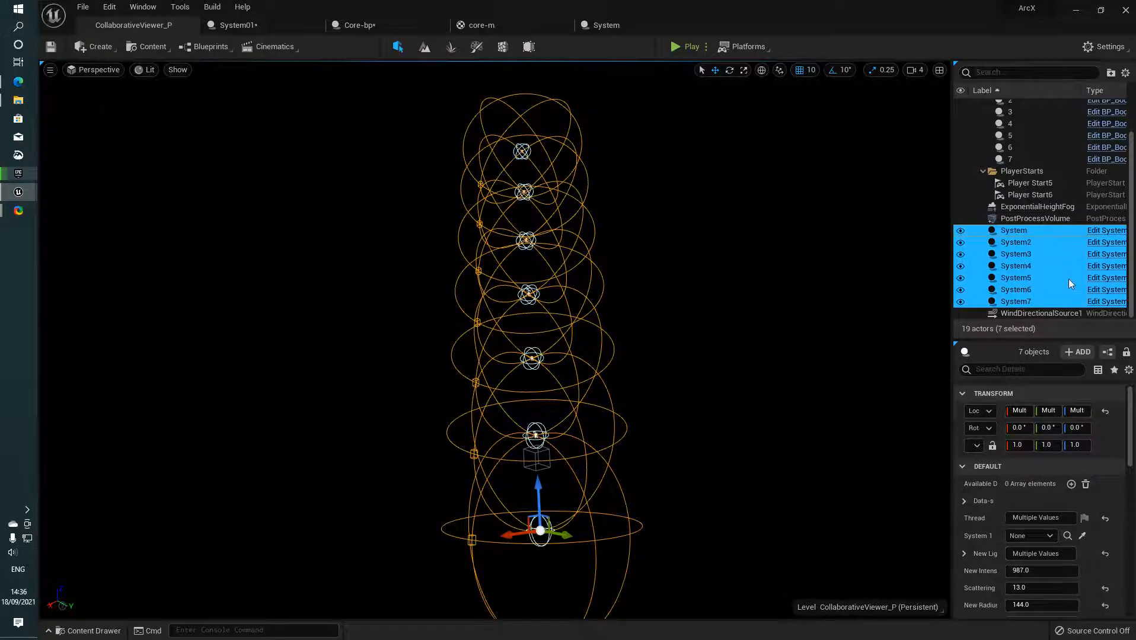
key("w")
right_click_drag(797, 376, 814, 440)
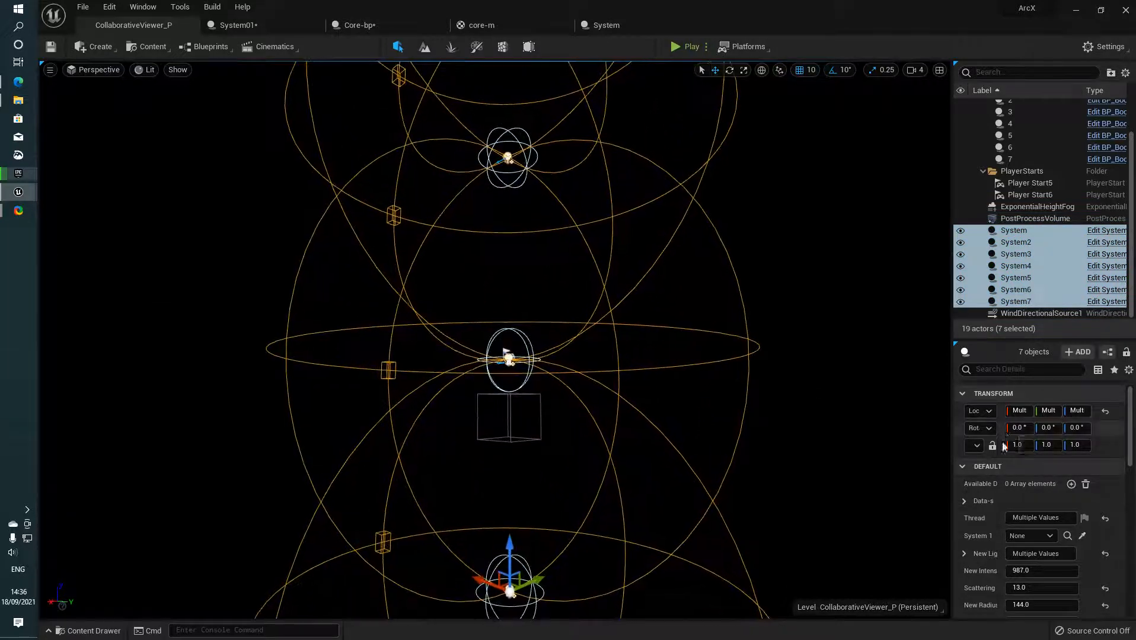
scroll(1102, 504, "down", 3)
left_click(1048, 530)
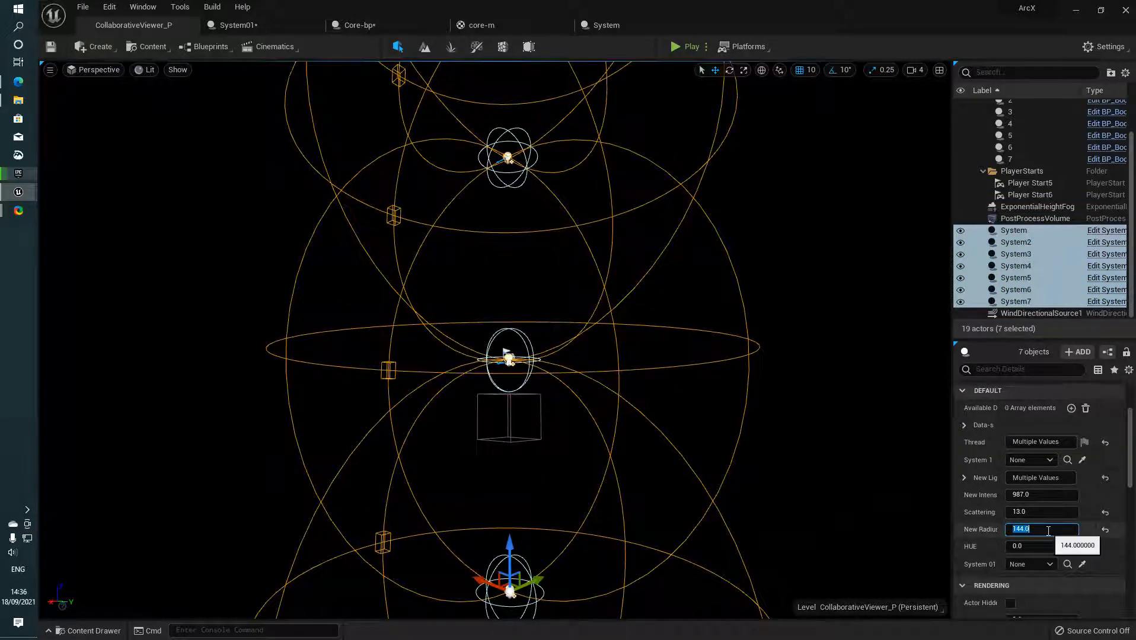
type("987")
left_click(1029, 497)
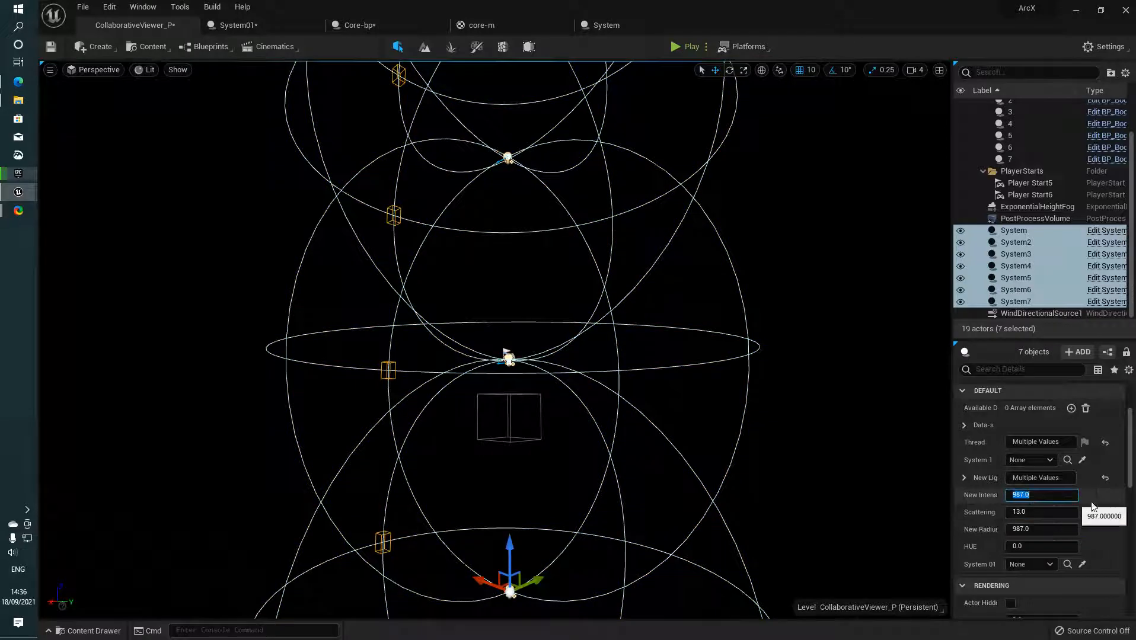
type("9")
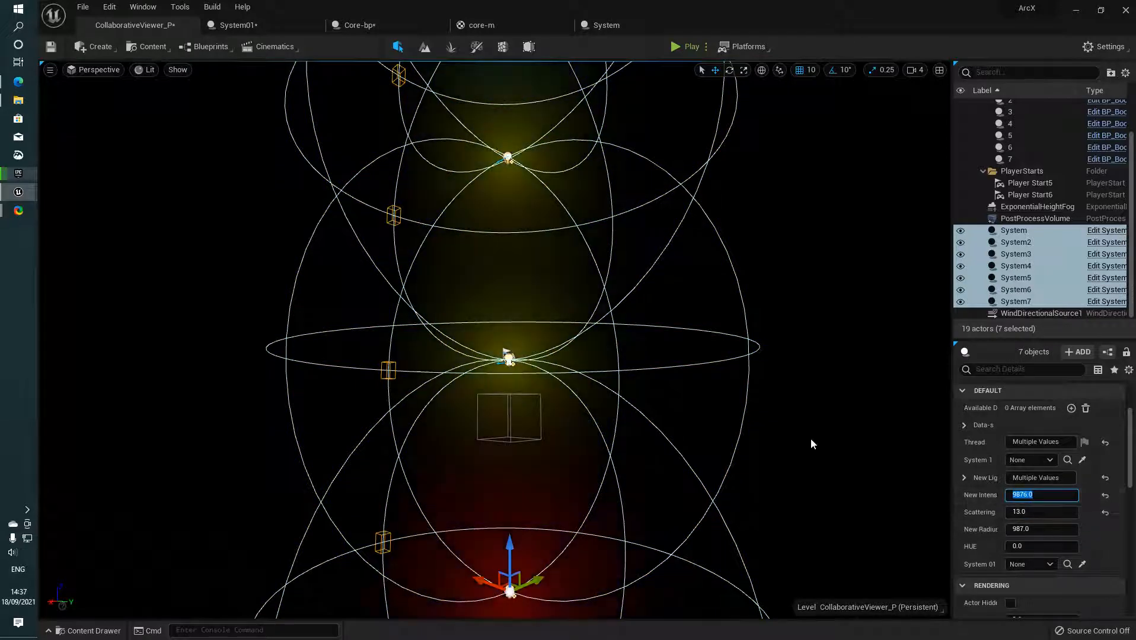
Step: Examine the System lights in game view, comparing their look by undoing and redoing the New Radius and New Intensity edits
mouse_move(811, 439)
right_mouse_down()
mouse_move(839, 372)
mouse_move(799, 417)
mouse_move(798, 337)
mouse_move(794, 433)
mouse_move(801, 415)
mouse_move(810, 436)
right_mouse_up()
key("g")
key("g")
key("g")
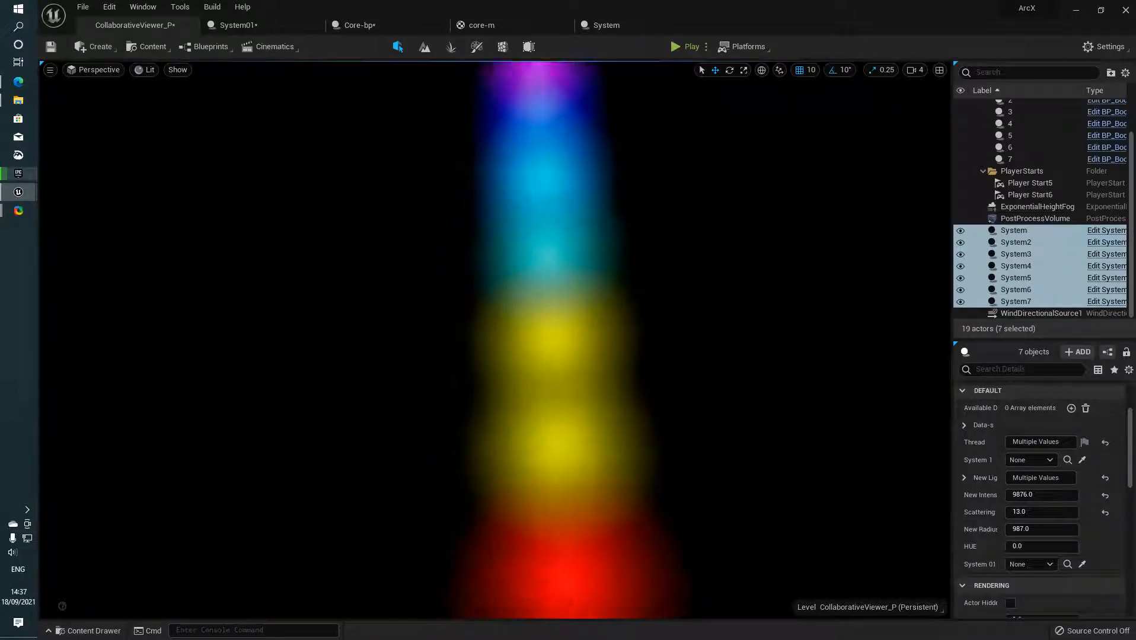
key("ctrl+z")
key("ctrl+z")
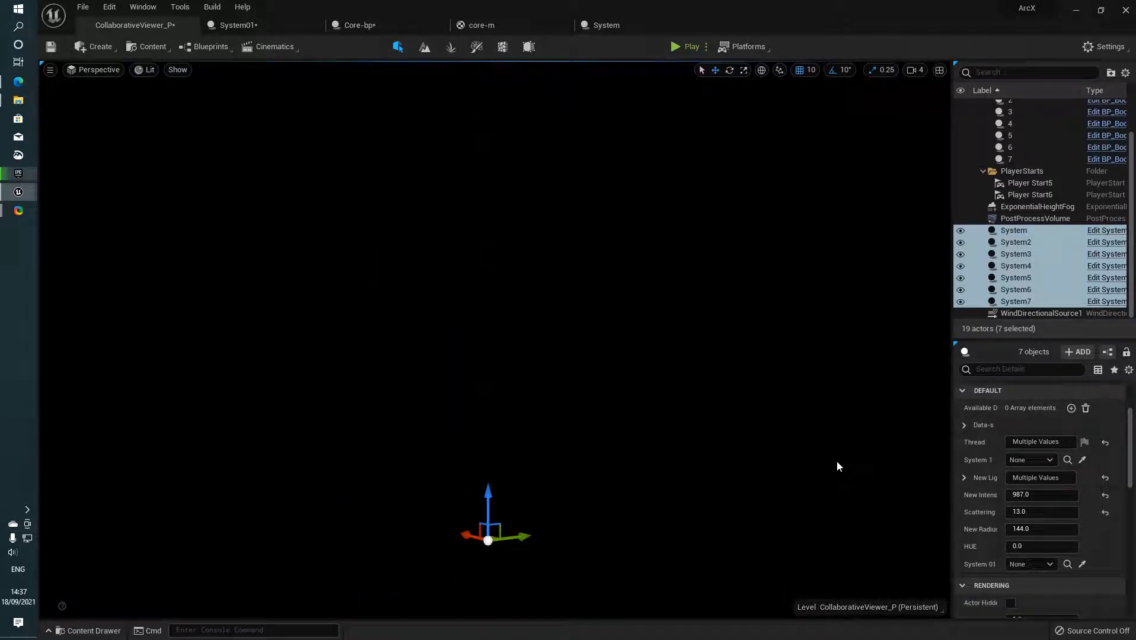
key("ctrl+y")
key("ctrl+y")
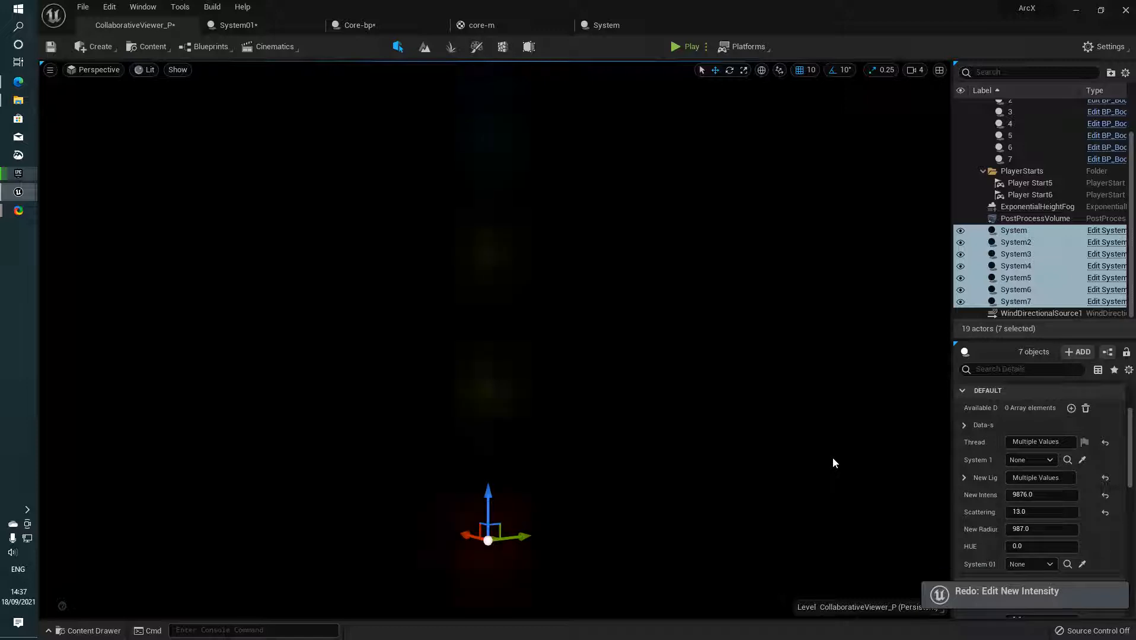
right_click_drag(833, 459, 827, 491)
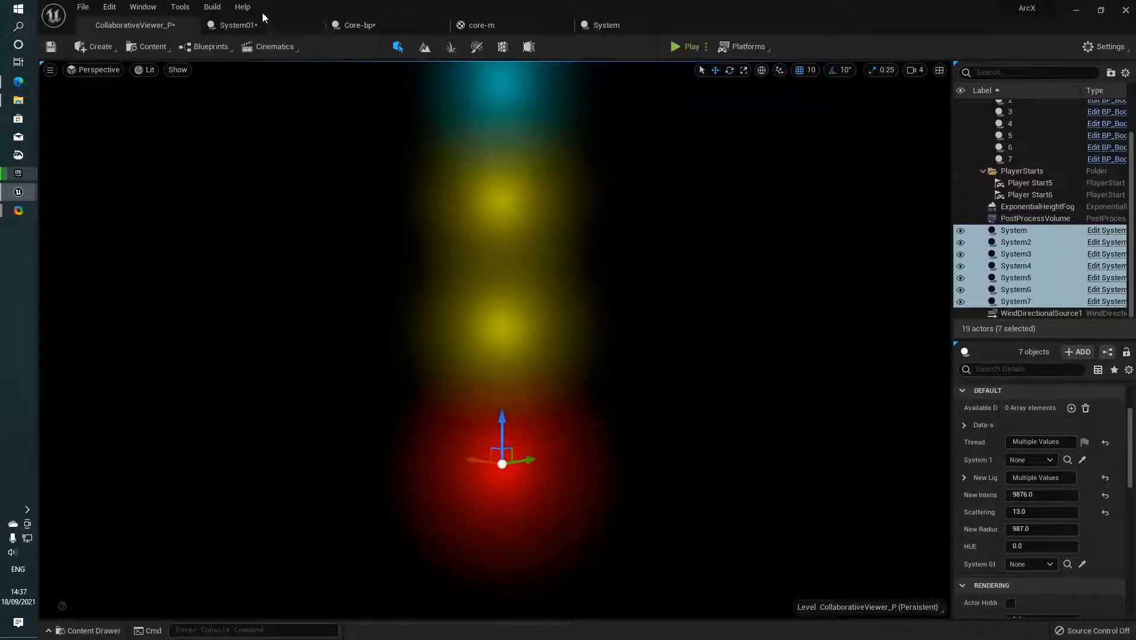
Step: Refresh the SpawnActor System 01 node in the System blueprint's Event Graph to expose the new Core-bp and Emission inputs
left_click(605, 26)
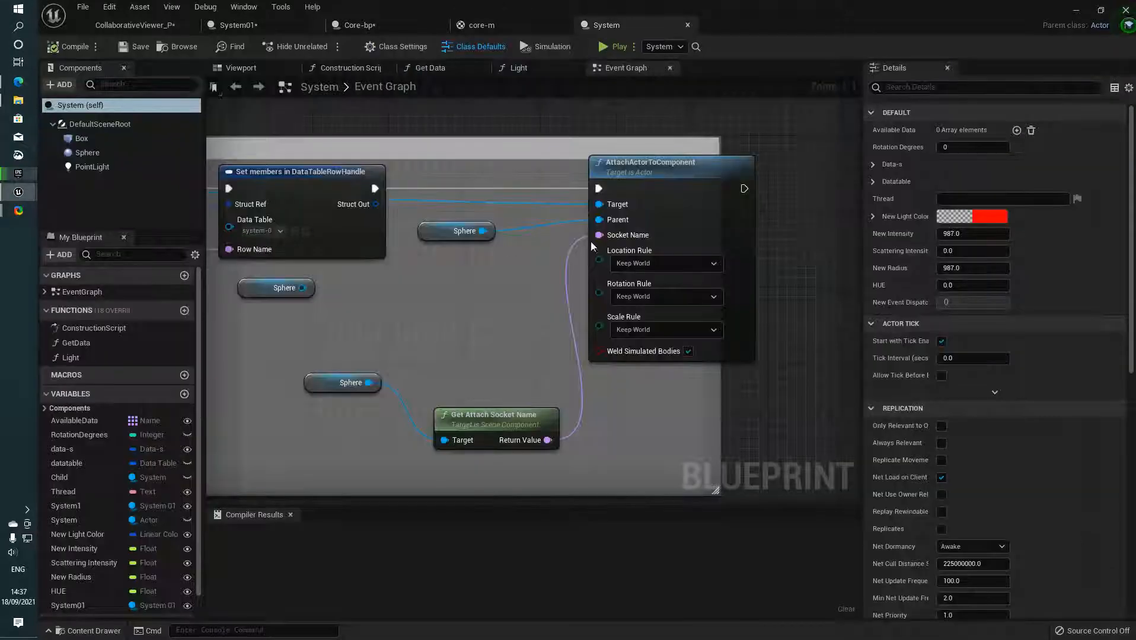
scroll(532, 282, "up", 2)
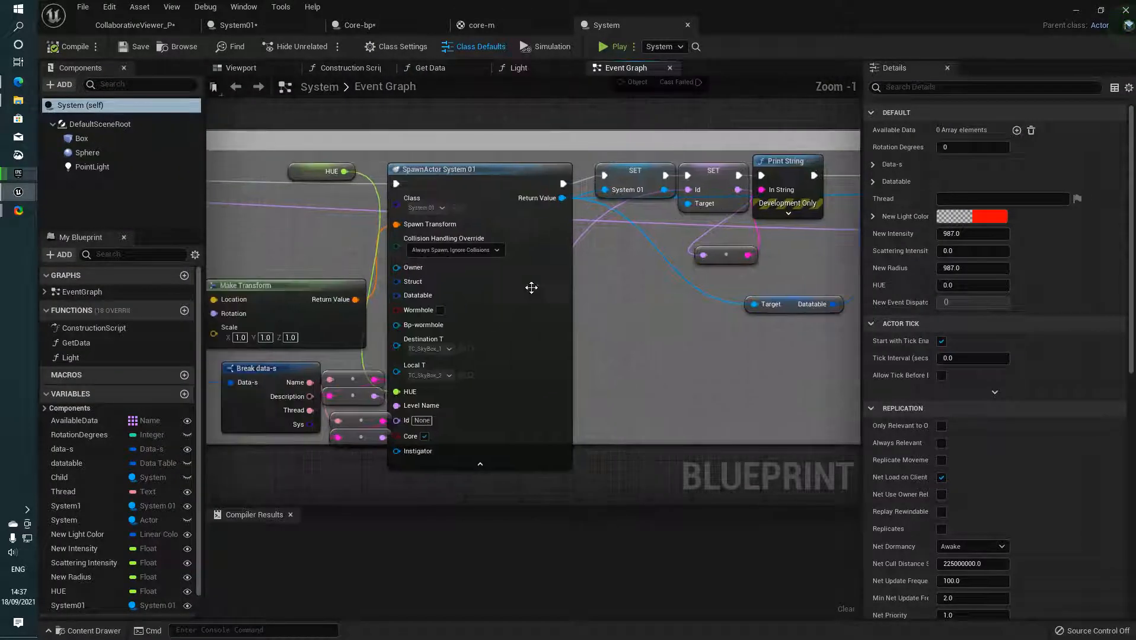
right_click(493, 287)
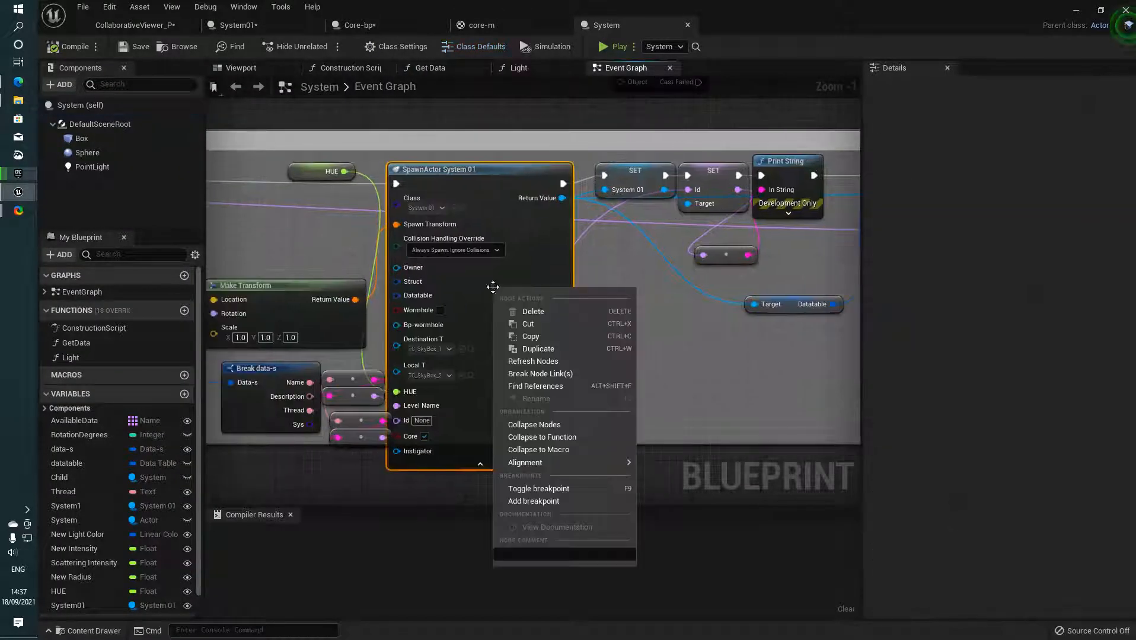
left_click(561, 361)
right_click_drag(615, 355, 543, 351)
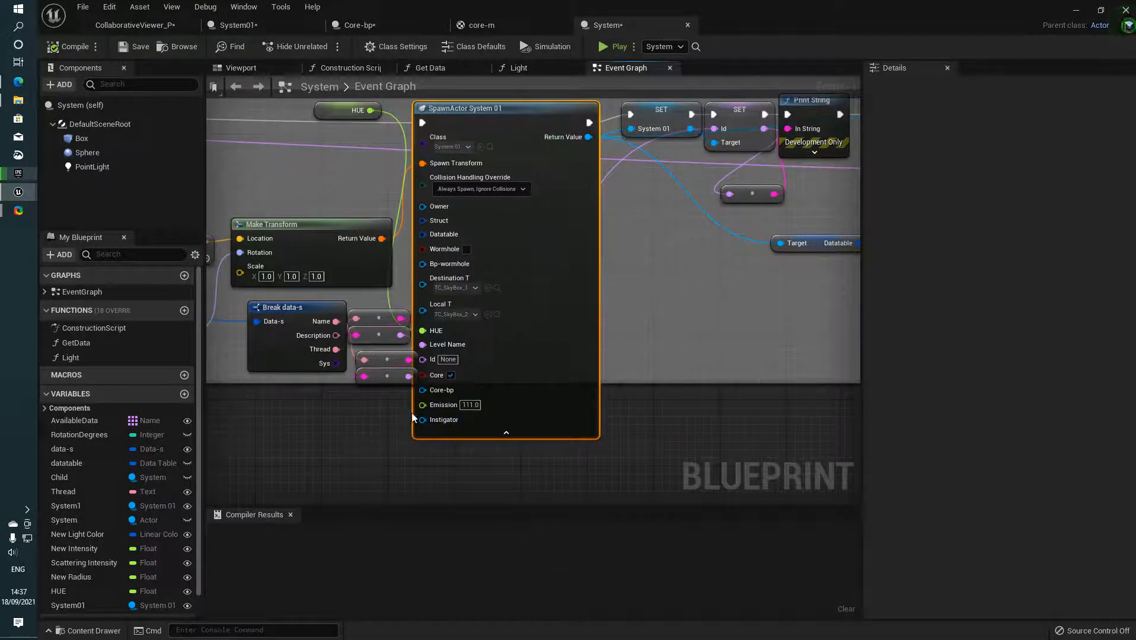
left_click_drag(422, 405, 394, 458)
left_click_drag(411, 135, 563, 454)
left_click(534, 455)
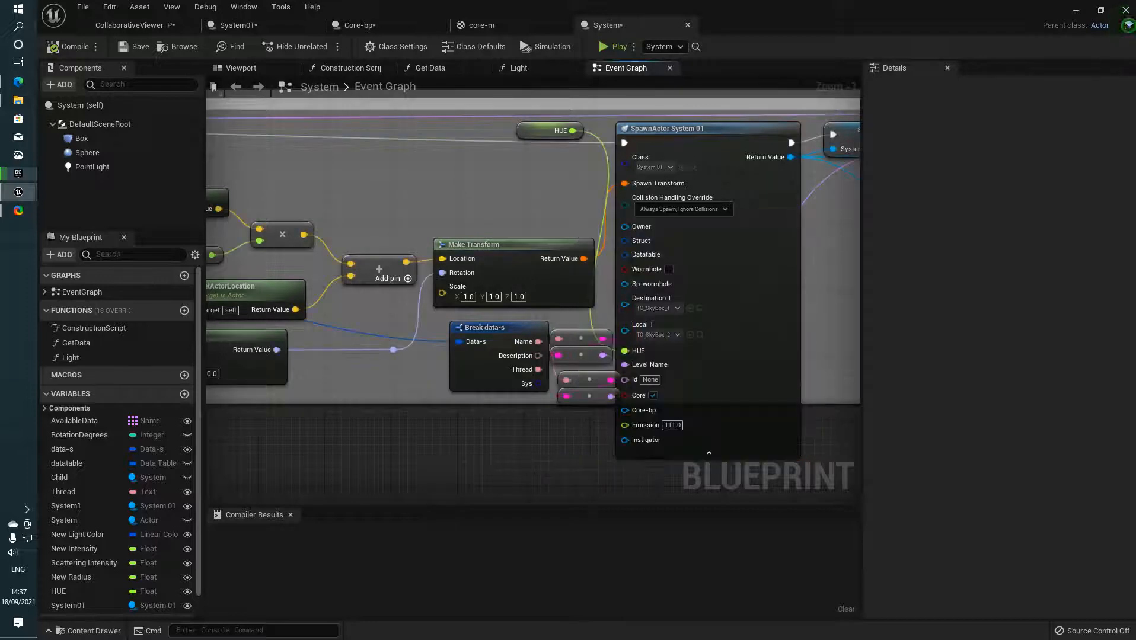
Step: Save the CollaborativeViewer_P level and all modified assets of the project
right_click_drag(540, 457, 440, 456)
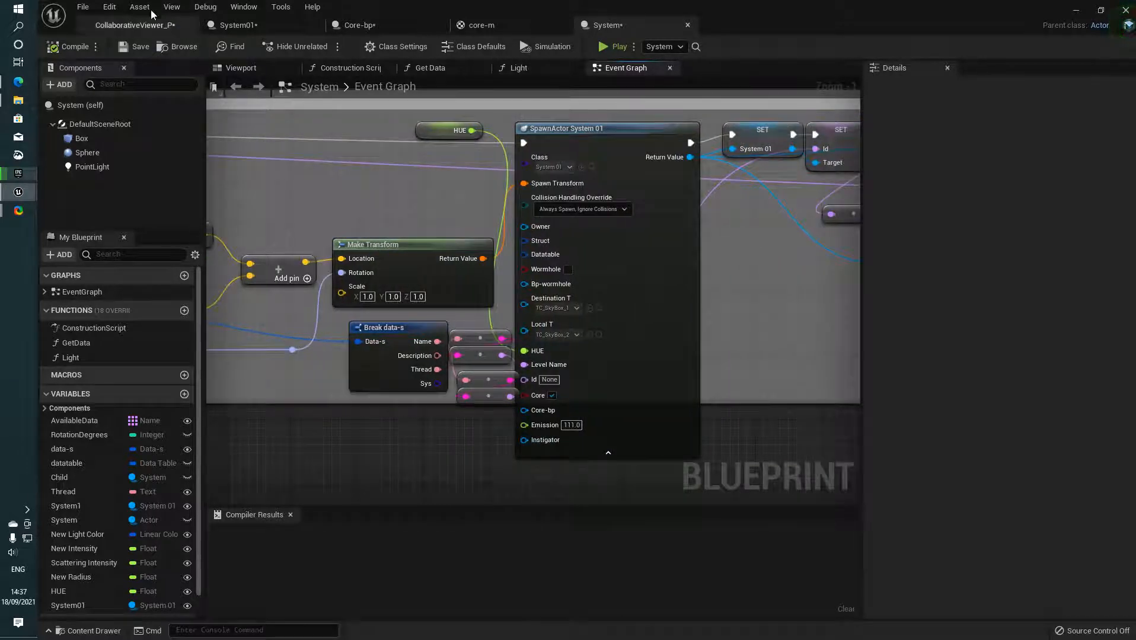
left_click(134, 27)
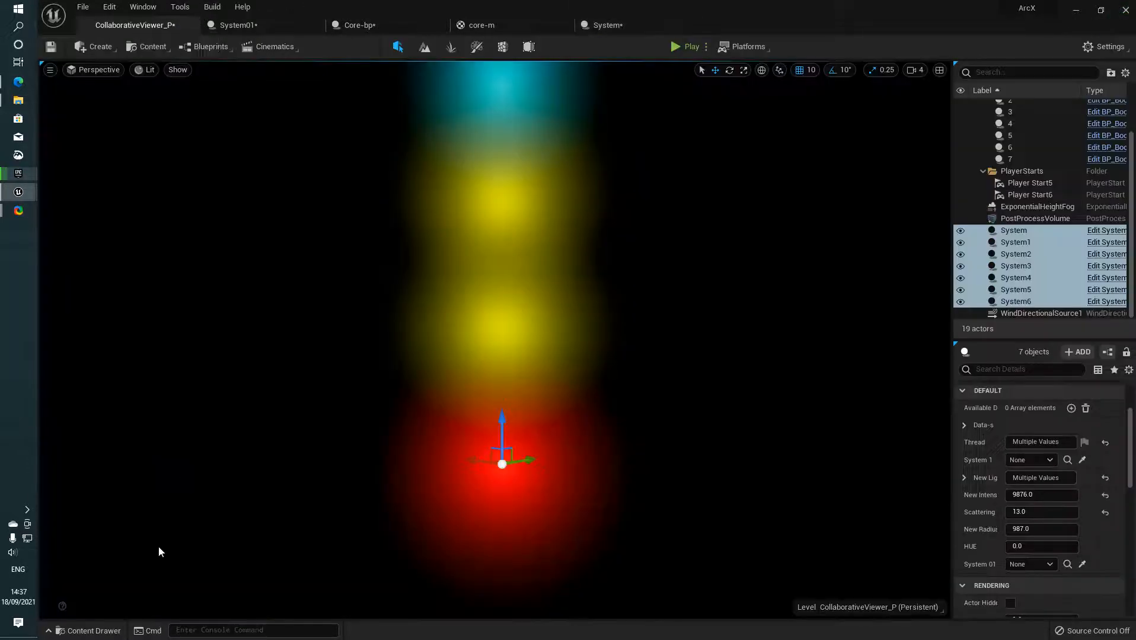
left_click(75, 632)
left_click(162, 424)
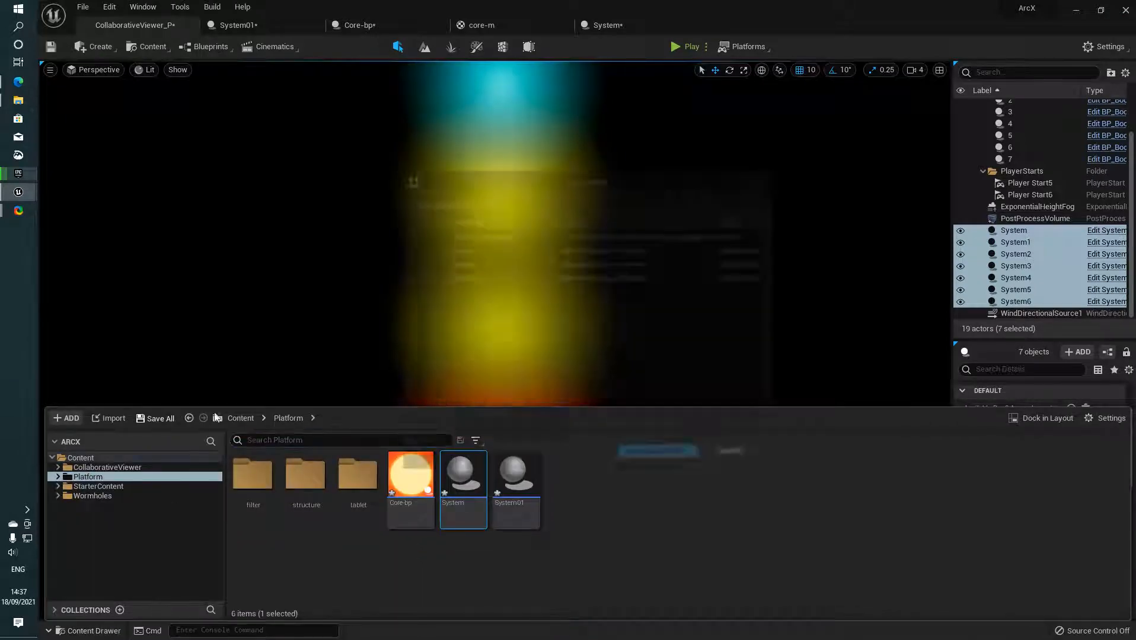
left_click(673, 455)
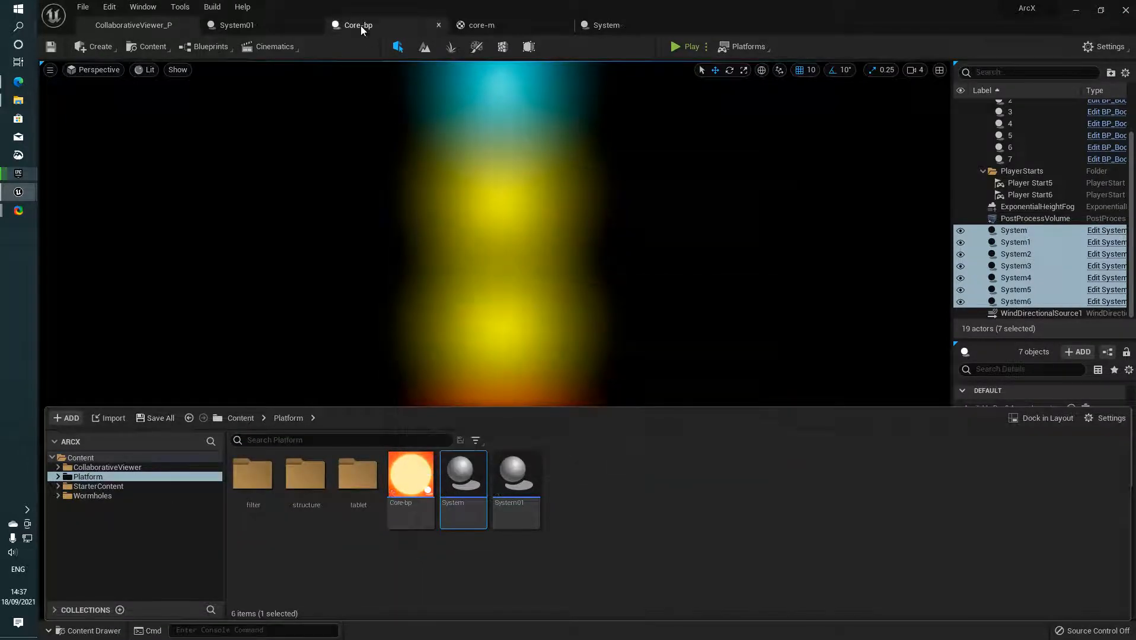
Step: Start simulating the CollaborativeViewer_P level in the editor viewport
left_click(360, 25)
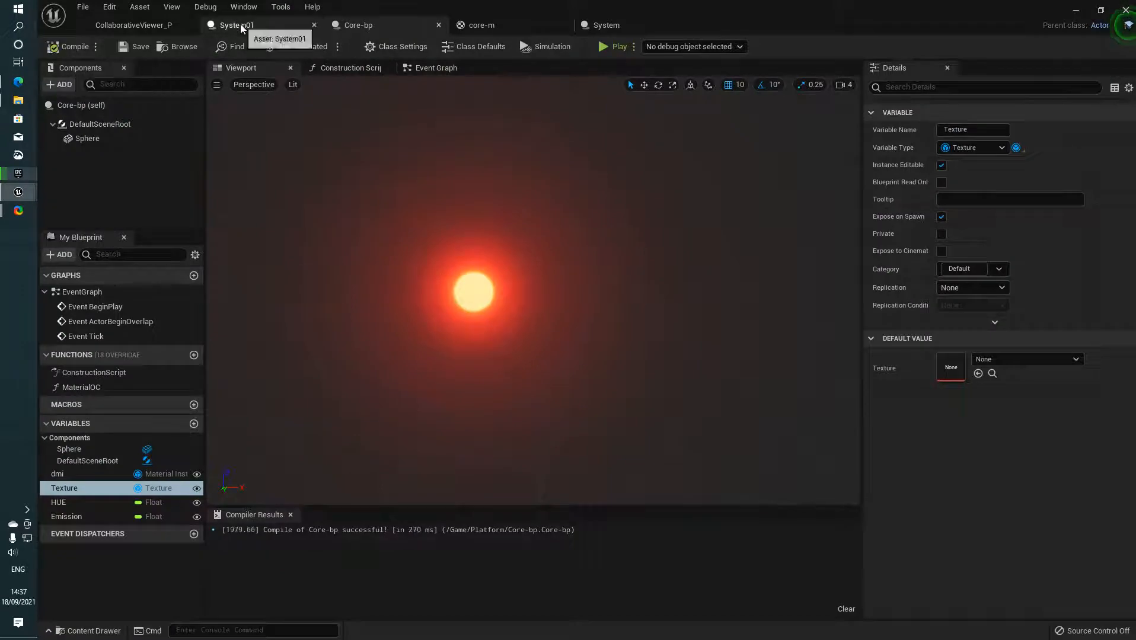
left_click(241, 24)
left_click(157, 25)
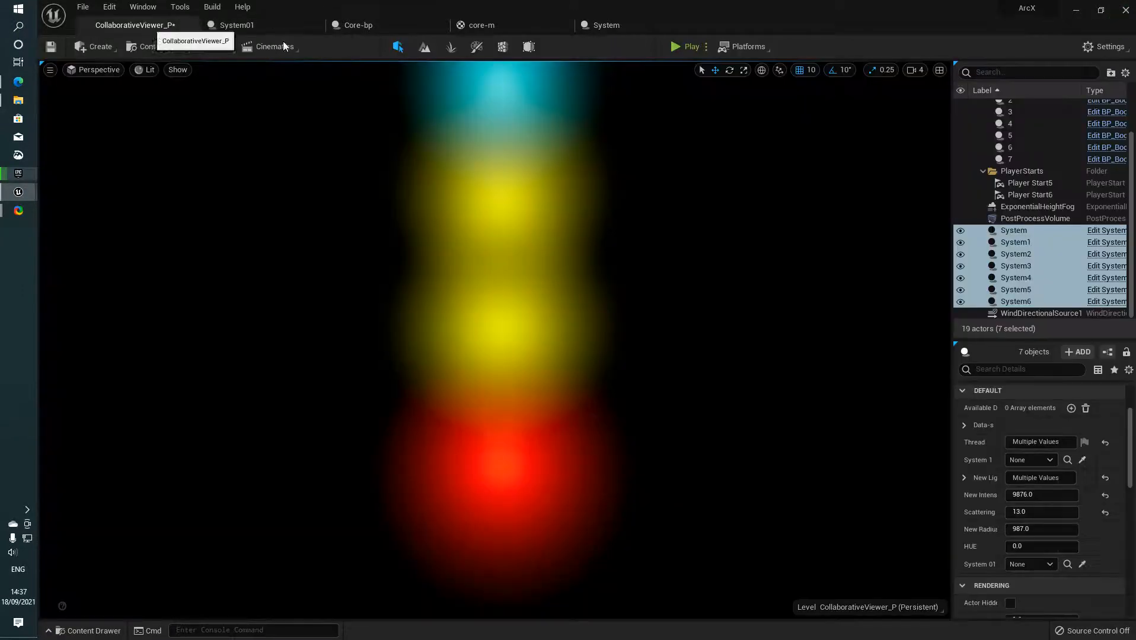
left_click(706, 47)
left_click(775, 147)
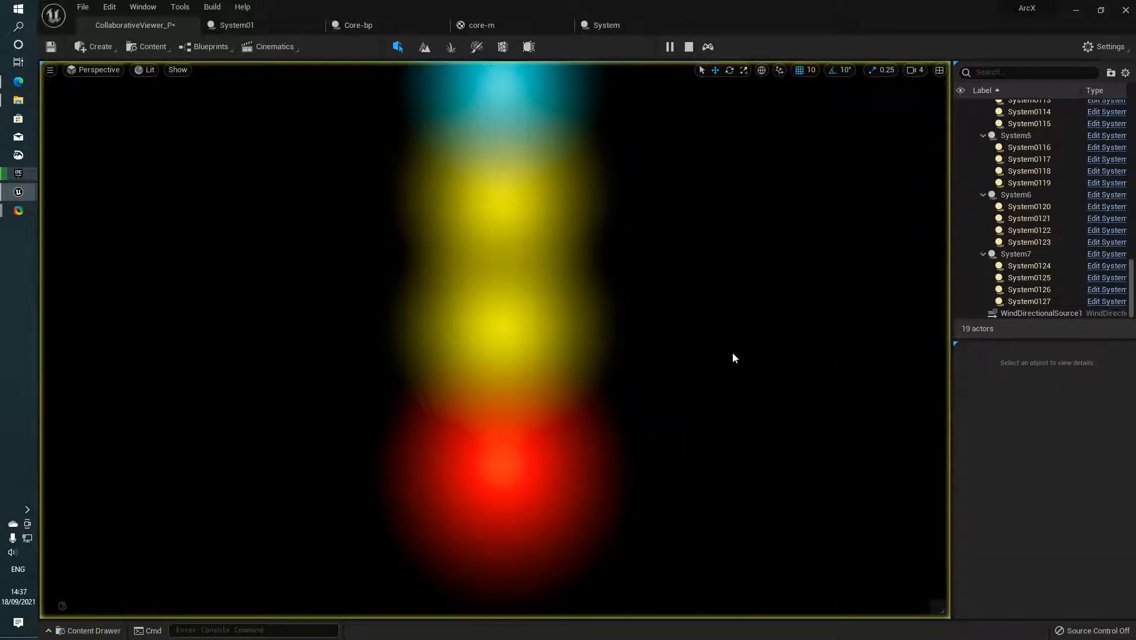
Step: Fly around the simulated level to examine the spawned Core-bp spheres and their glow in the fog
right_click(949, 169)
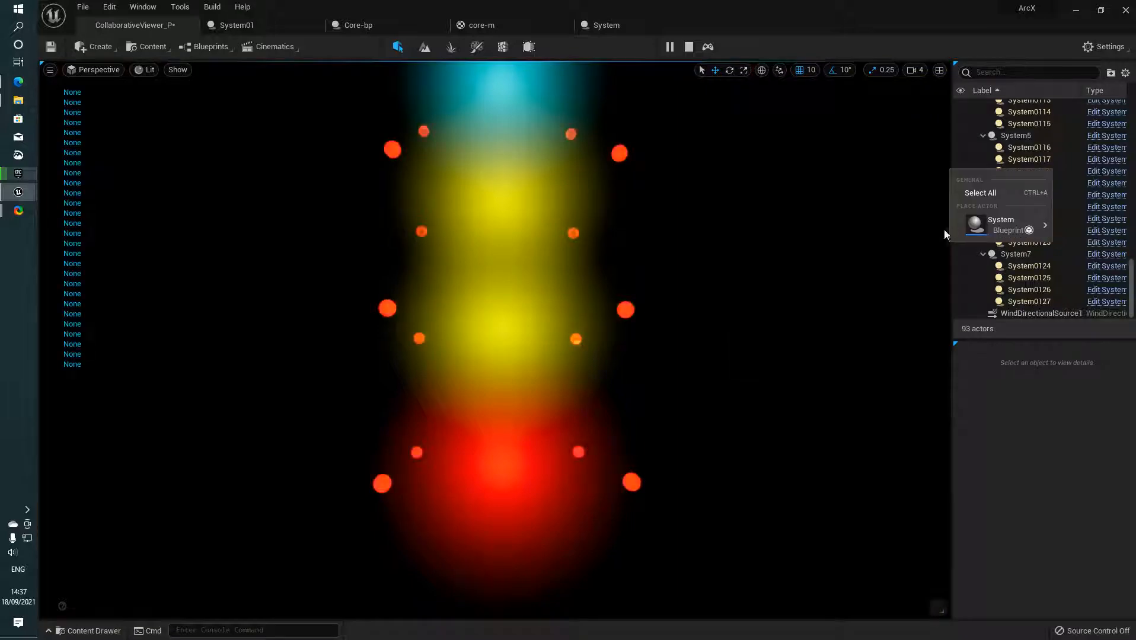
right_click_drag(793, 252, 762, 267)
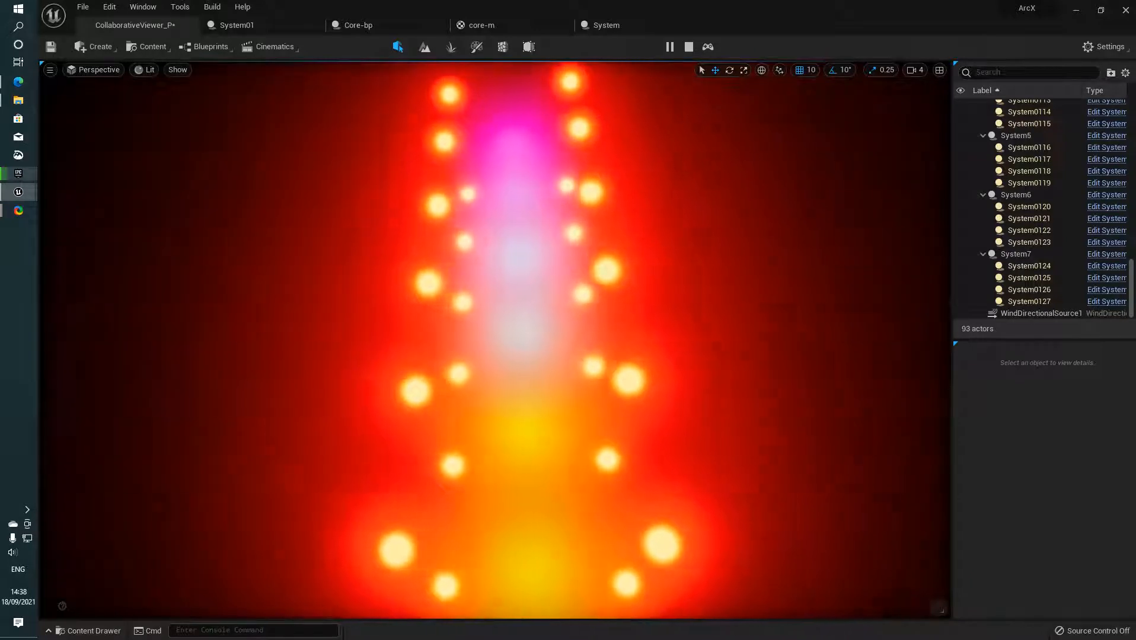
key("a")
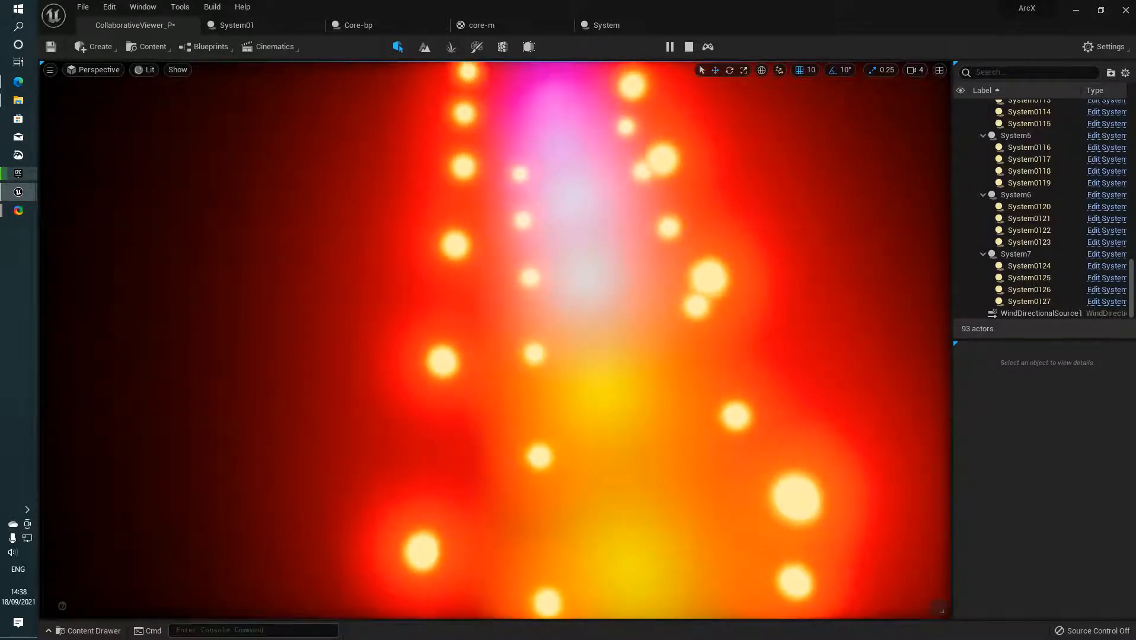
key("d")
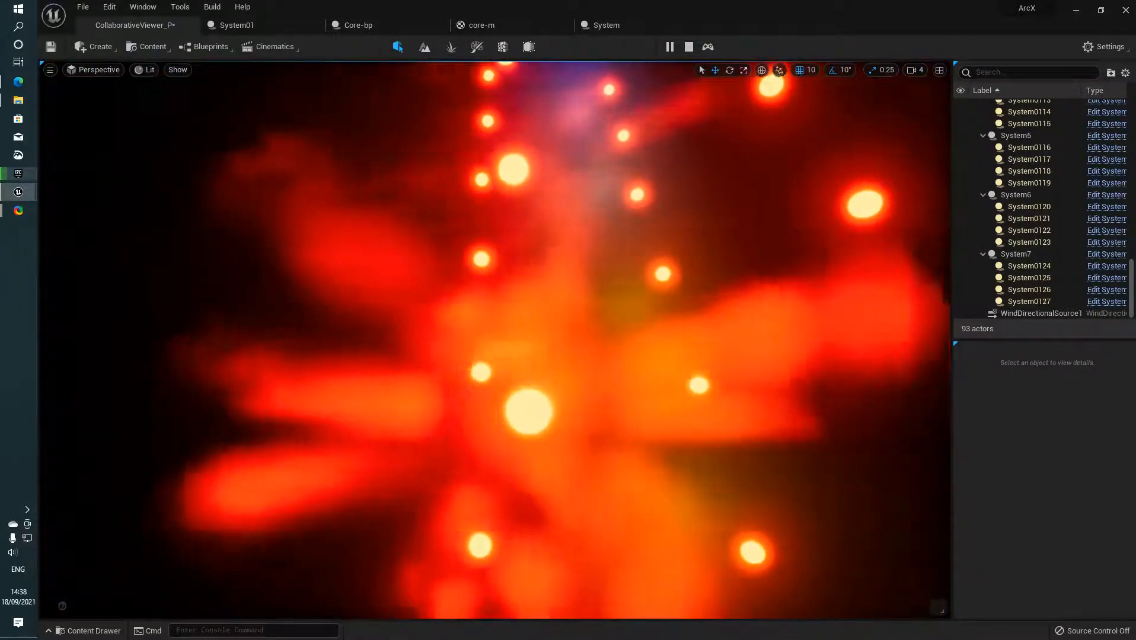
key("d")
right_click_drag(495, 340, 380, 195)
key("d")
key("w")
key("w")
key("w")
key("w")
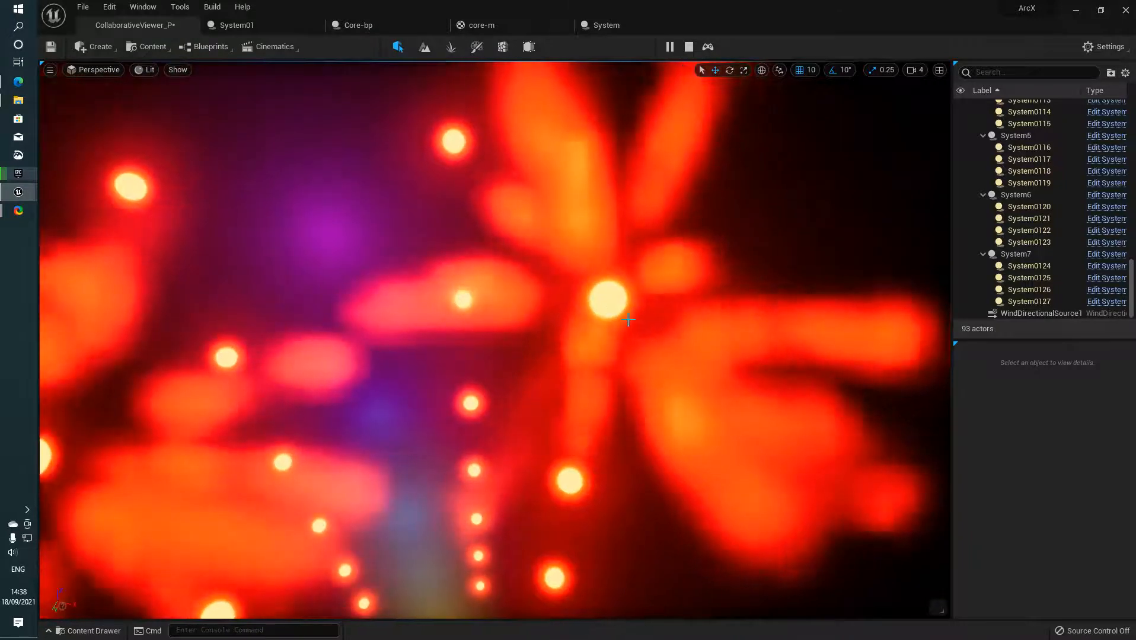
Step: Set the HUE of the spawned Core-bp24 to 0.248 and of Core-bp23 to 0.16 in the running simulation
left_click(628, 321)
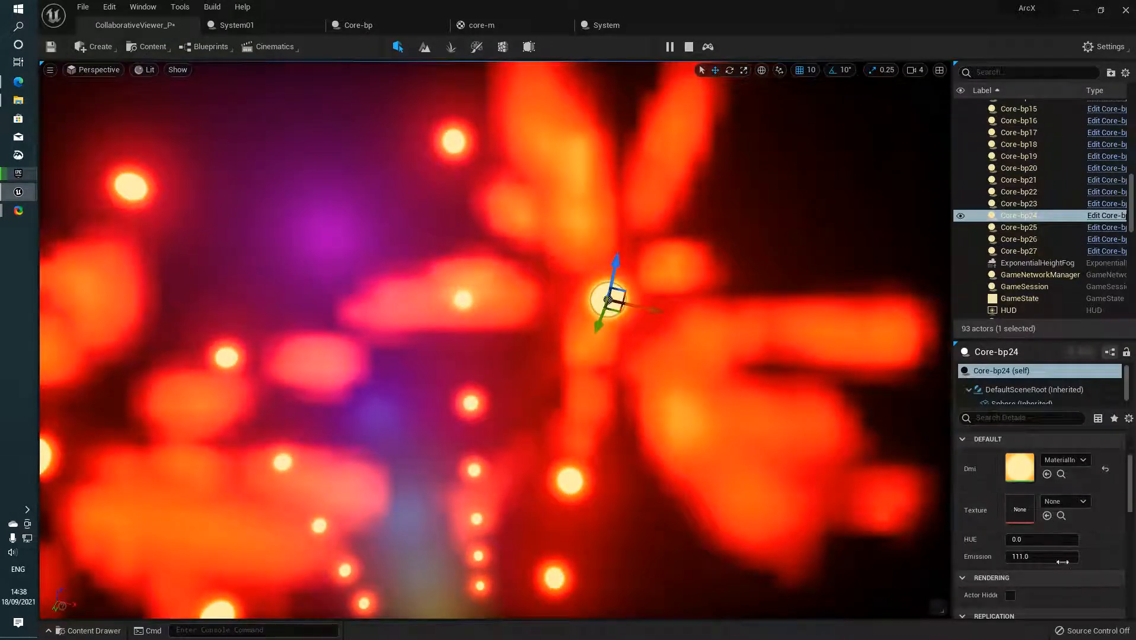
left_click_drag(1020, 540, 1067, 539)
left_click_drag(794, 453, 726, 455, "alt")
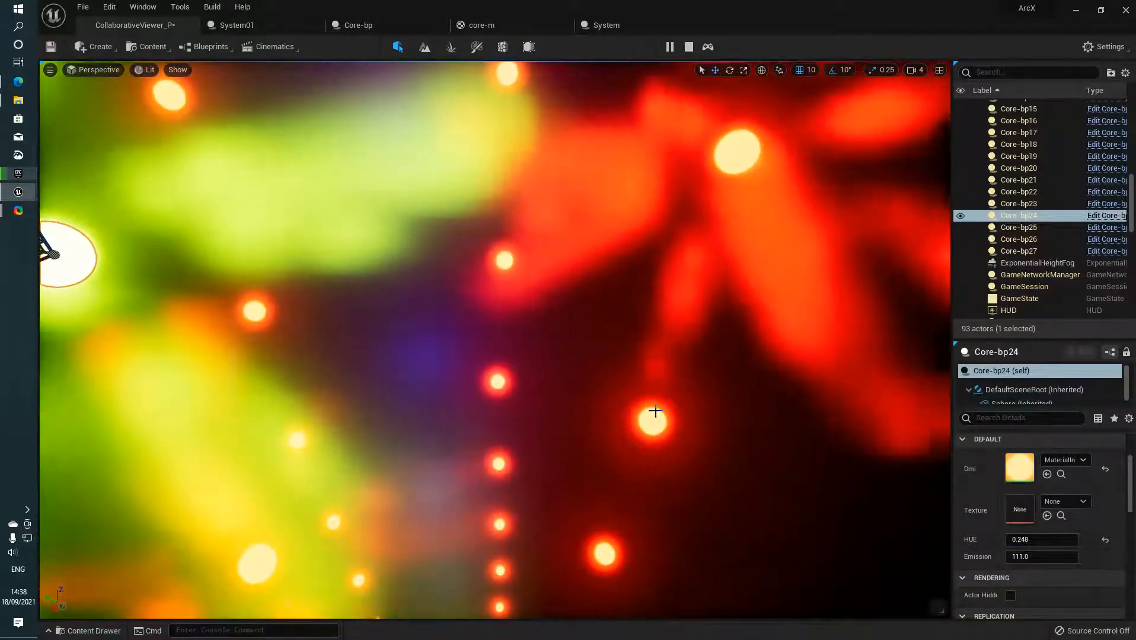
left_click(653, 417)
left_click_drag(1032, 540, 1056, 541)
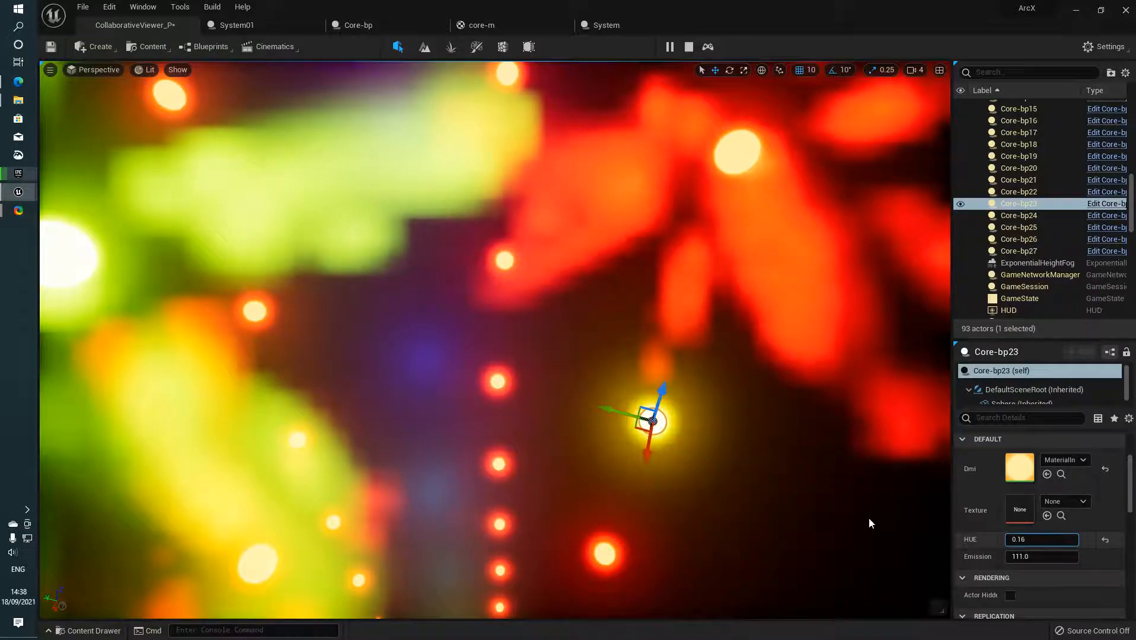
left_click_drag(870, 525, 801, 525, "alt")
Step: Raise the HUE of the spawned Core-bp13 and set the HUE of Core-bp to 0.752
key("w")
right_click_drag(705, 432, 705, 483)
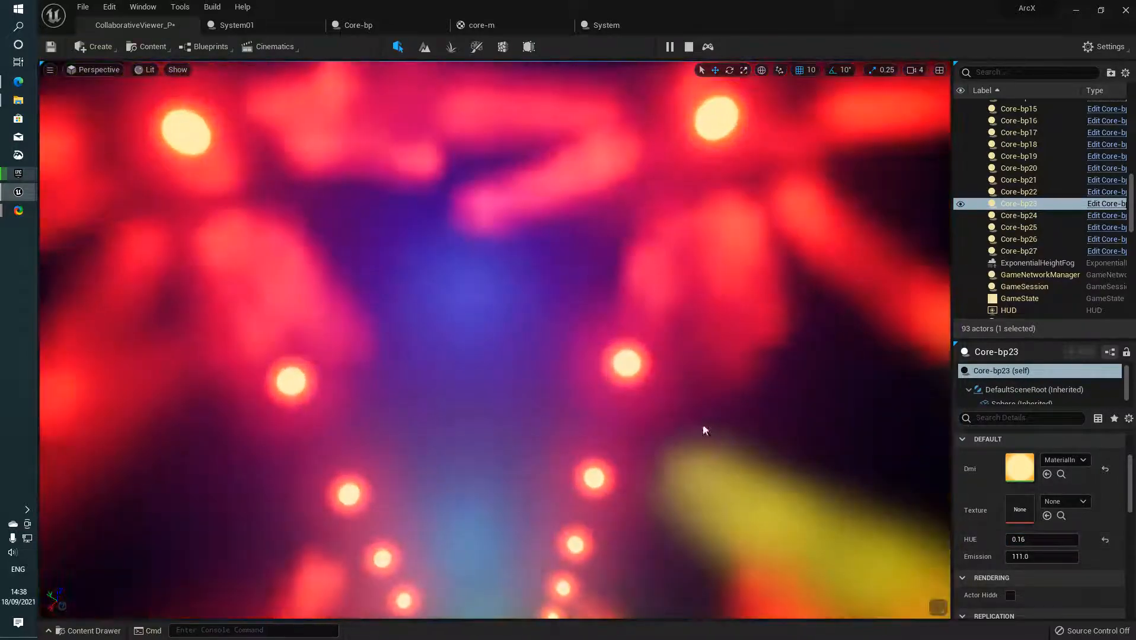
left_click(635, 356)
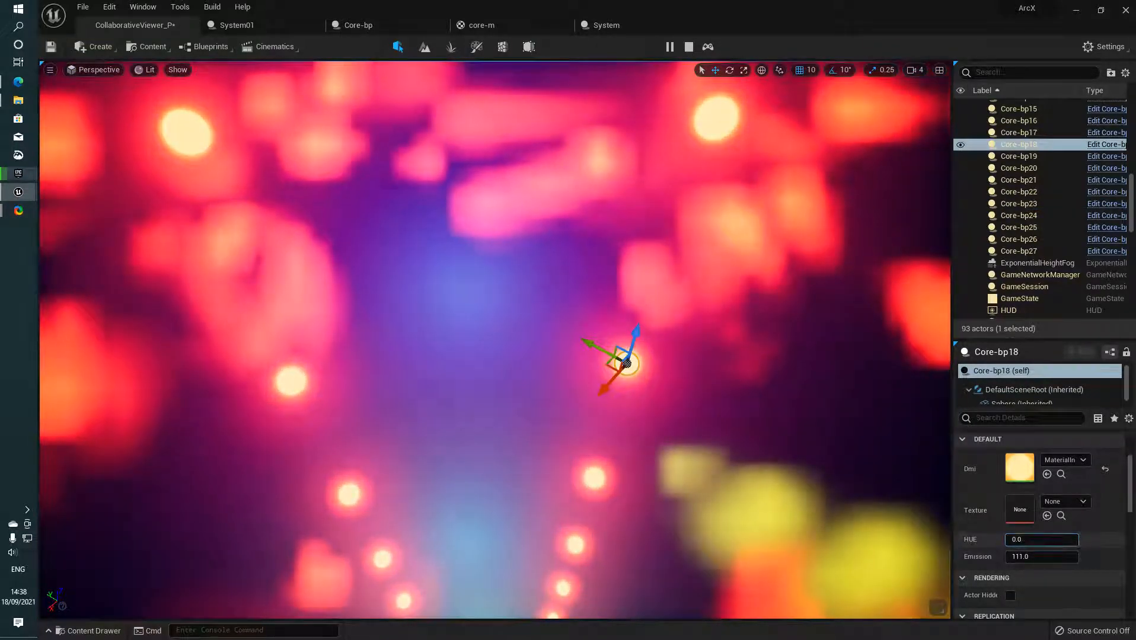
left_click_drag(636, 356, 362, 379, "alt")
left_click(457, 491)
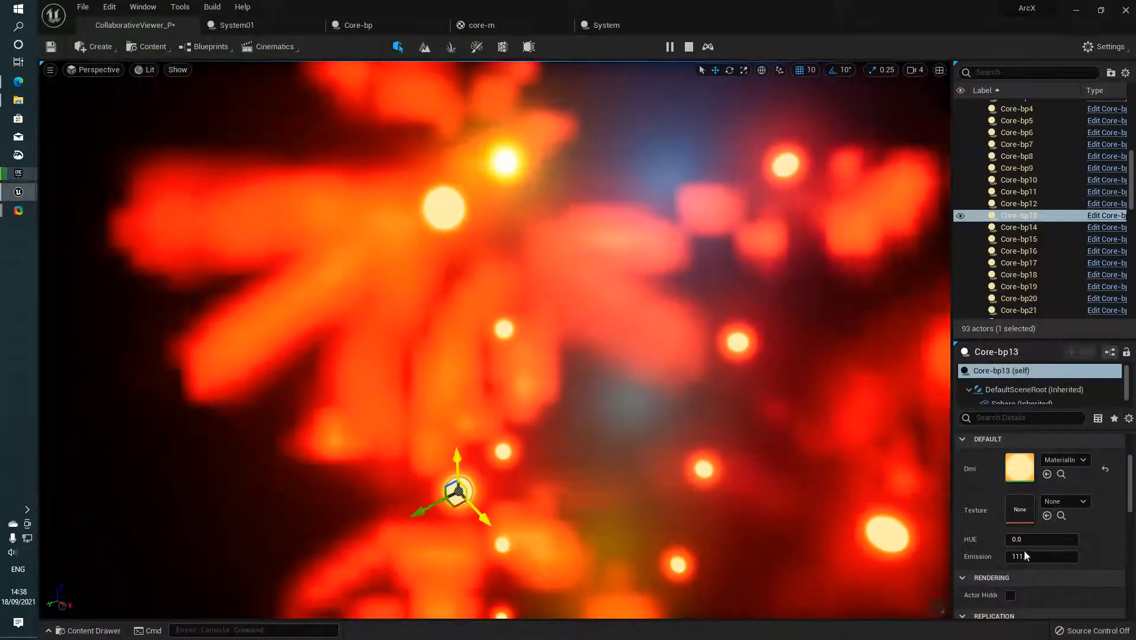
left_click_drag(1034, 537, 1077, 540)
left_click(637, 425)
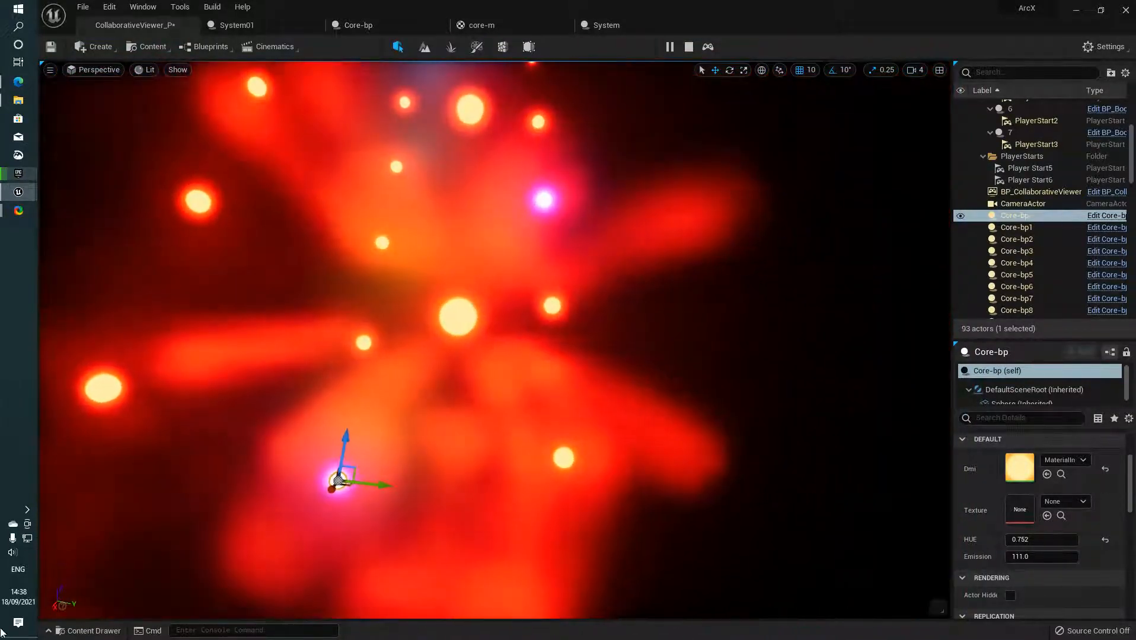
left_click(26, 511)
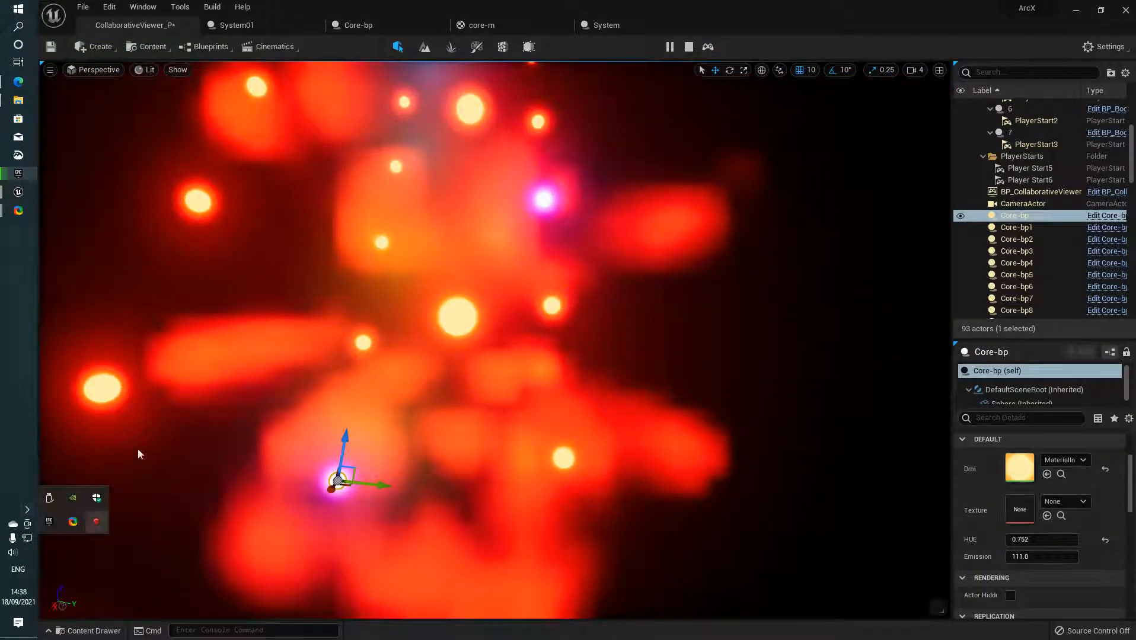
right_click_drag(240, 328, 370, 360)
mouse_move(452, 387)
right_mouse_down()
mouse_move(398, 249)
mouse_move(444, 396)
mouse_move(454, 391)
right_mouse_up()
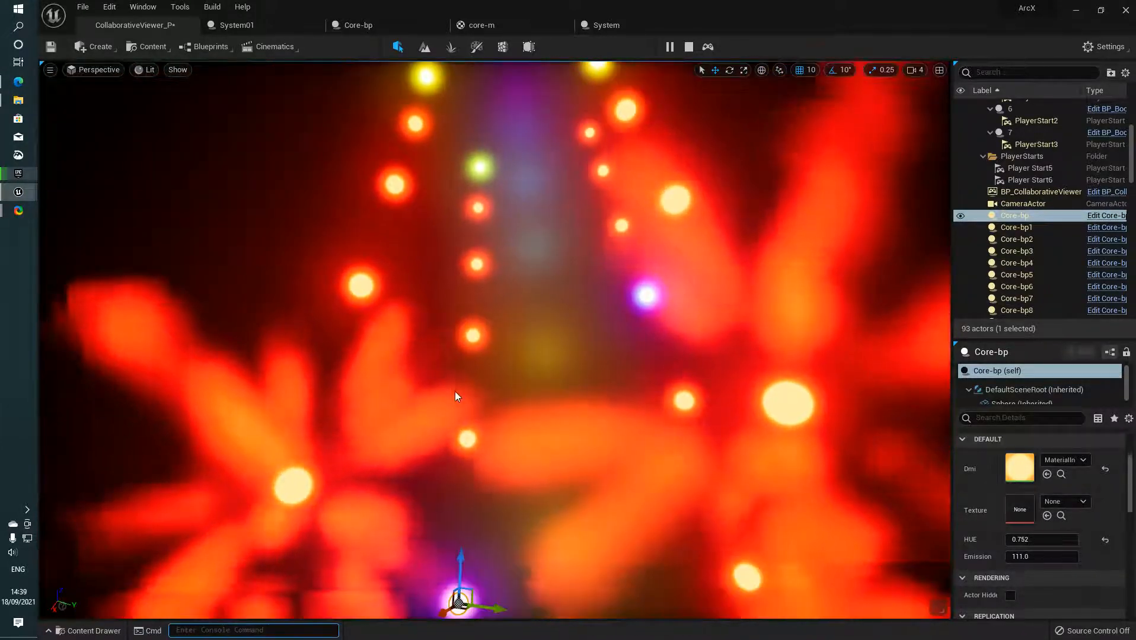
key("grave")
type("vol")
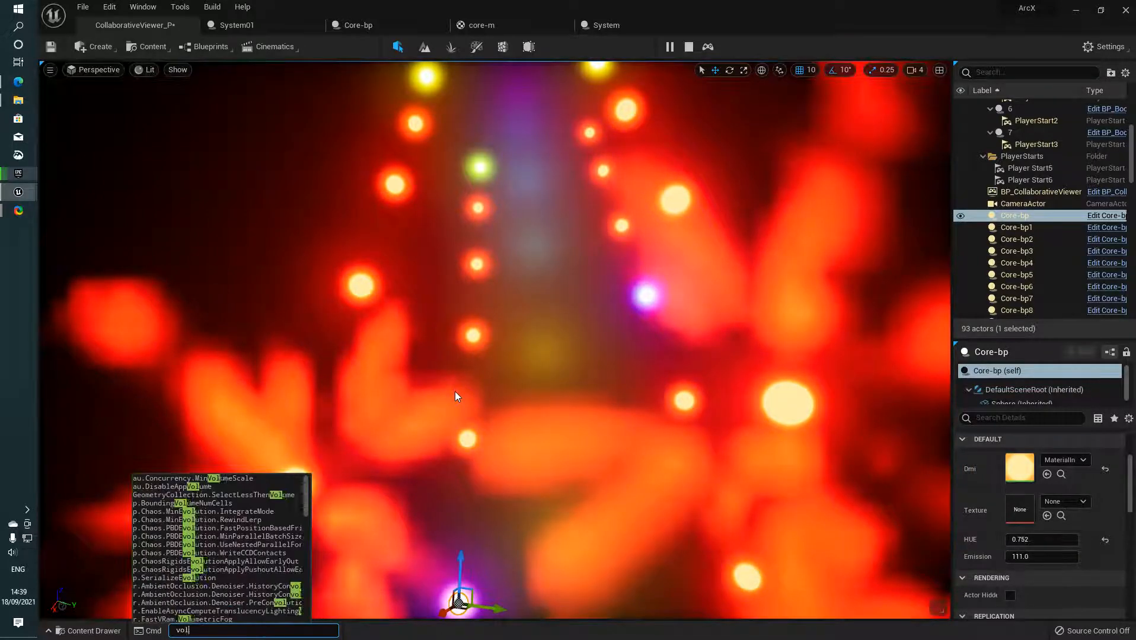
type("umu")
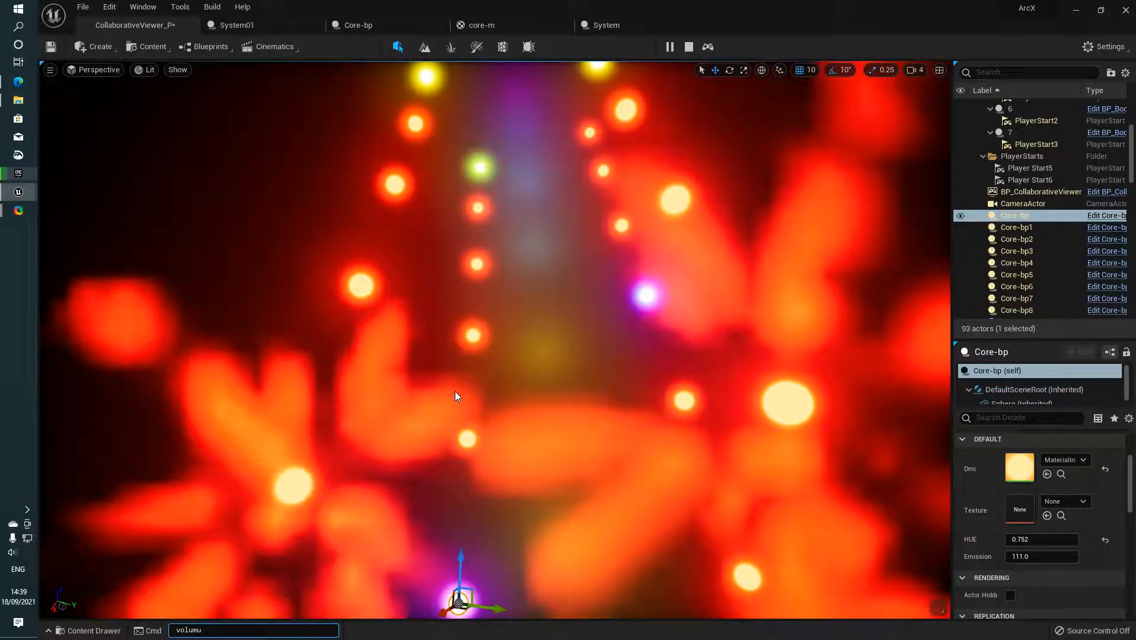
key("BackSpace")
key("BackSpace")
key("BackSpace")
key("BackSpace")
key("BackSpace")
key("BackSpace")
type("pp")
key("BackSpace")
key("BackSpace")
type("pixel")
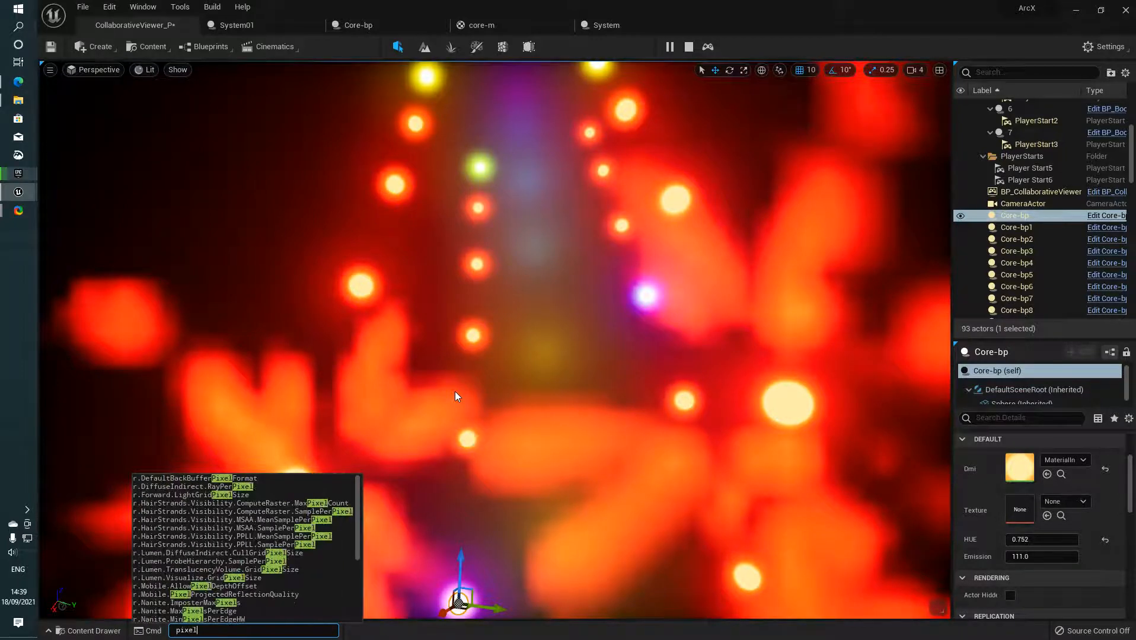
type("gr")
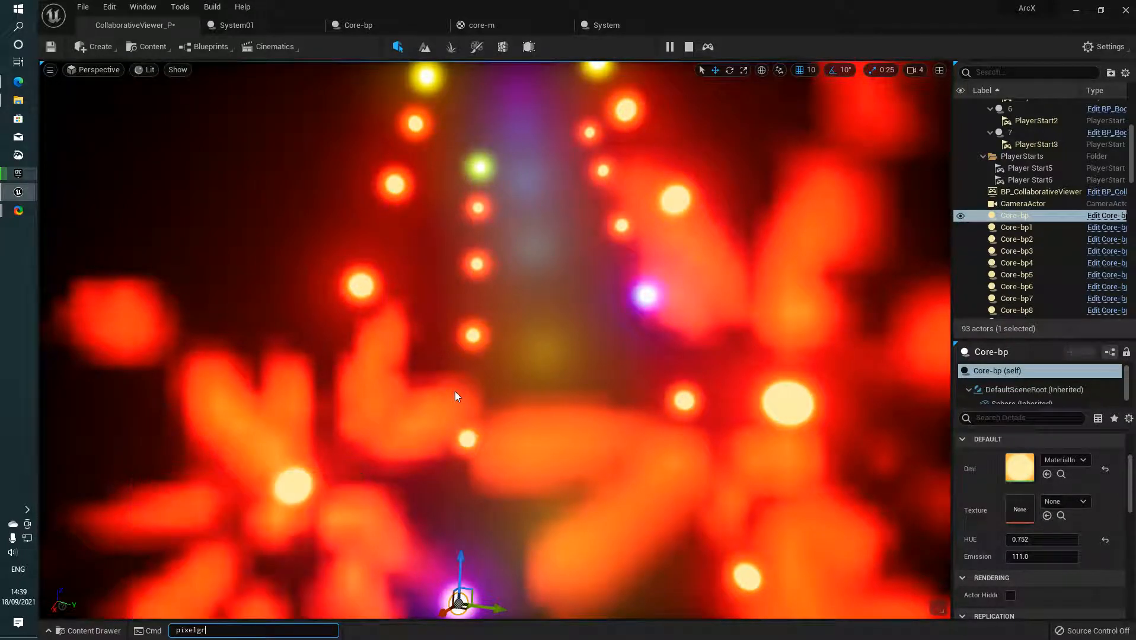
key("BackSpace")
key("BackSpace")
key("BackSpace")
key("BackSpace")
key("BackSpace")
key("BackSpace")
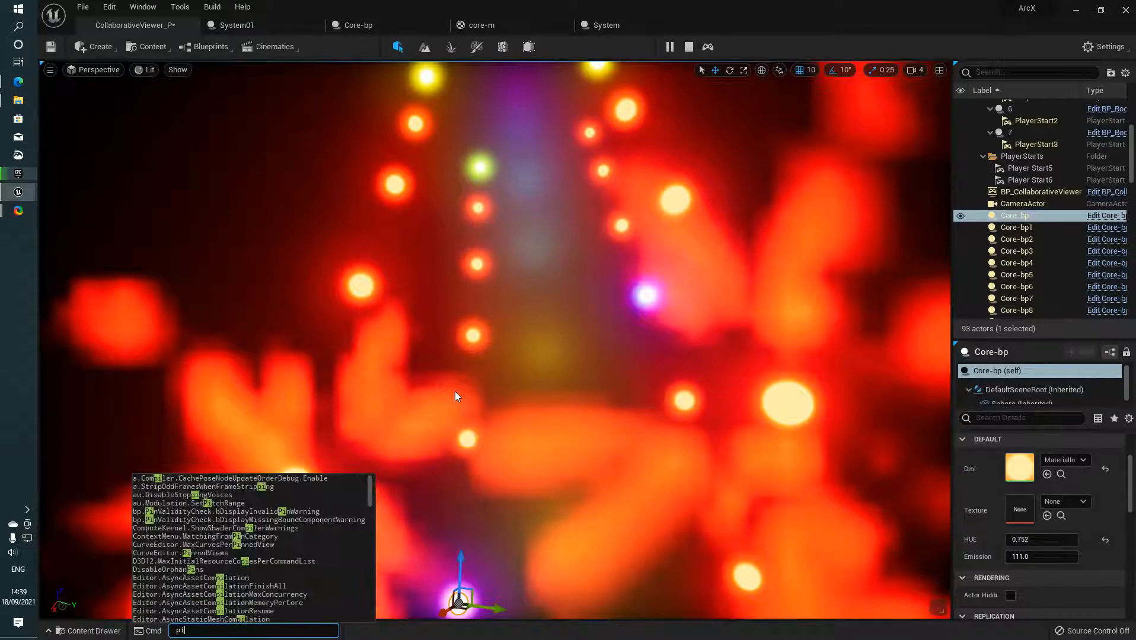
Step: Find the volumetric fog setting among the "grid" console commands and run r.VolumetricFog.GridPixelSize 6
type("gri")
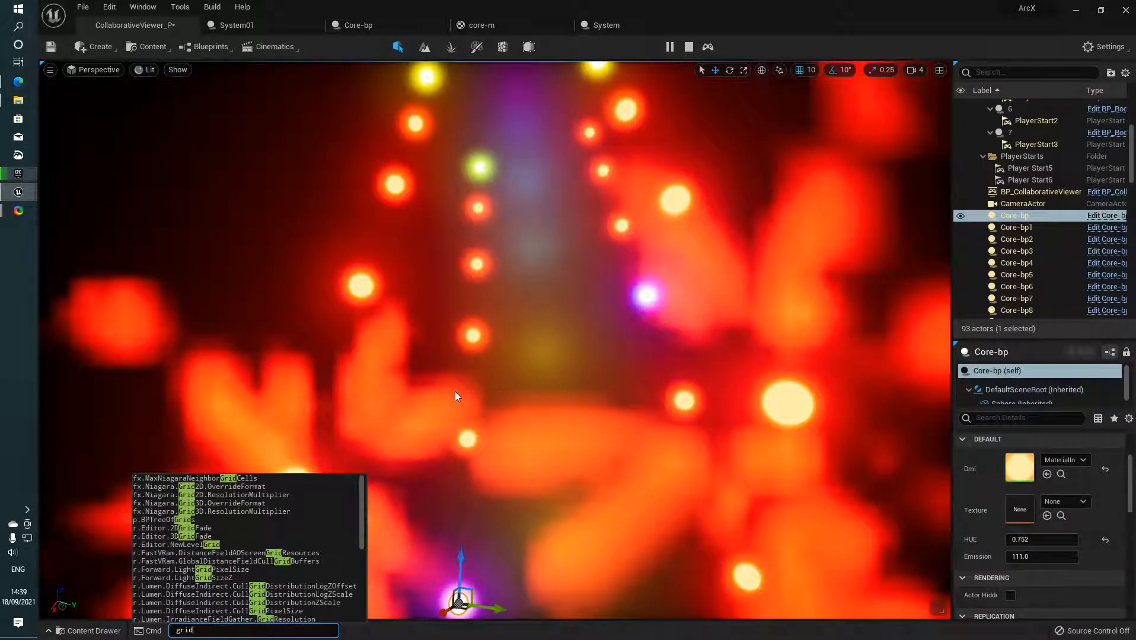
type("d")
key("Up")
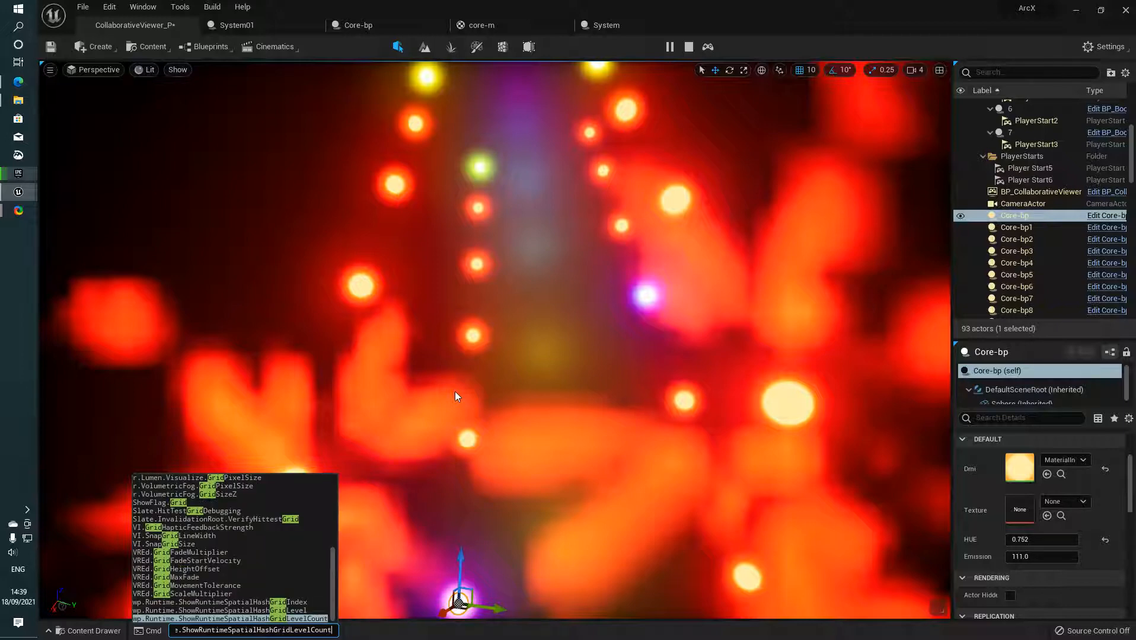
key("Up")
key("Up")
key("Up")
key("Up")
key("Up")
key("Up")
key("Up")
key("Up")
key("Up")
key("Up")
key("Up")
key("Up")
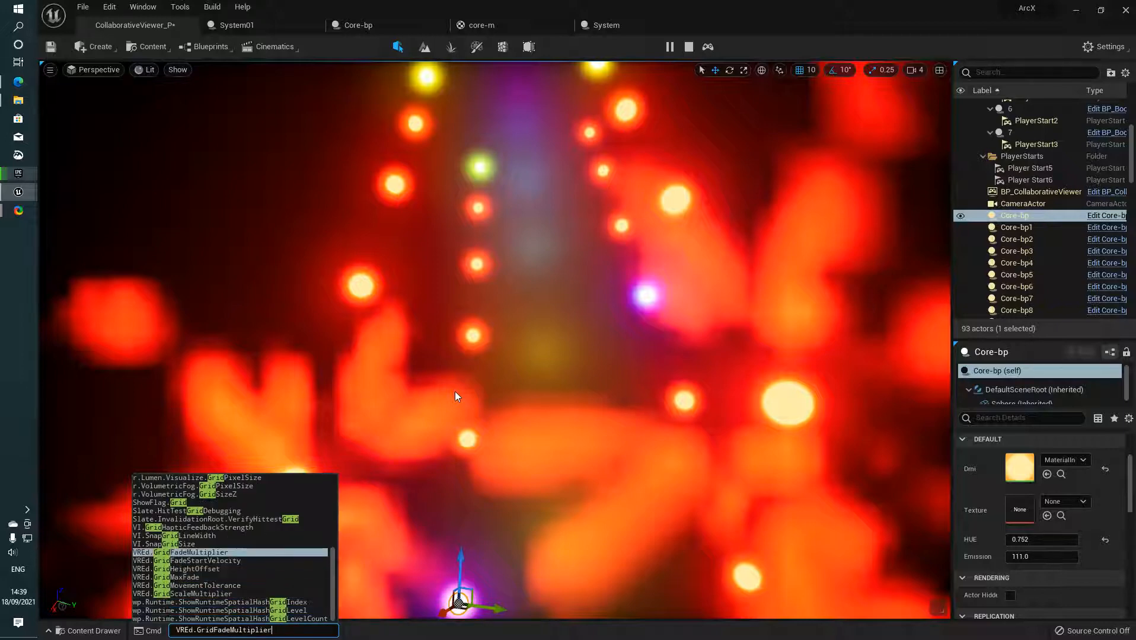
key("Up")
key("Up")
key("Up")
key("Up")
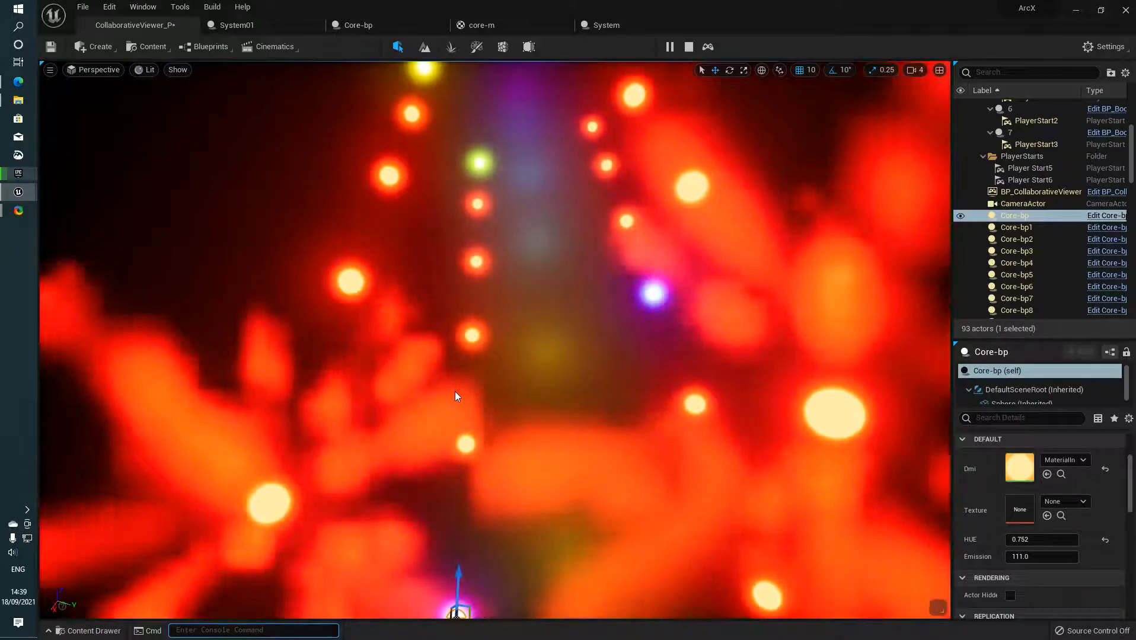
Step: Try r.VolumetricFog.GridPixelSize at 5 and at 4 to compare the fog quality
key("Up")
key("Return")
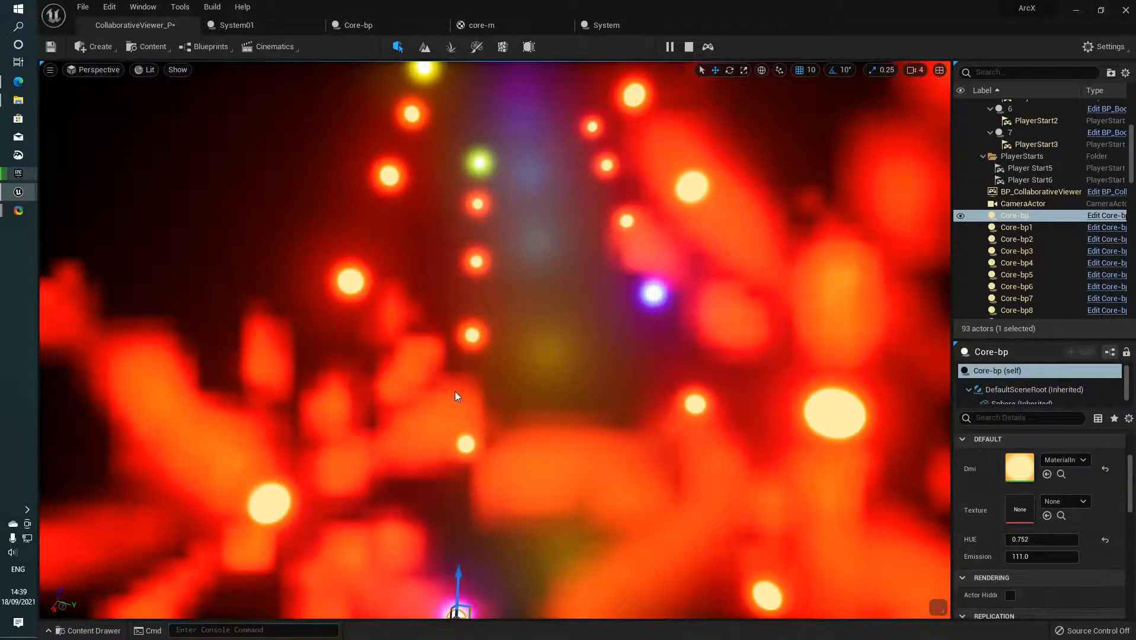
key("Up")
key("BackSpace")
type("4")
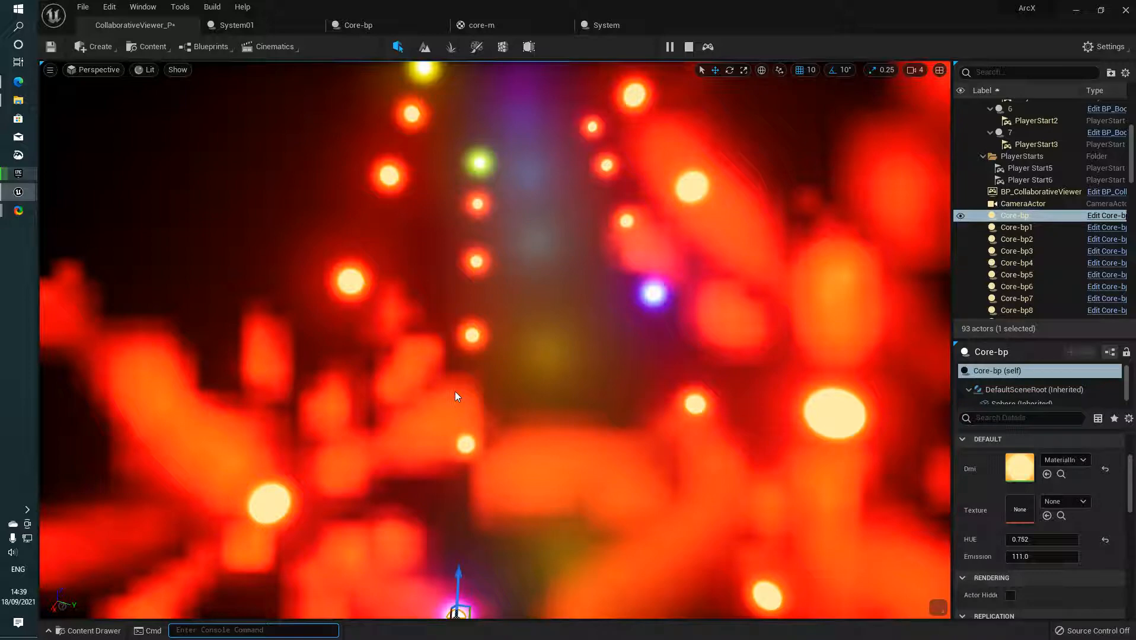
key("Delete")
Step: Reuse the previous console command to set r.VolumetricFog.GridPixelSize to 6
key("grave")
key("Up")
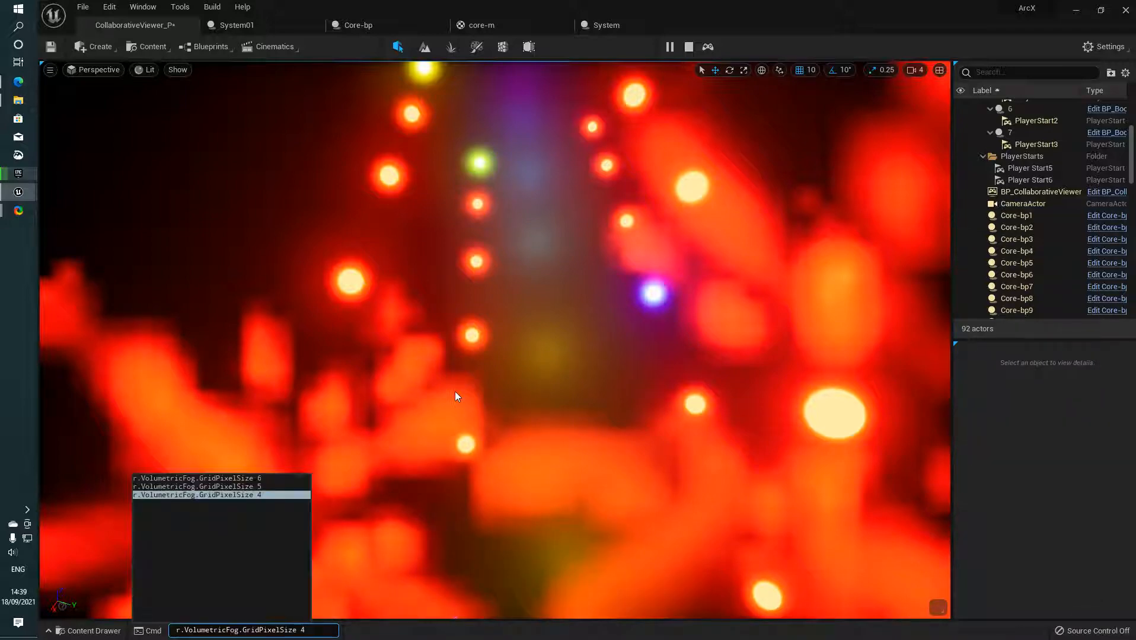
key("BackSpace")
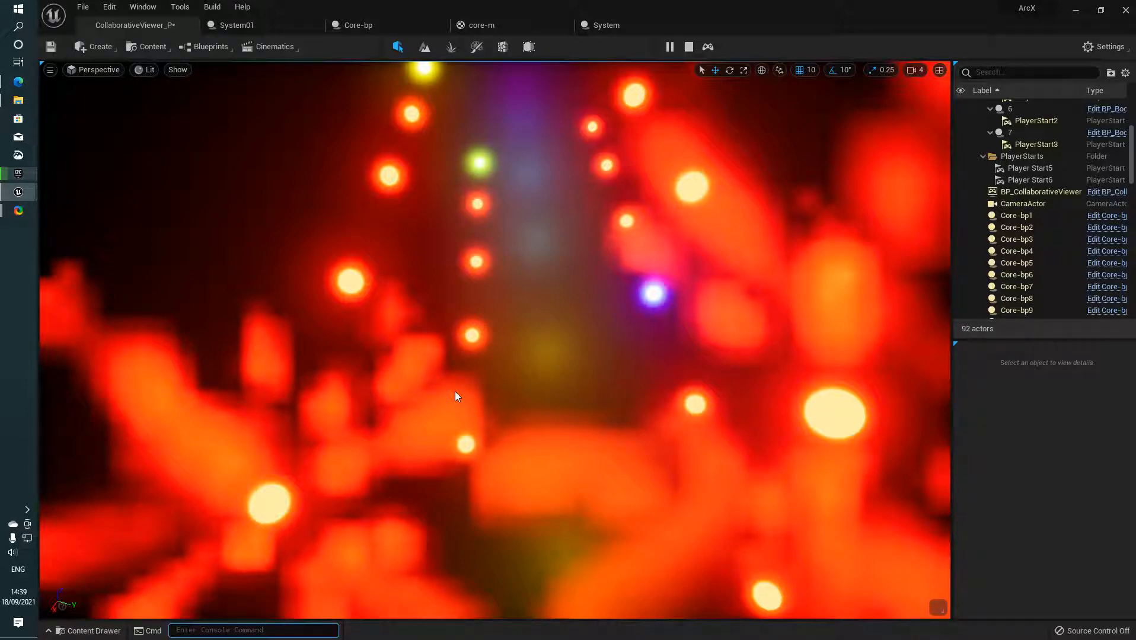
key("Up")
key("BackSpace")
type("6")
Step: Search the console commands for "light" and look over the cores and fog in the running simulation
type("li")
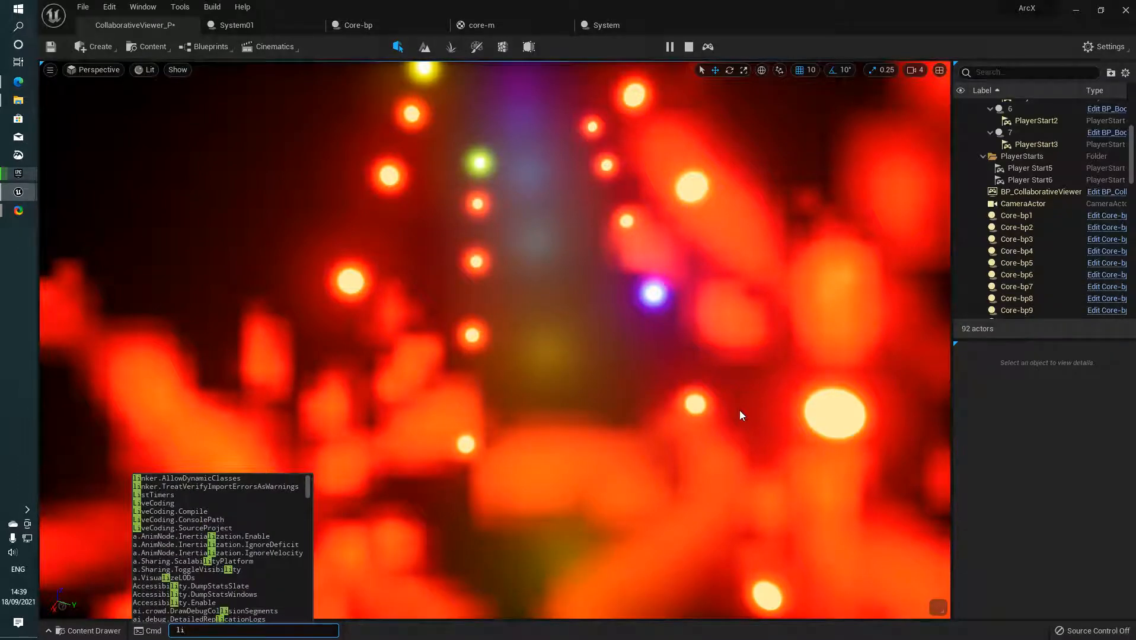
type("ght")
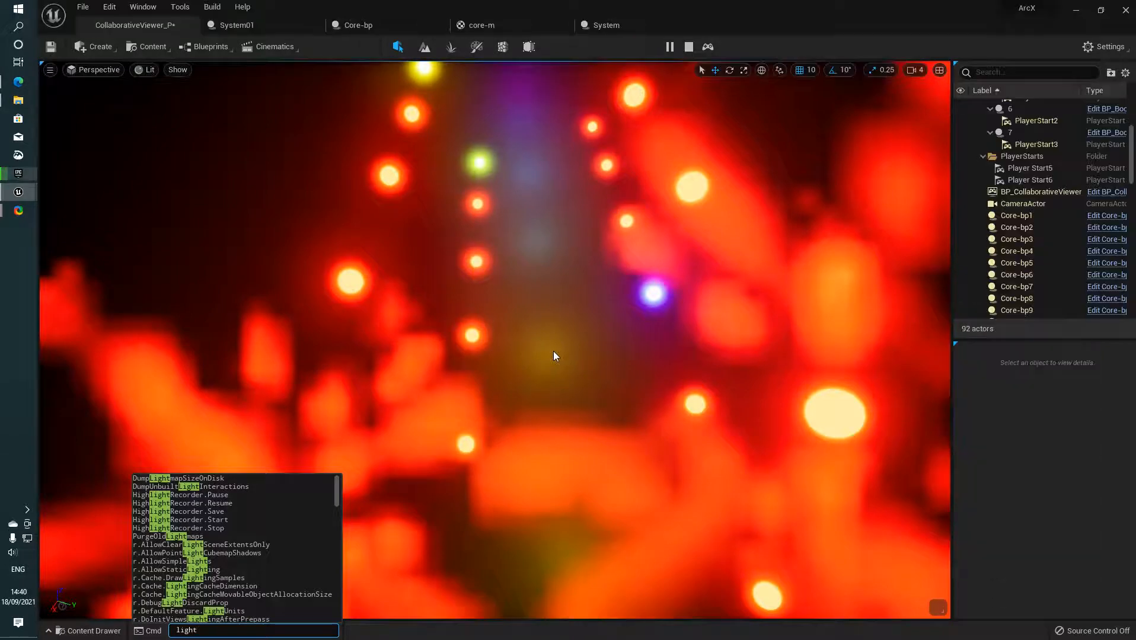
scroll(561, 340, "down", 3)
right_click_drag(560, 340, 860, 163)
key("w")
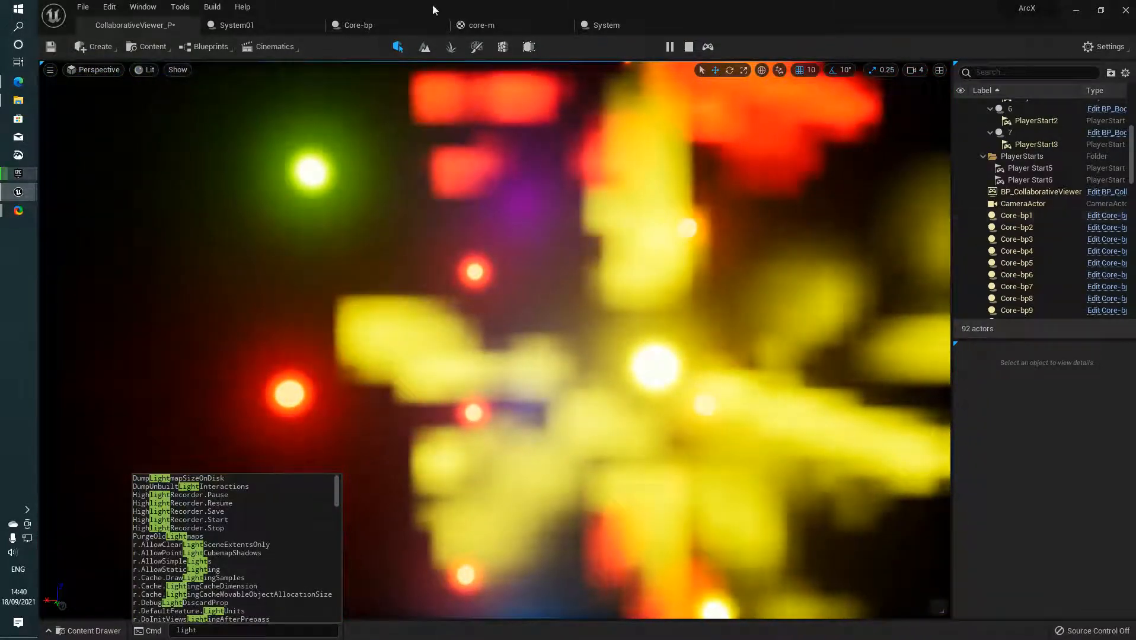
Step: Select the spawned cores Core-bp1 through Core-bp27, try an Emission of 11 on all of them and settle on 7
left_click(1018, 218)
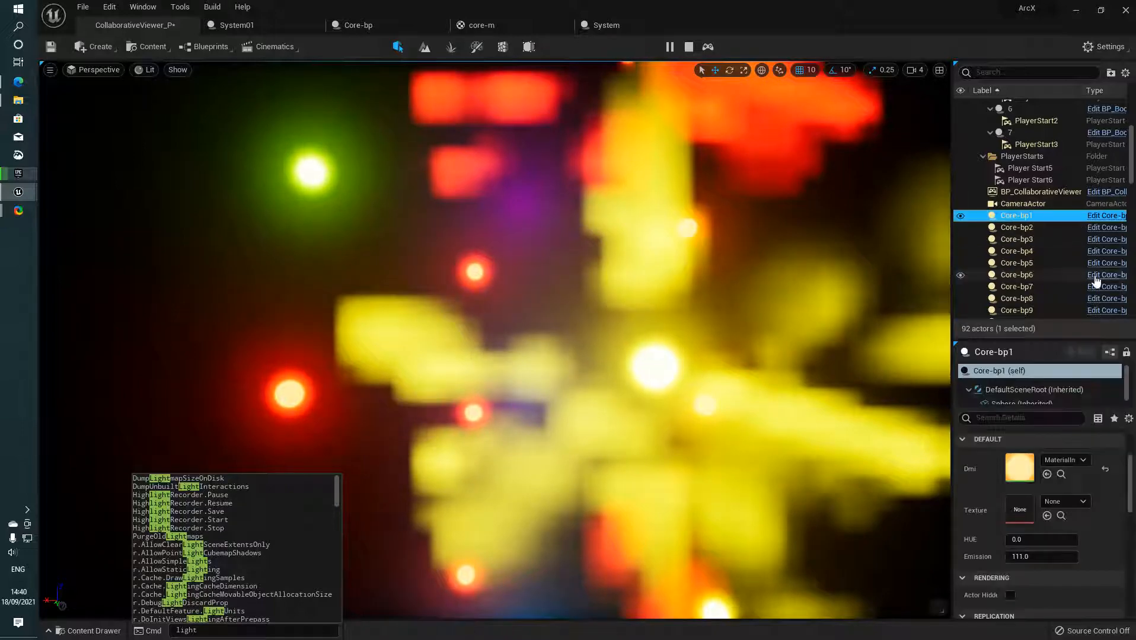
scroll(1071, 284, "down", 10)
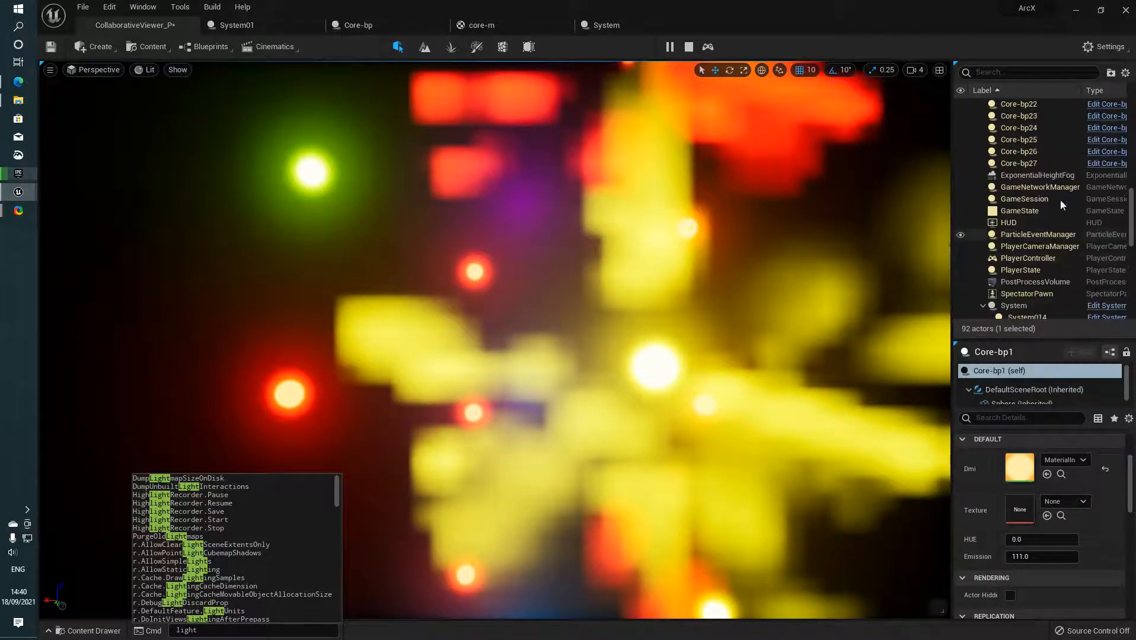
left_click(1040, 165, "shift")
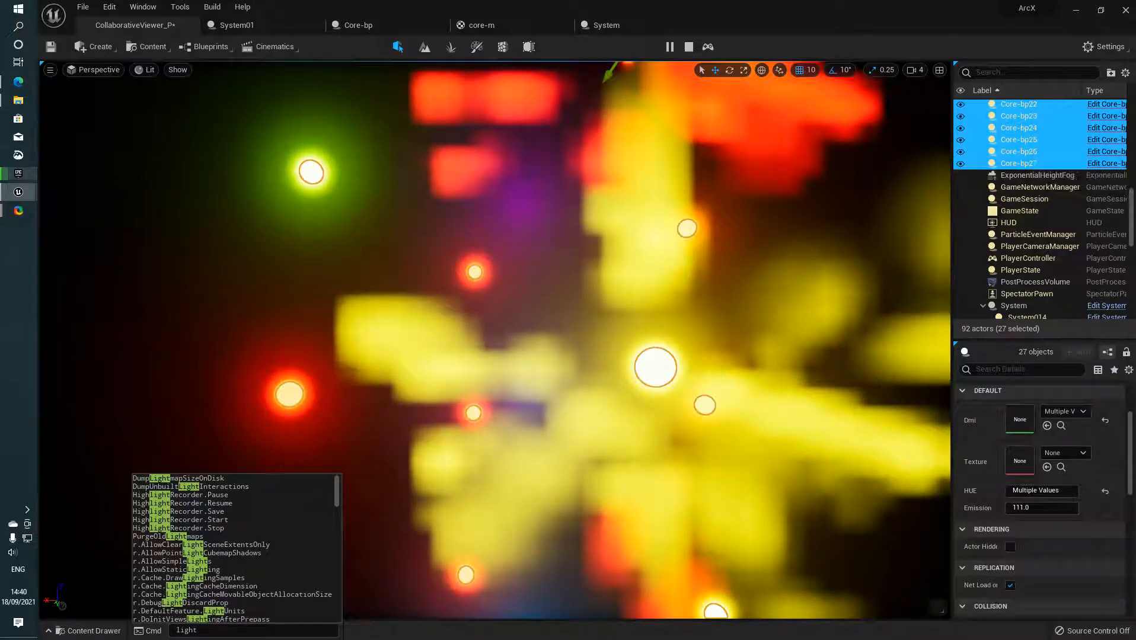
left_click(1037, 507)
key("Return")
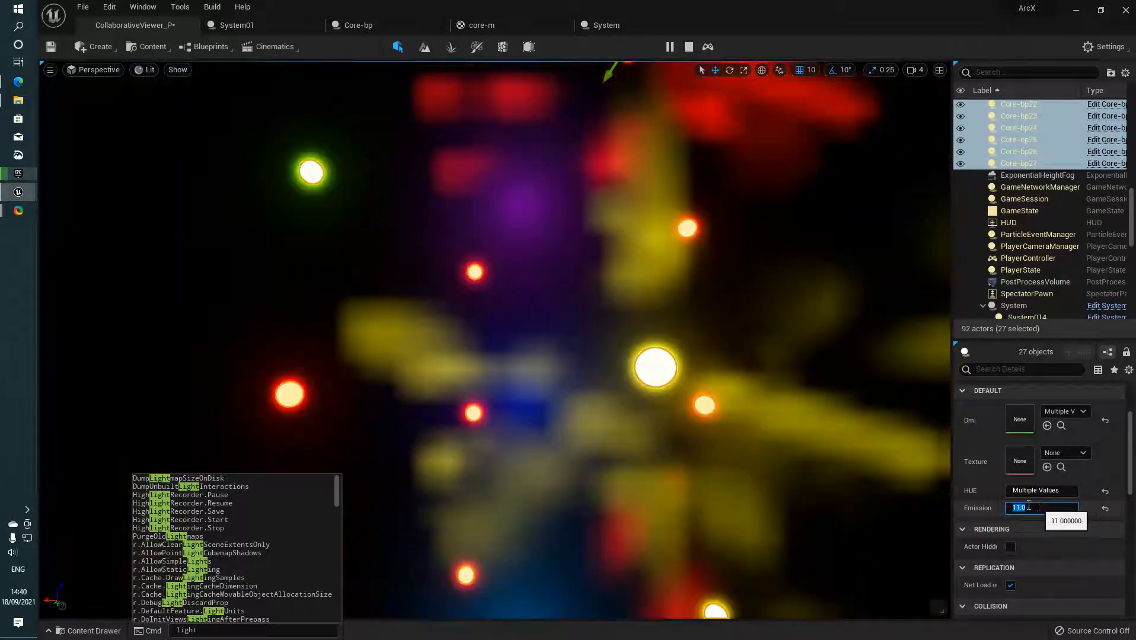
type("7")
key("Return")
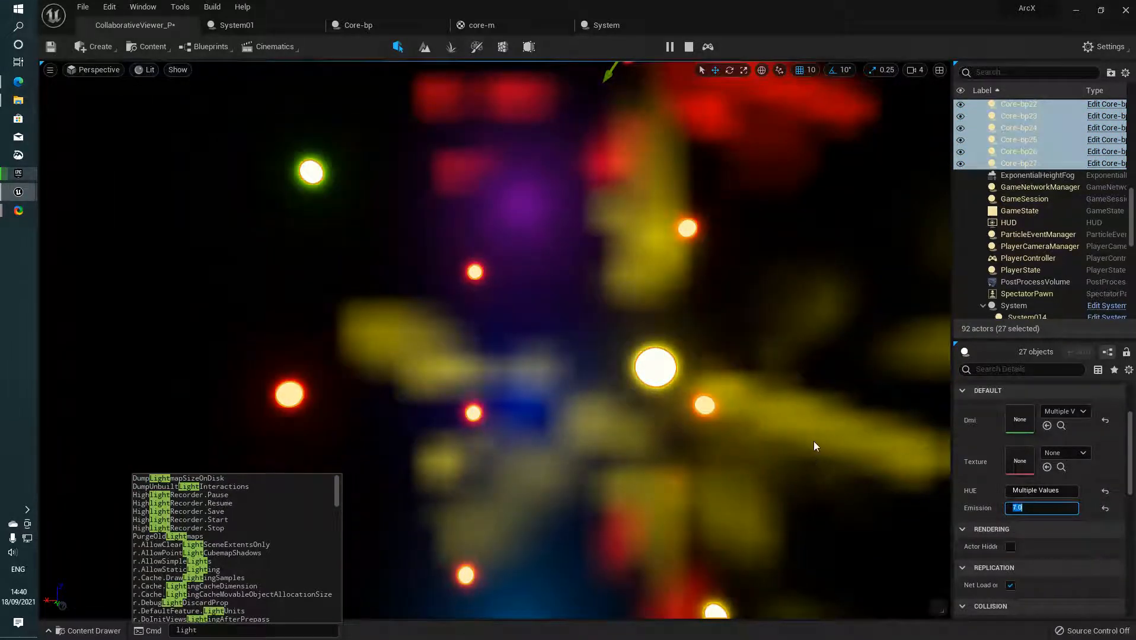
Step: Deselect the cores, inspect the glow and fog around them up close, and stop the simulation
right_click_drag(815, 441, 766, 440)
left_click(759, 424)
key("w")
key("w")
key("s")
key("w")
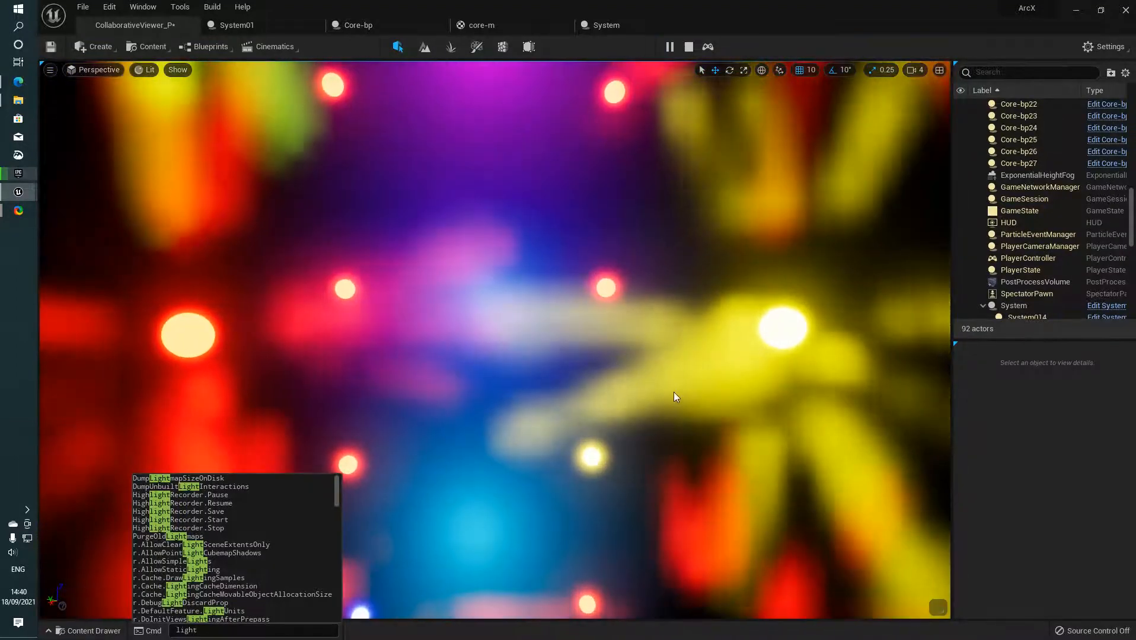
key("Escape")
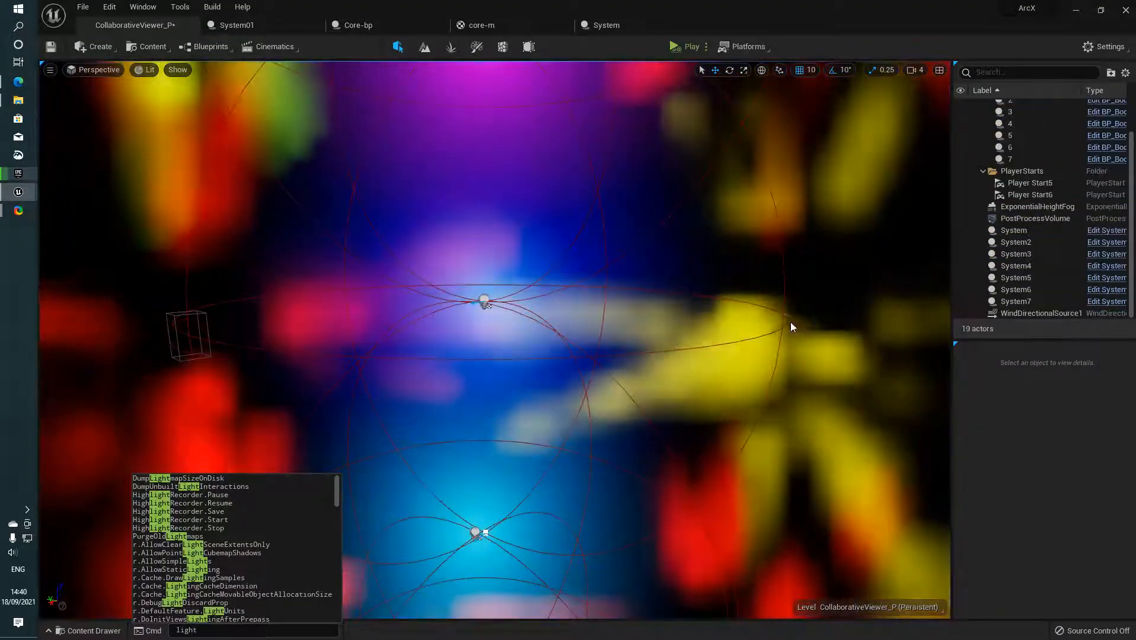
Step: Add a Lightmass Importance Volume to the level
right_click_drag(797, 328, 706, 336)
key("s")
key("s")
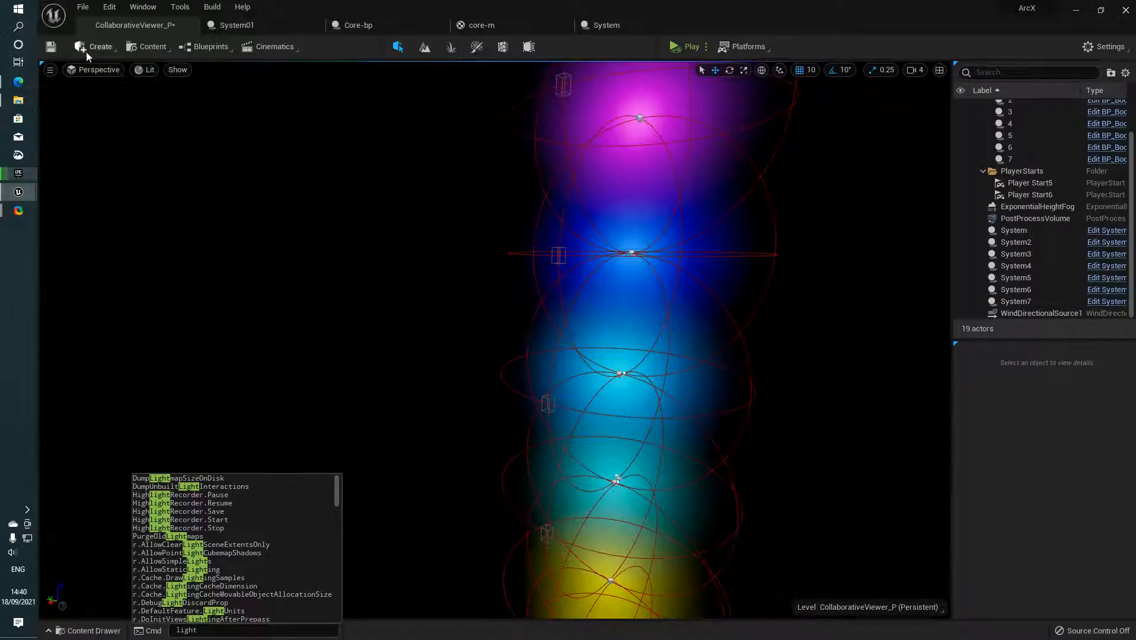
key("ctrl+space")
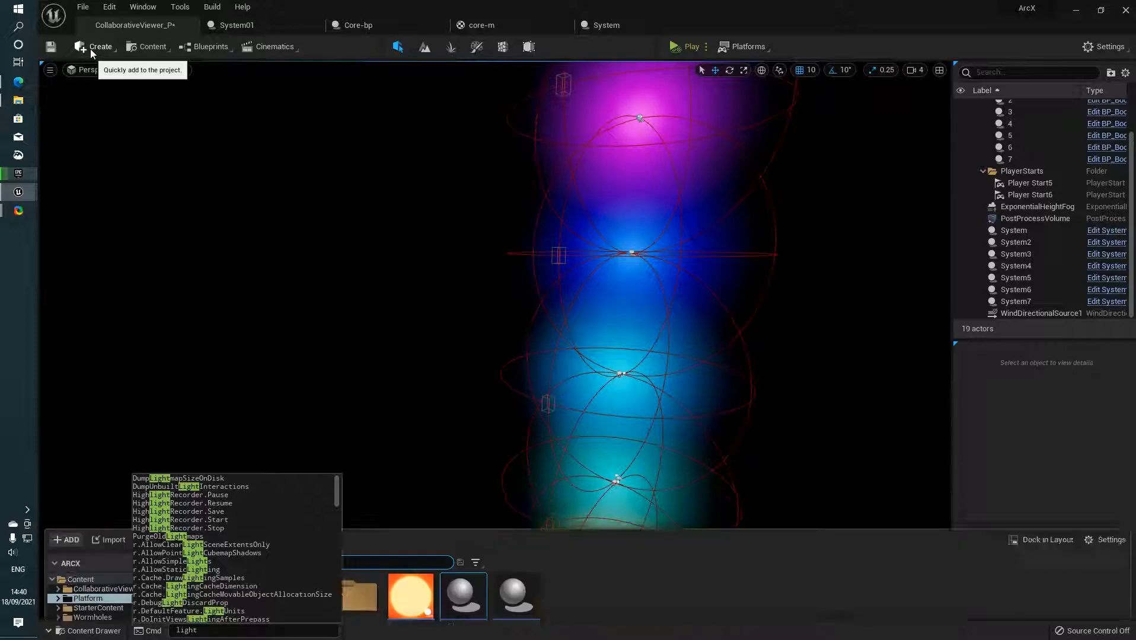
key("ctrl+space")
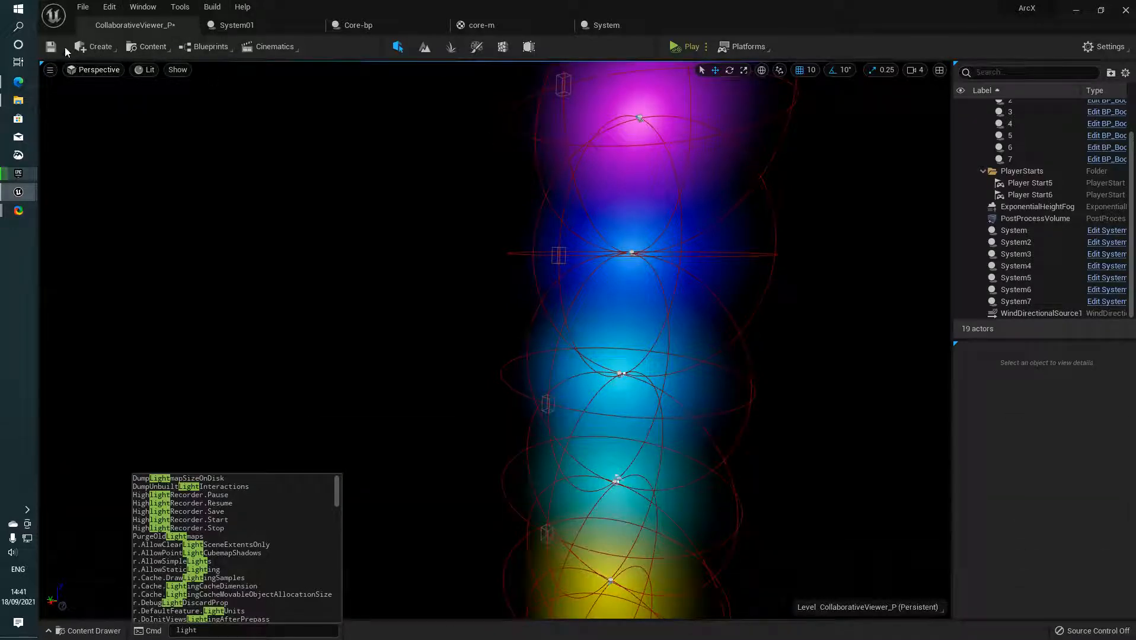
left_click(95, 47)
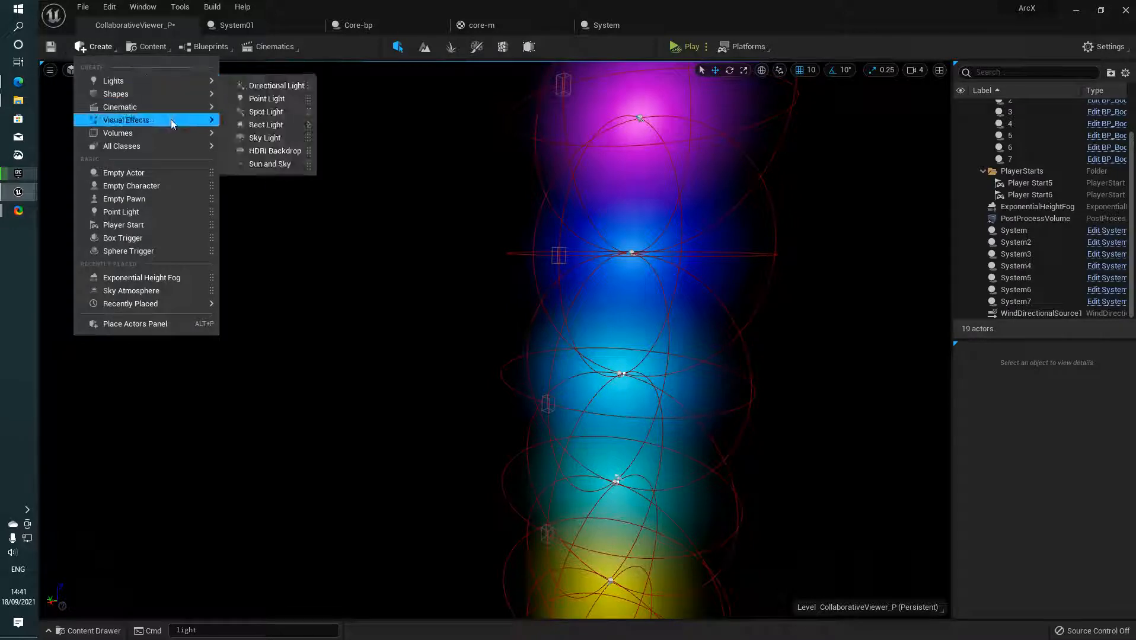
mouse_move(172, 121)
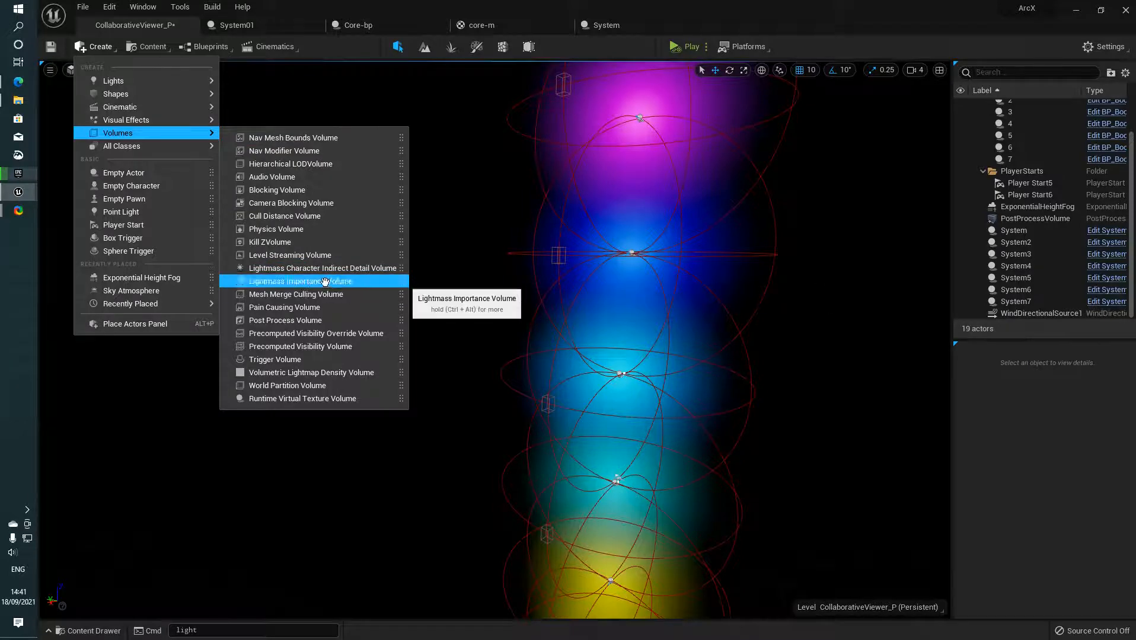
left_click(324, 282)
Step: Add a Volumetric Lightmap Density Volume to the level
left_click(89, 50)
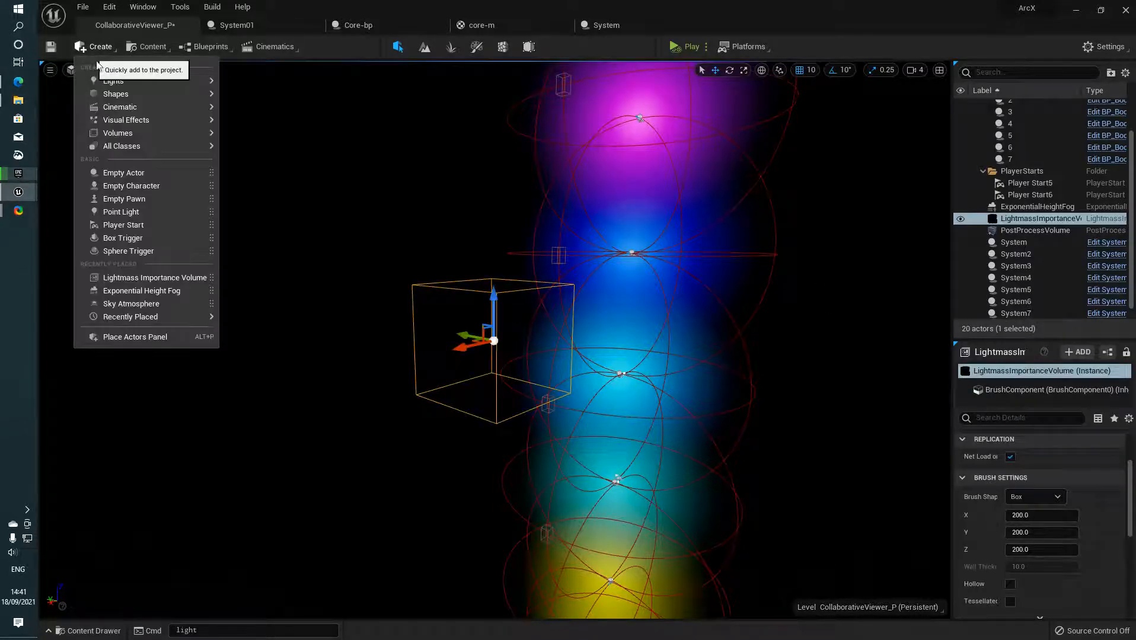
mouse_move(144, 145)
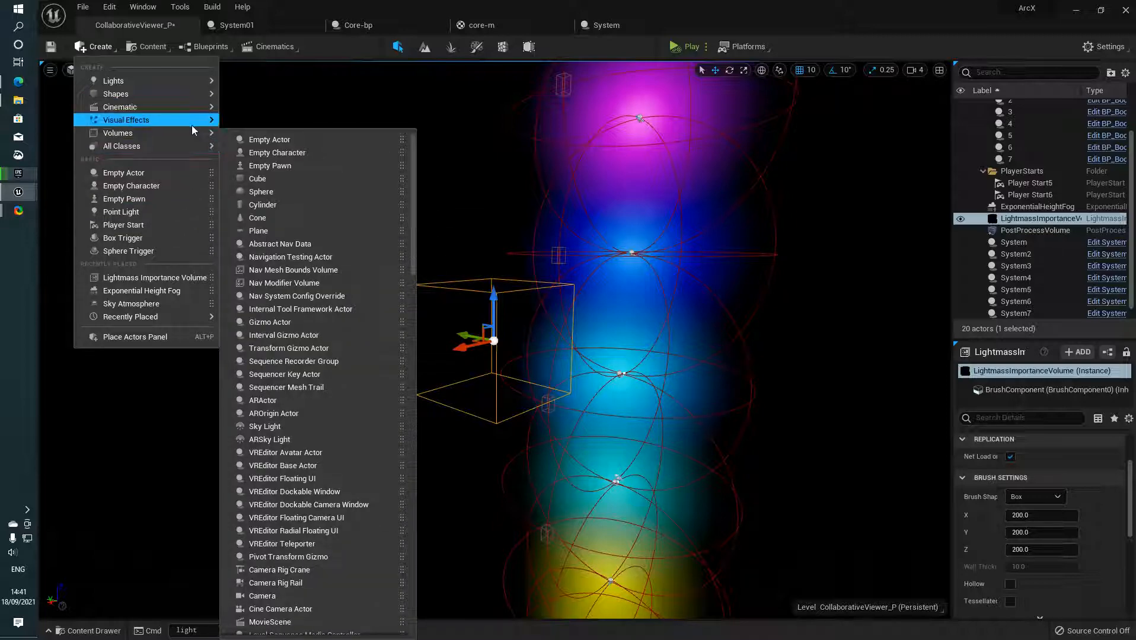
mouse_move(191, 122)
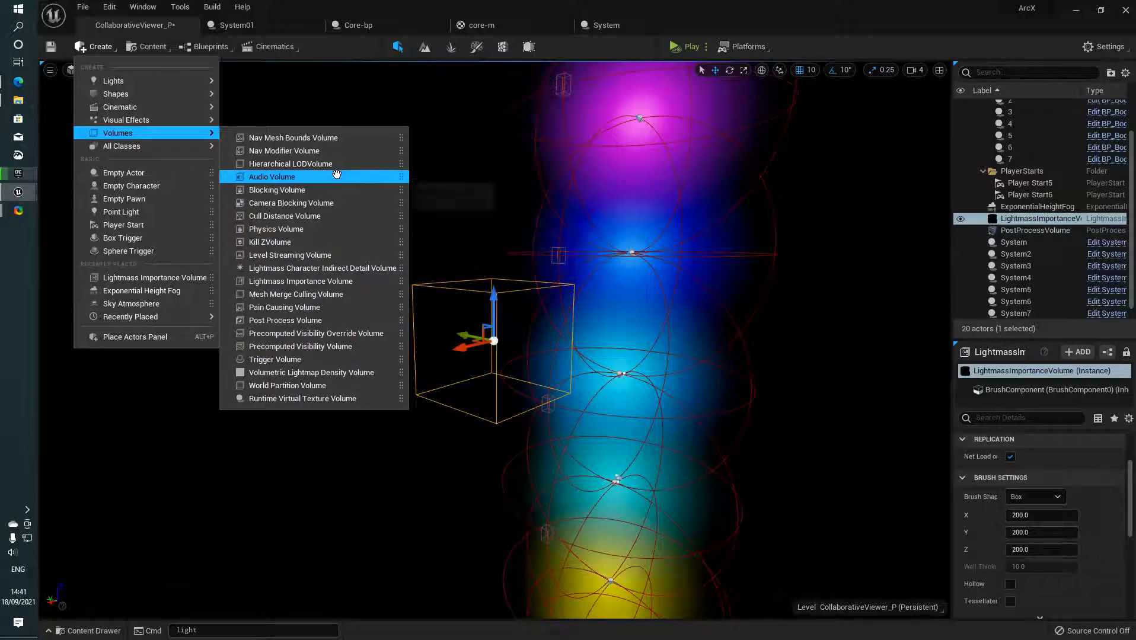
left_click(331, 374)
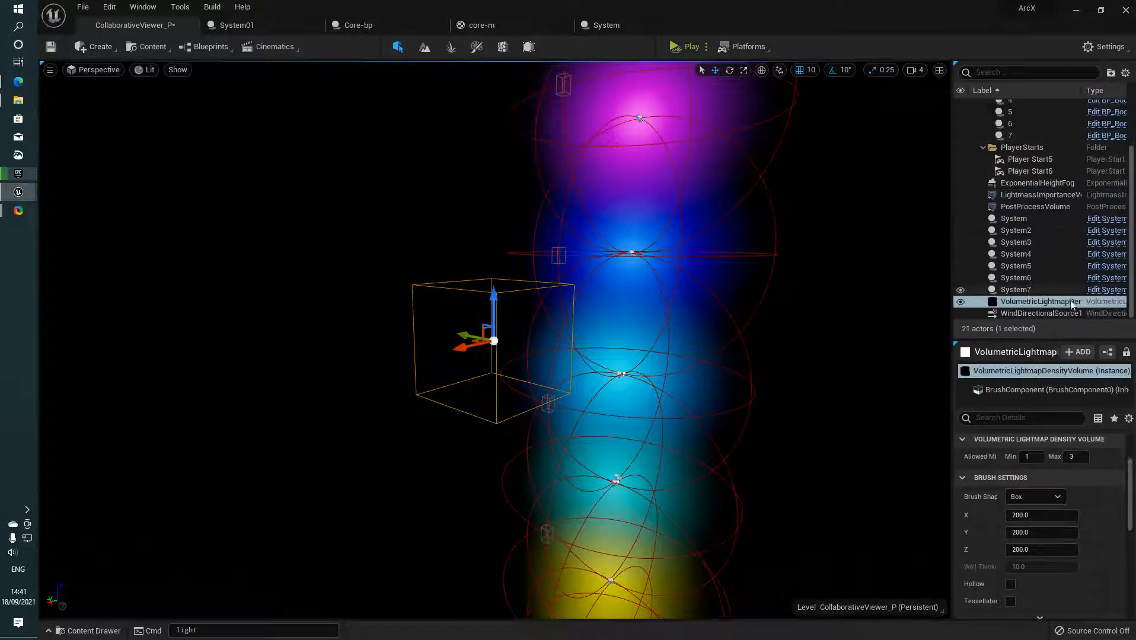
Step: Select both new lightmap volumes together, try a tetrahedron brush shape and switch them to CylinderBuilder
left_click(1038, 197, "ctrl")
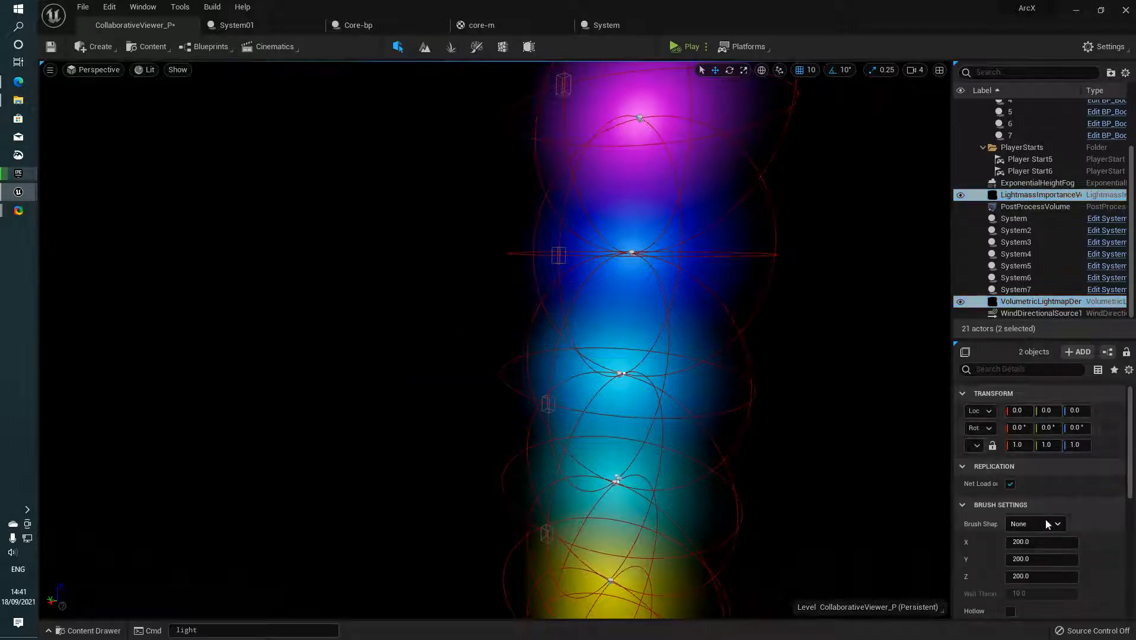
left_click(1045, 524)
left_click(1049, 499)
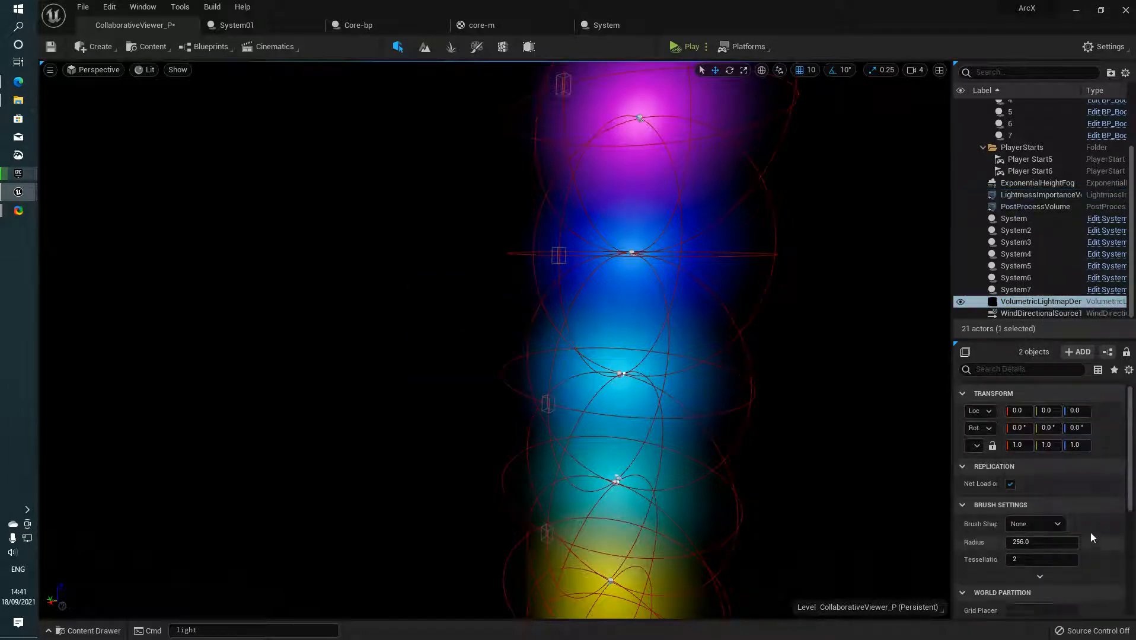
left_click(1040, 524)
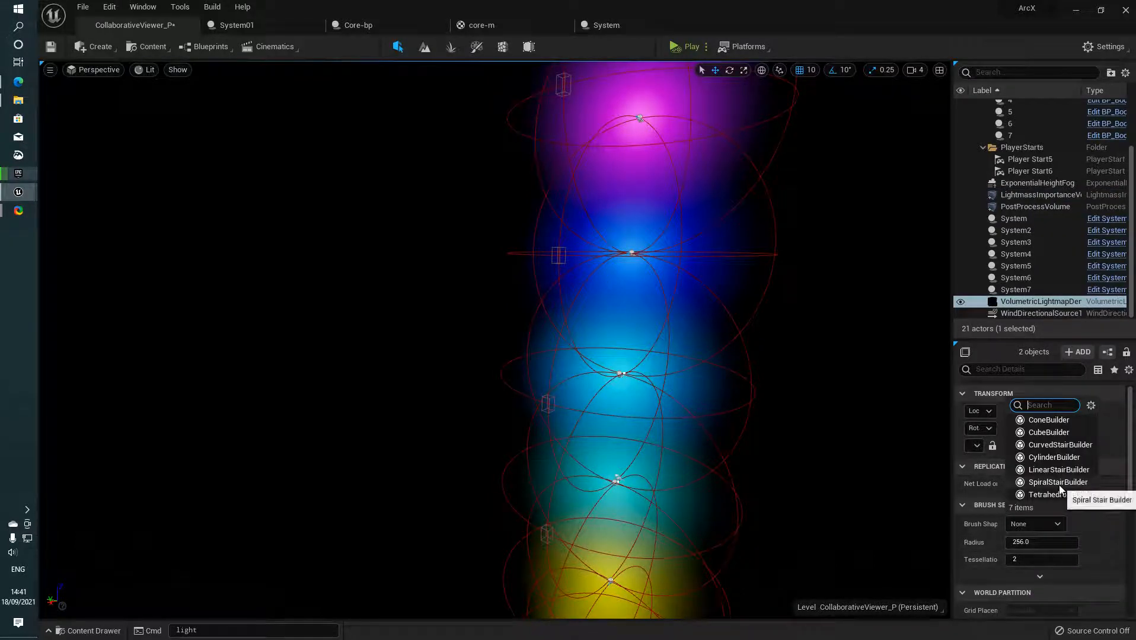
left_click(1054, 458)
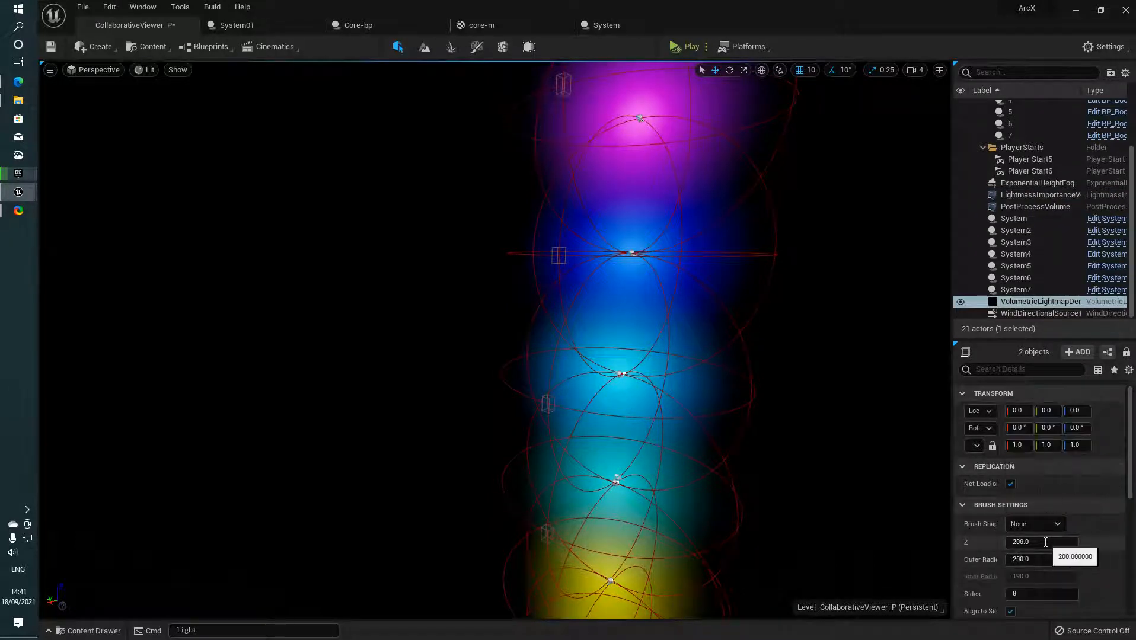
Step: Try a brush height Z of 17711 on both volumes, settle on 10654, and raise them to location Z 3810
right_click_drag(789, 391, 821, 452)
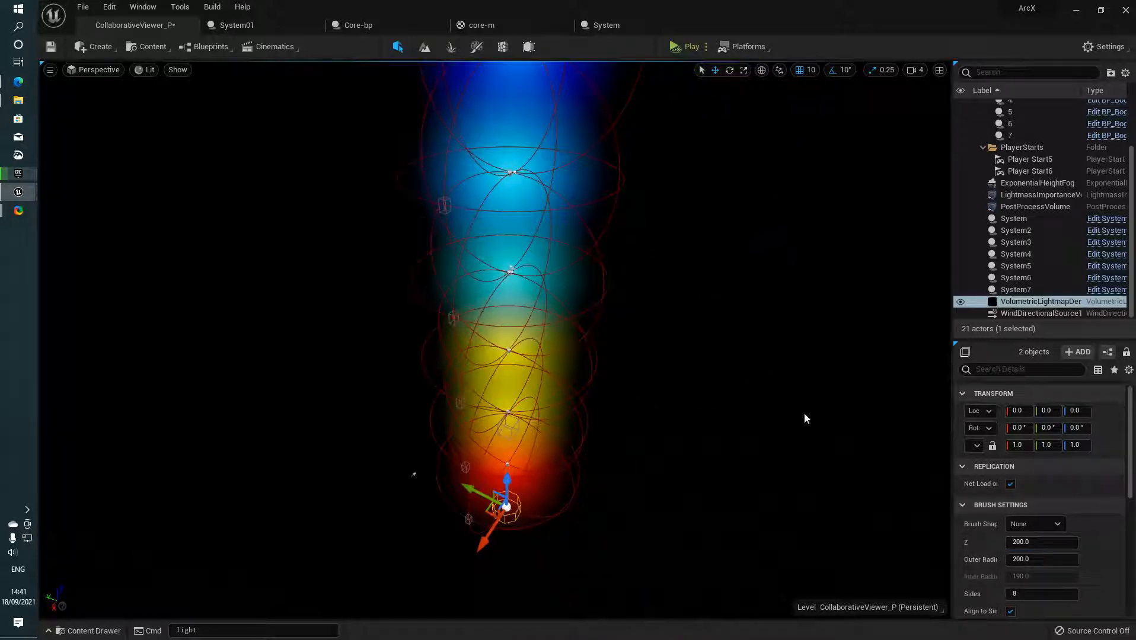
left_click(1045, 541)
type("17711")
key("Return")
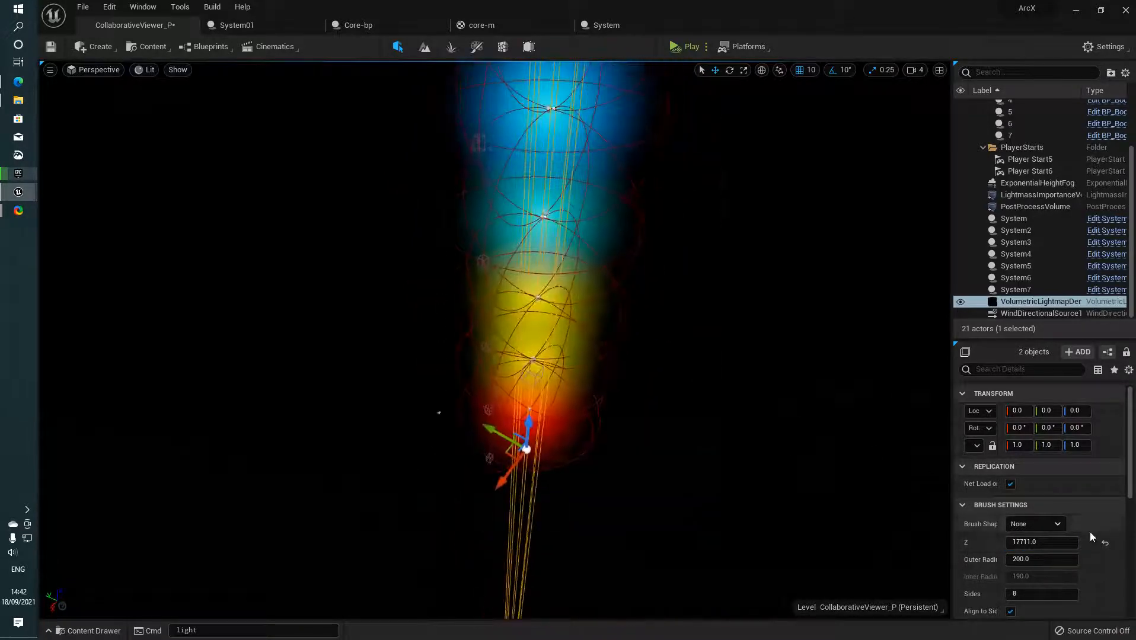
type("1065")
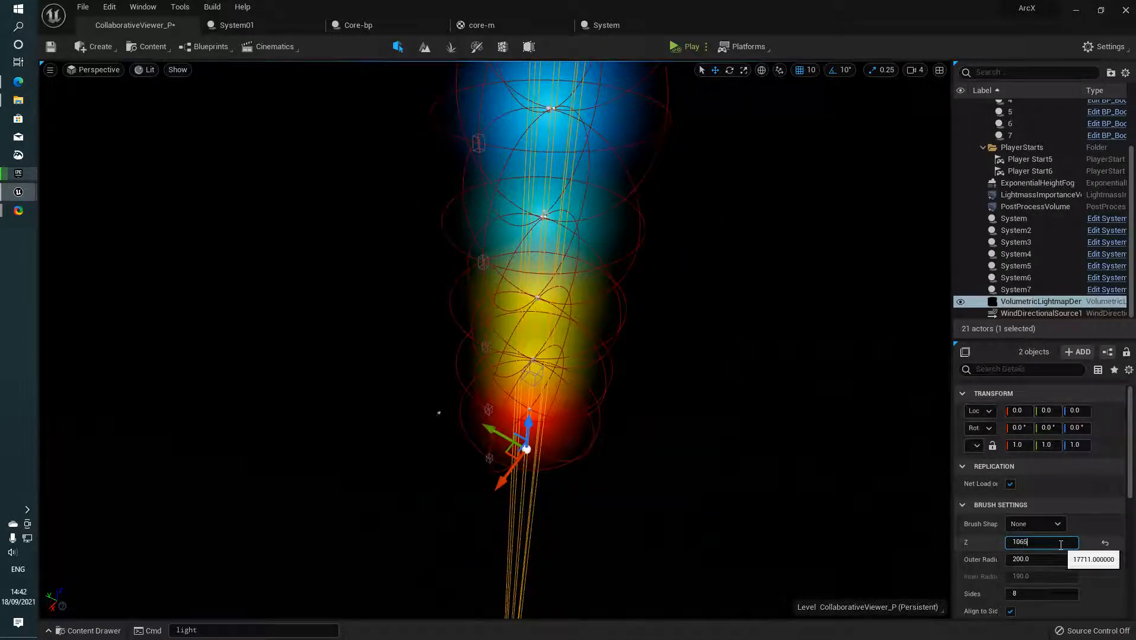
type("4")
key("Return")
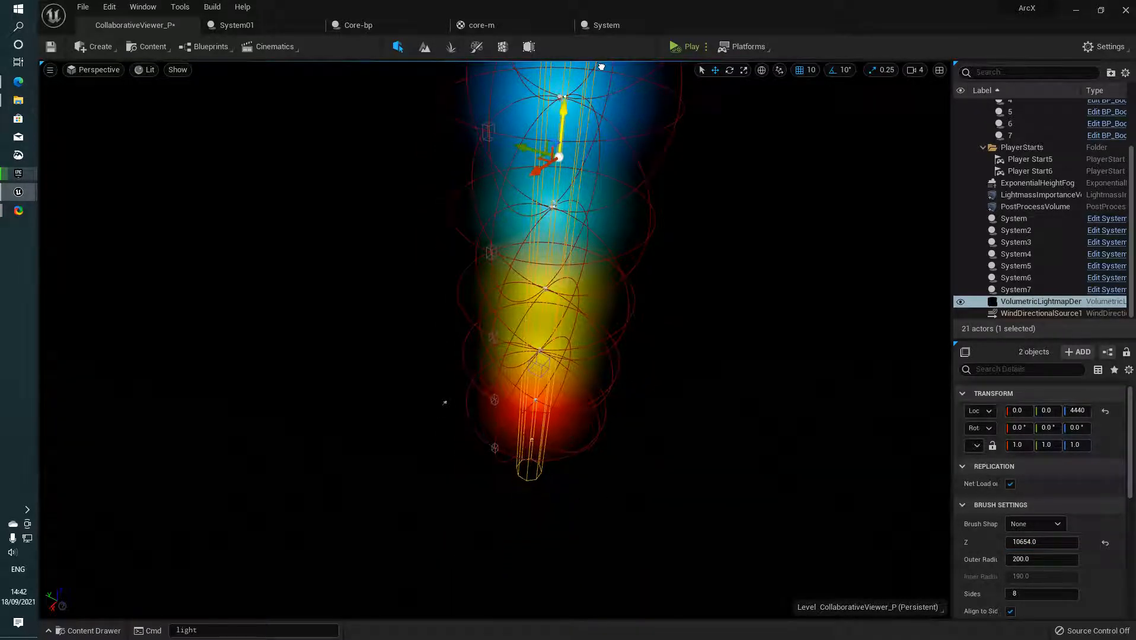
key("s")
mouse_move(588, 228)
right_mouse_down()
mouse_move(586, 155)
mouse_move(589, 227)
right_mouse_up()
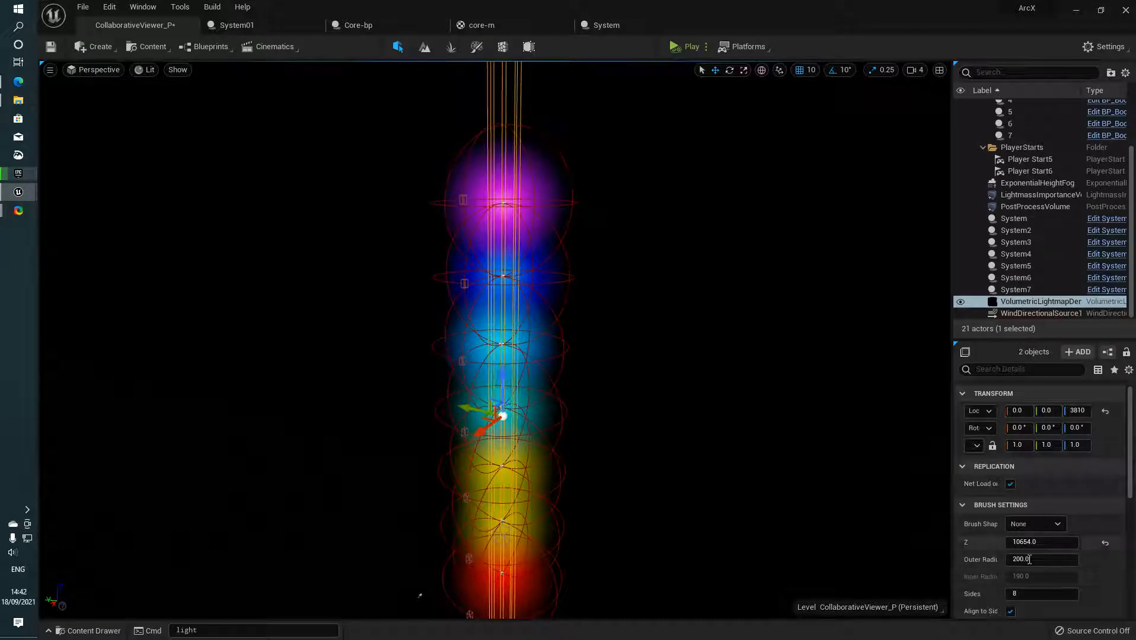
Step: Try outer radii of 987 and 3333 on both cylinder volumes and settle on 2222
type("987")
key("Return")
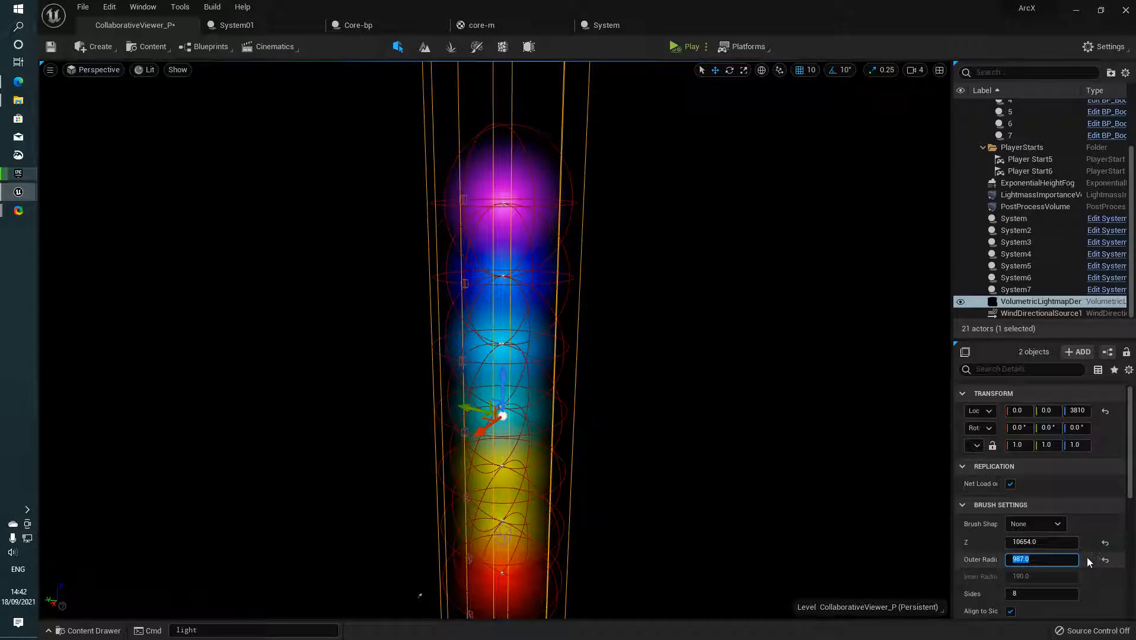
type("3333")
key("Return")
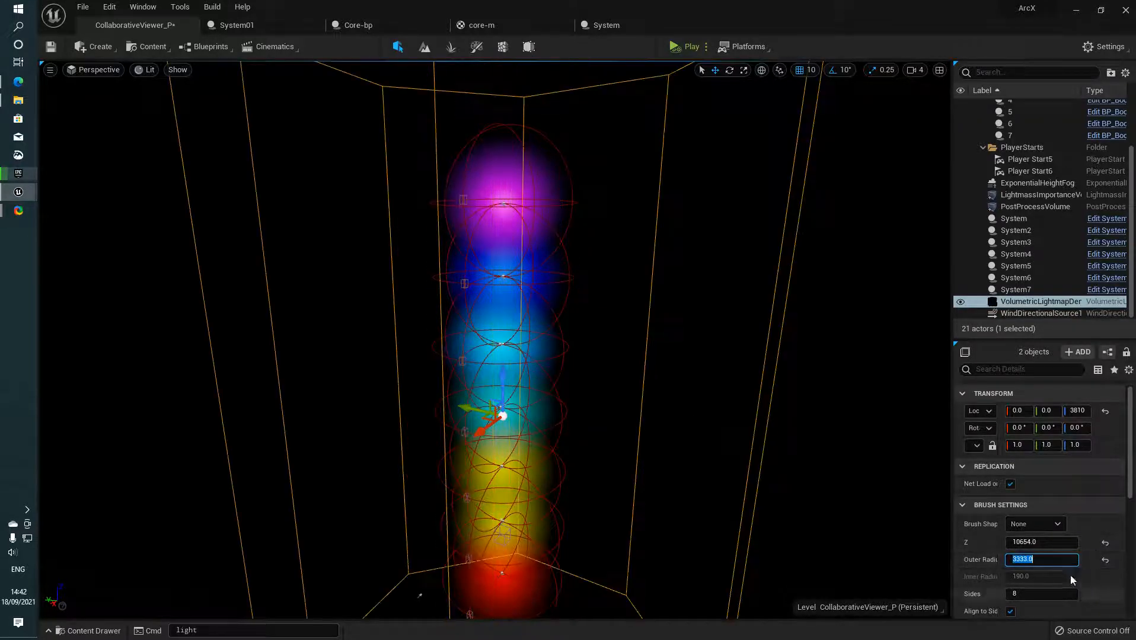
type("222")
key("Return")
type("2")
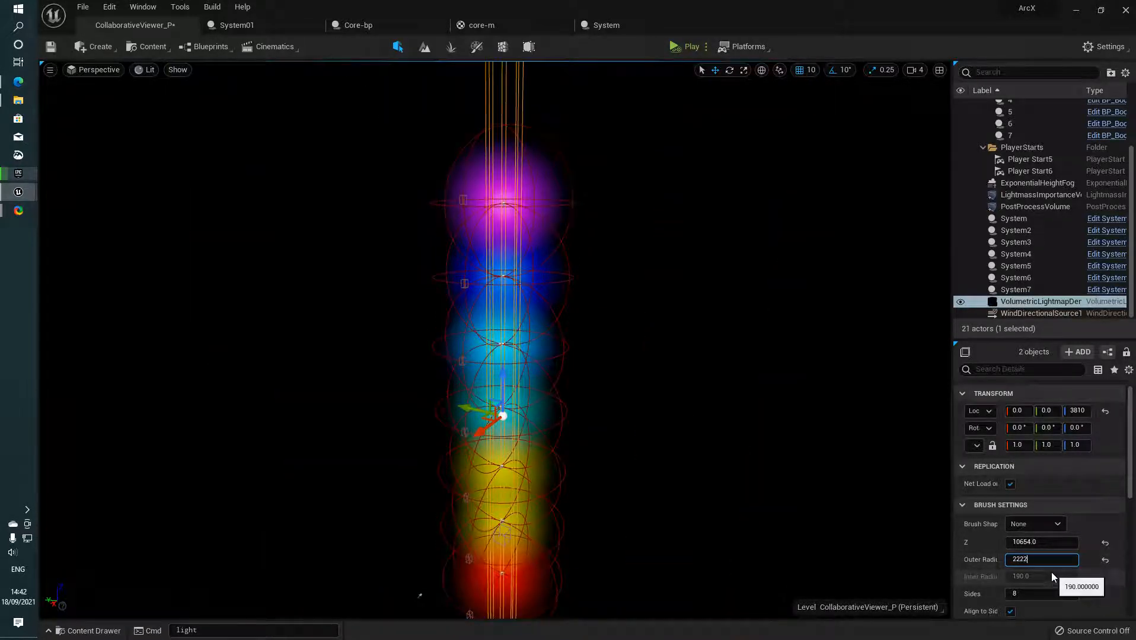
key("Return")
Step: Search the placeable actors for "sky" and "li", clearing the search text after each attempt
mouse_move(911, 516)
right_mouse_down()
mouse_move(872, 587)
mouse_move(890, 516)
mouse_move(876, 468)
mouse_move(937, 482)
mouse_move(884, 489)
mouse_move(450, 413)
right_mouse_up()
key("w")
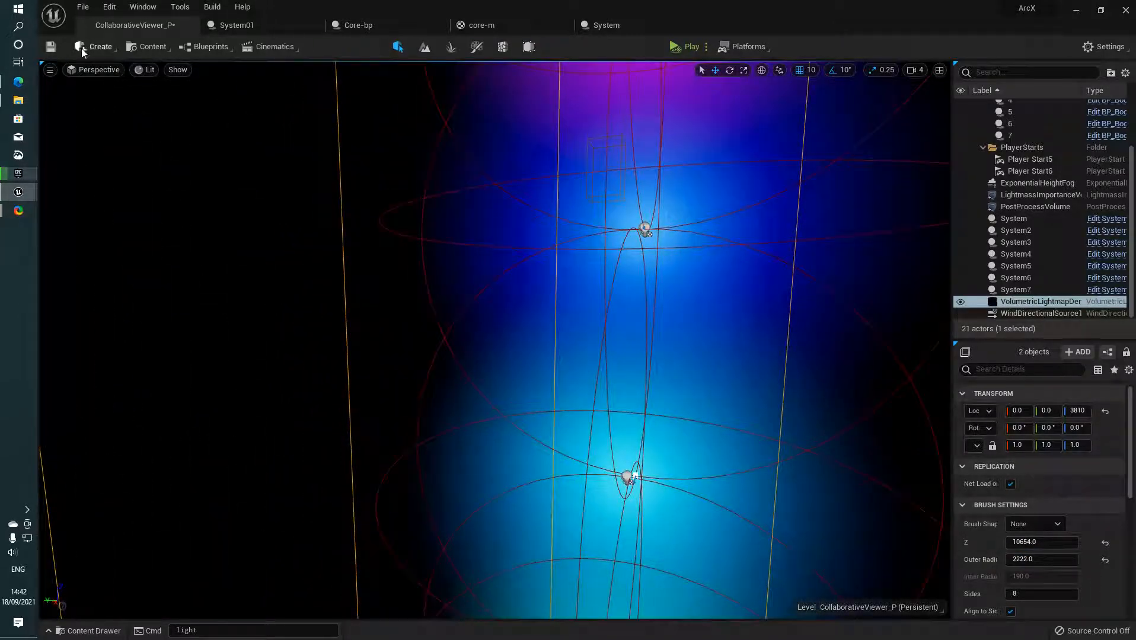
left_click(82, 51)
mouse_move(219, 121)
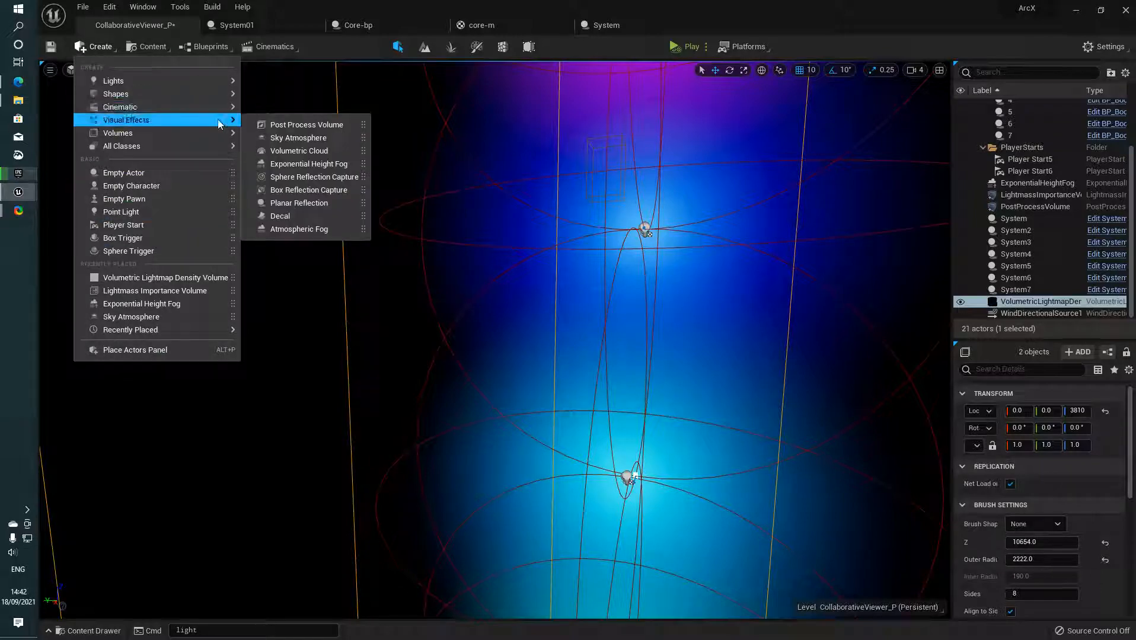
left_click(89, 47)
left_click(93, 52)
type("s")
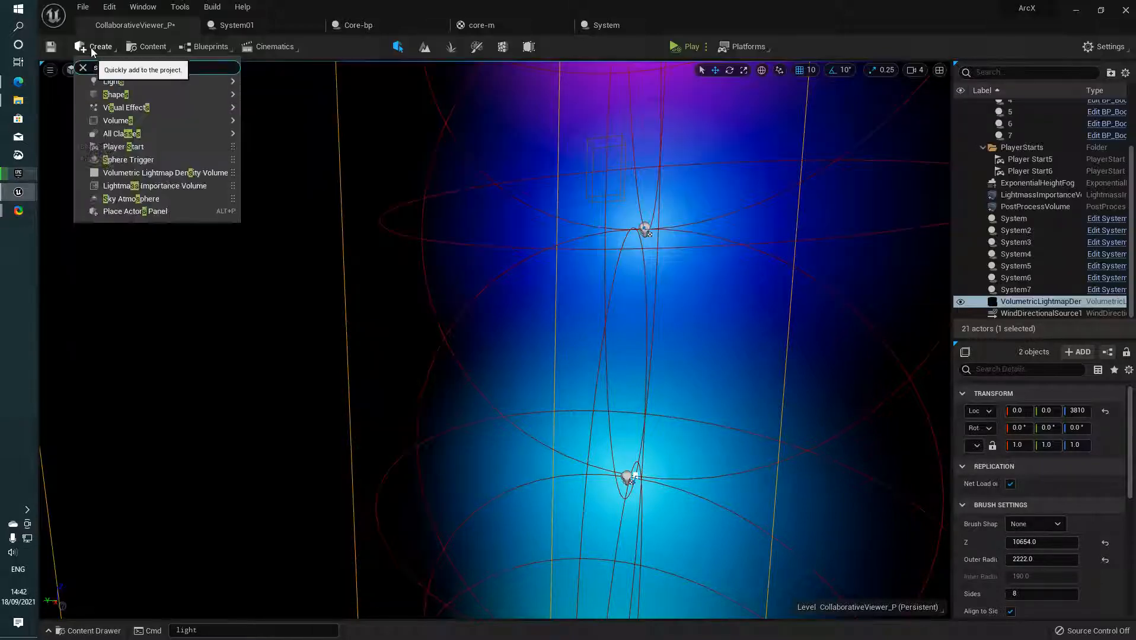
type("ky")
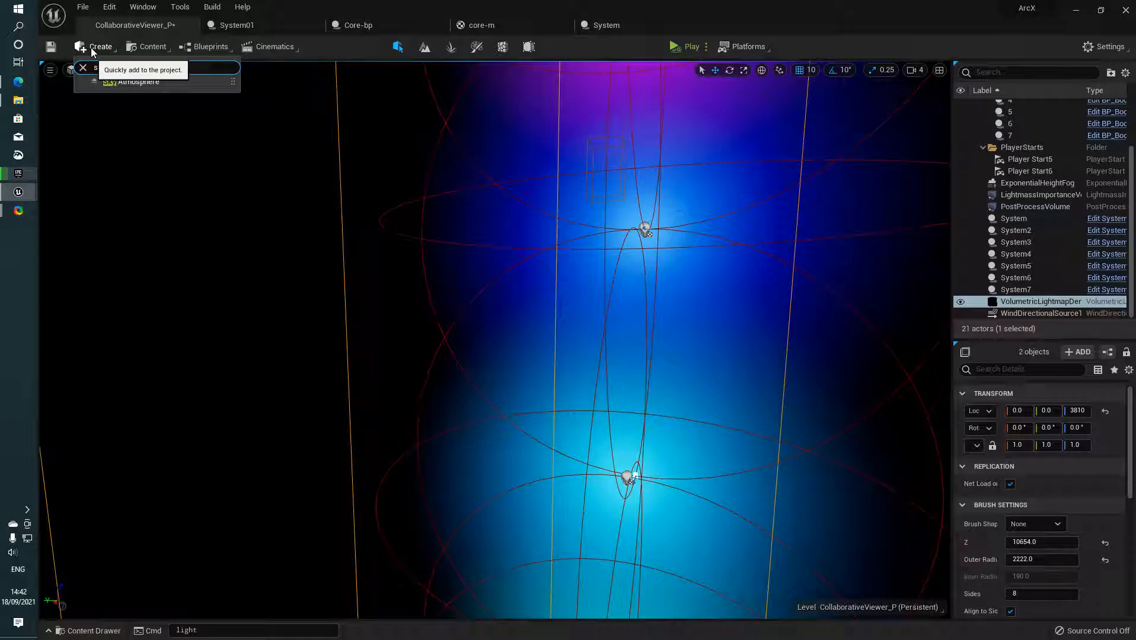
key("BackSpace")
key("BackSpace")
key("BackSpace")
type("li")
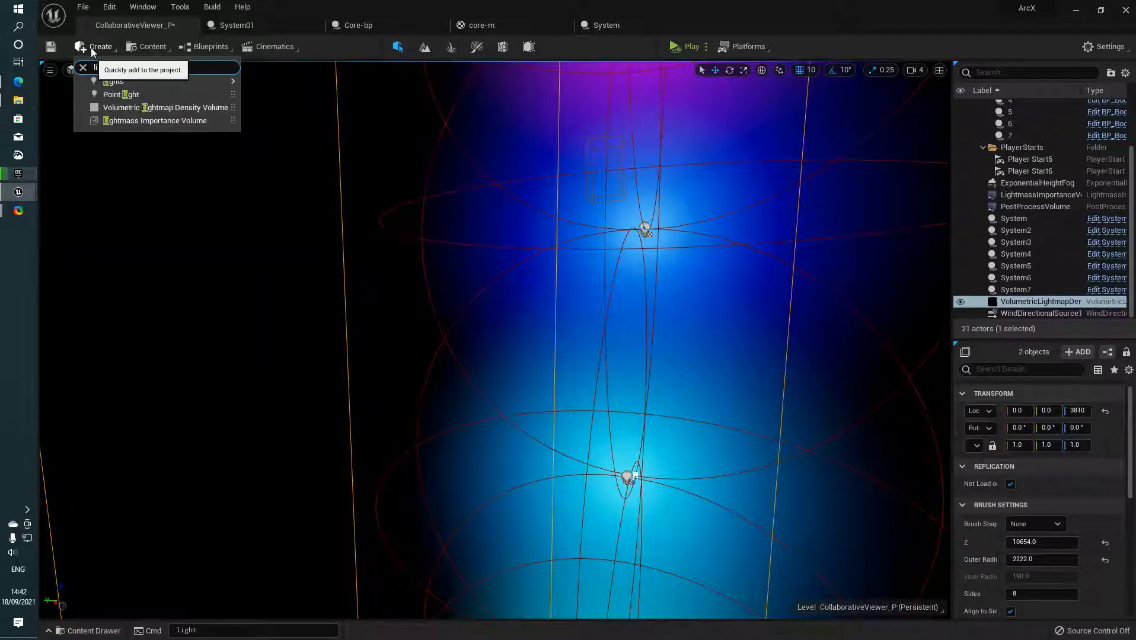
key("BackSpace")
key("BackSpace")
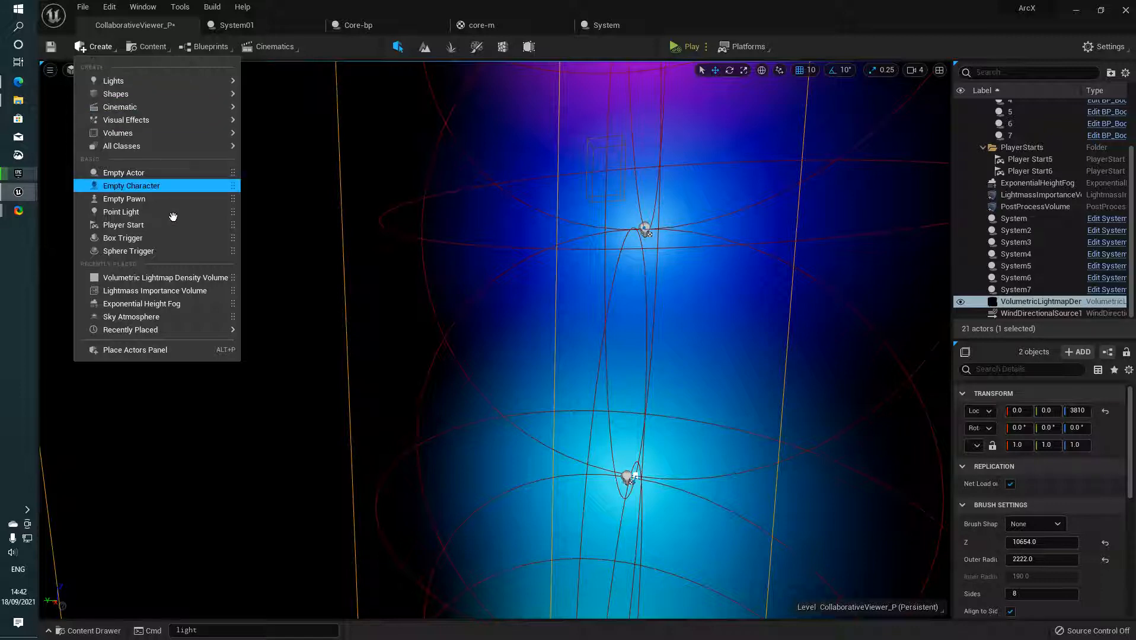
Step: Add a Sky Light to the level and reset its location to 0, 0, 0
mouse_move(208, 336)
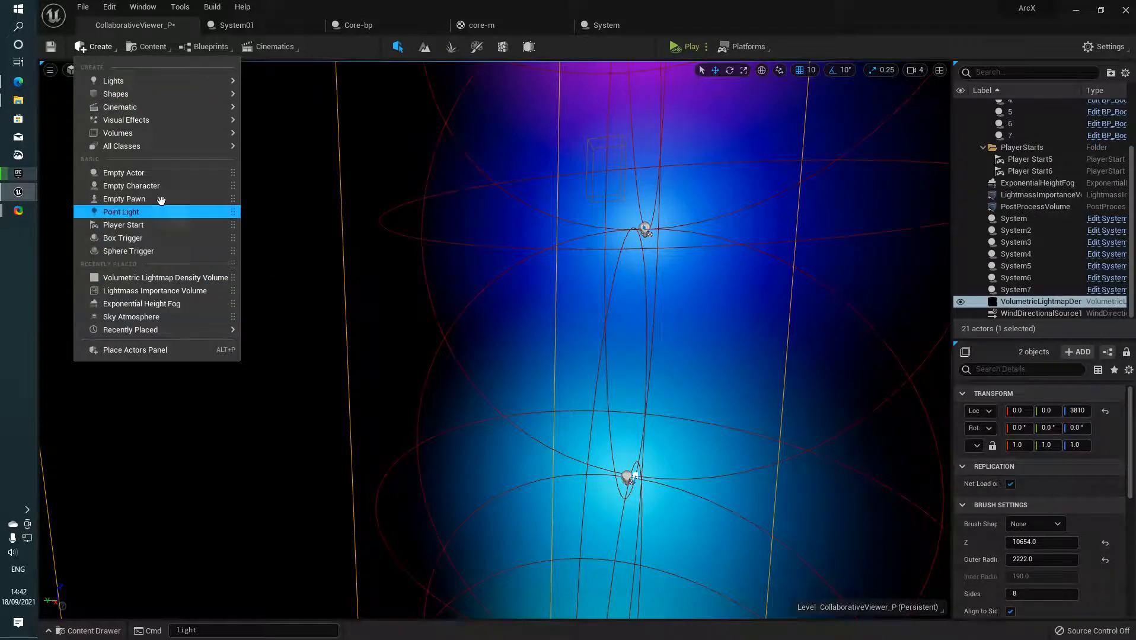
mouse_move(169, 120)
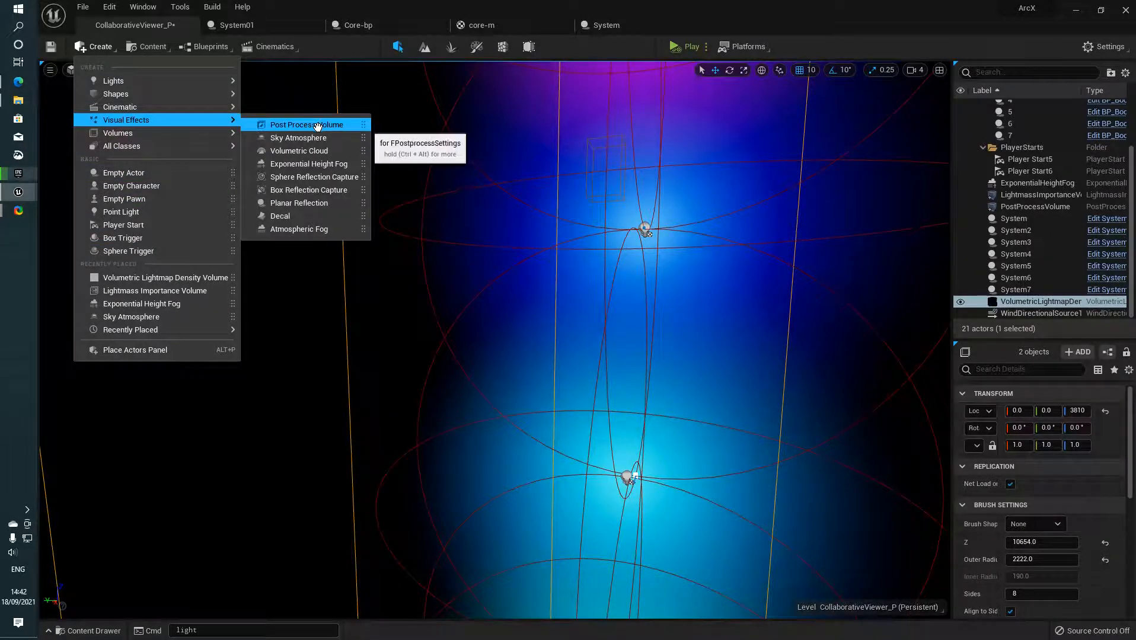
mouse_move(109, 110)
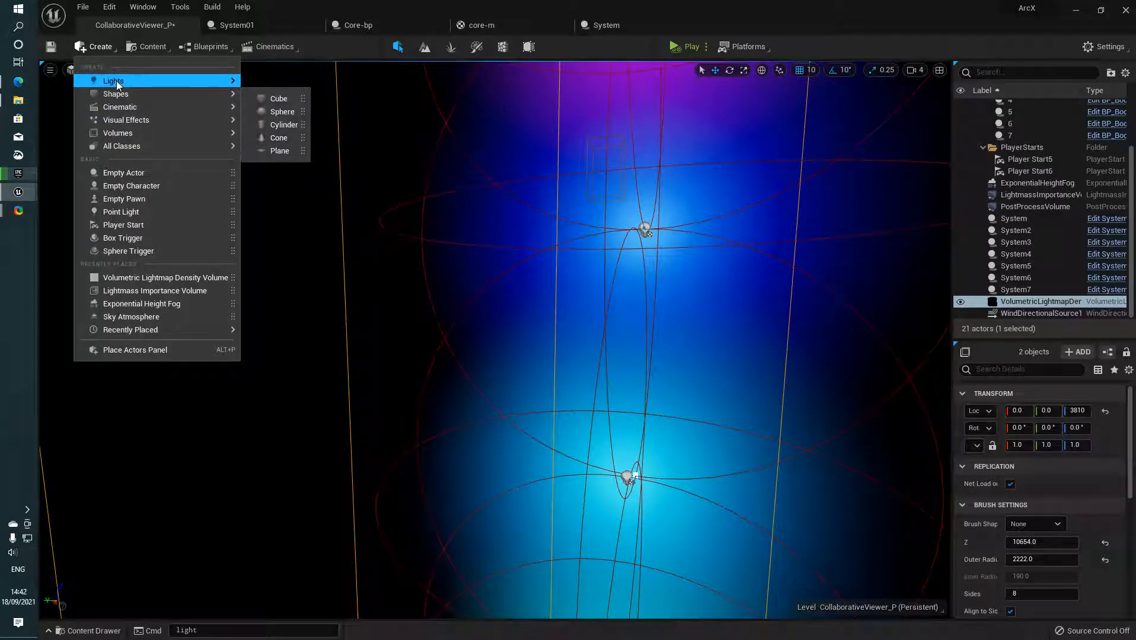
mouse_move(117, 81)
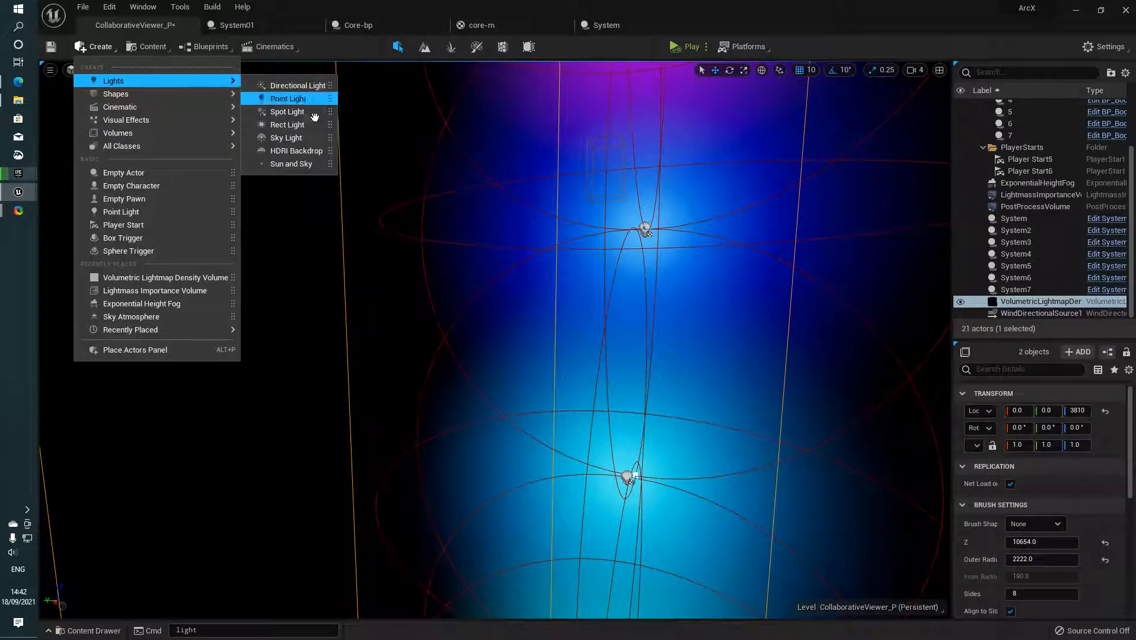
left_click_drag(286, 138, 627, 360)
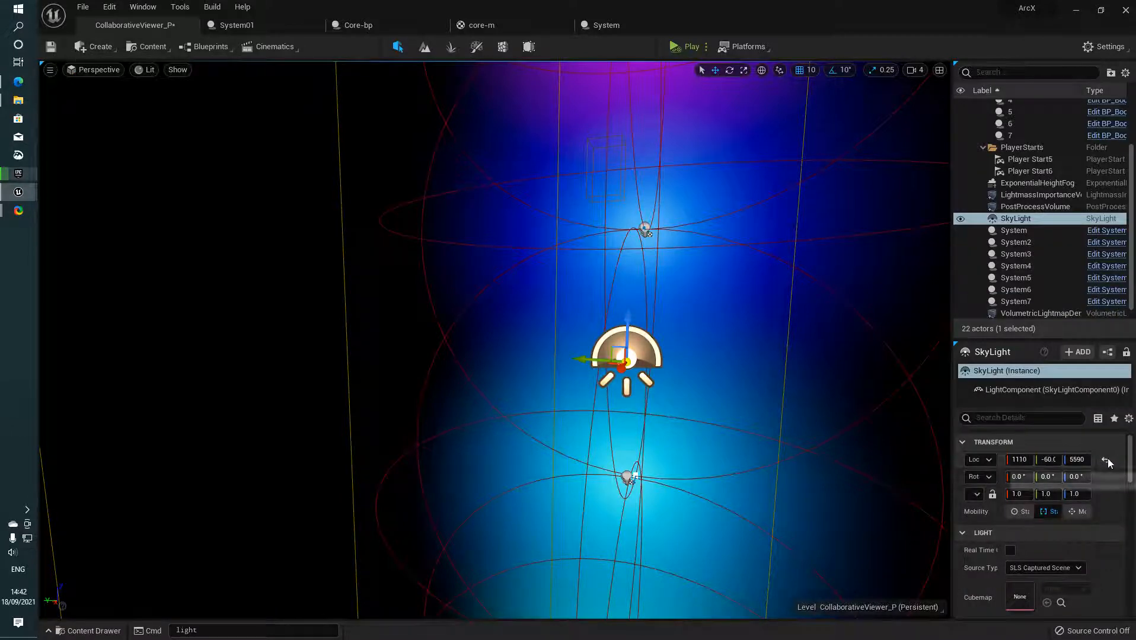
left_click(1106, 460)
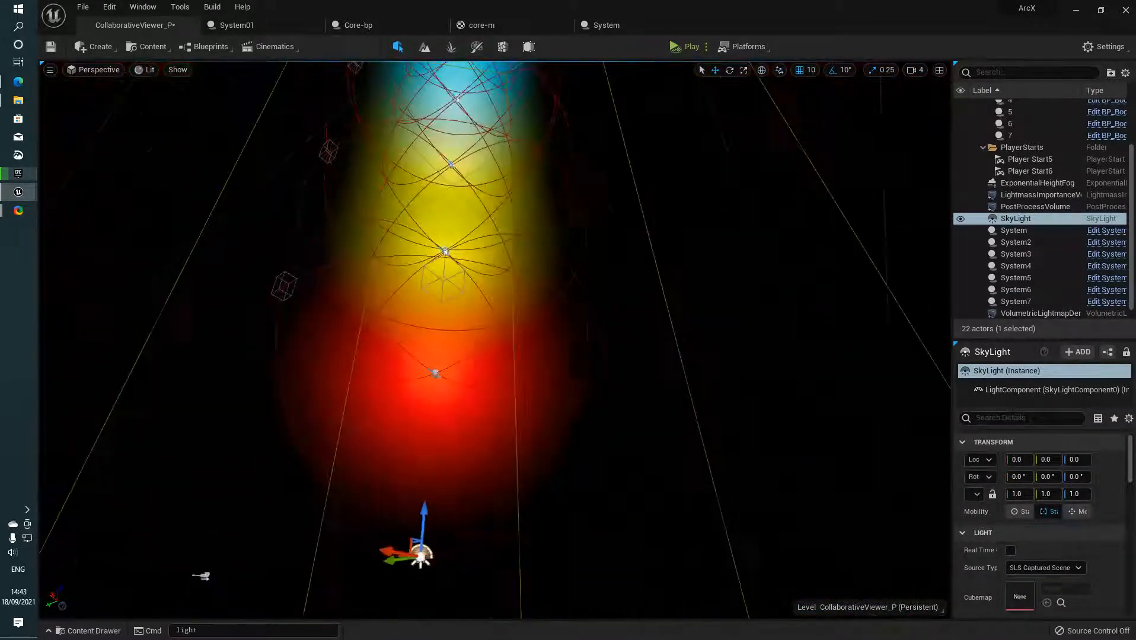
right_click_drag(495, 340, 516, 284)
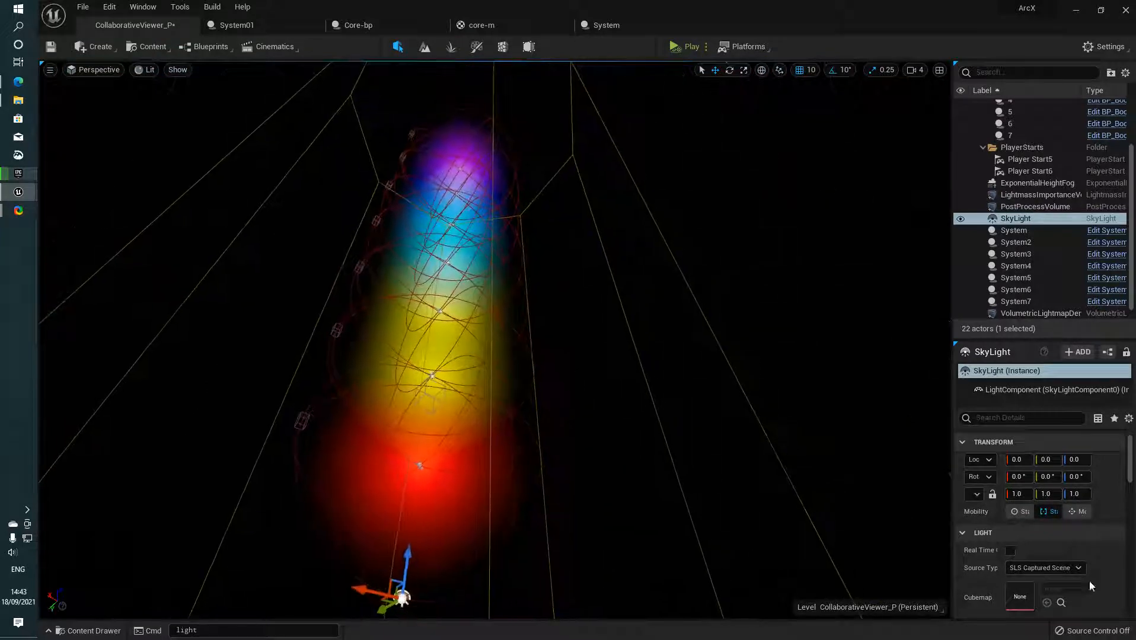
Step: Try real-time capture on the sky light, switch it back off and set the light's mobility to Movable
left_click(1009, 550)
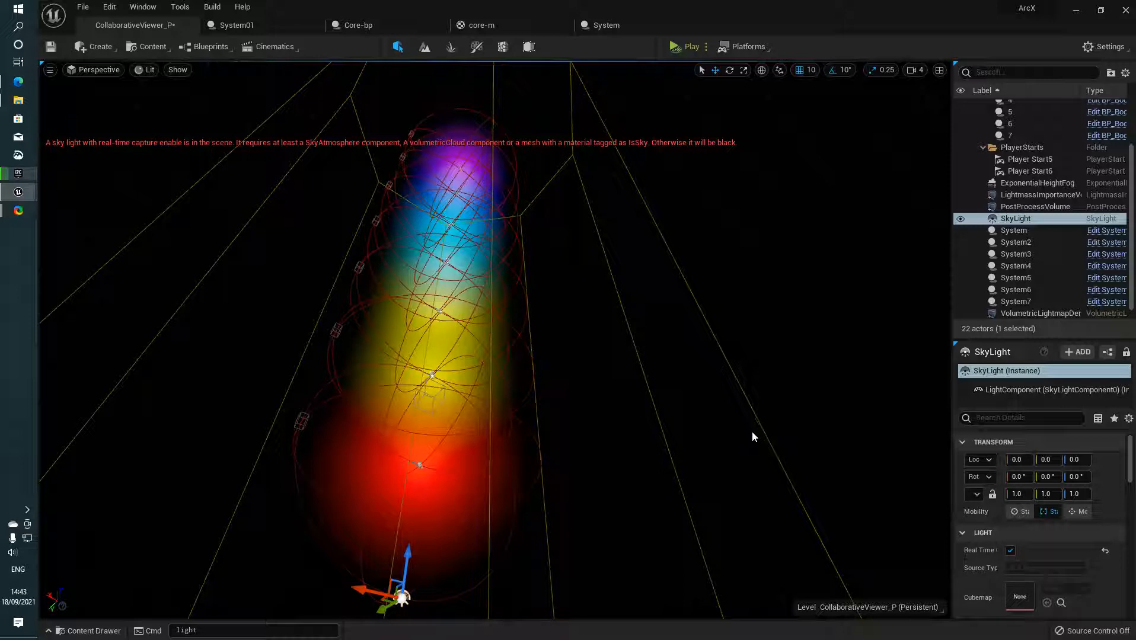
left_click(1010, 550)
left_click(1079, 512)
Step: Try SLS Specified Cubemap with TC_SkyBox_1 as the sky light source, and reset both the cubemap and the source type
left_click(1045, 568)
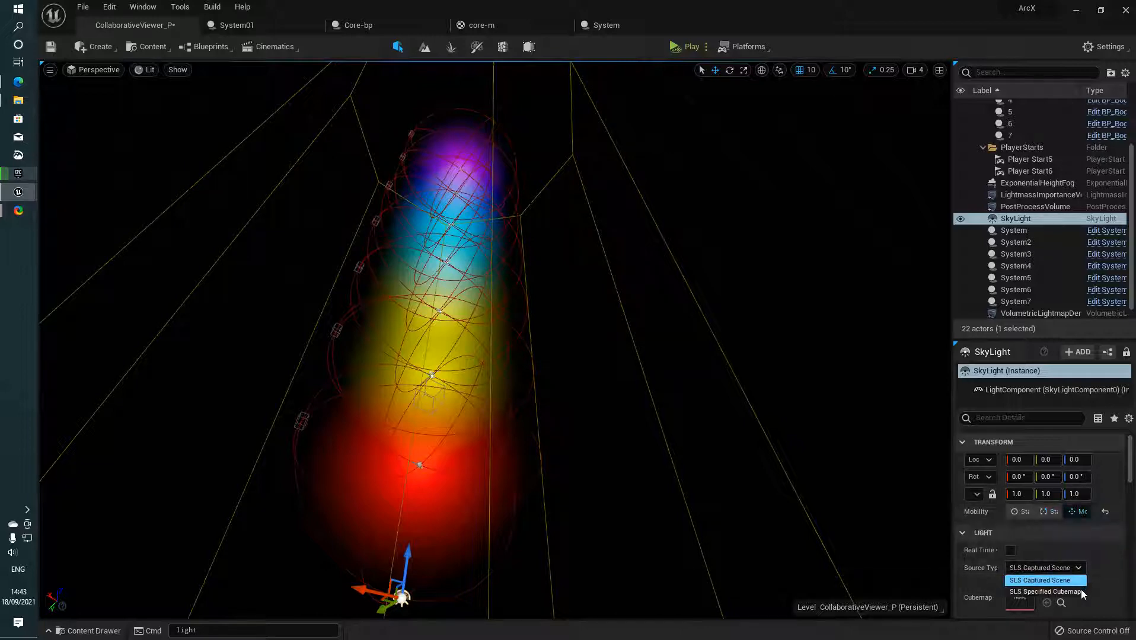
left_click(1076, 592)
left_click(1083, 592)
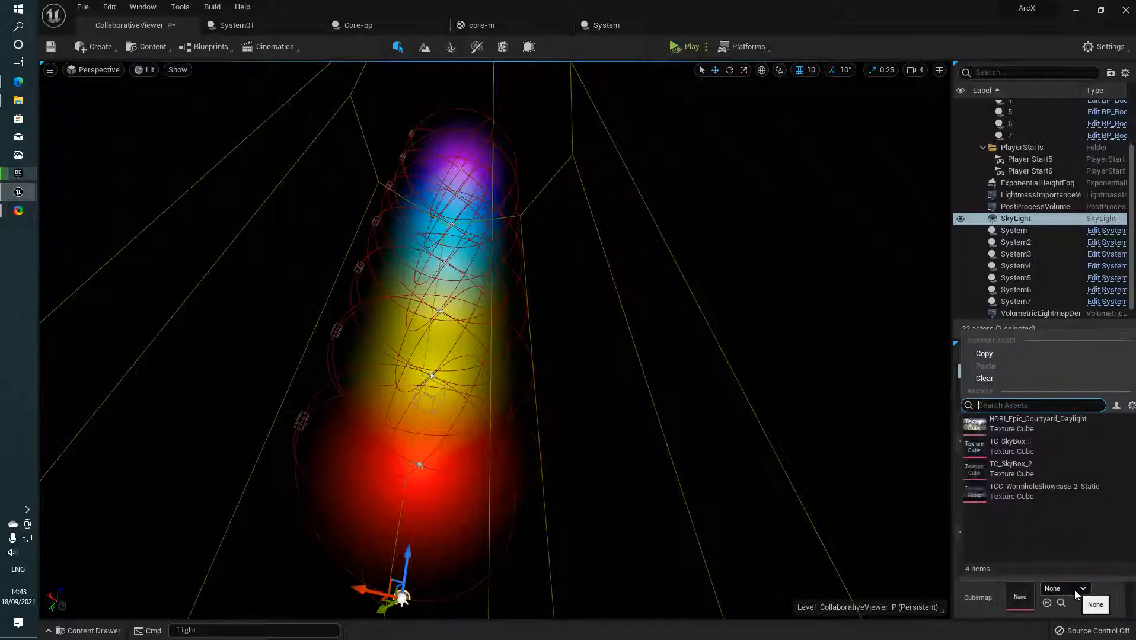
left_click(1053, 448)
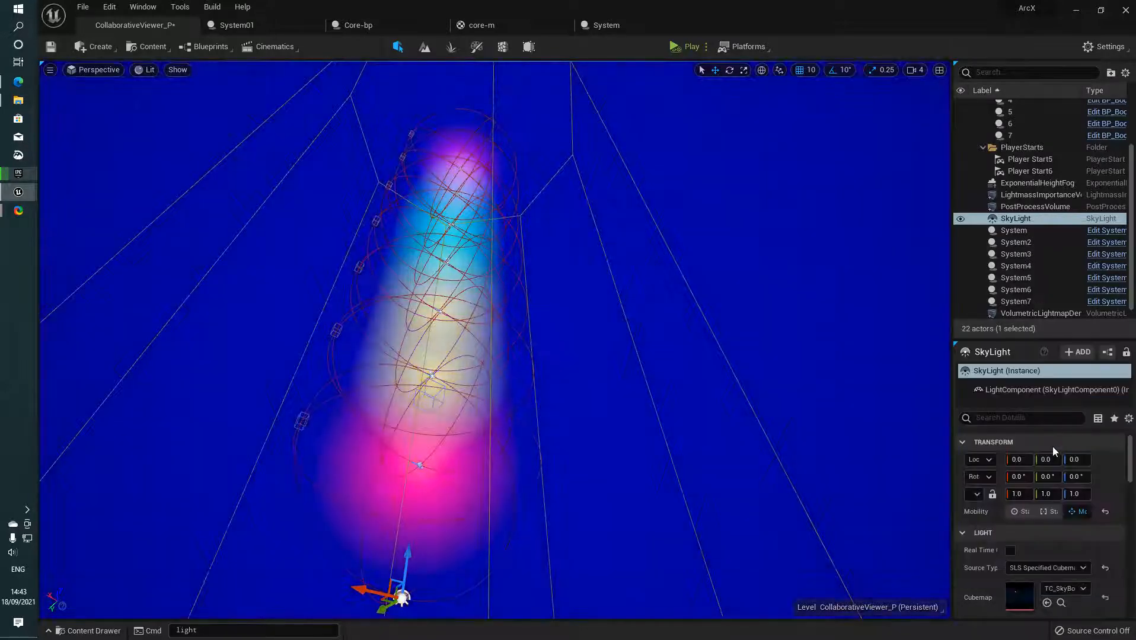
right_click_drag(814, 522, 759, 617)
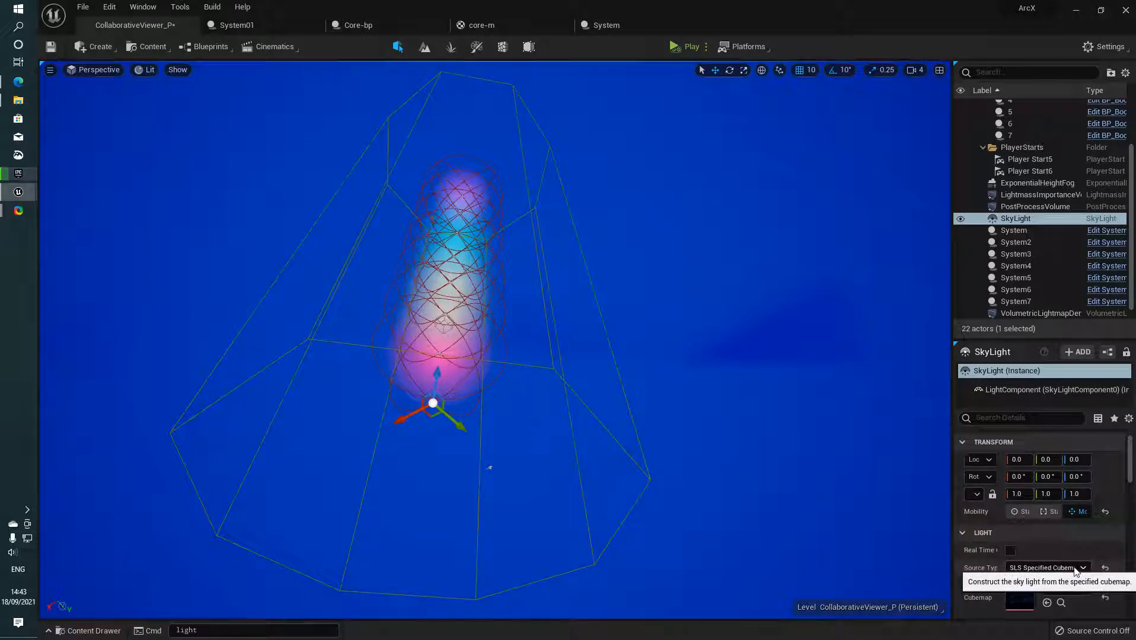
scroll(1094, 591, "down", 3)
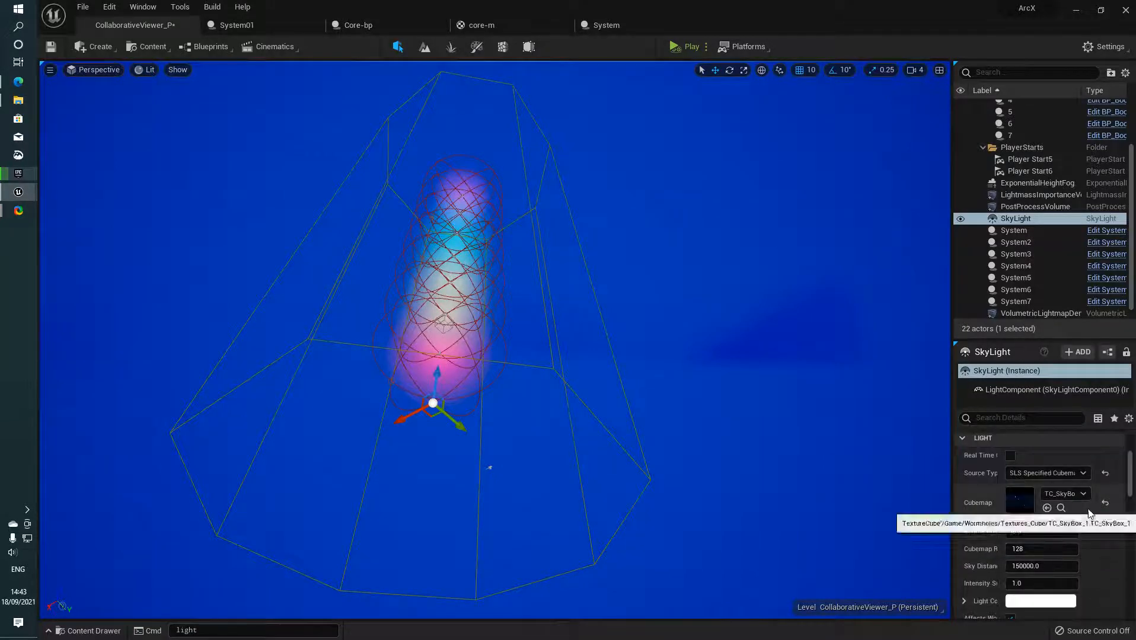
left_click(1107, 504)
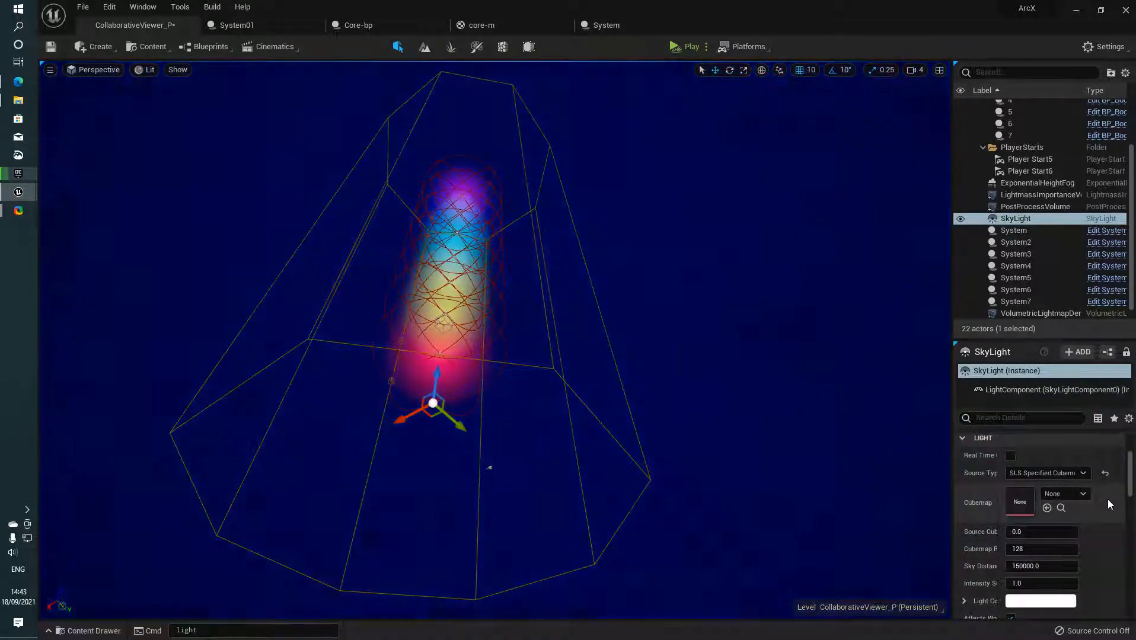
left_click(1106, 473)
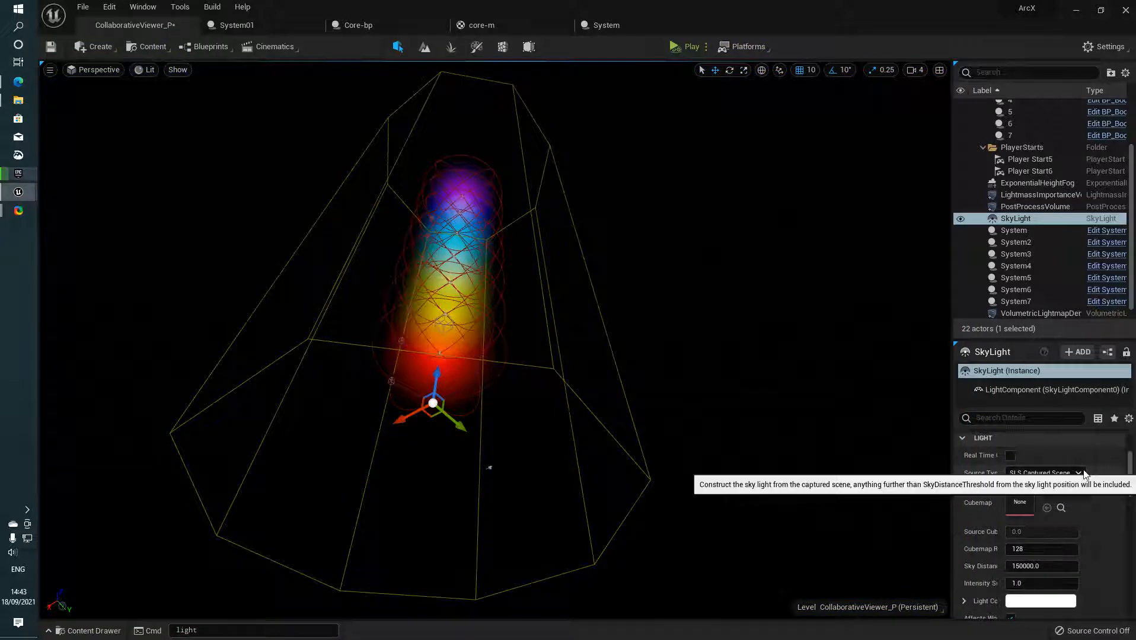
Step: Keep the sky light's source type at SLS Captured Scene and set its cubemap resolution to 256
left_click(1072, 474)
left_click(1074, 499)
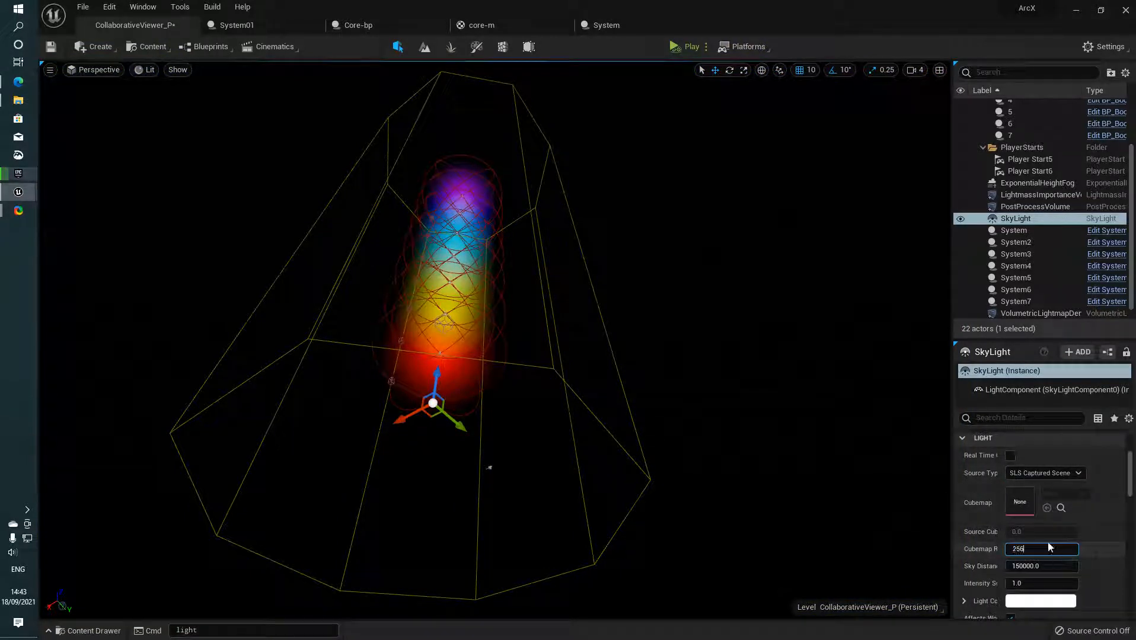
scroll(1047, 552, "down", 3)
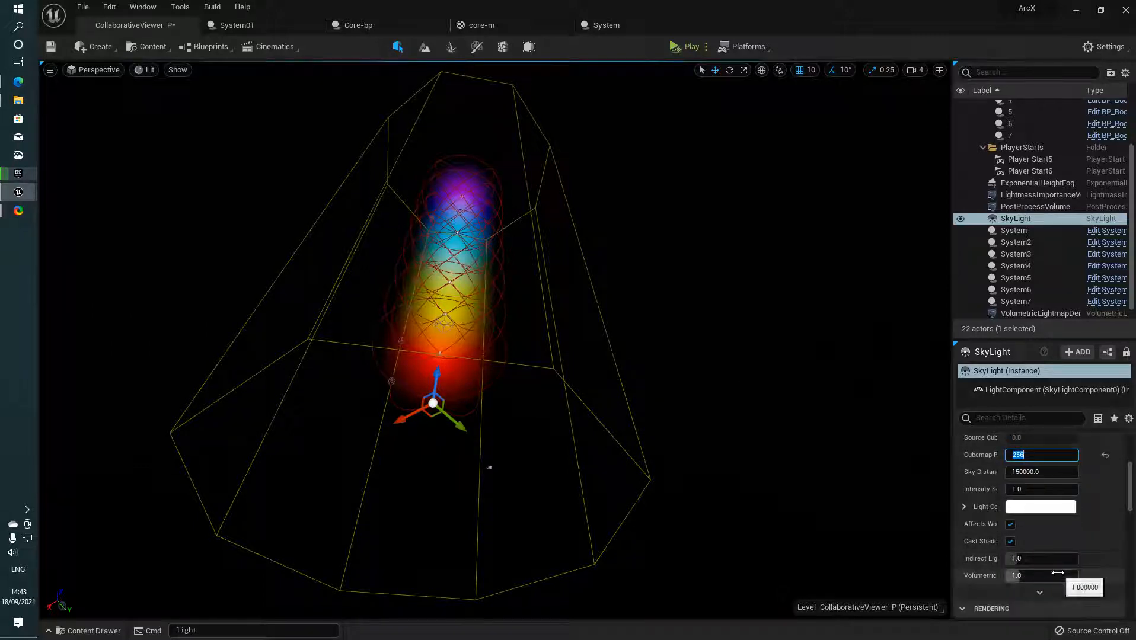
scroll(1058, 573, "down", 5)
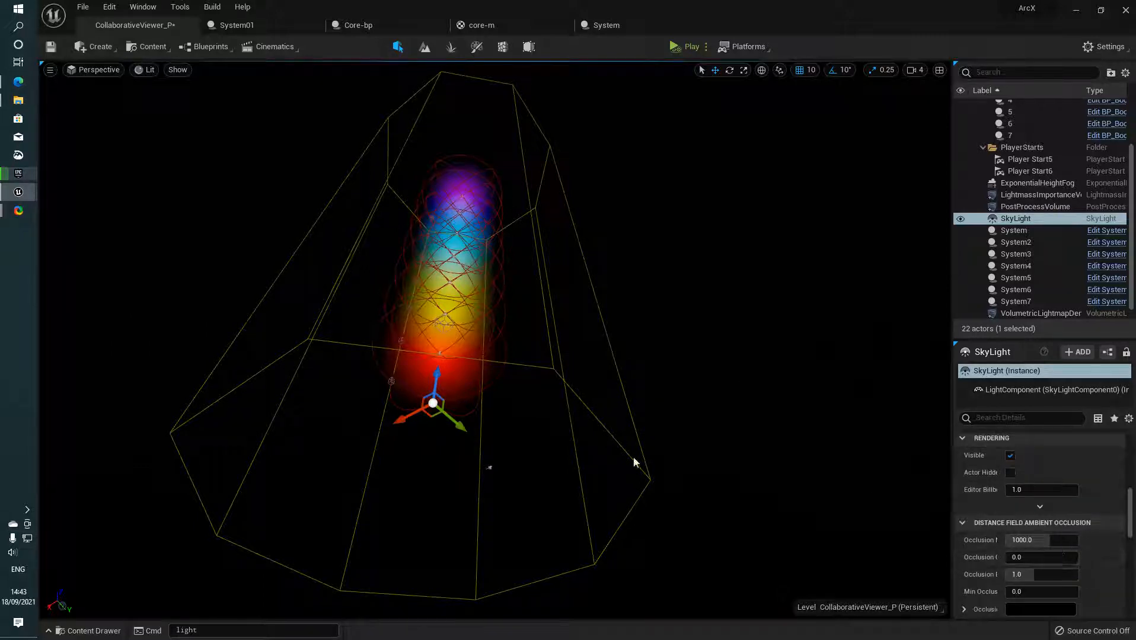
scroll(467, 355, "up", 10)
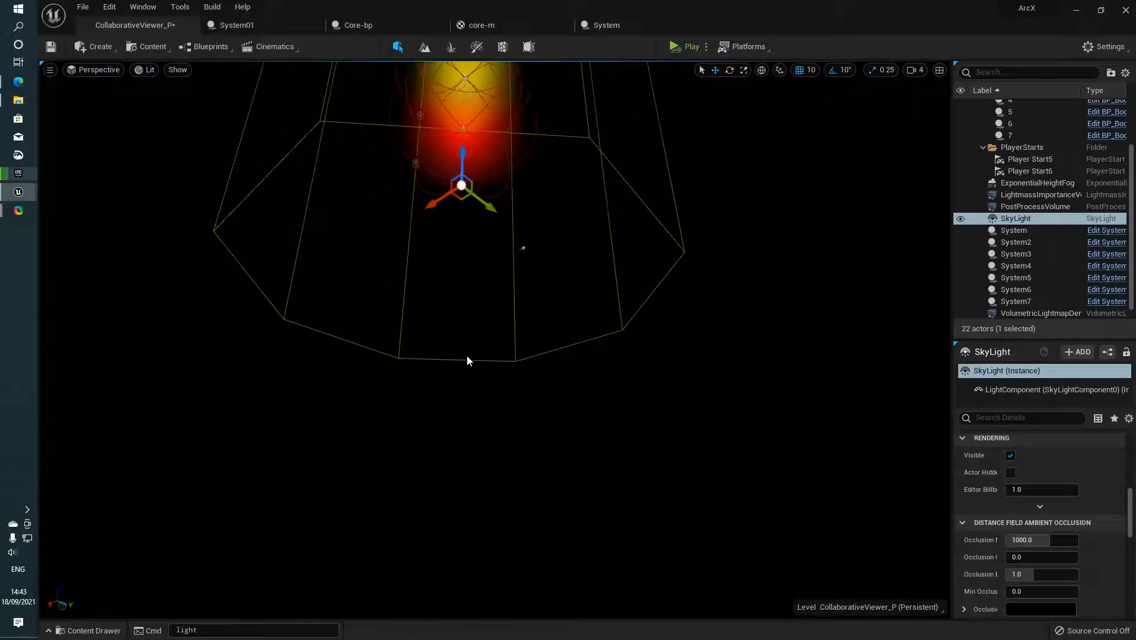
Step: Save the modified CollaborativeViewer_P level
right_click_drag(467, 355, 488, 323)
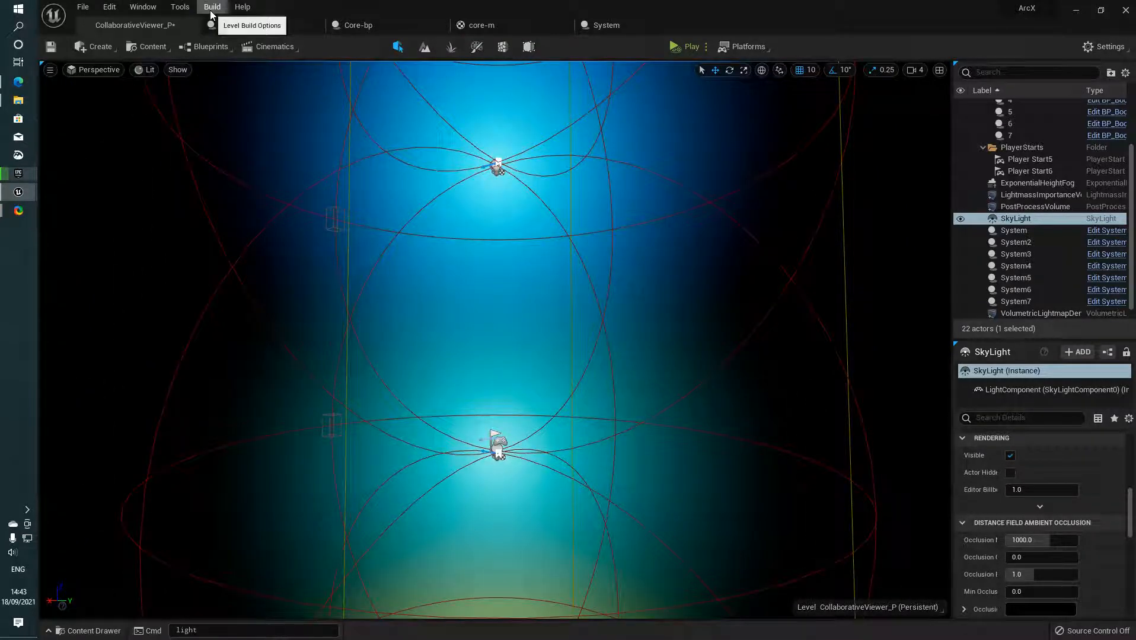
left_click(93, 631)
left_click(155, 418)
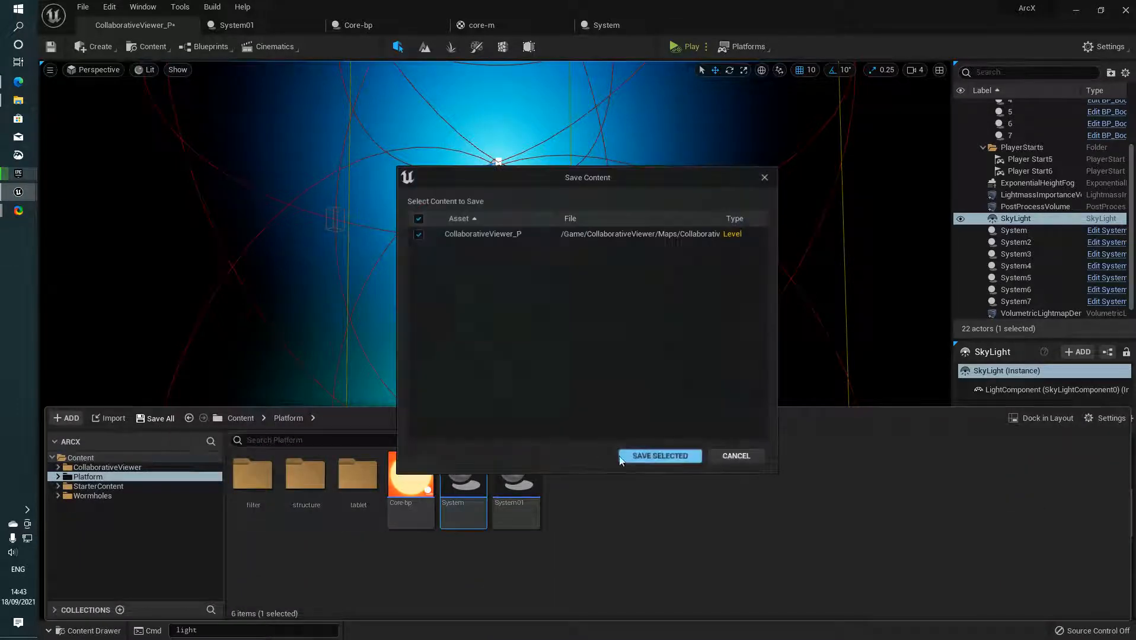
left_click(660, 457)
Step: Simulate the level, inspect the glowing cores and System lights from inside and outside the column, and stop the simulation
left_click(684, 46)
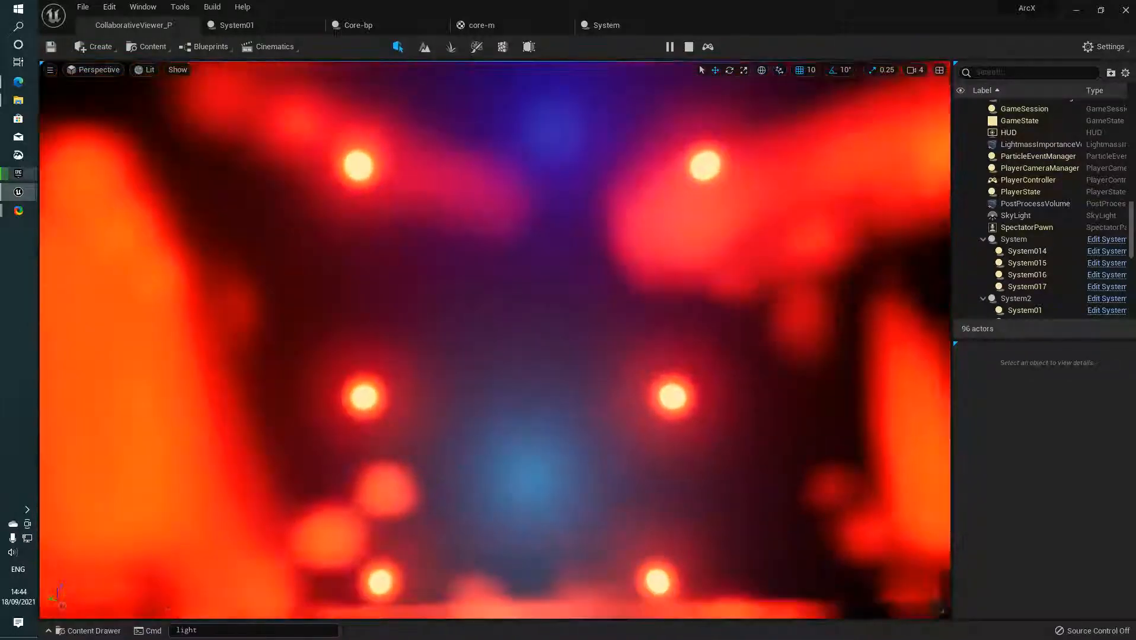
right_click_drag(698, 269, 760, 325)
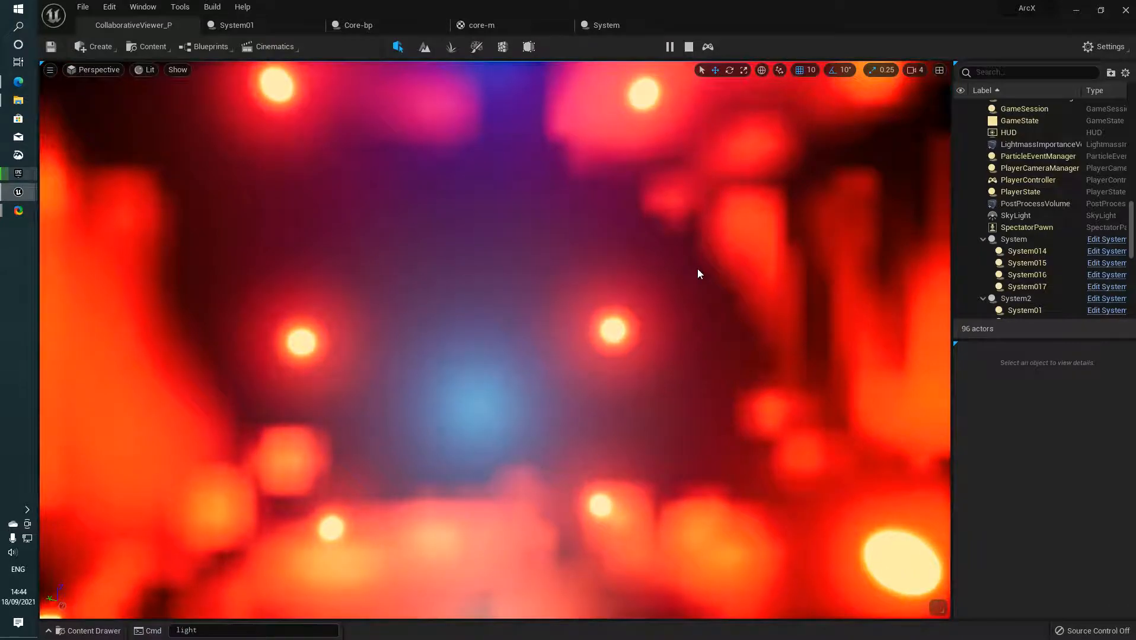
mouse_move(698, 269)
right_mouse_down()
mouse_move(698, 166)
mouse_move(698, 273)
mouse_move(682, 282)
mouse_move(650, 236)
mouse_move(647, 142)
mouse_move(777, 133)
mouse_move(884, 169)
mouse_move(866, 284)
mouse_move(854, 261)
mouse_move(795, 287)
mouse_move(712, 267)
mouse_move(599, 184)
mouse_move(593, 166)
mouse_move(415, 175)
mouse_move(510, 193)
mouse_move(410, 172)
mouse_move(629, 249)
mouse_move(694, 296)
mouse_move(688, 279)
mouse_move(711, 284)
right_mouse_up()
key("s")
scroll(699, 274, "up", 1)
right_click_drag(660, 327, 676, 445)
key("d")
mouse_move(666, 321)
right_mouse_down()
mouse_move(599, 335)
mouse_move(666, 321)
right_mouse_up()
scroll(666, 321, "down", 1)
scroll(666, 322, "down", 4)
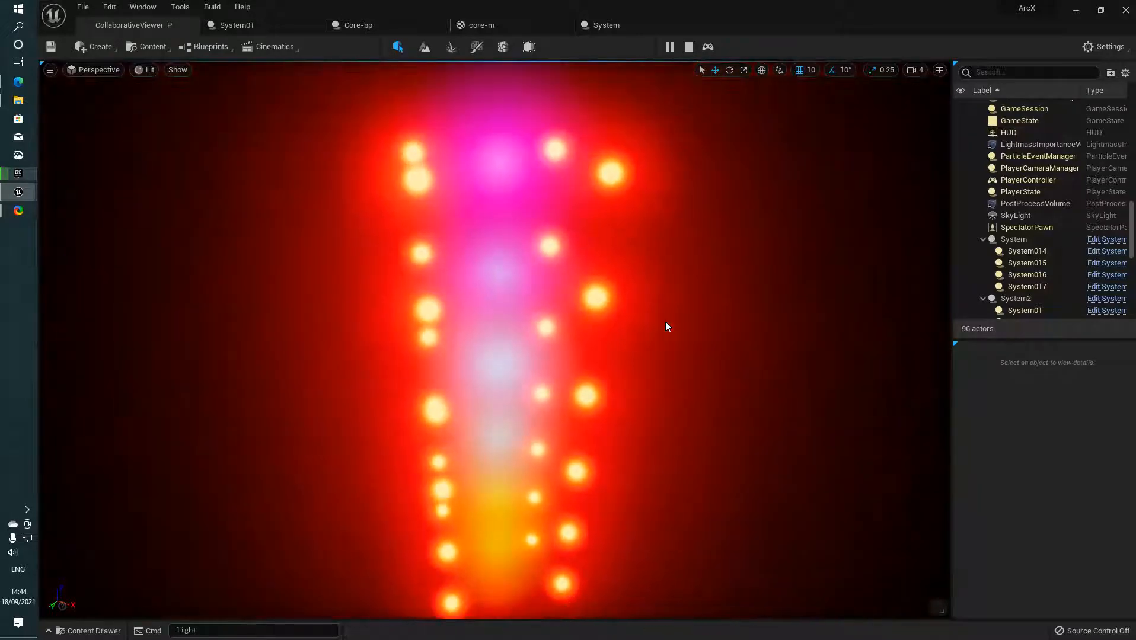
right_click_drag(738, 221, 685, 192)
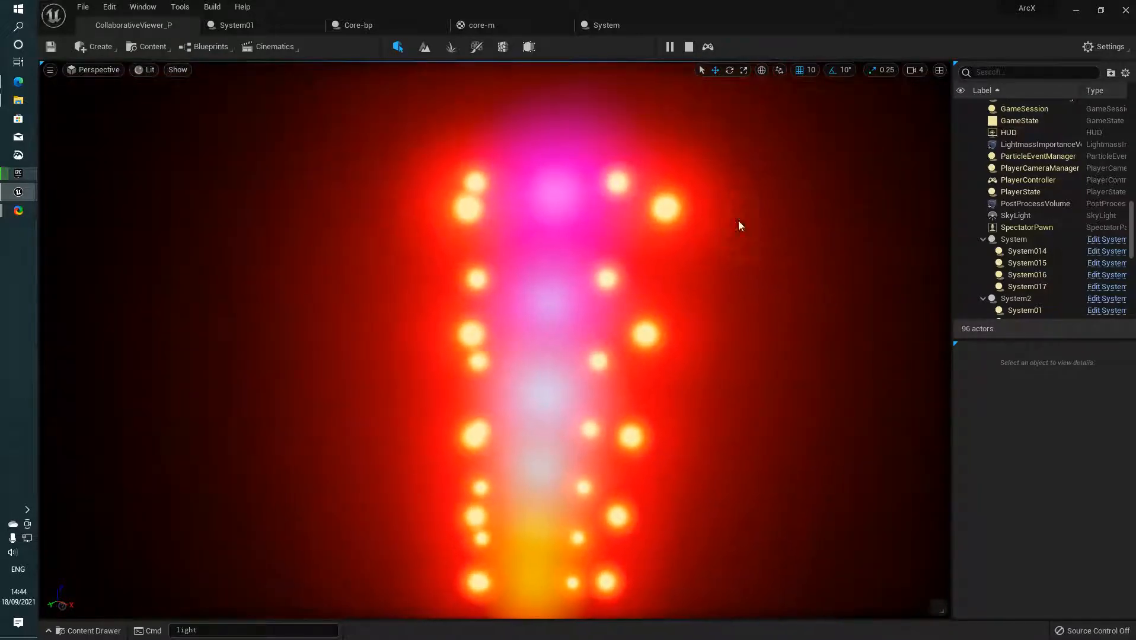
left_click(690, 46)
Step: Play the level in the selected viewport, look around in fly mode and switch to orbit mode
left_click(706, 47)
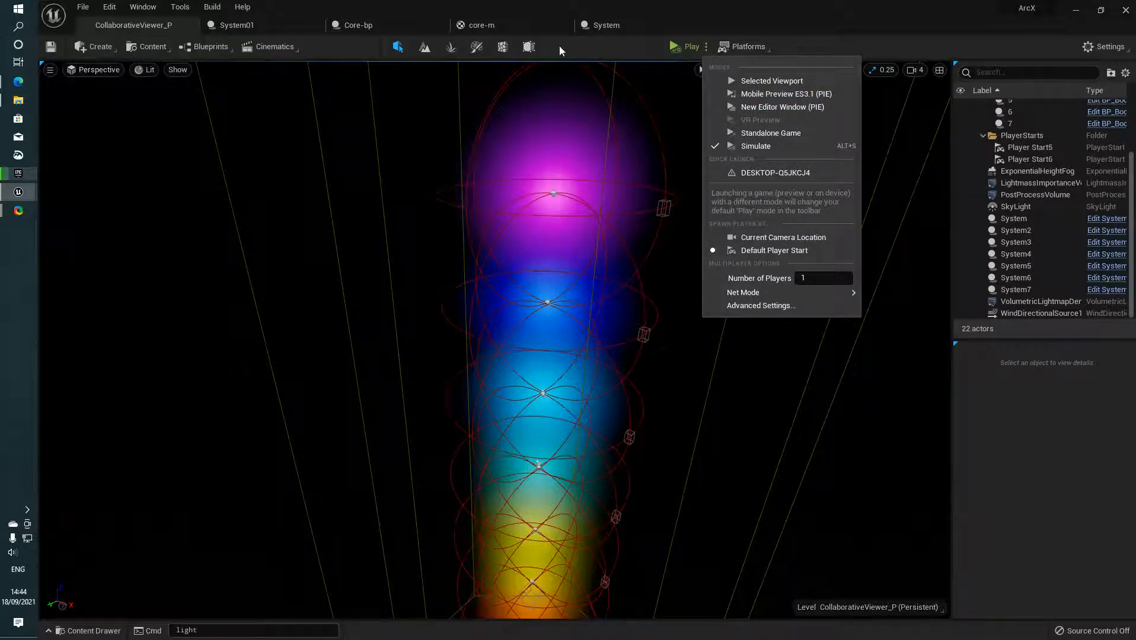
left_click(822, 82)
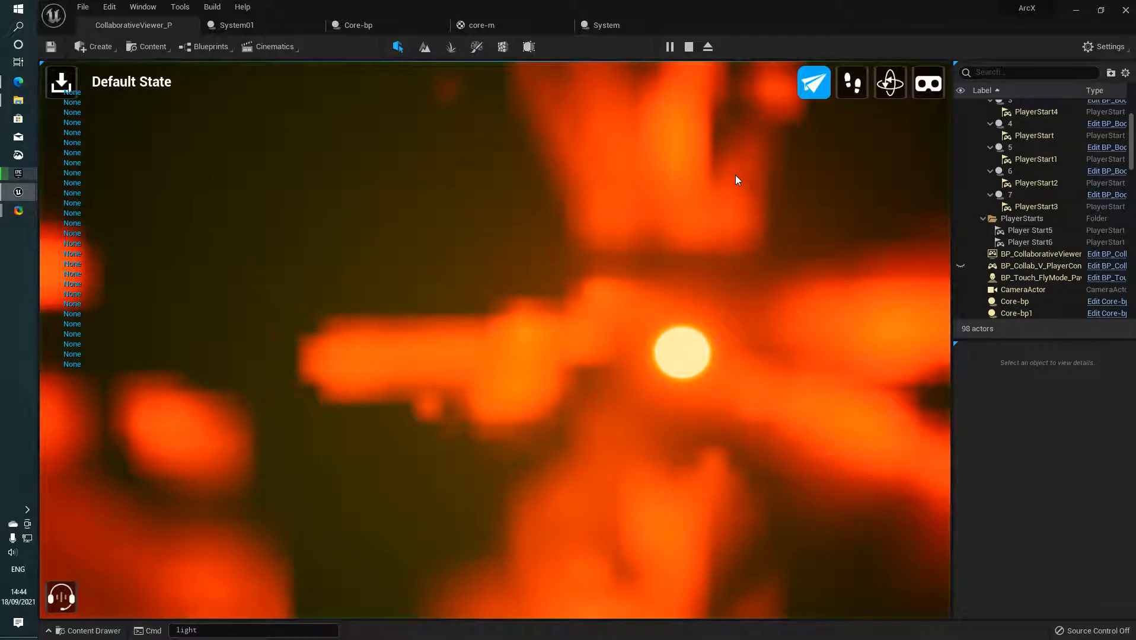
left_click_drag(735, 175, 703, 190)
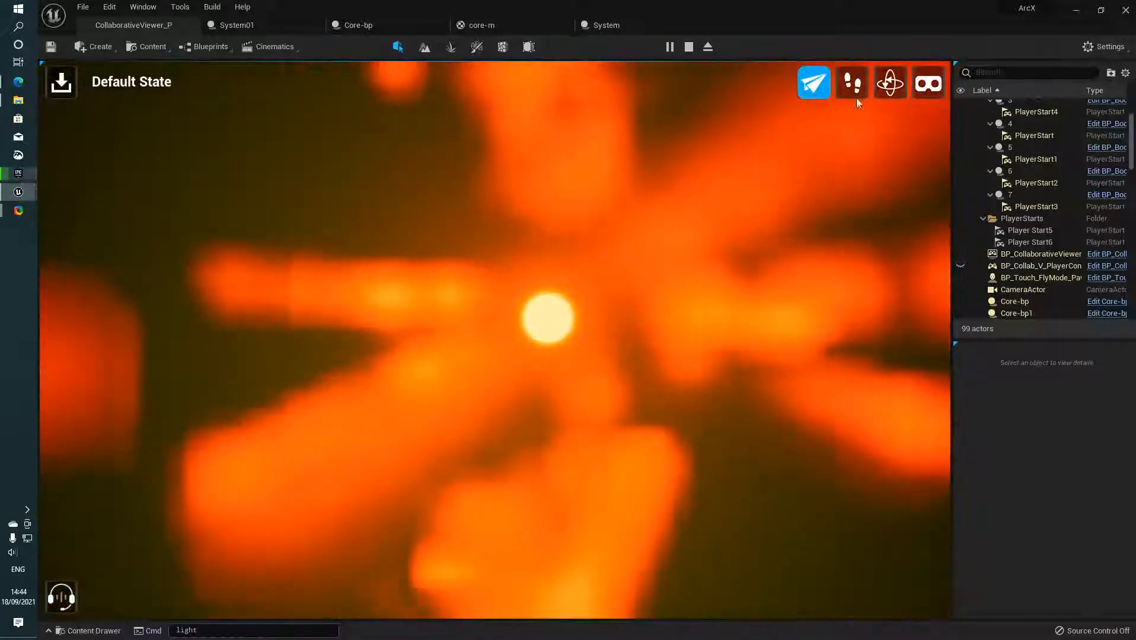
left_click(890, 88)
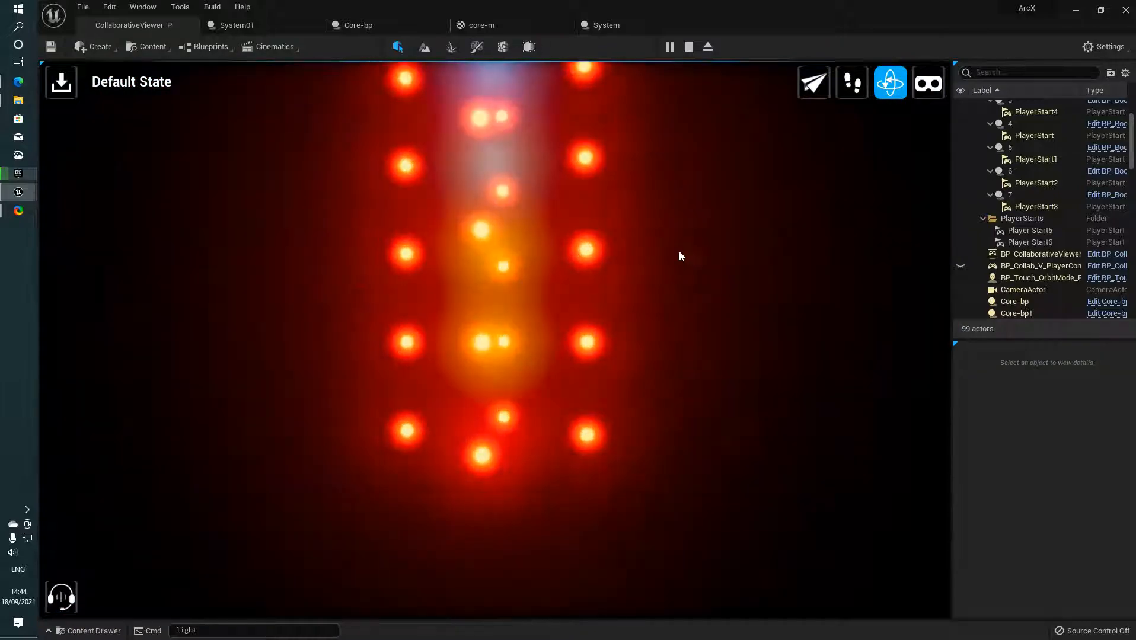
Step: Orbit around the glowing core columns, switch to fly mode and view the cores from inside the column
left_click(679, 253)
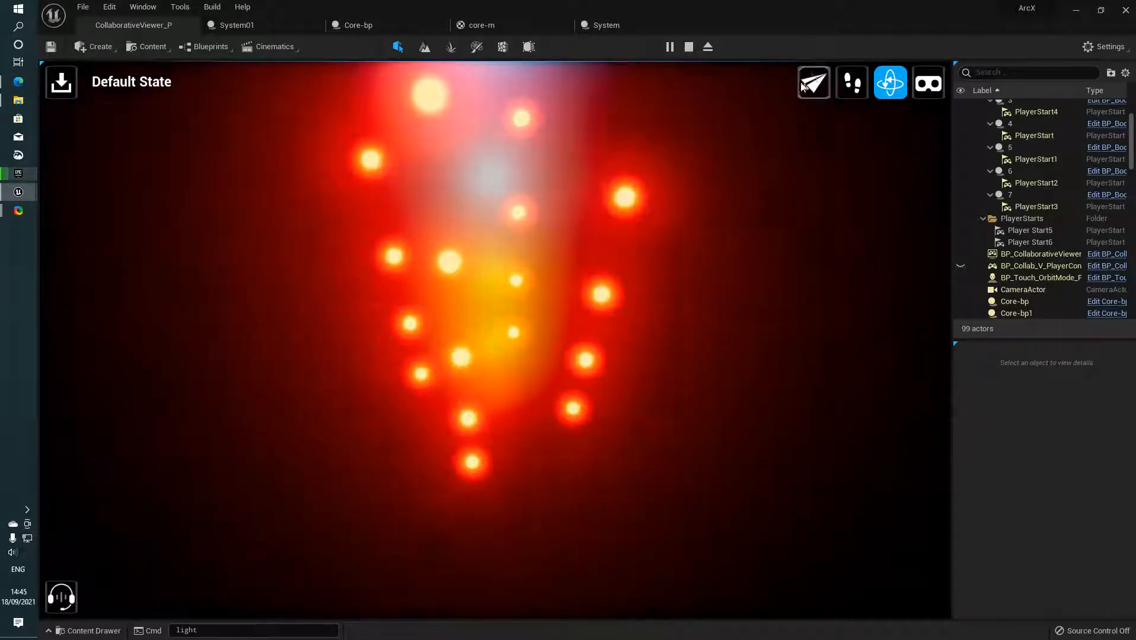
left_click(814, 83)
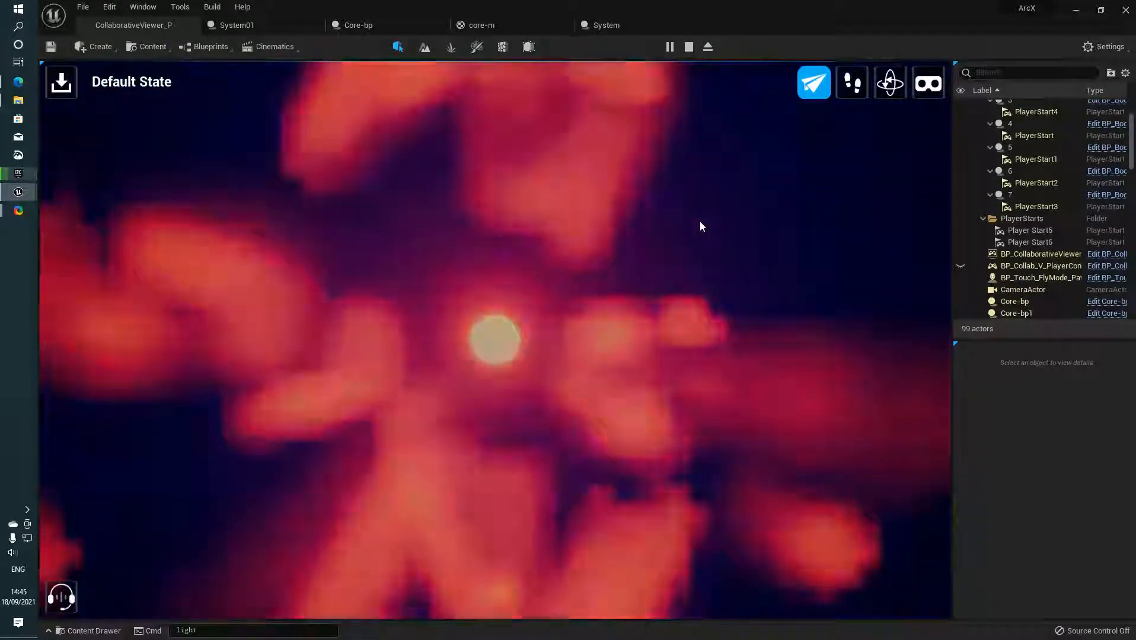
left_click(700, 226)
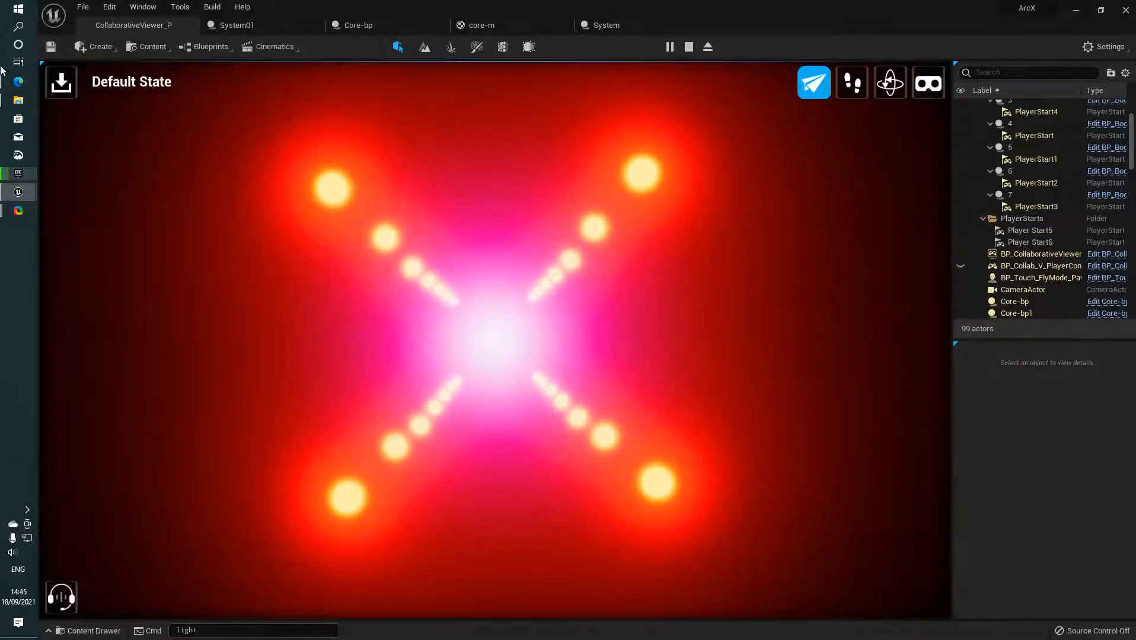
Step: Show the running level in full screen and switch to walk mode to inspect the cores
key("F11")
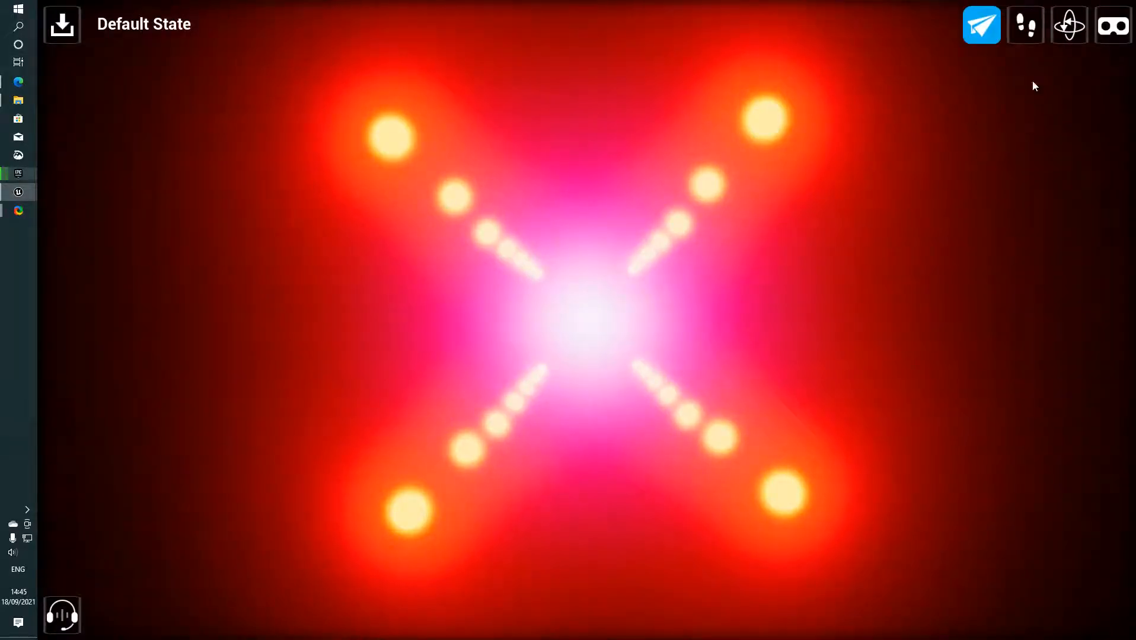
left_click(1035, 34)
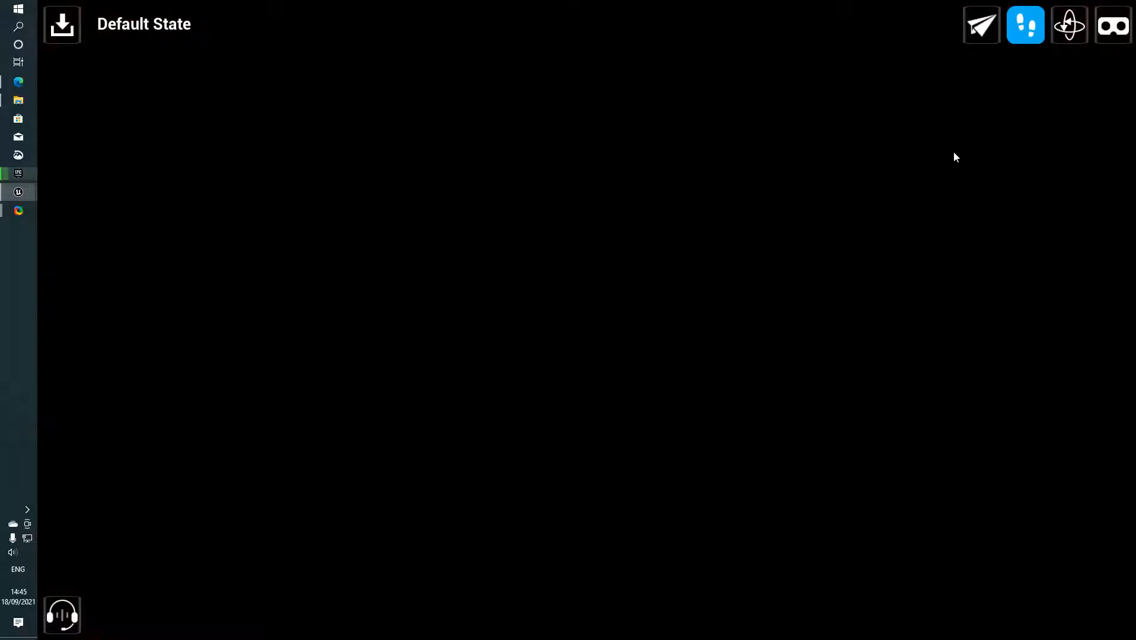
key("shift+F1")
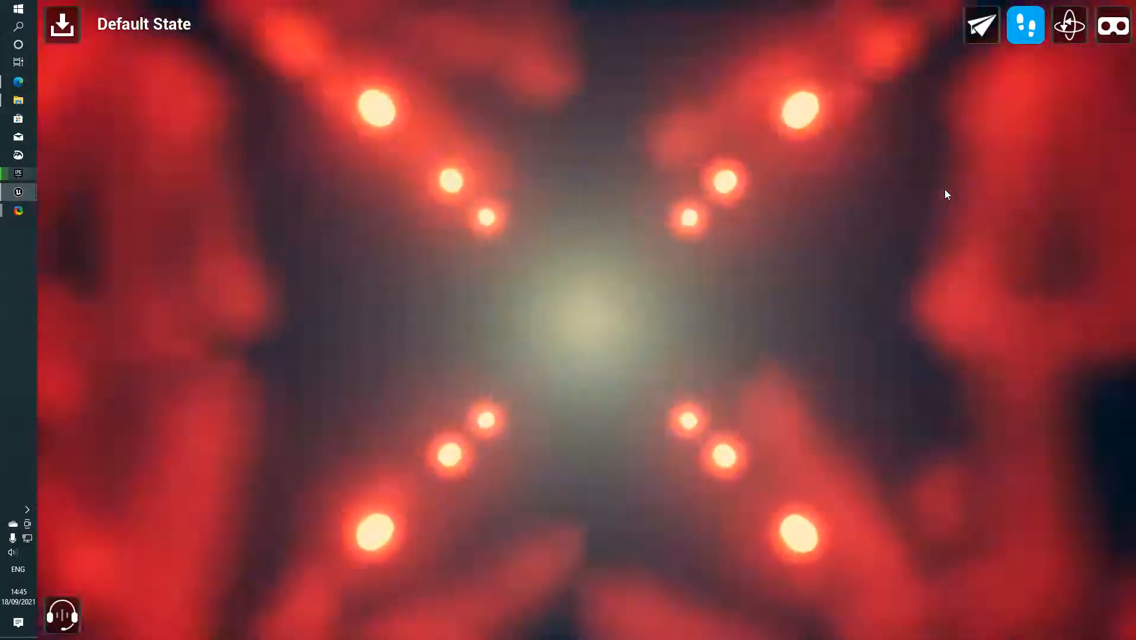